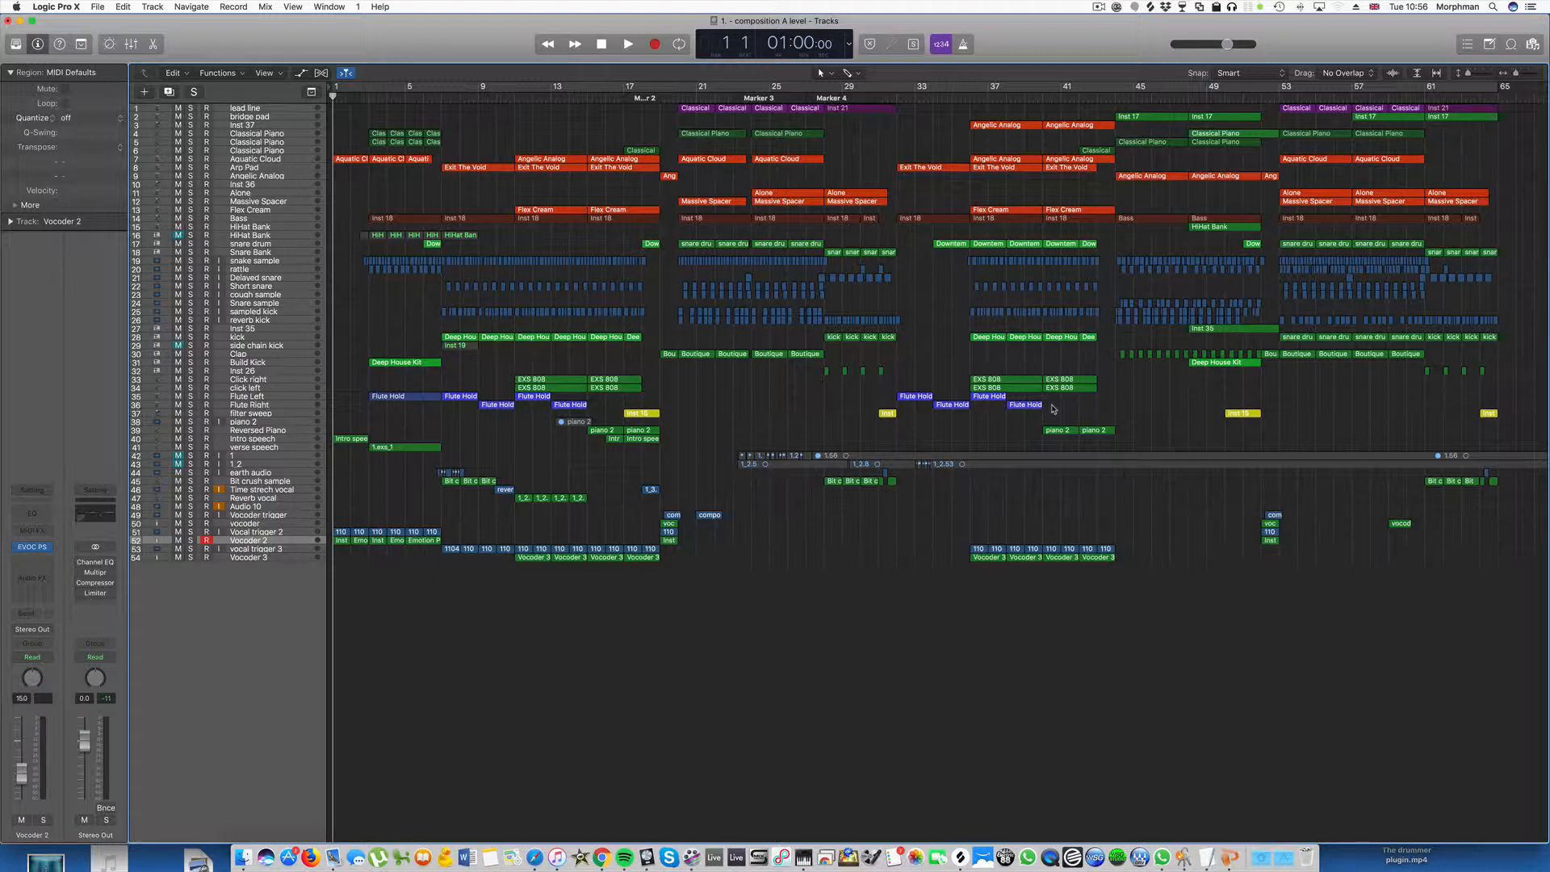
Play the song's intro, first in full and again with the Vocal trigger 2 and Vocoder 2 tracks soloed.
key(space)
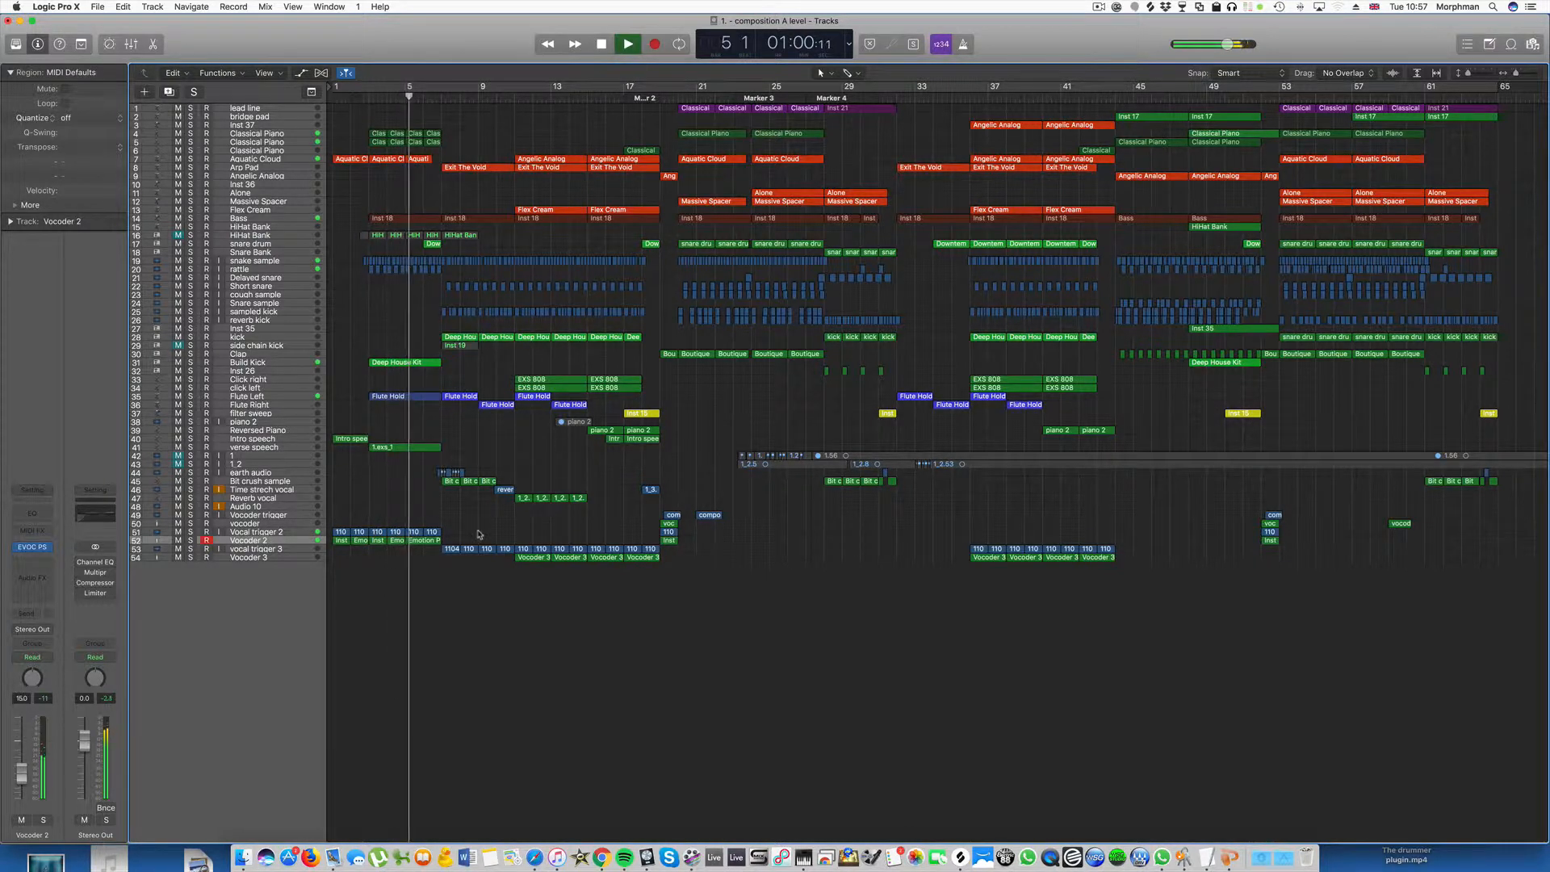
key(space)
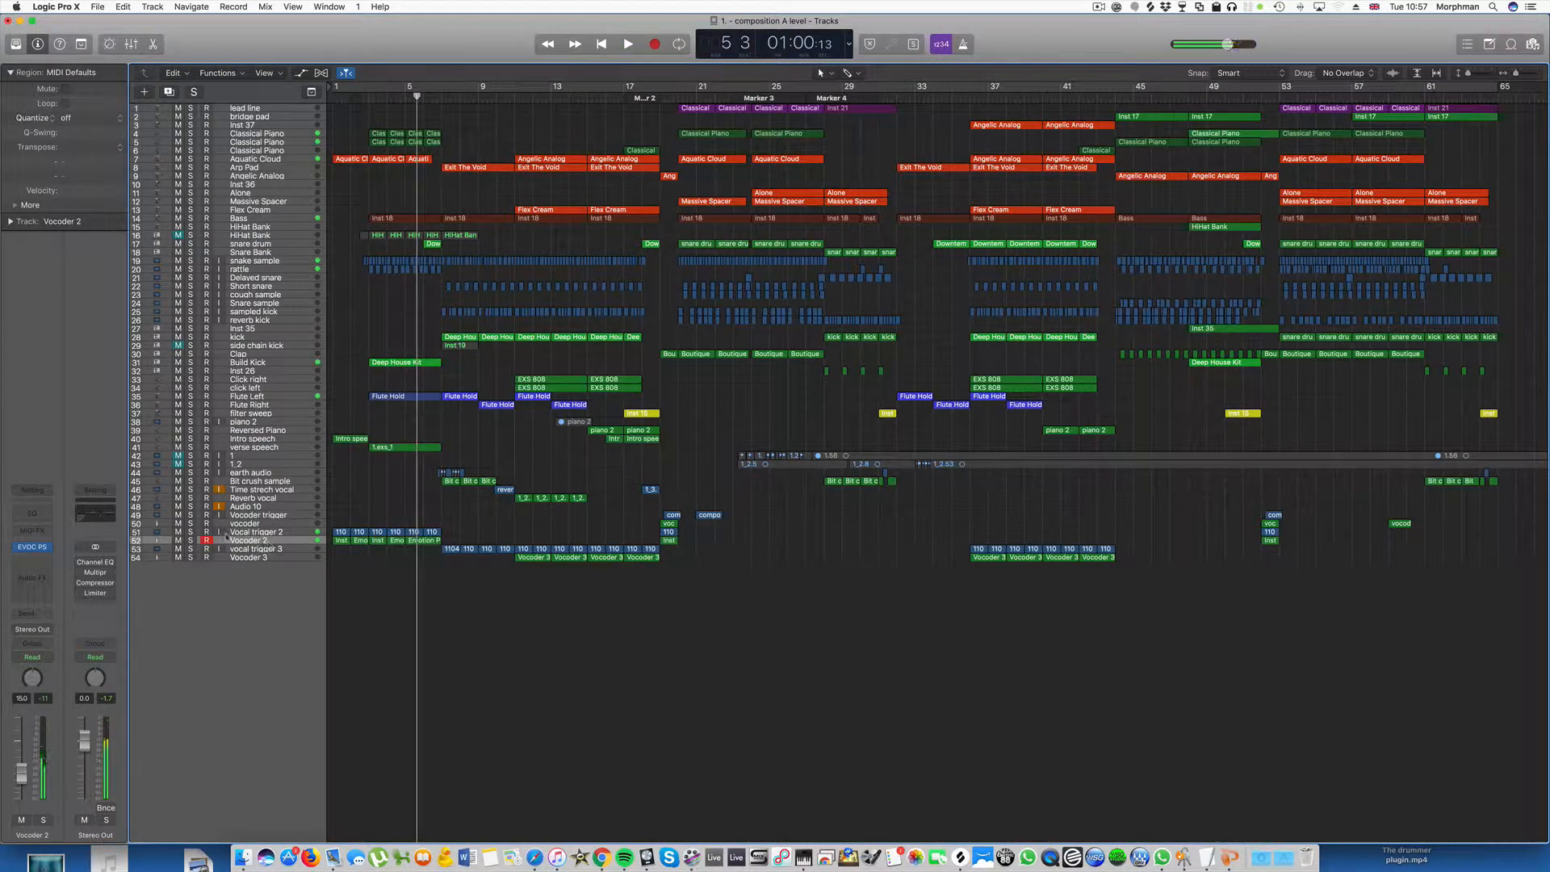
click(191, 532)
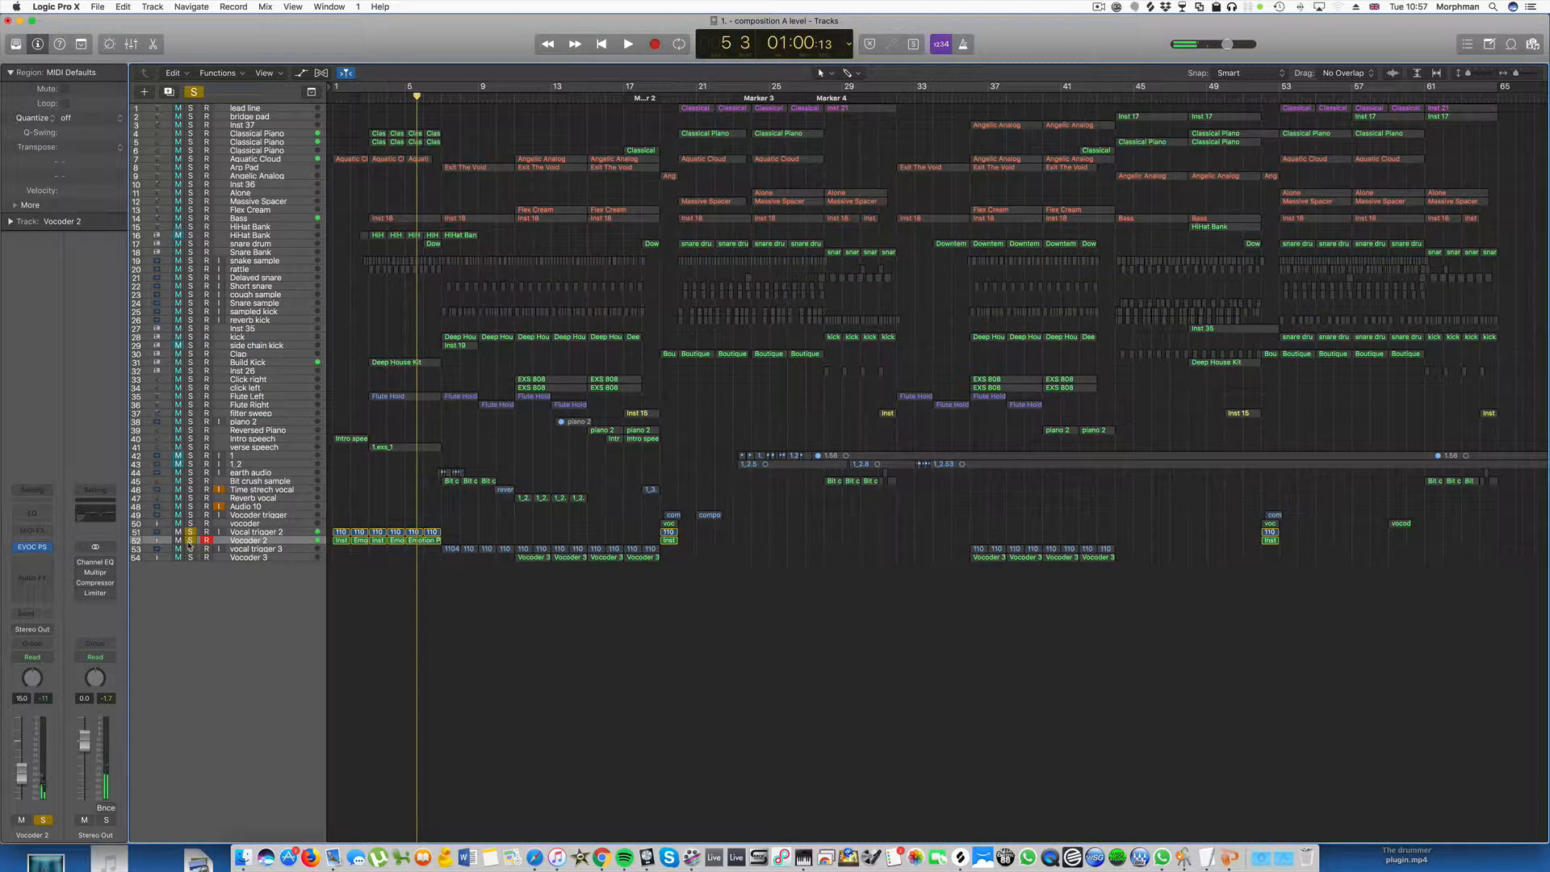
key(Return)
key(space)
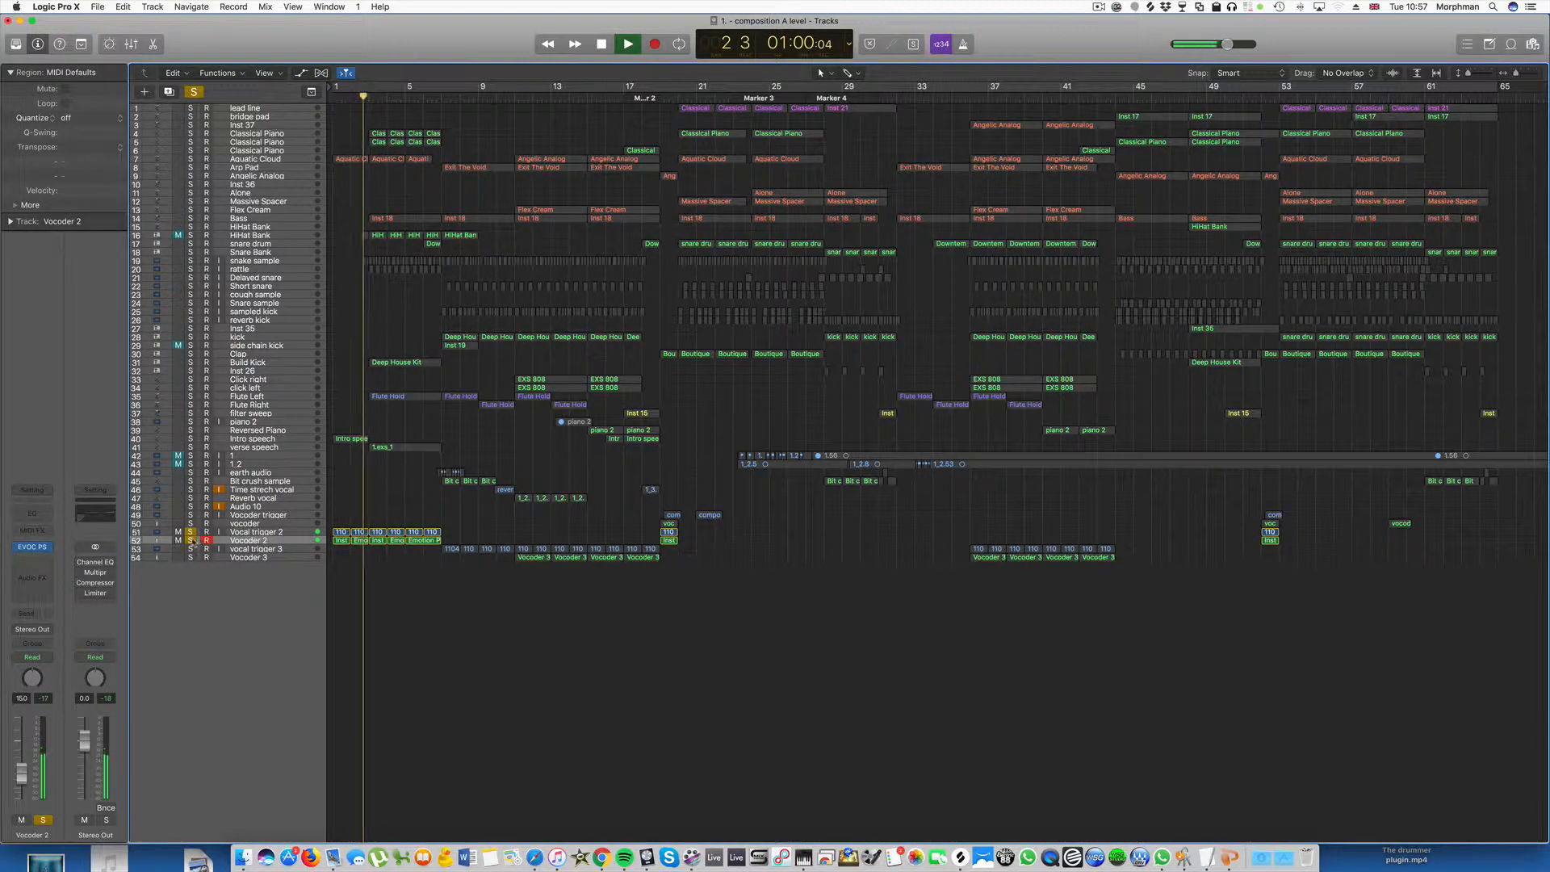
click(192, 541)
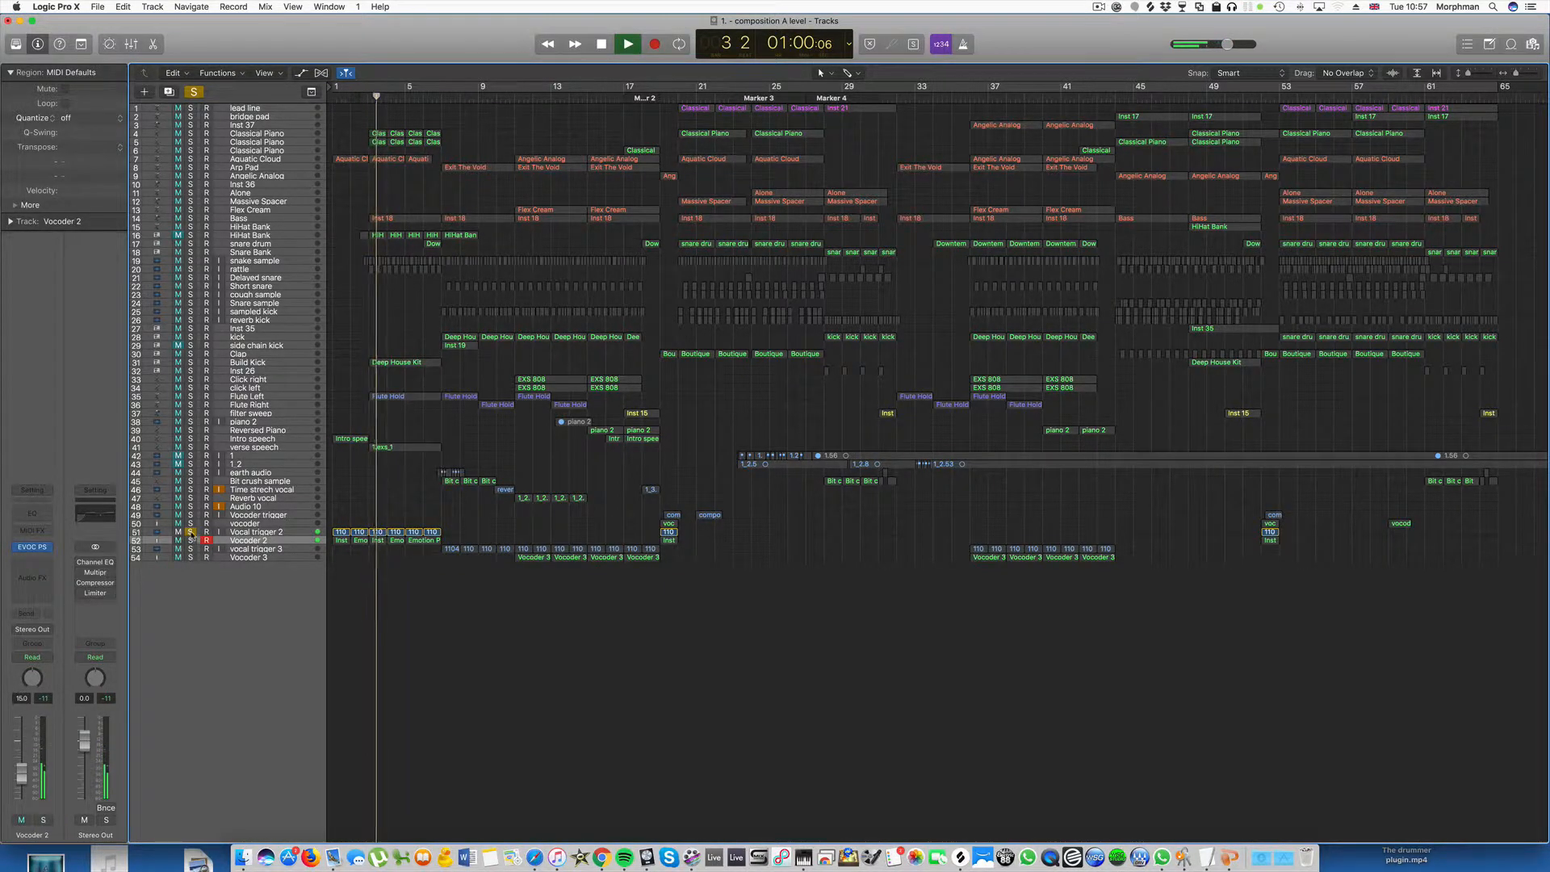
click(191, 533)
Audition the Aquatic Cloud track in solo, restore the full mix, and mute the track's three intro regions.
click(191, 159)
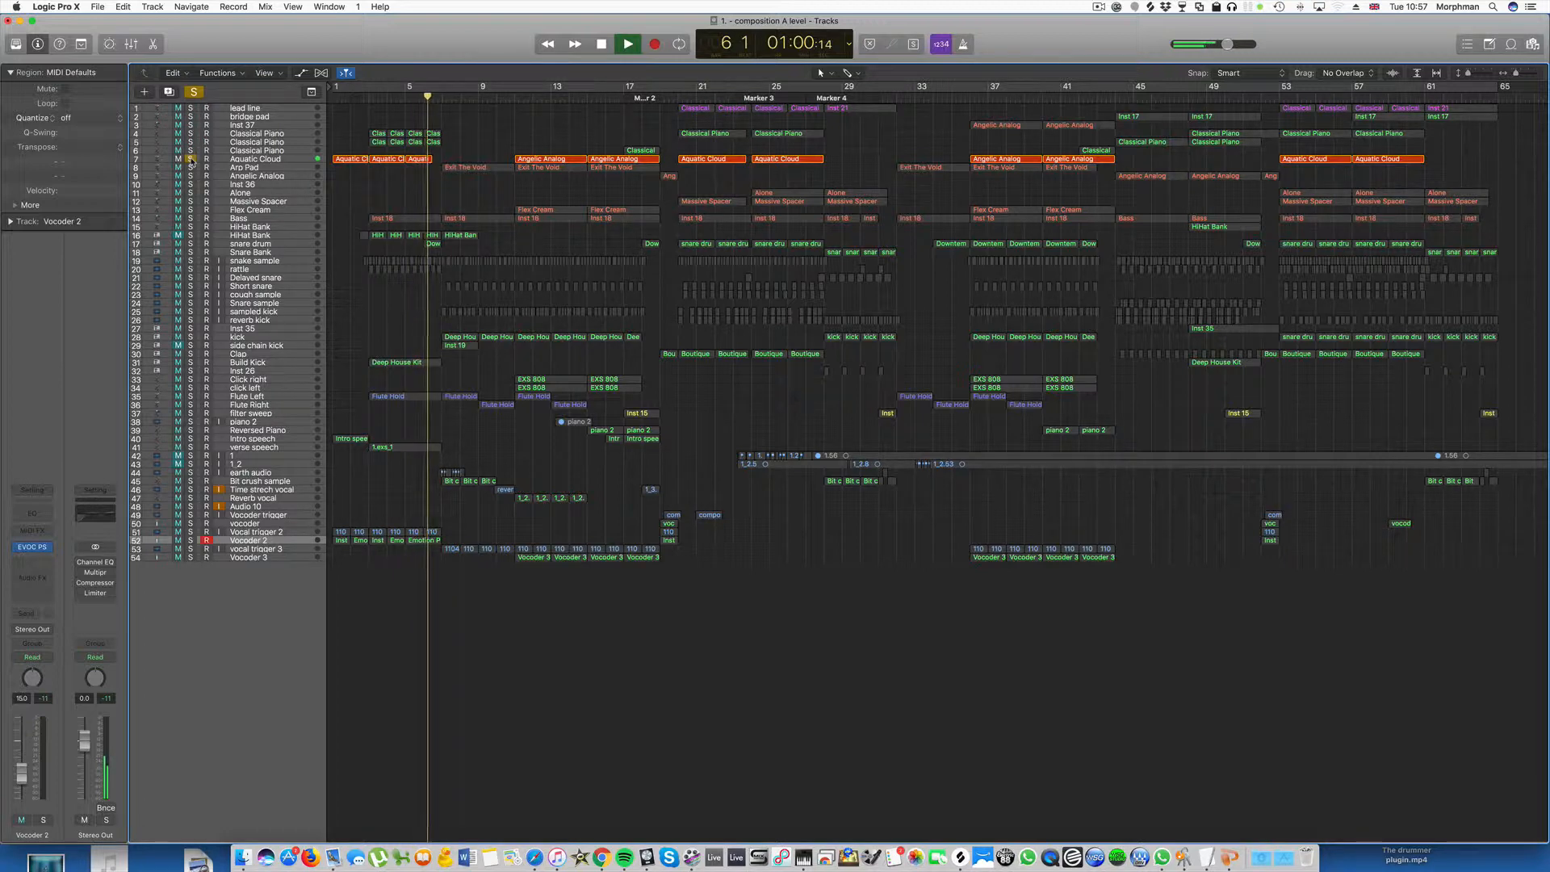
click(191, 159)
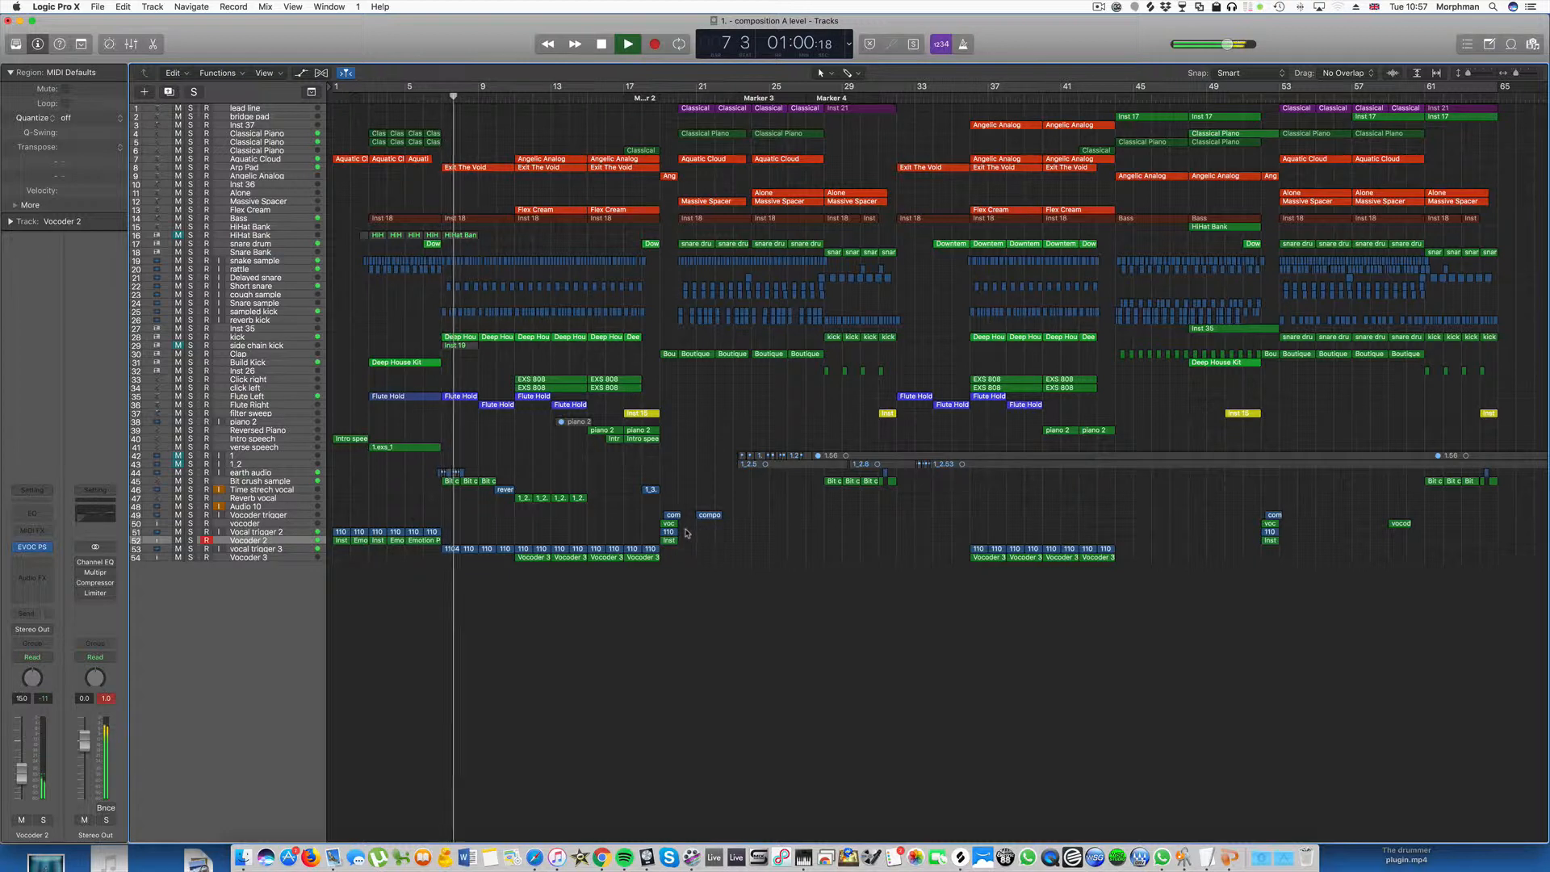
key(space)
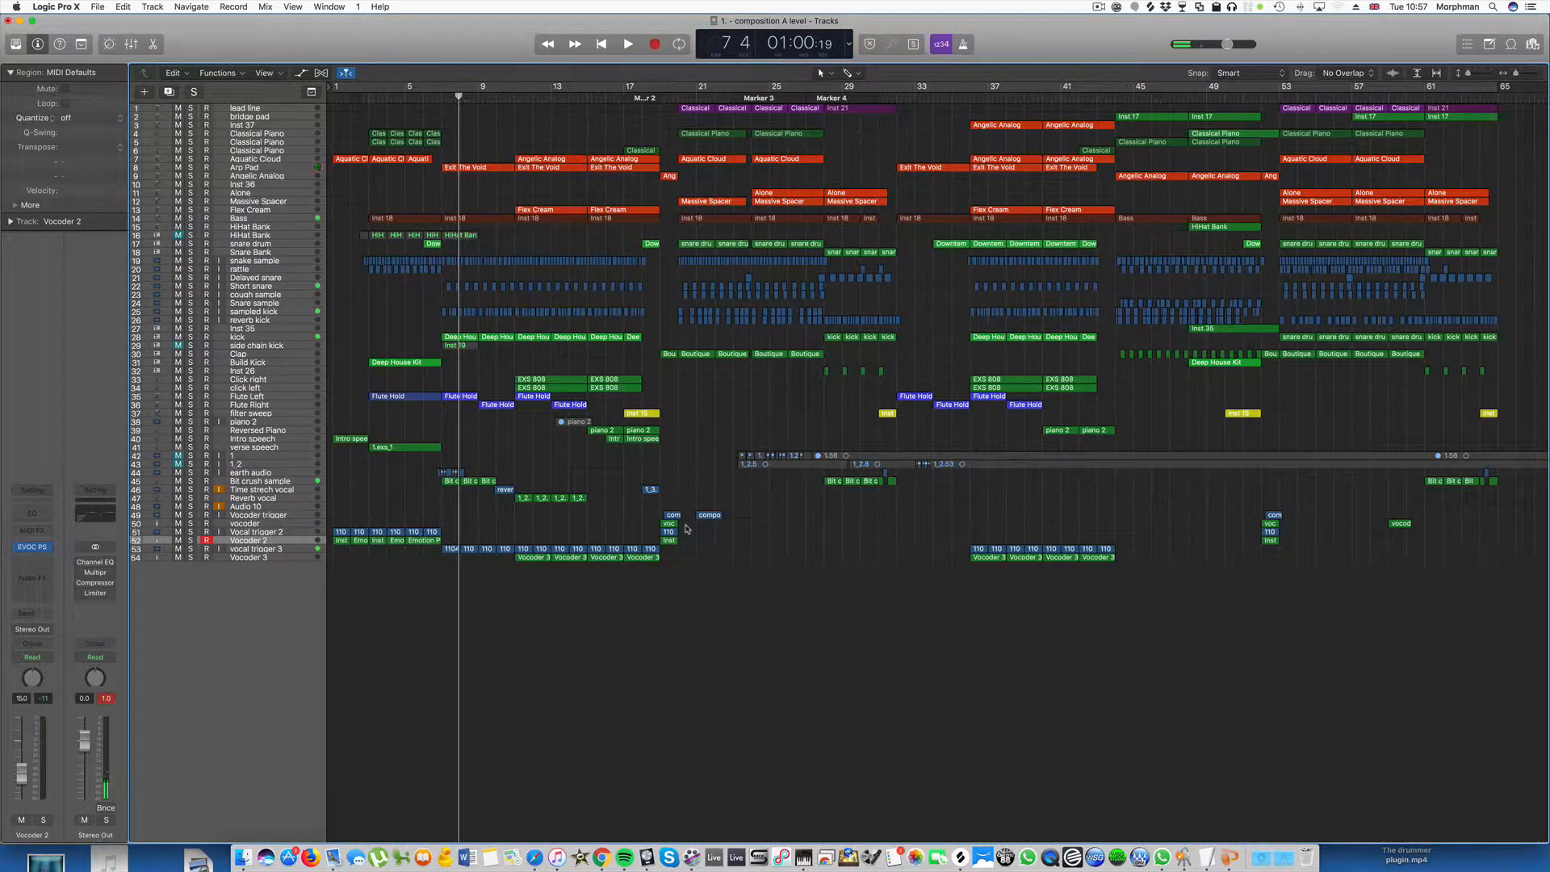
key(Return)
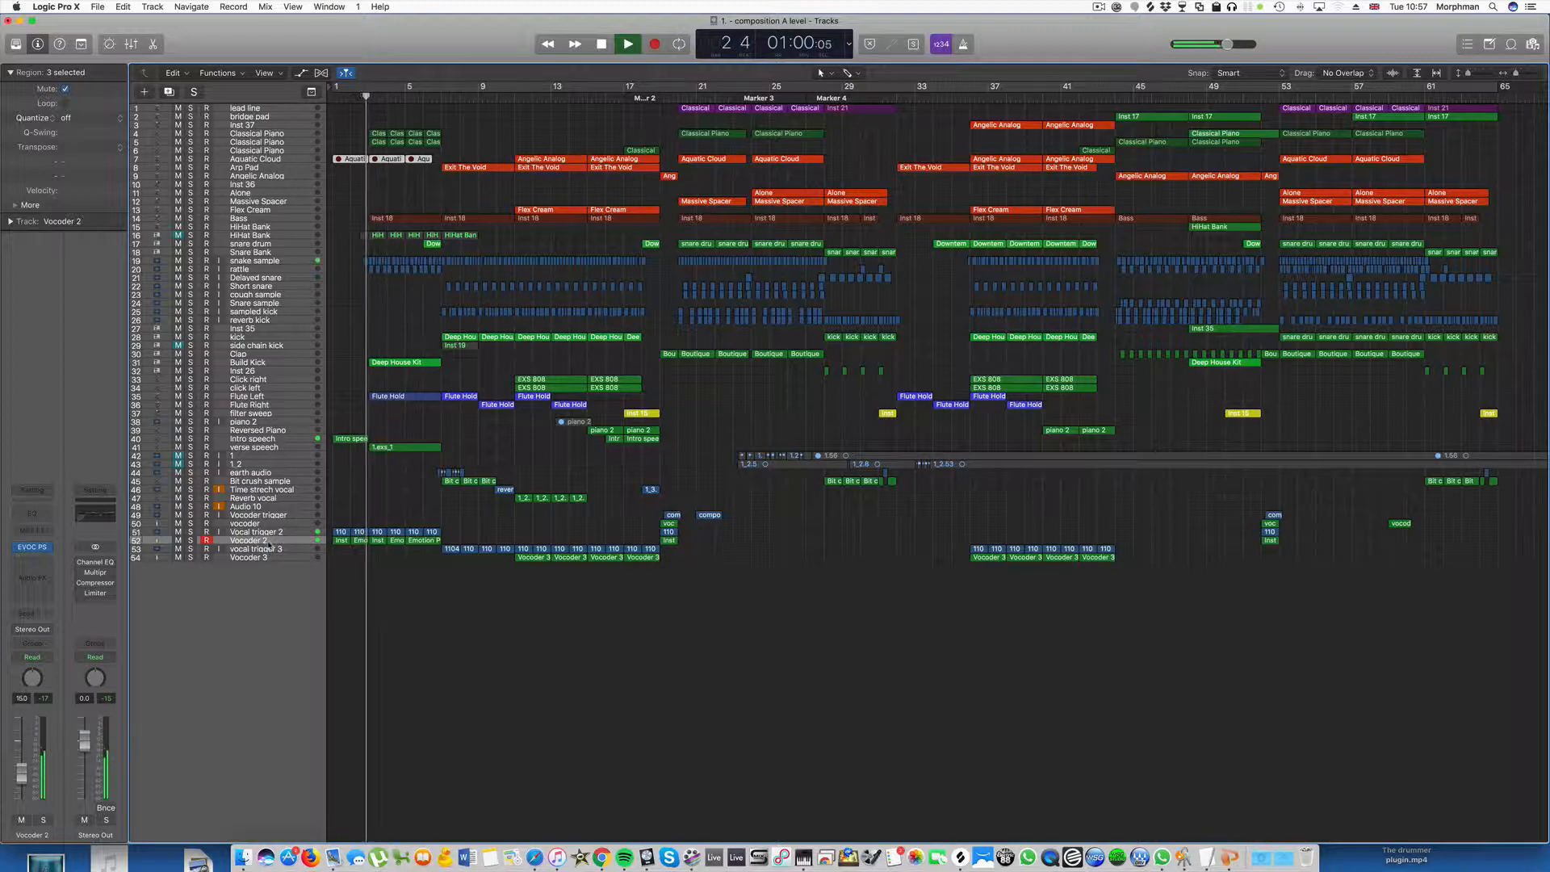
Examine the EVOC 20 PolySynth on the Vocoder 2 track while replaying the intro from the beginning.
click(32, 546)
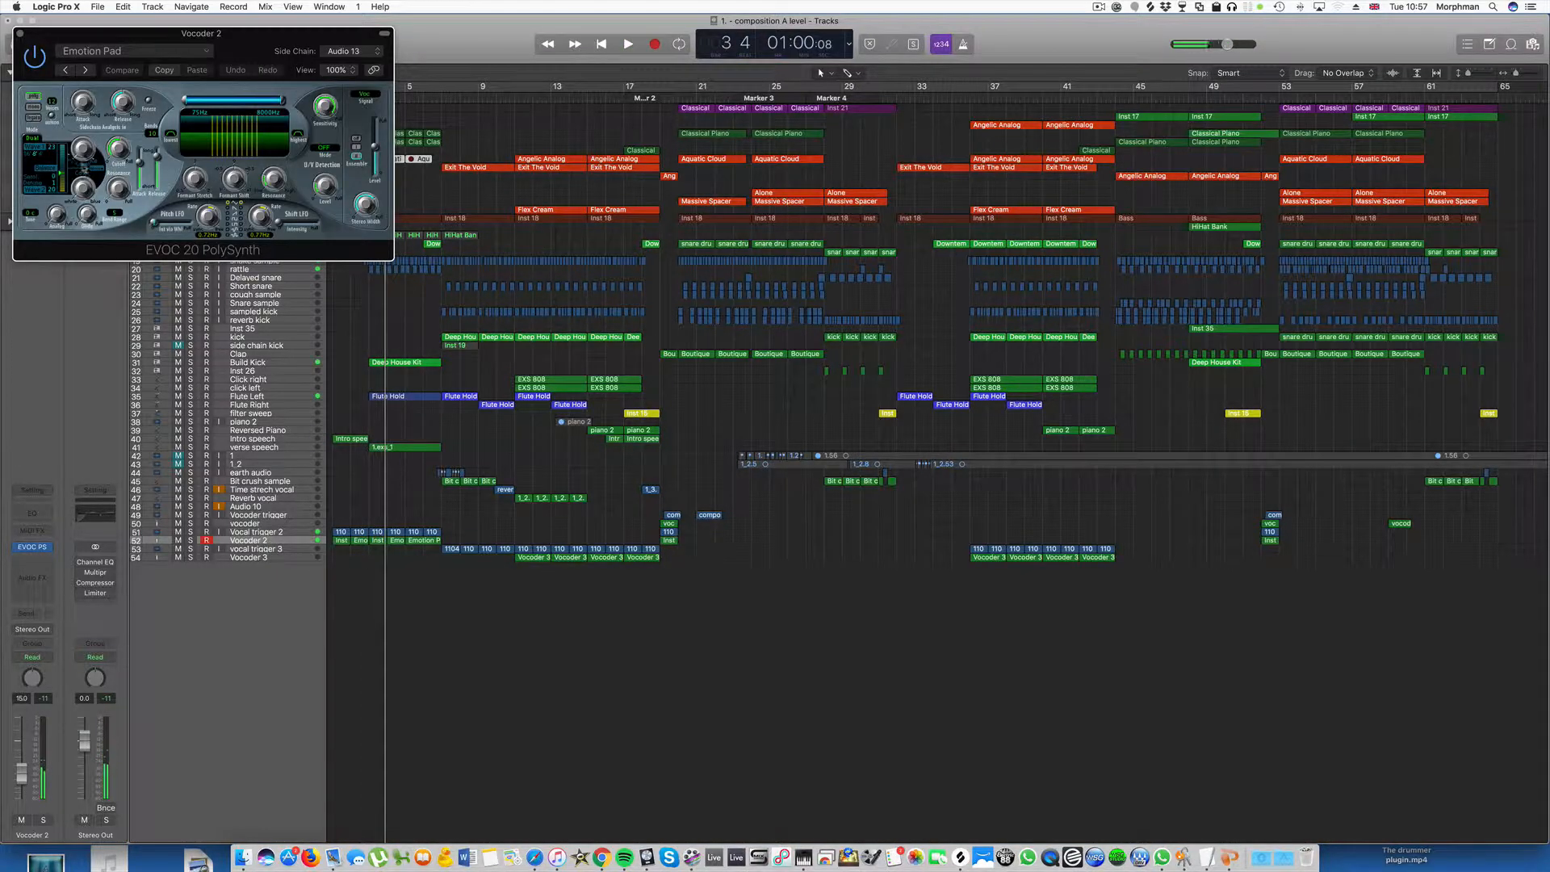
key(Return)
key(space)
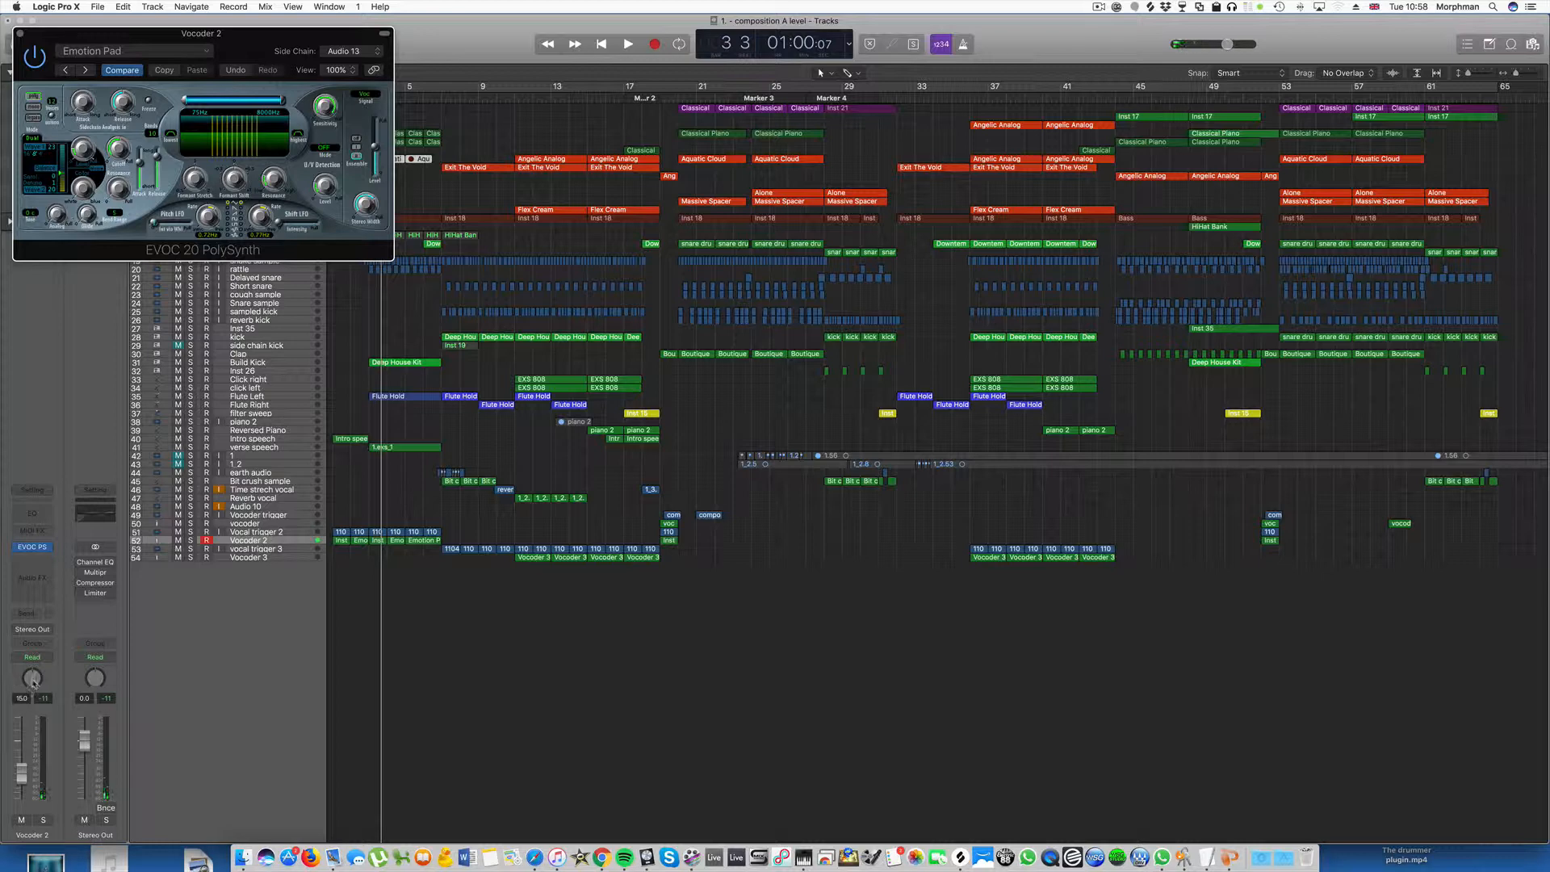
key(Return)
key(space)
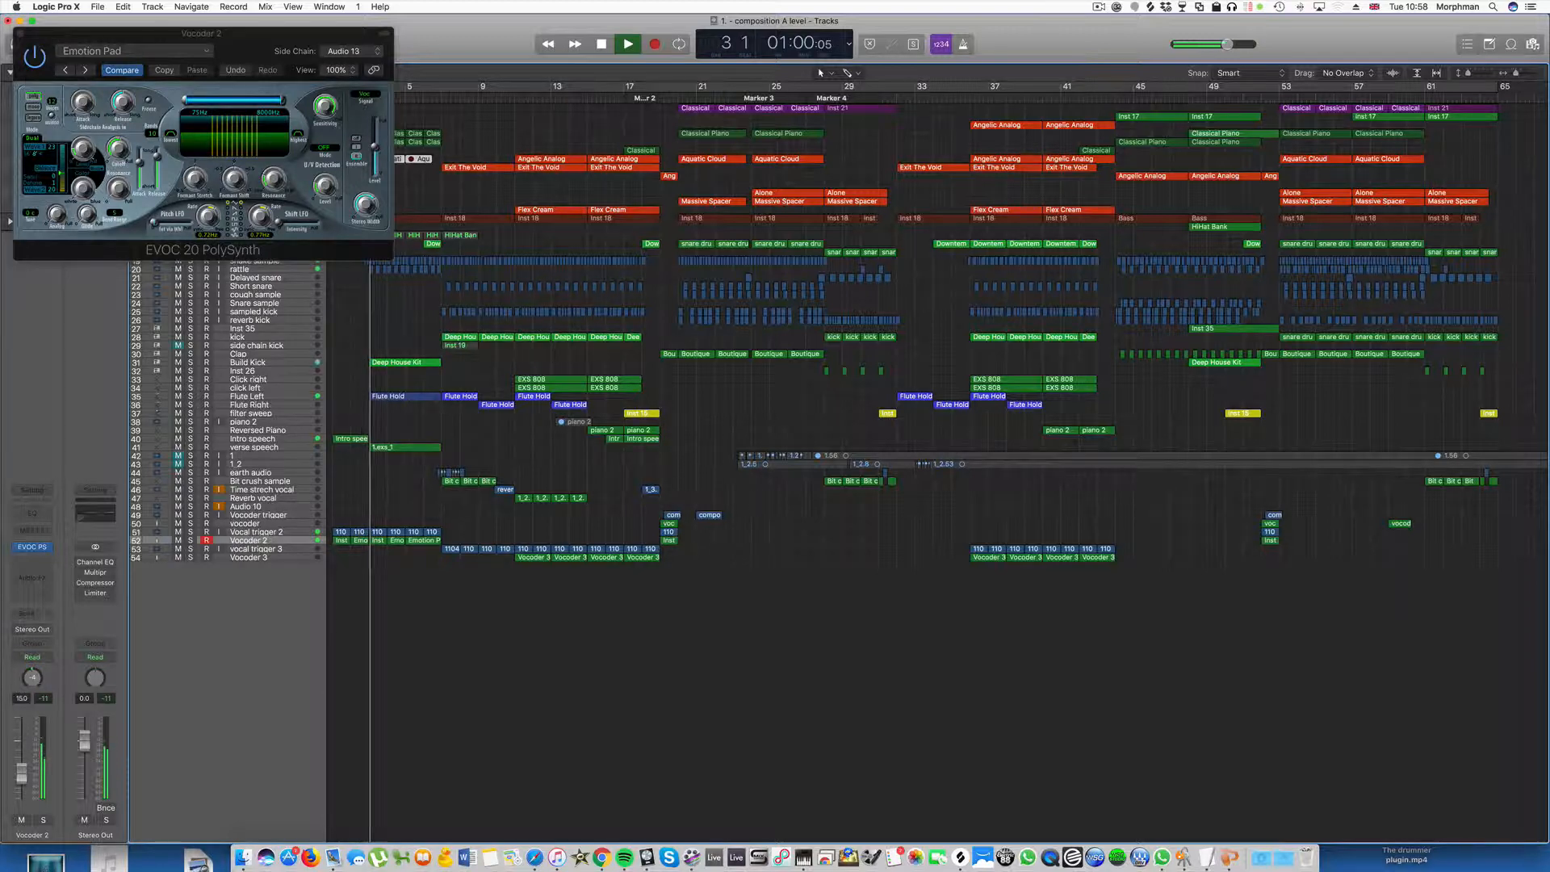
click(21, 34)
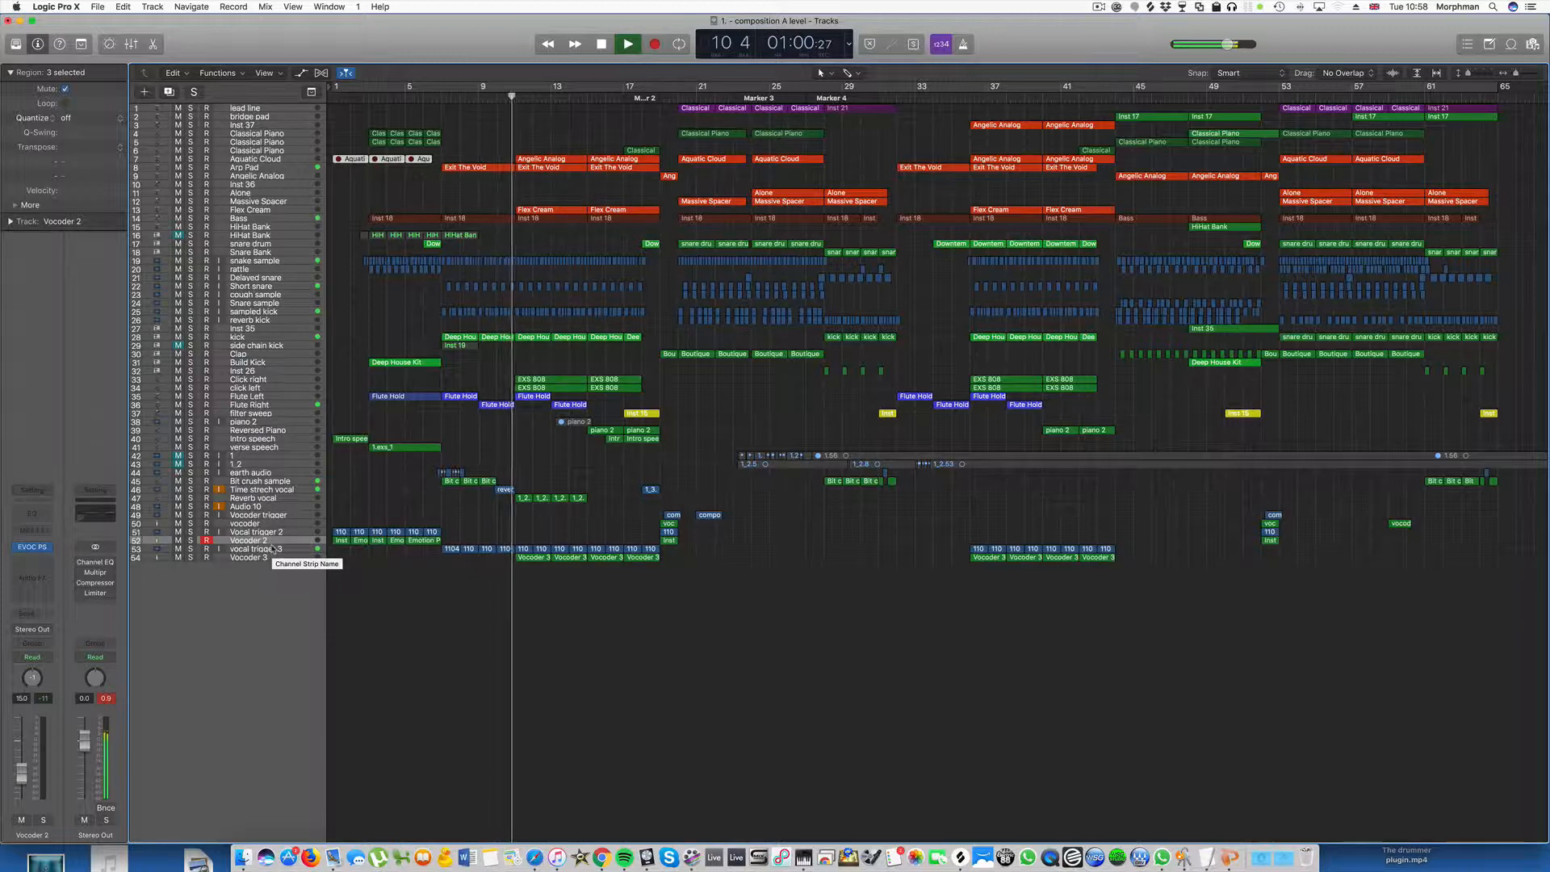
key(space)
Shorten the first Exit The Void region on the Arp Pad track so it ends just before bar 10.
click(273, 490)
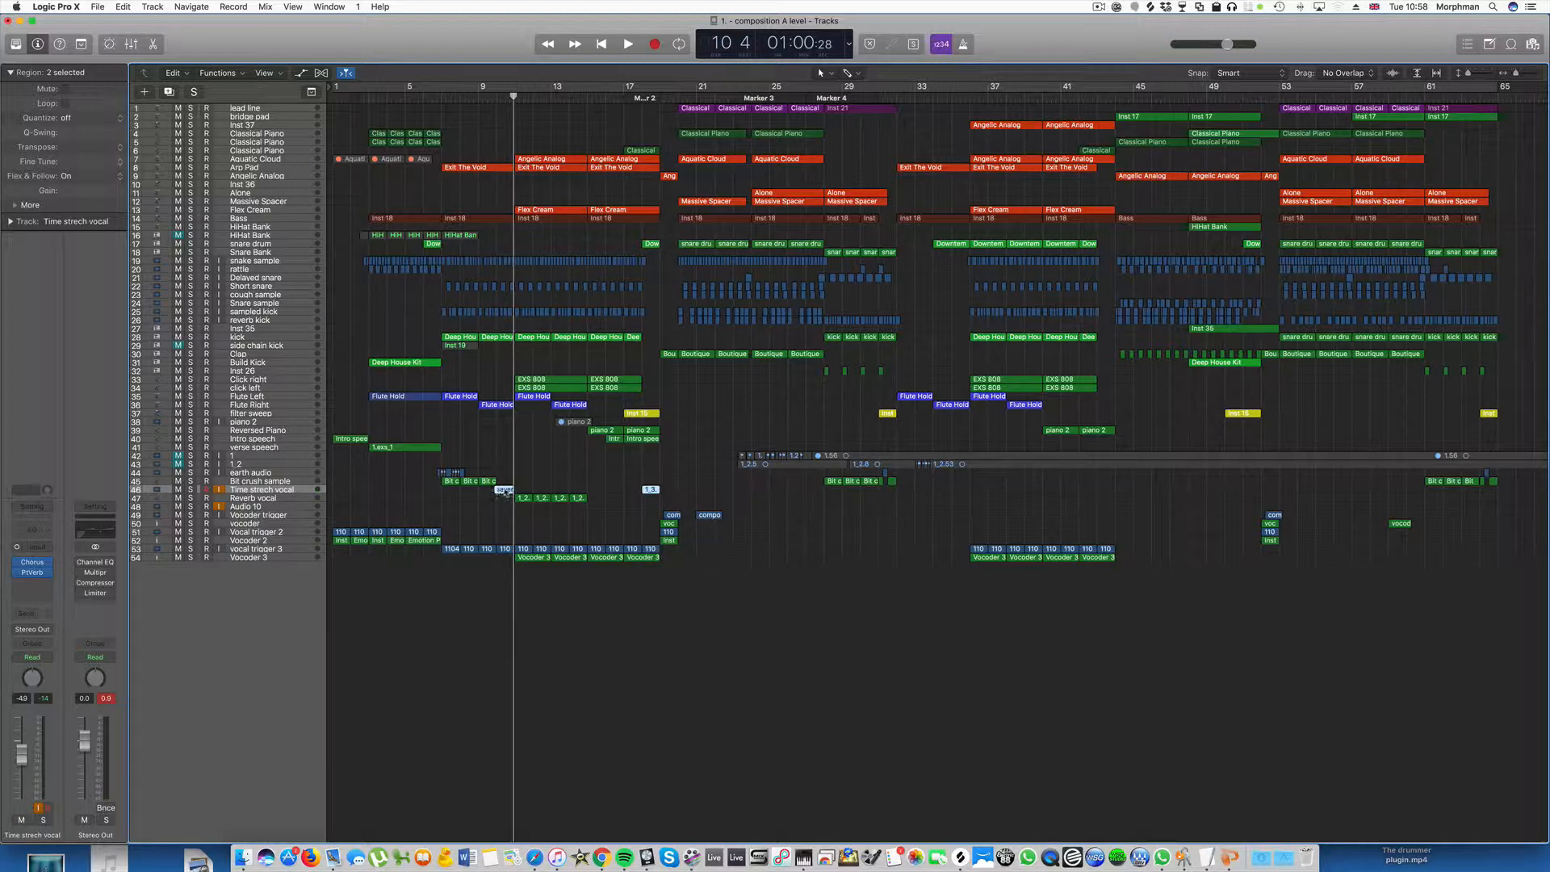
scroll(534, 432, up, 5)
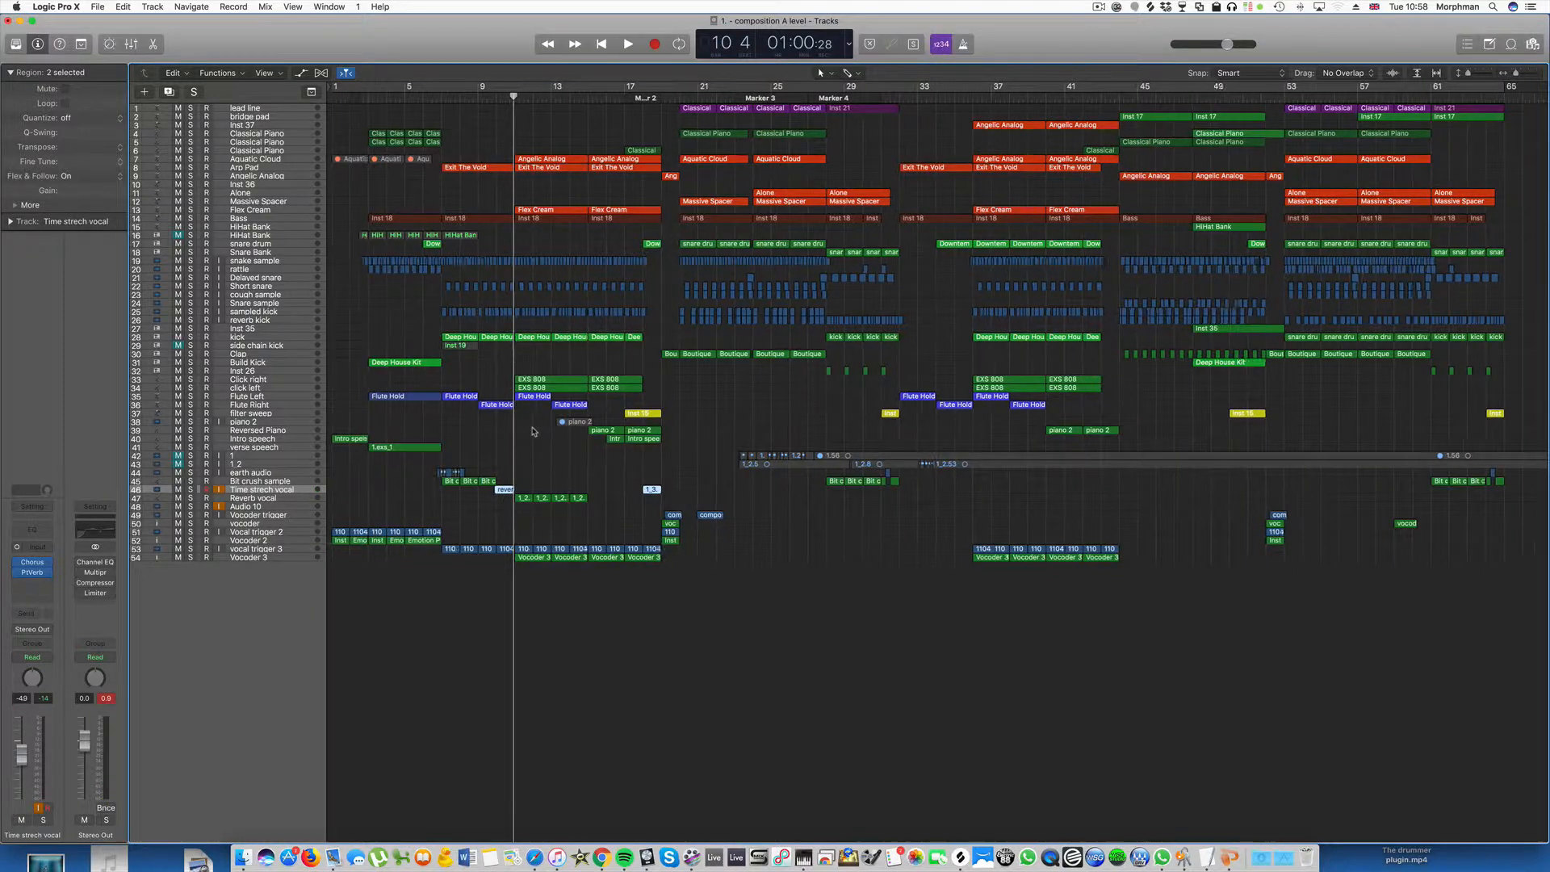
drag(480, 90, 544, 89)
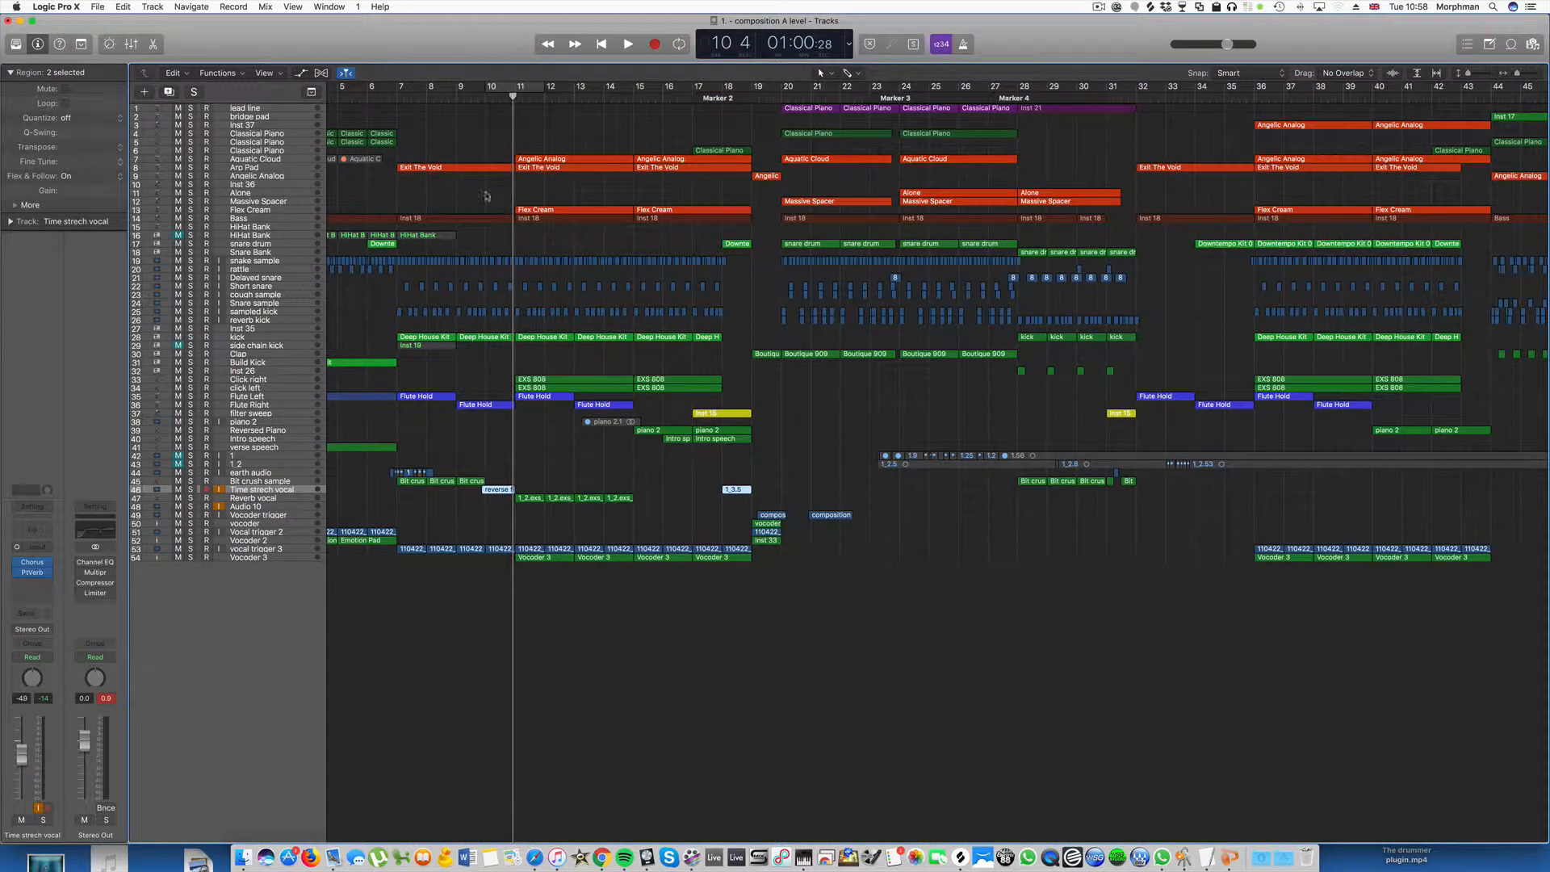
drag(513, 170, 478, 170)
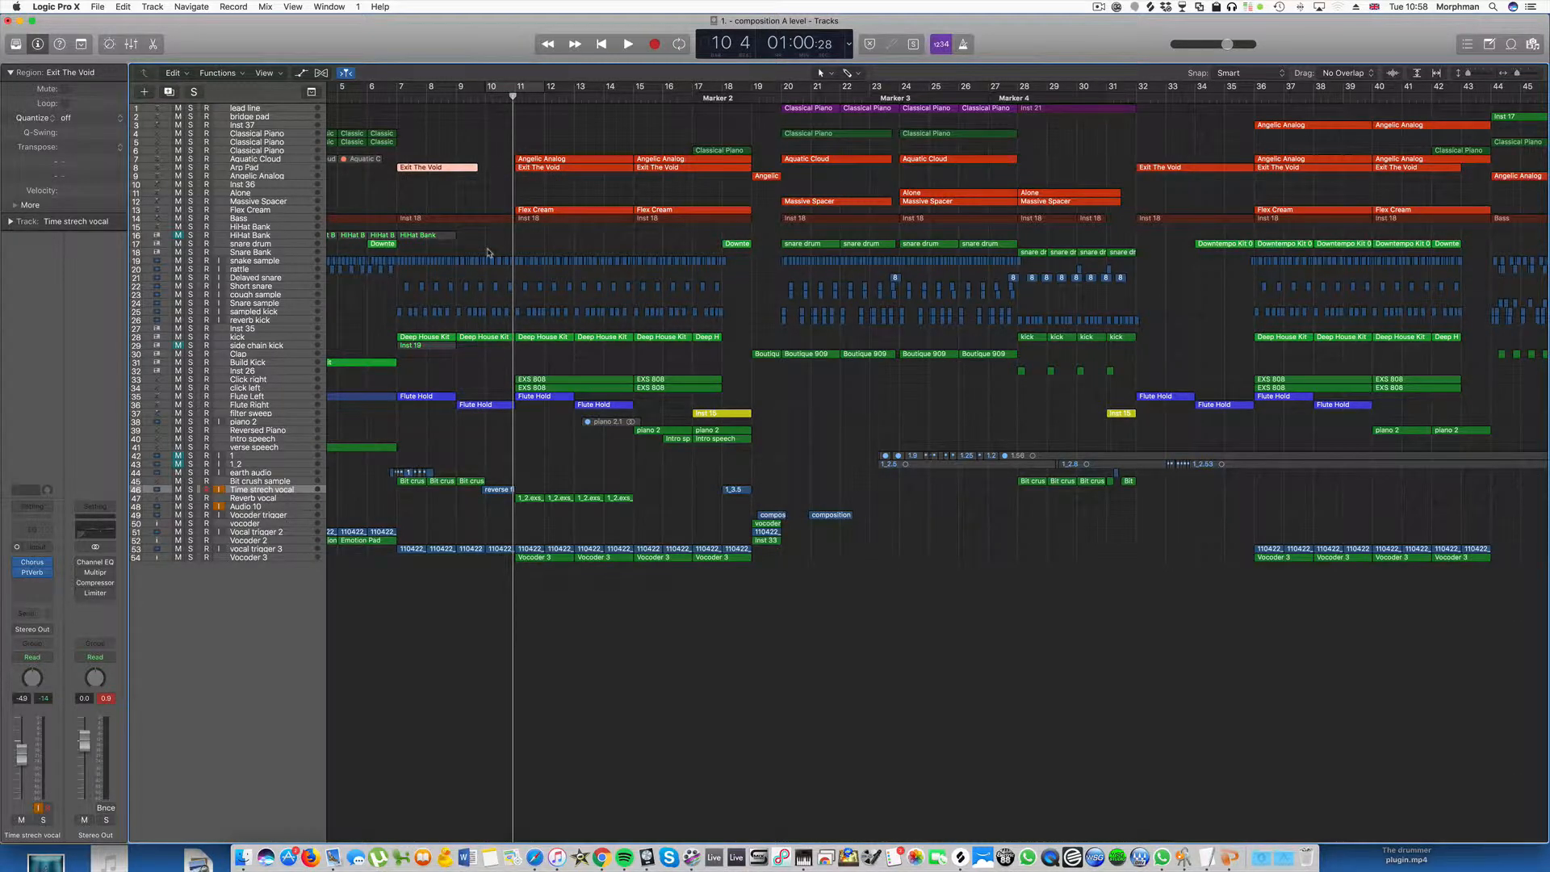
Select bar 10 across the drum tracks from Snare Bank to kick with the Marquee tool and mute those sections.
key(shift+super+i)
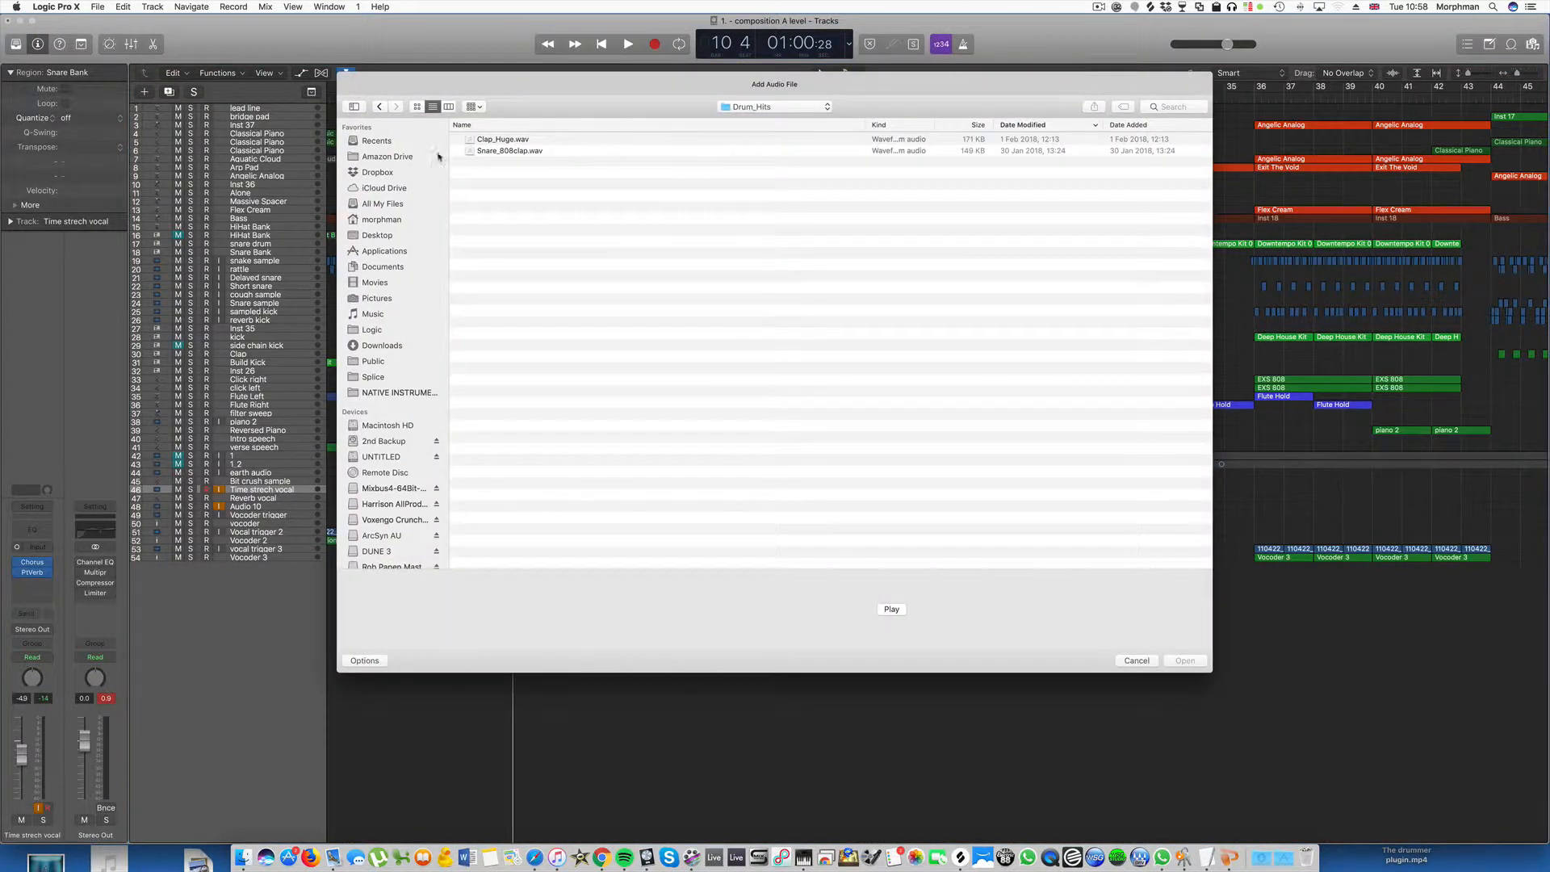
click(1137, 660)
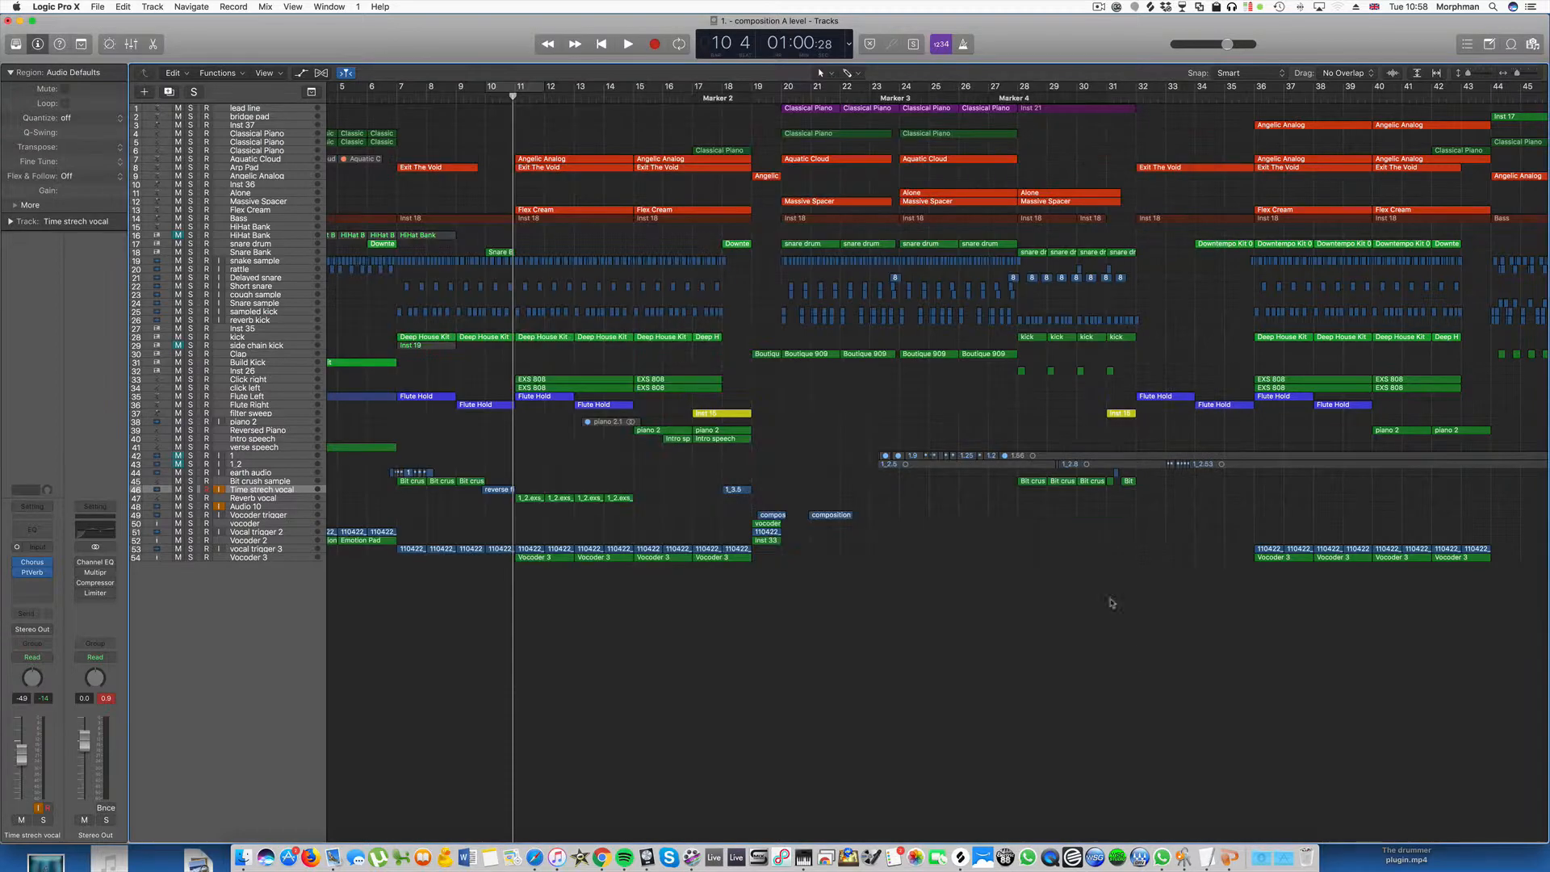
click(856, 73)
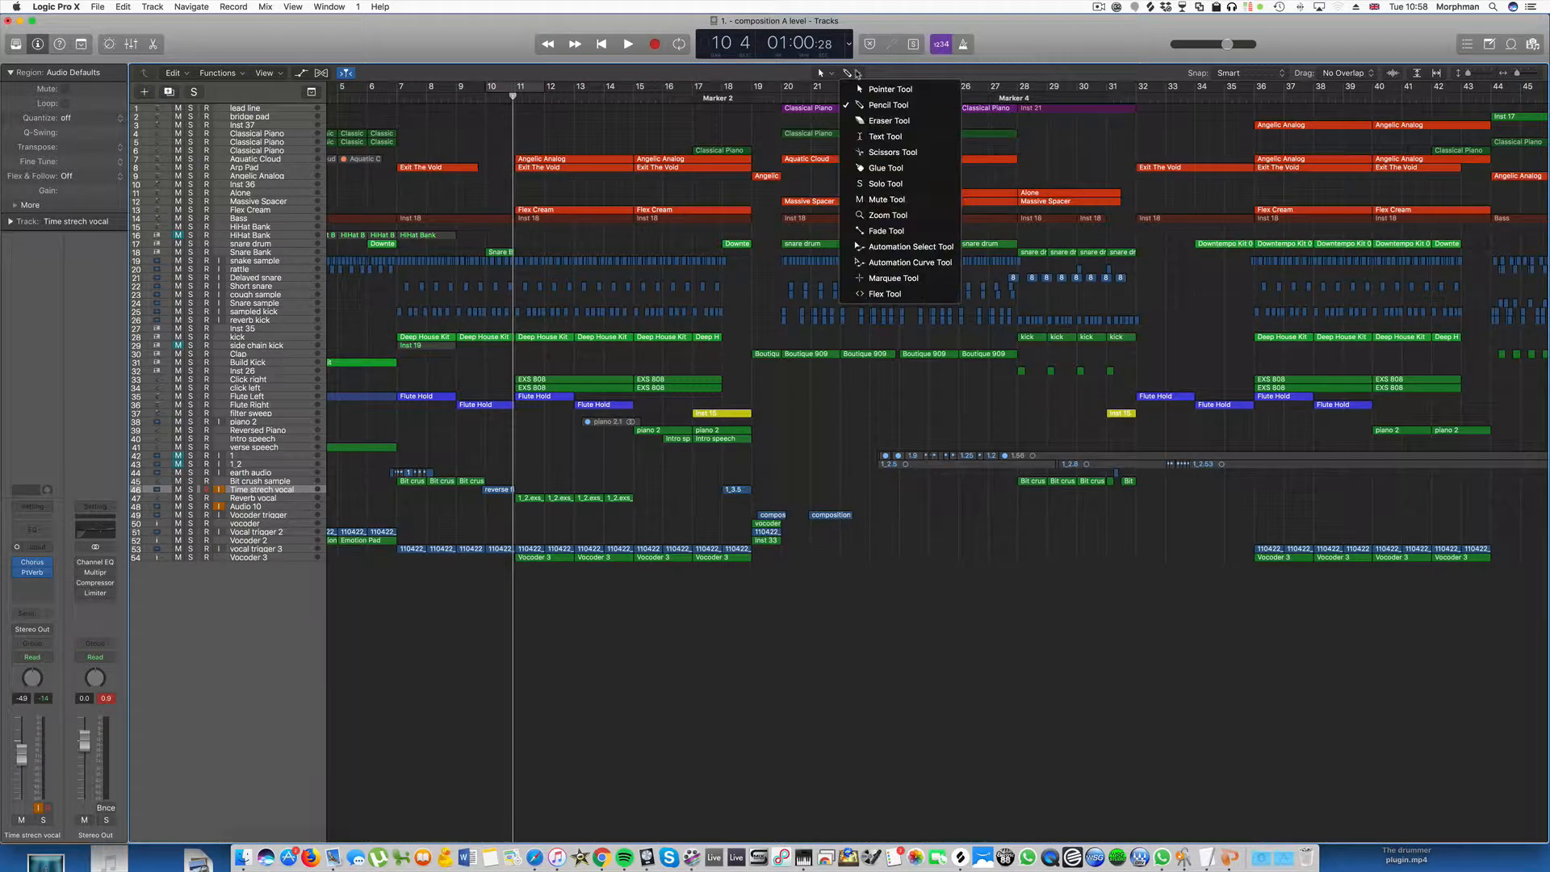
click(878, 278)
drag(487, 242, 516, 356)
click(503, 339)
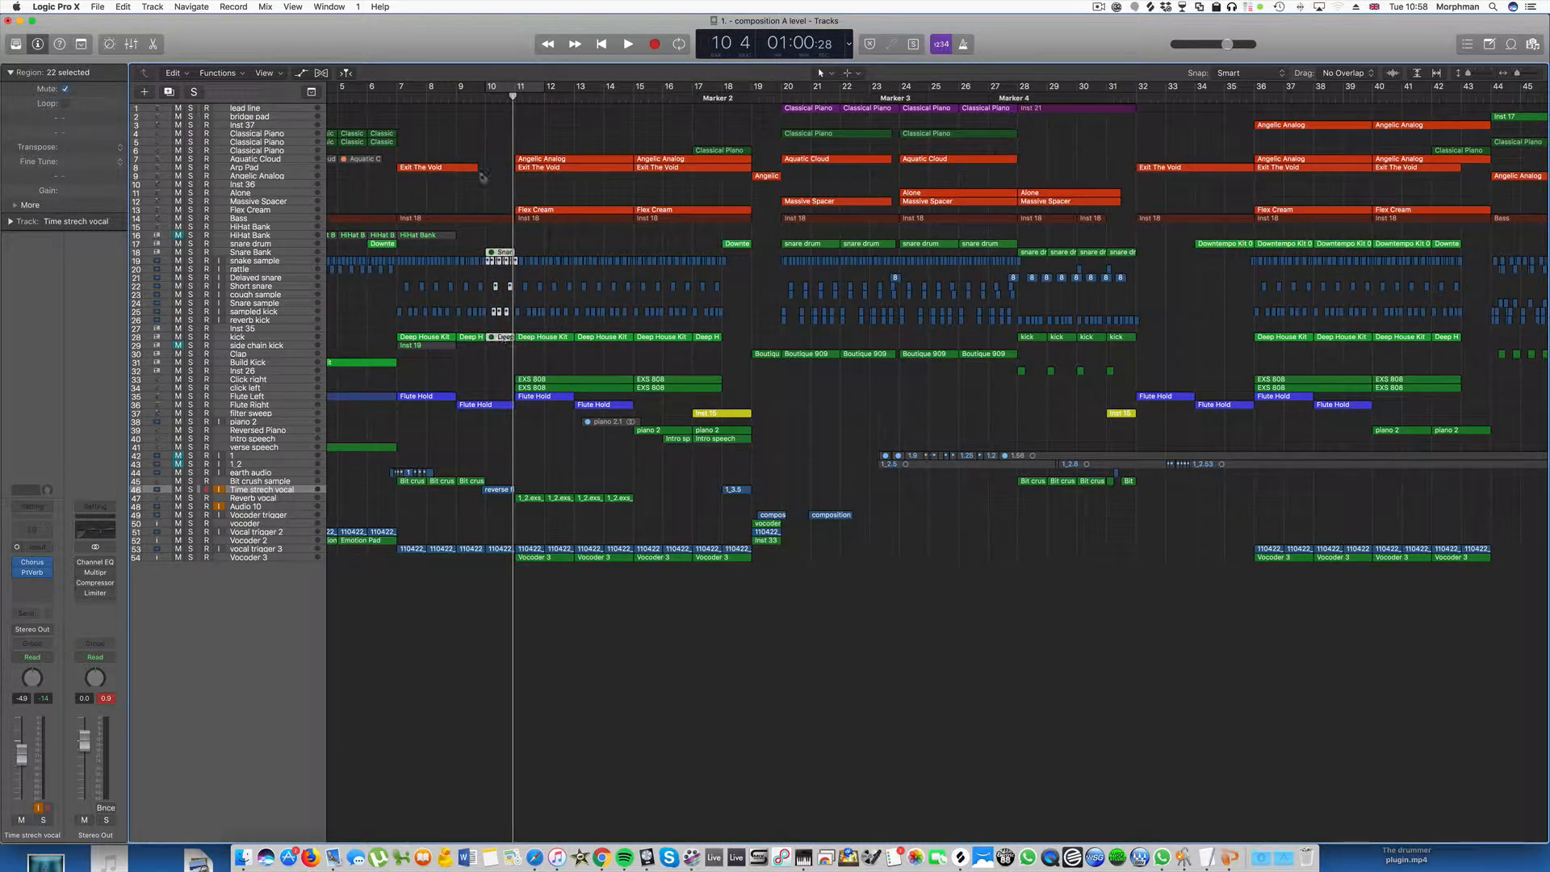
Play the arrangement from about bar 9 to check the drum break leading into bar 11.
click(458, 98)
key(space)
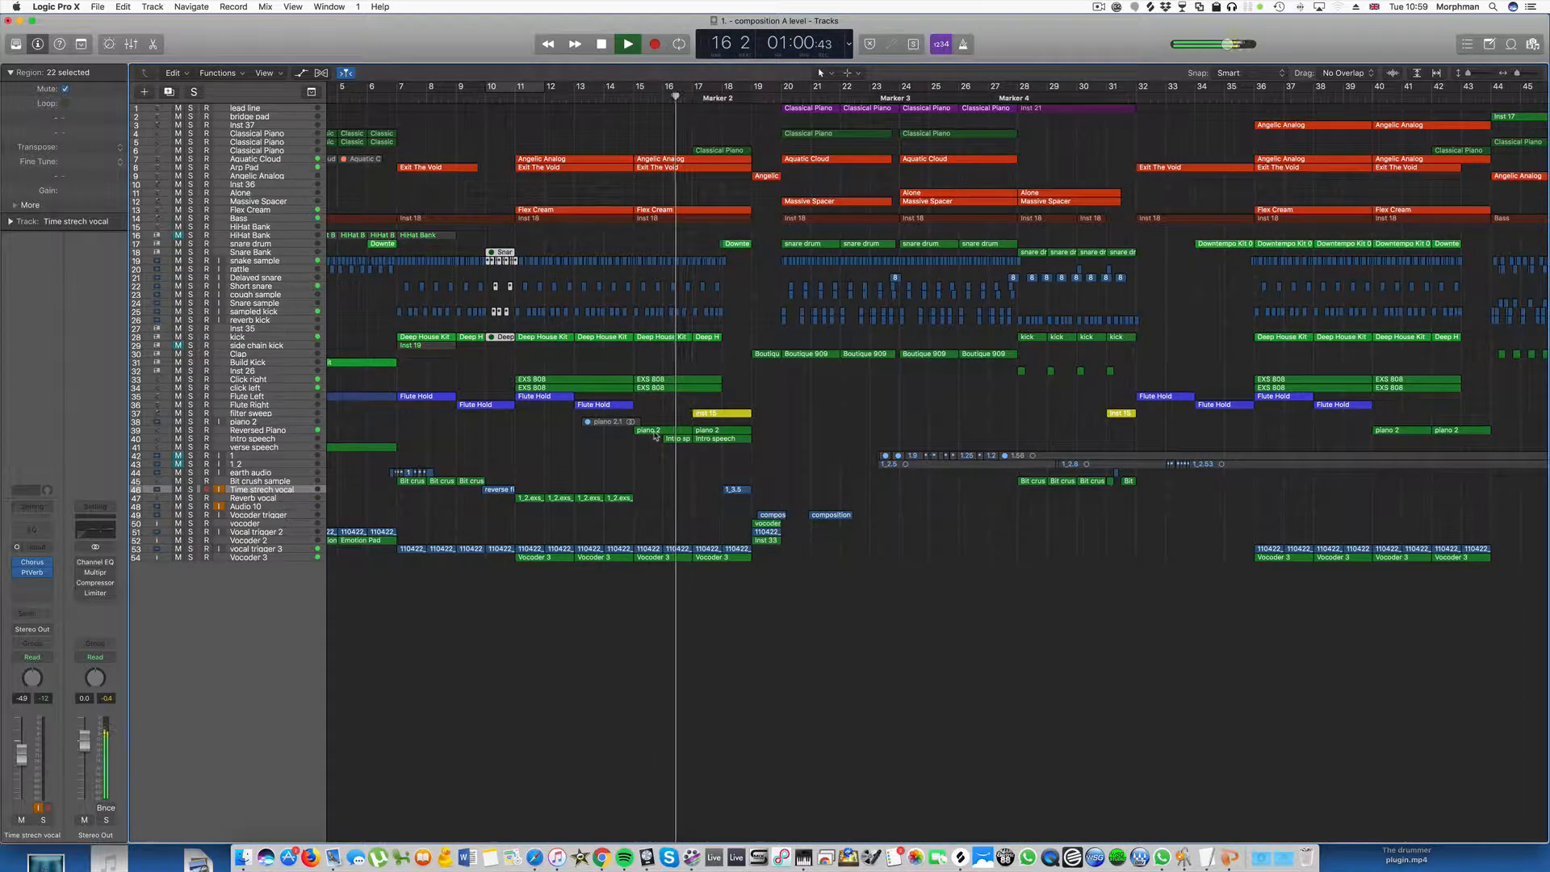
key(space)
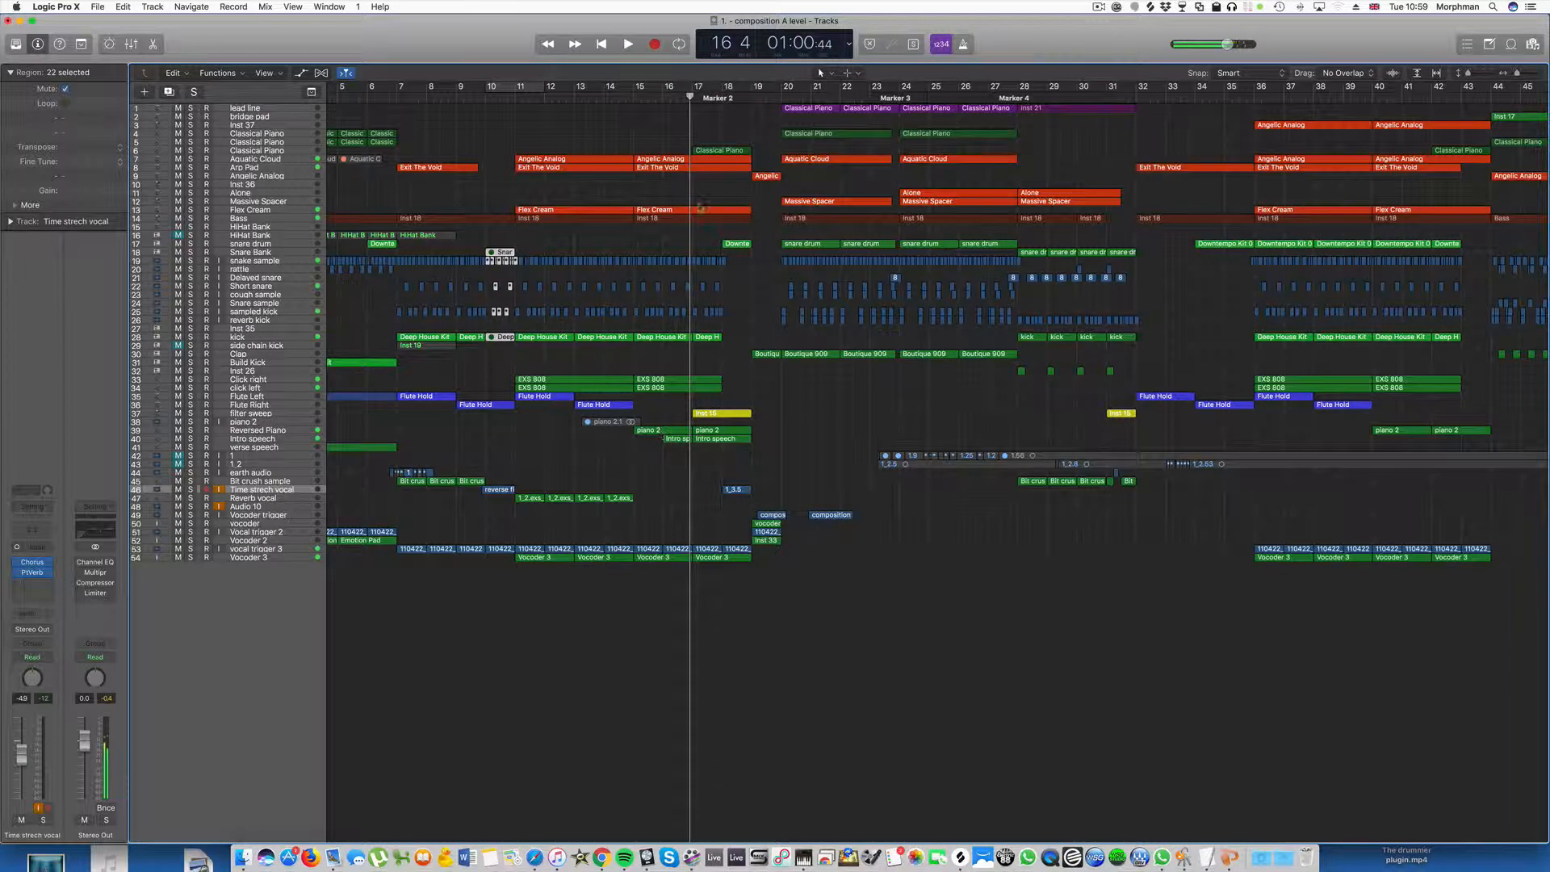
Mute the Angelic Analog and Exit The Void regions starting at bar 15, and play the passage from bar 14.
click(688, 162)
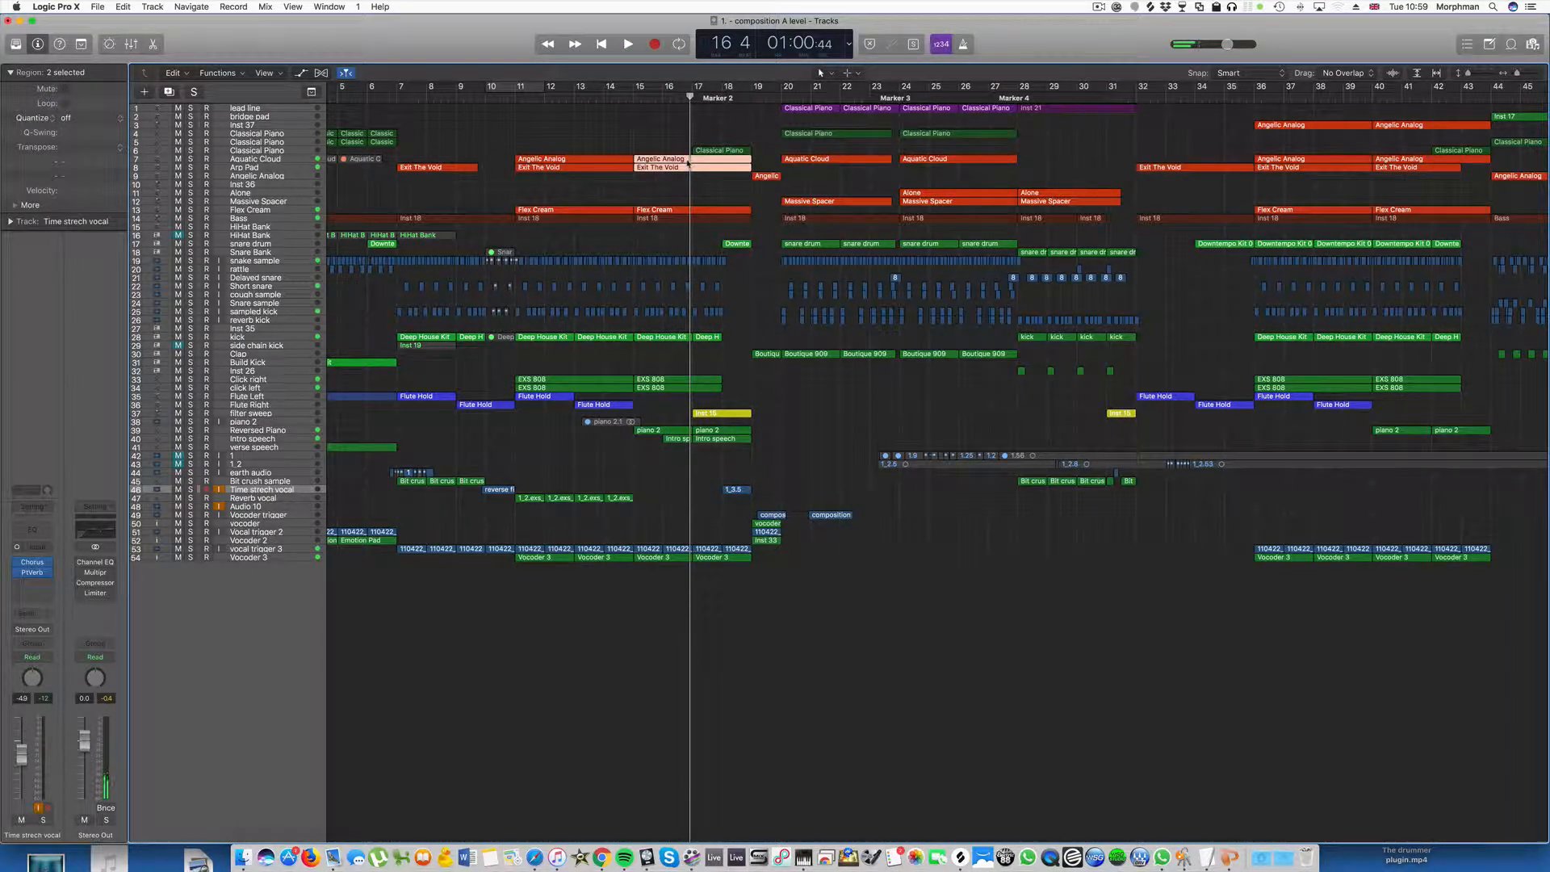
click(619, 99)
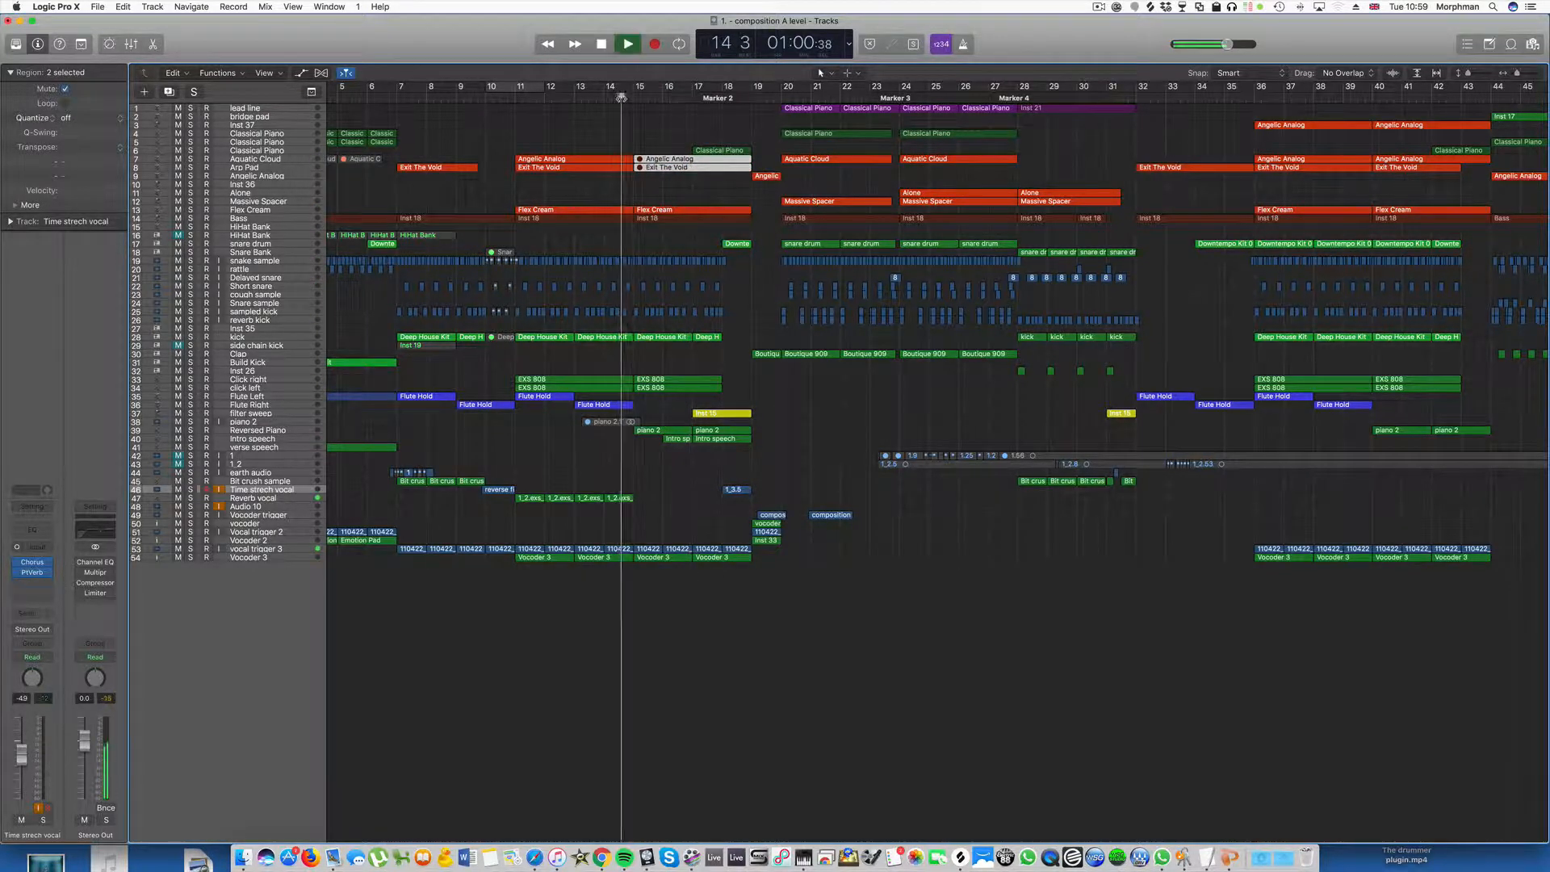
key(space)
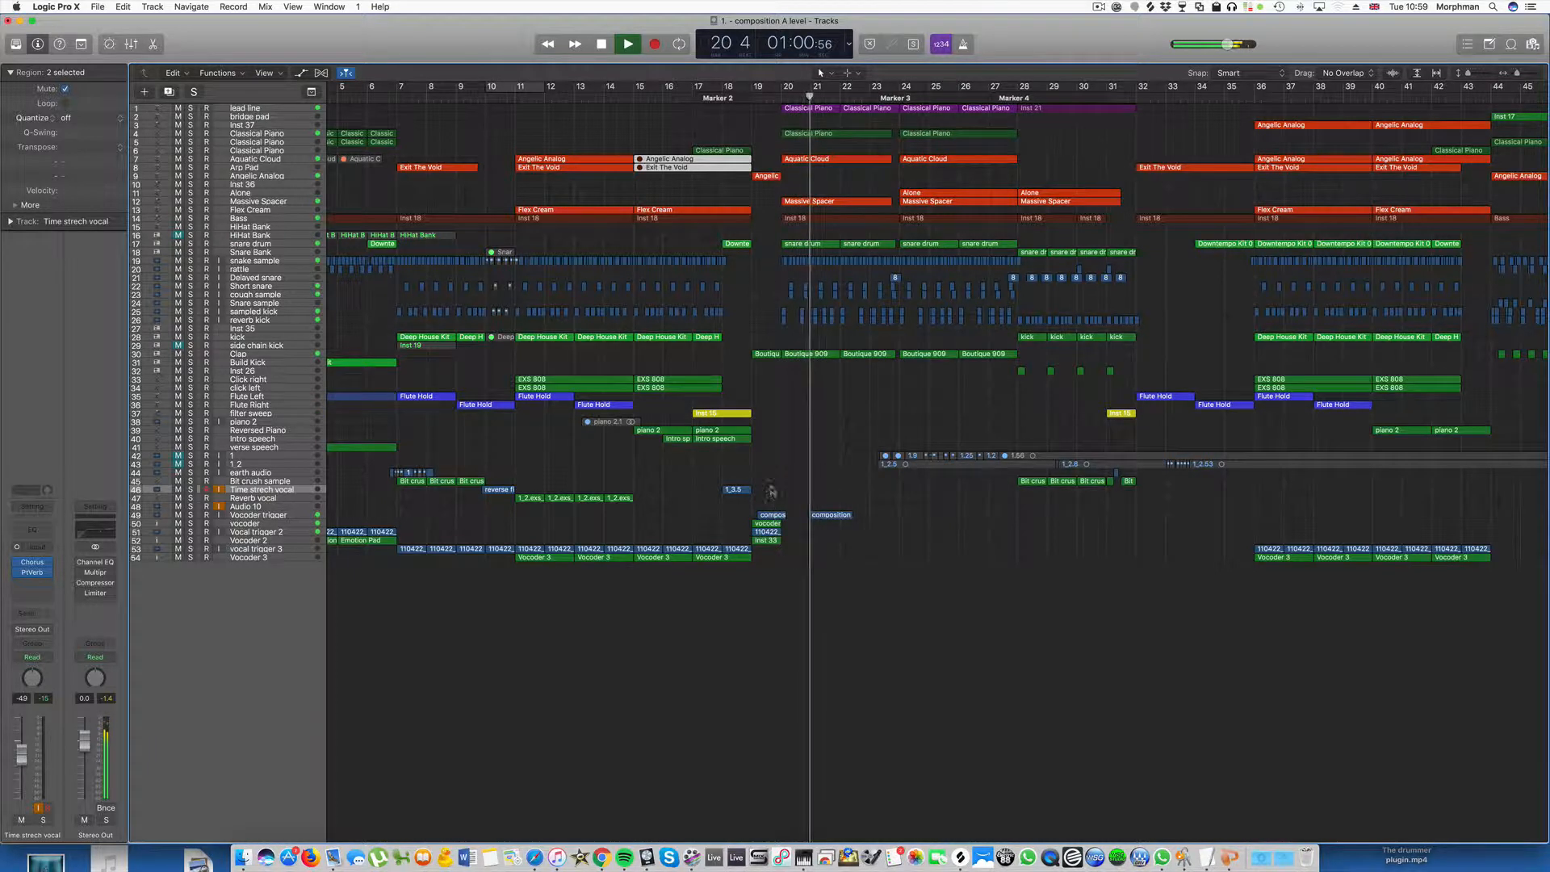
key(space)
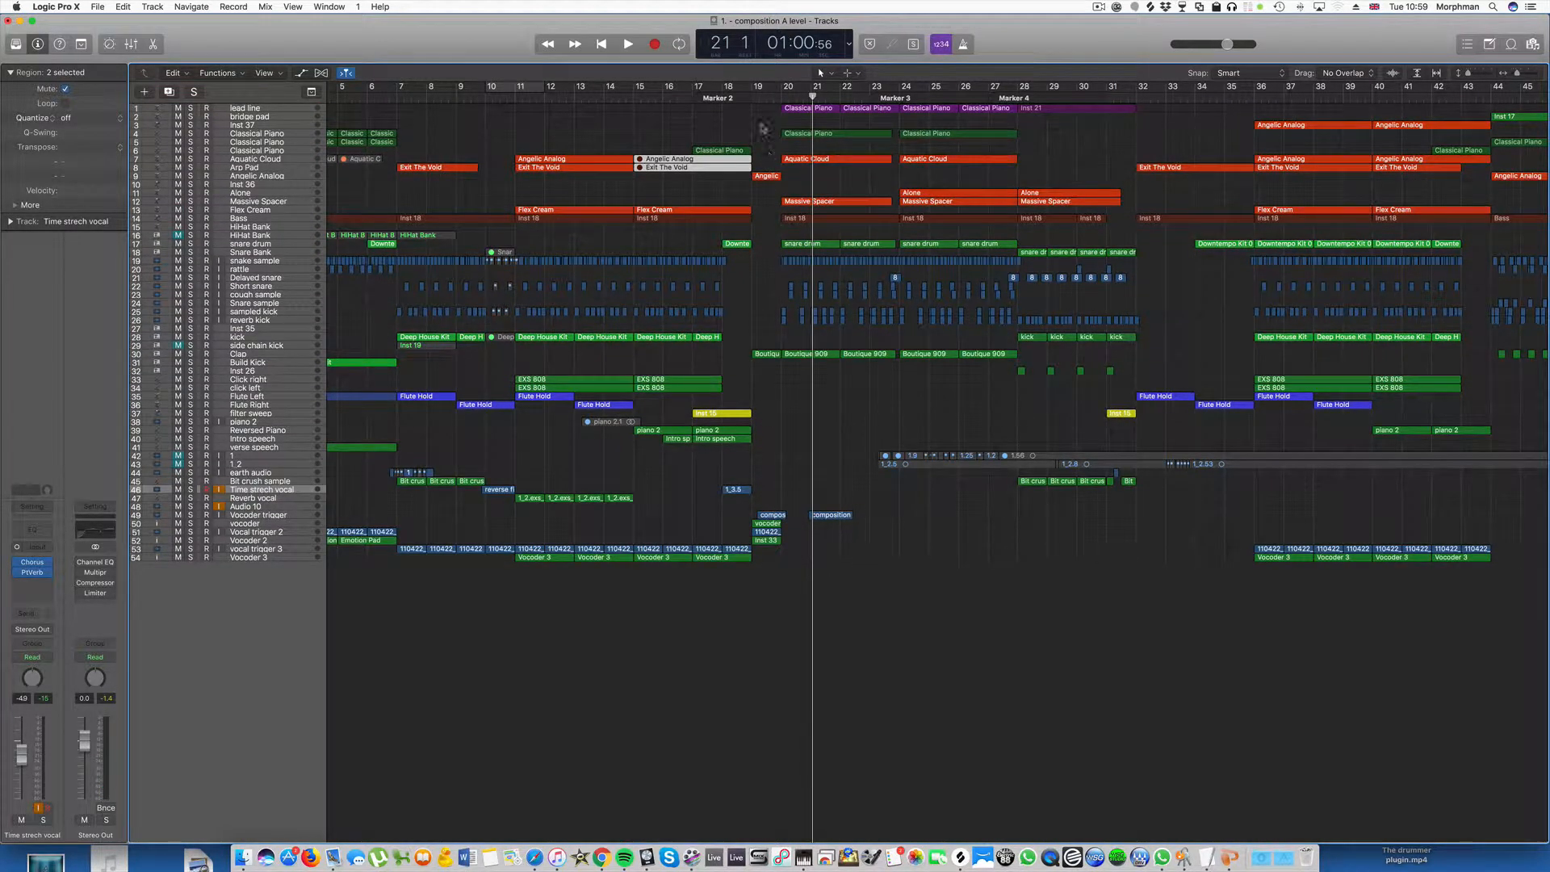
Play from bar 19 and examine the filter cutoff and resonance controls of the lead line's ES2 synth.
click(752, 101)
key(space)
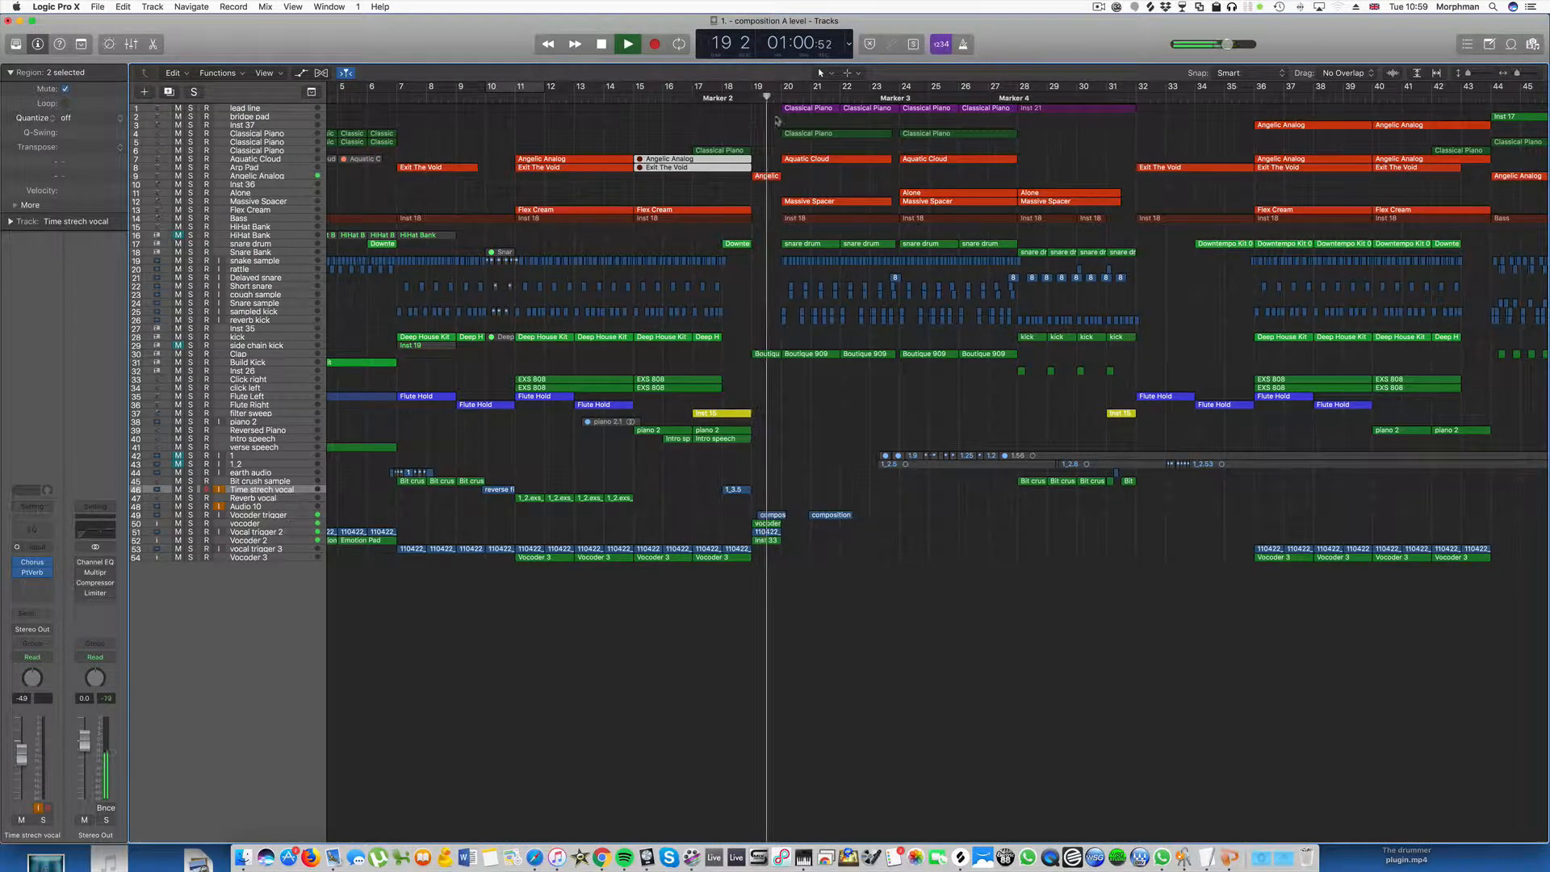
click(246, 109)
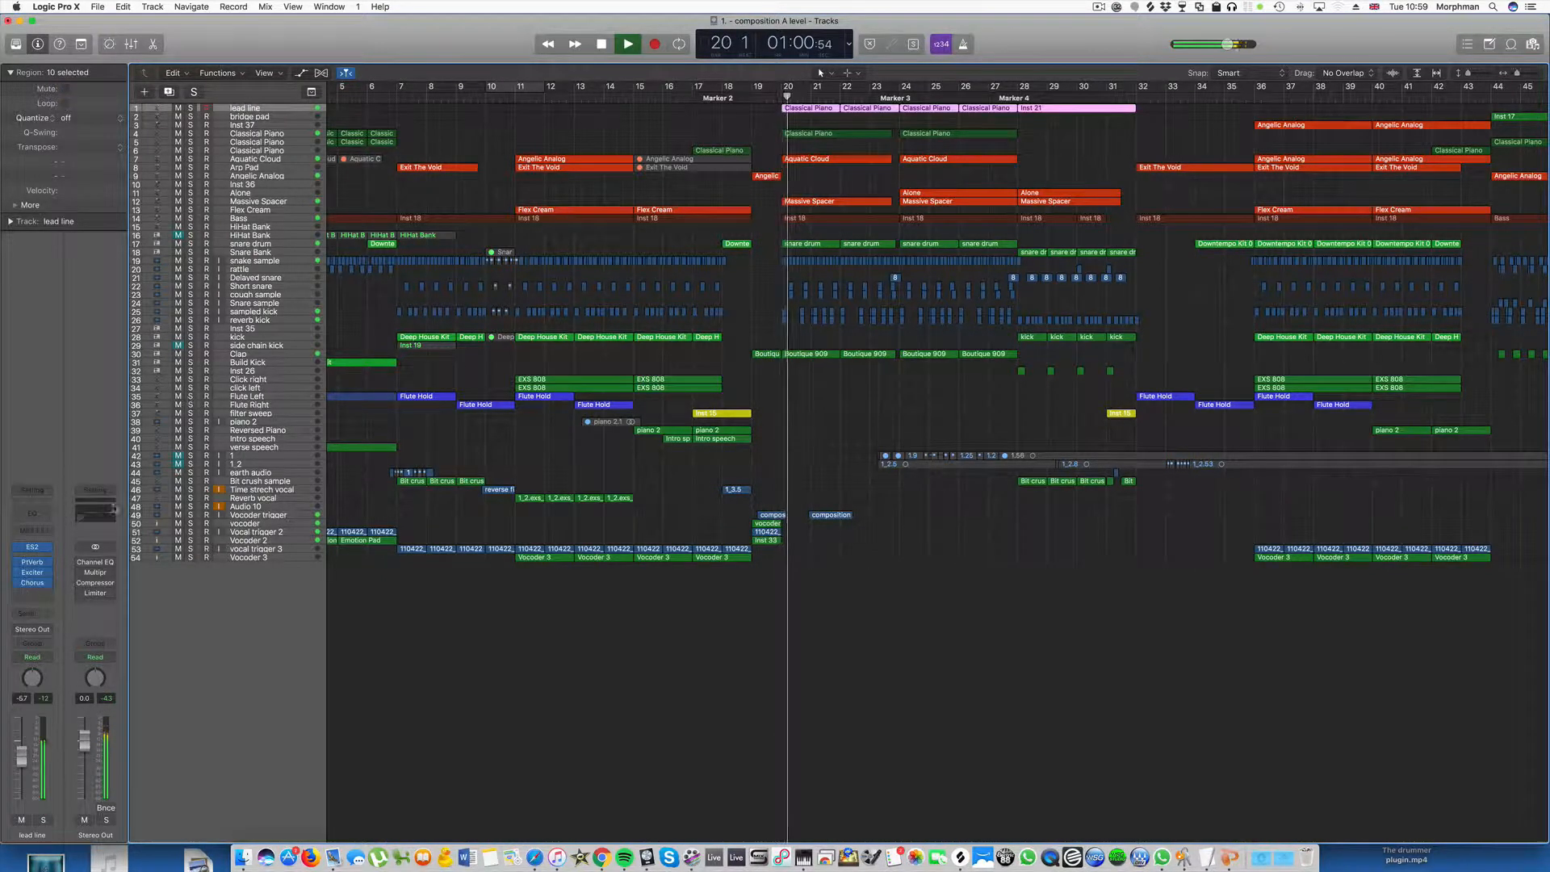
click(33, 548)
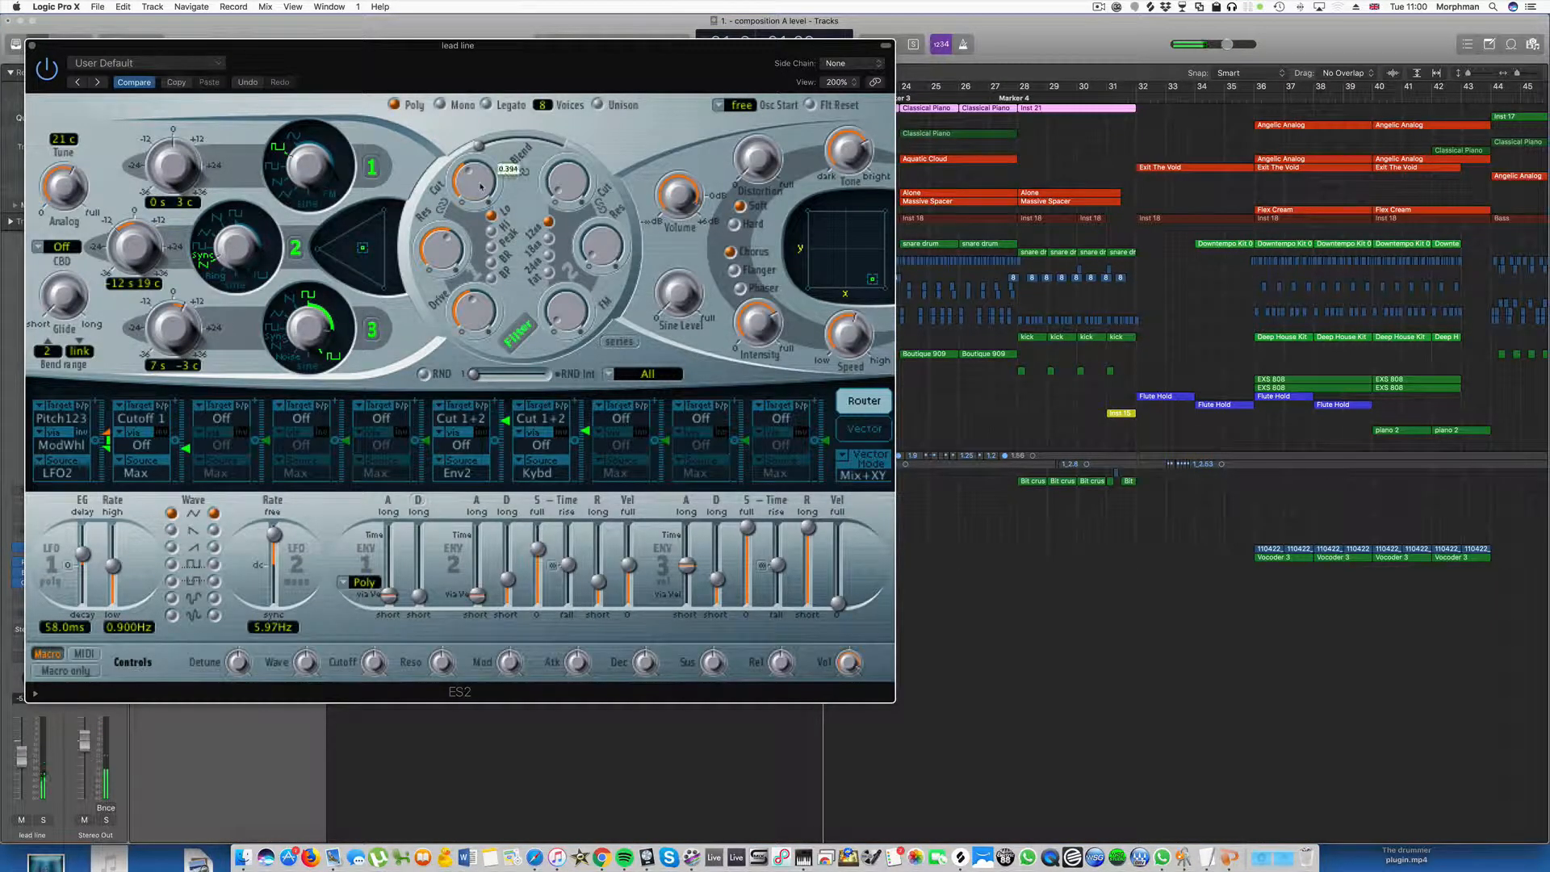
drag(482, 194, 480, 171)
drag(438, 248, 478, 185)
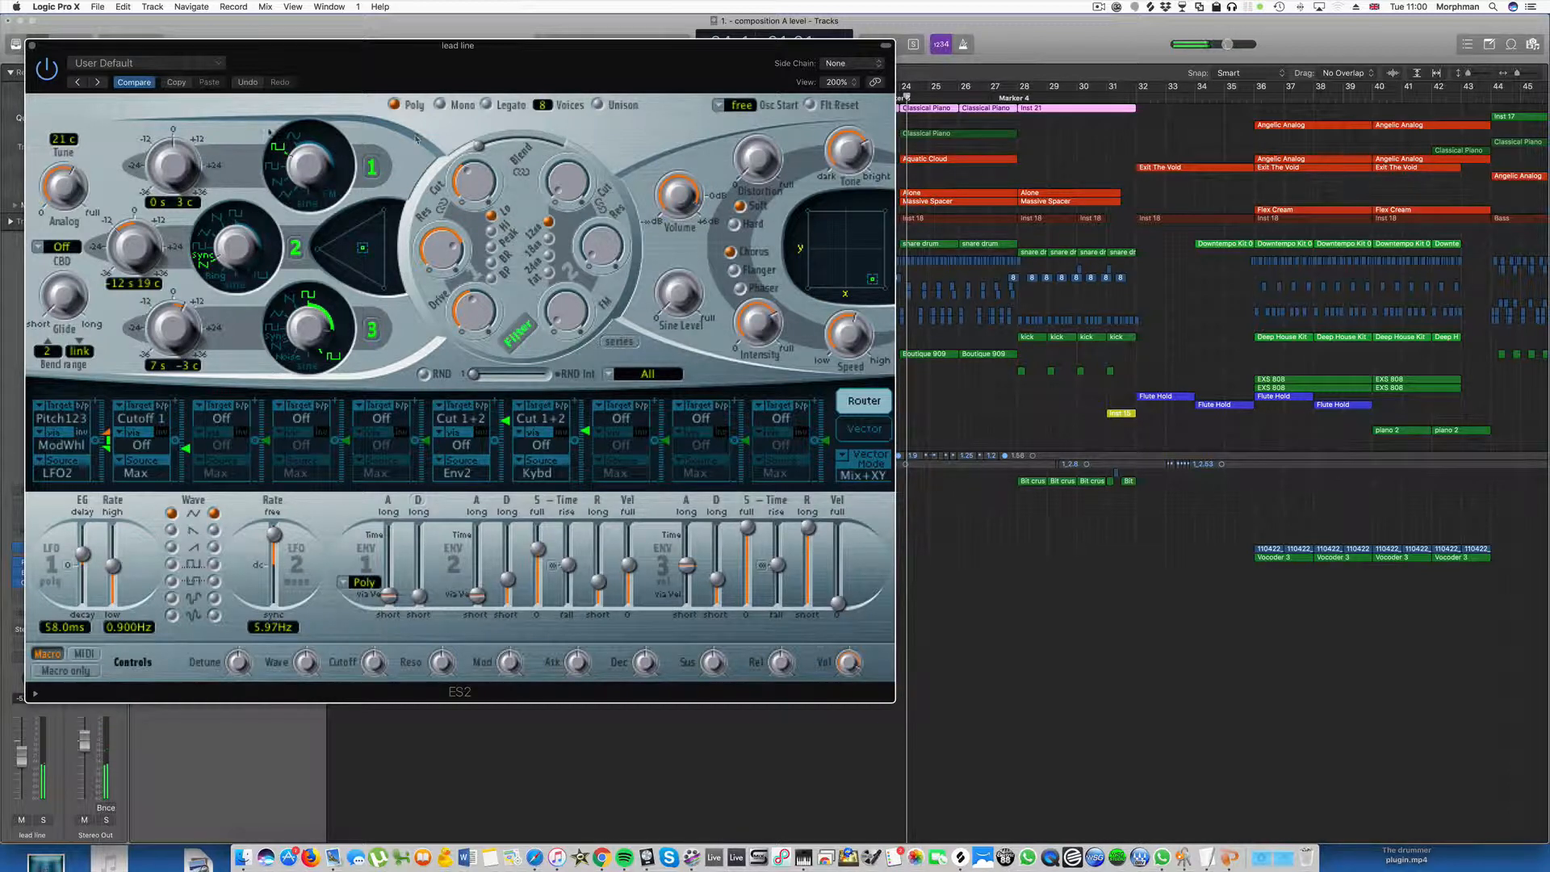
click(32, 47)
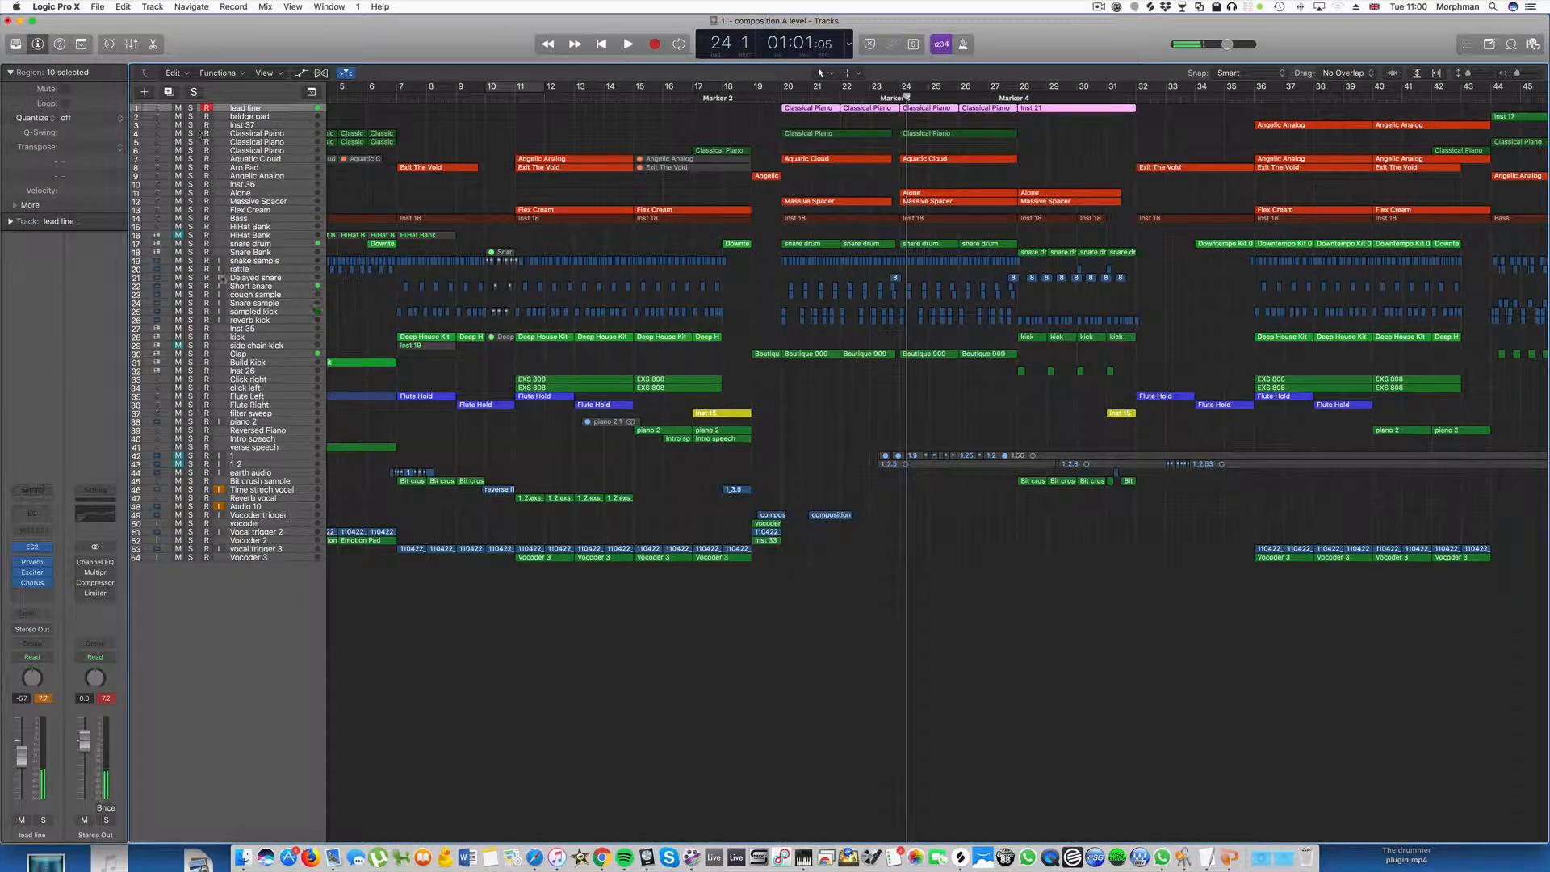
In the mixer, move the lead line's PtVerb below Exciter and Chorus, and insert a Compressor in the first effect slot.
key(x)
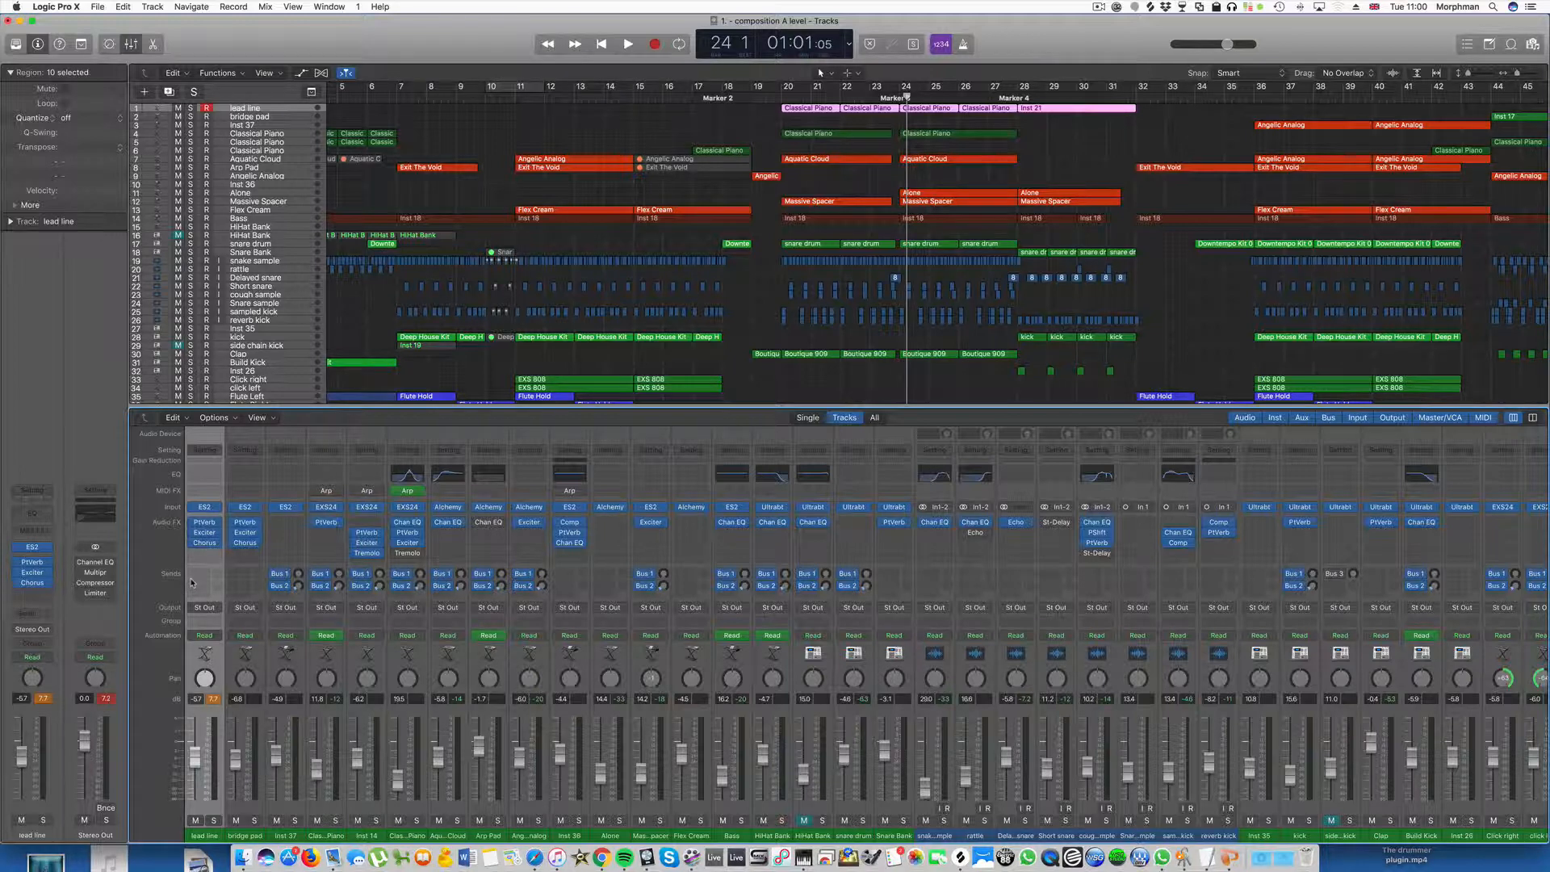
drag(187, 542, 212, 557)
click(218, 523)
mouse_move(210, 621)
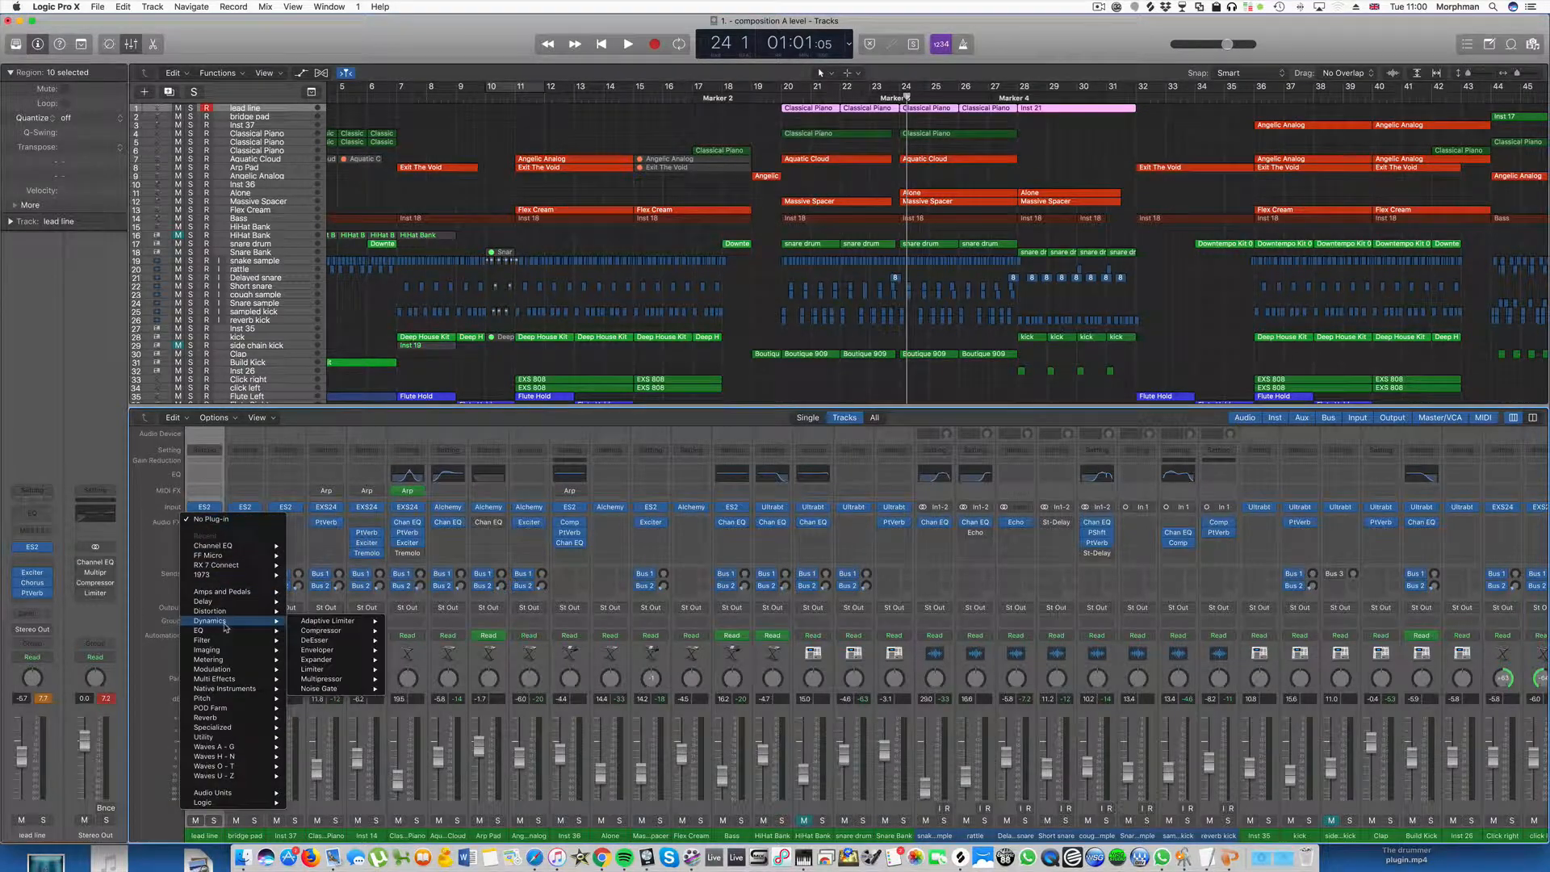
mouse_move(322, 631)
click(436, 632)
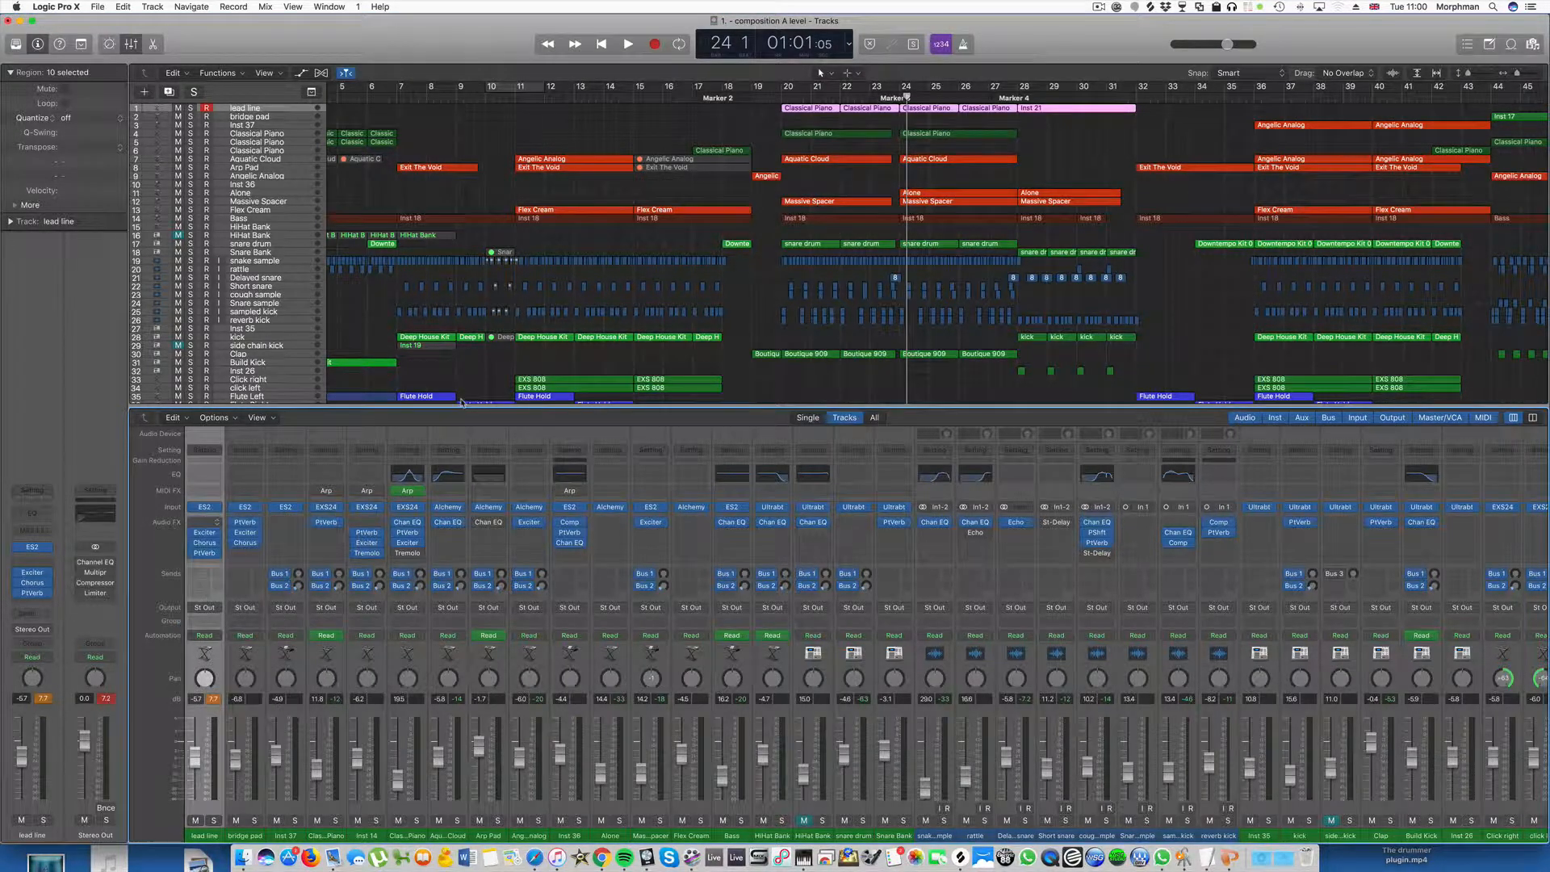
Solo the lead line and play it in a cycle over bars 20 to 24 with its Compressor open.
drag(344, 34, 492, 82)
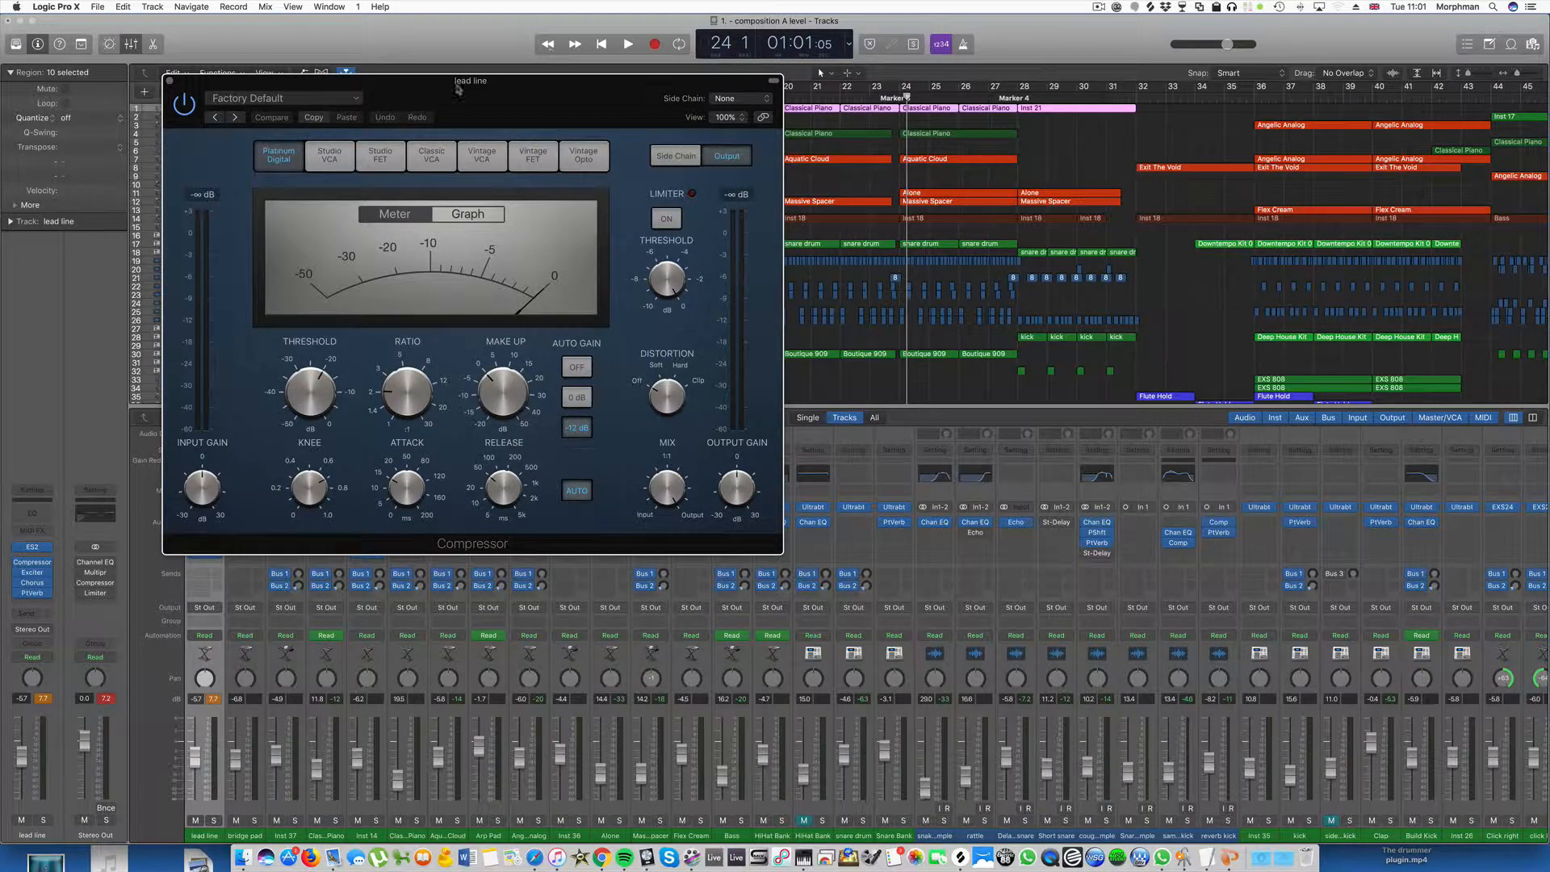
drag(458, 89, 825, 220)
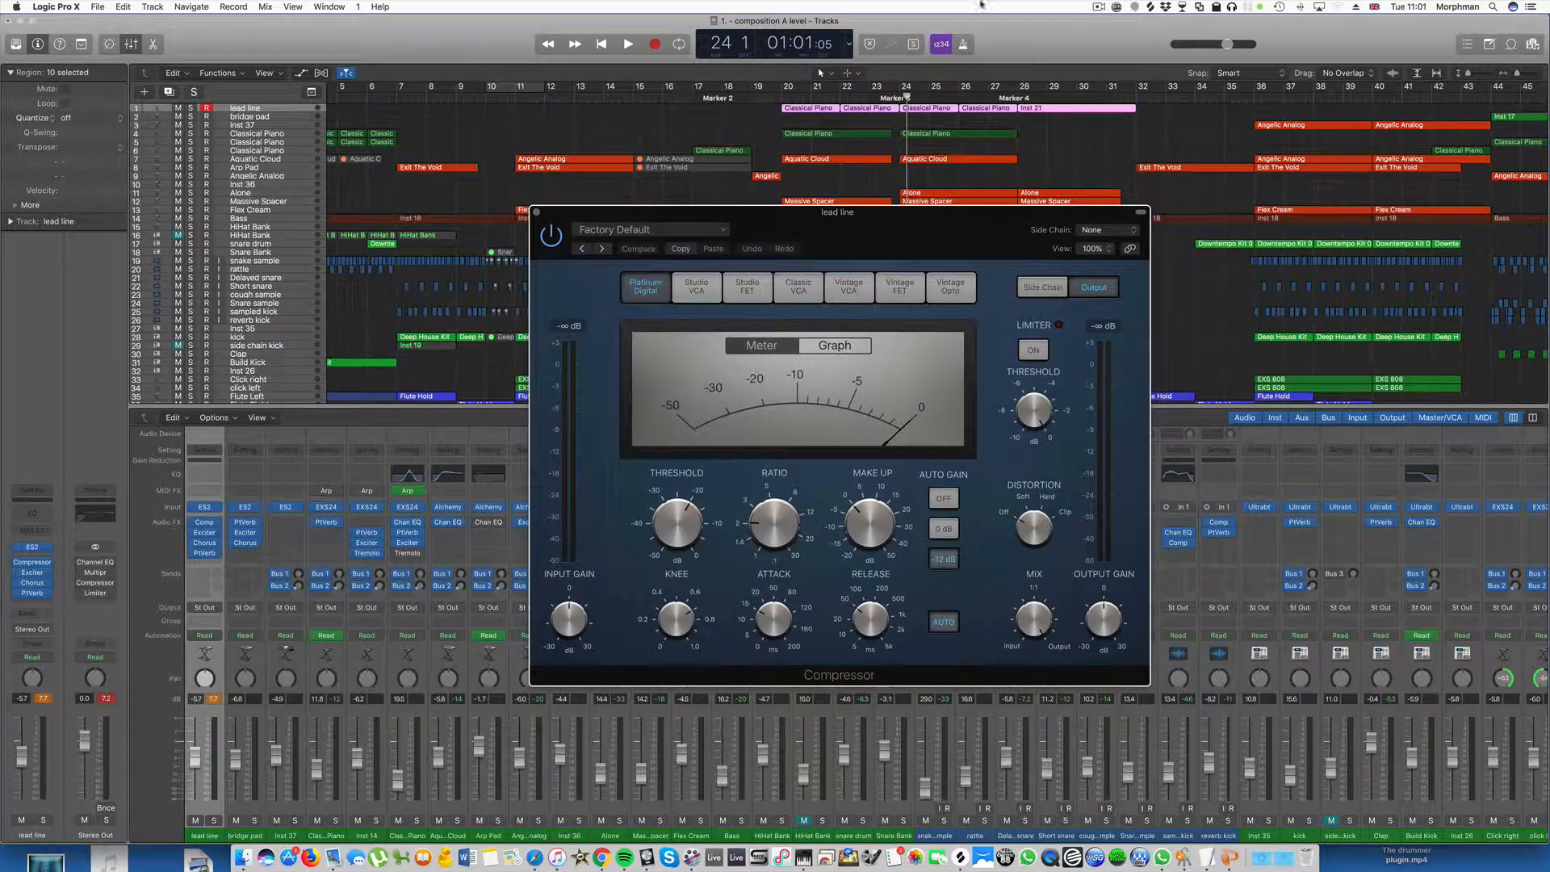
drag(783, 91, 902, 90)
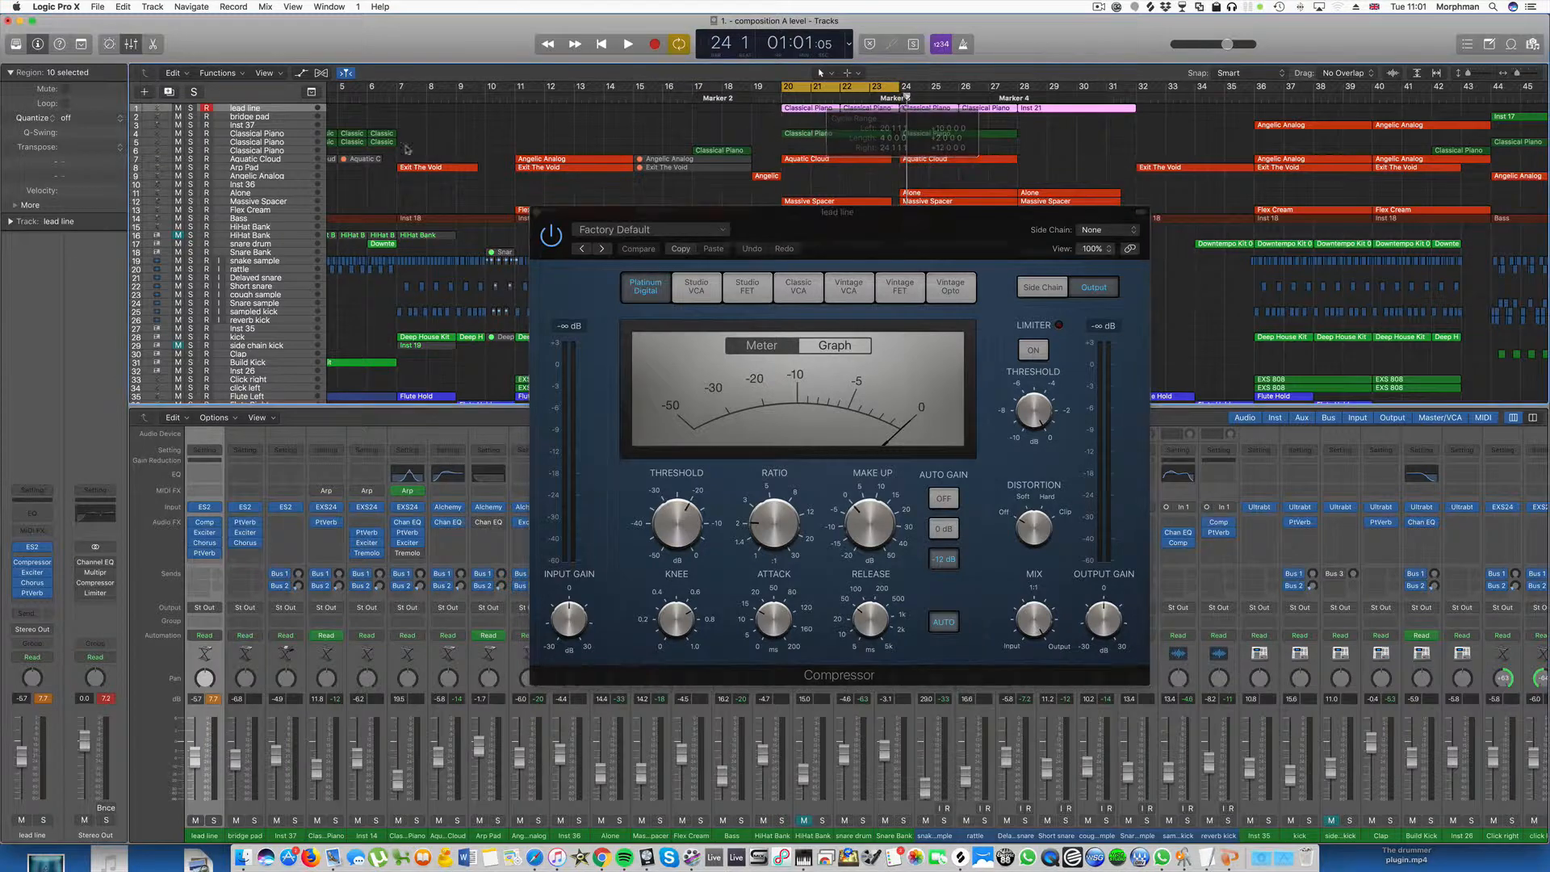
click(191, 108)
key(space)
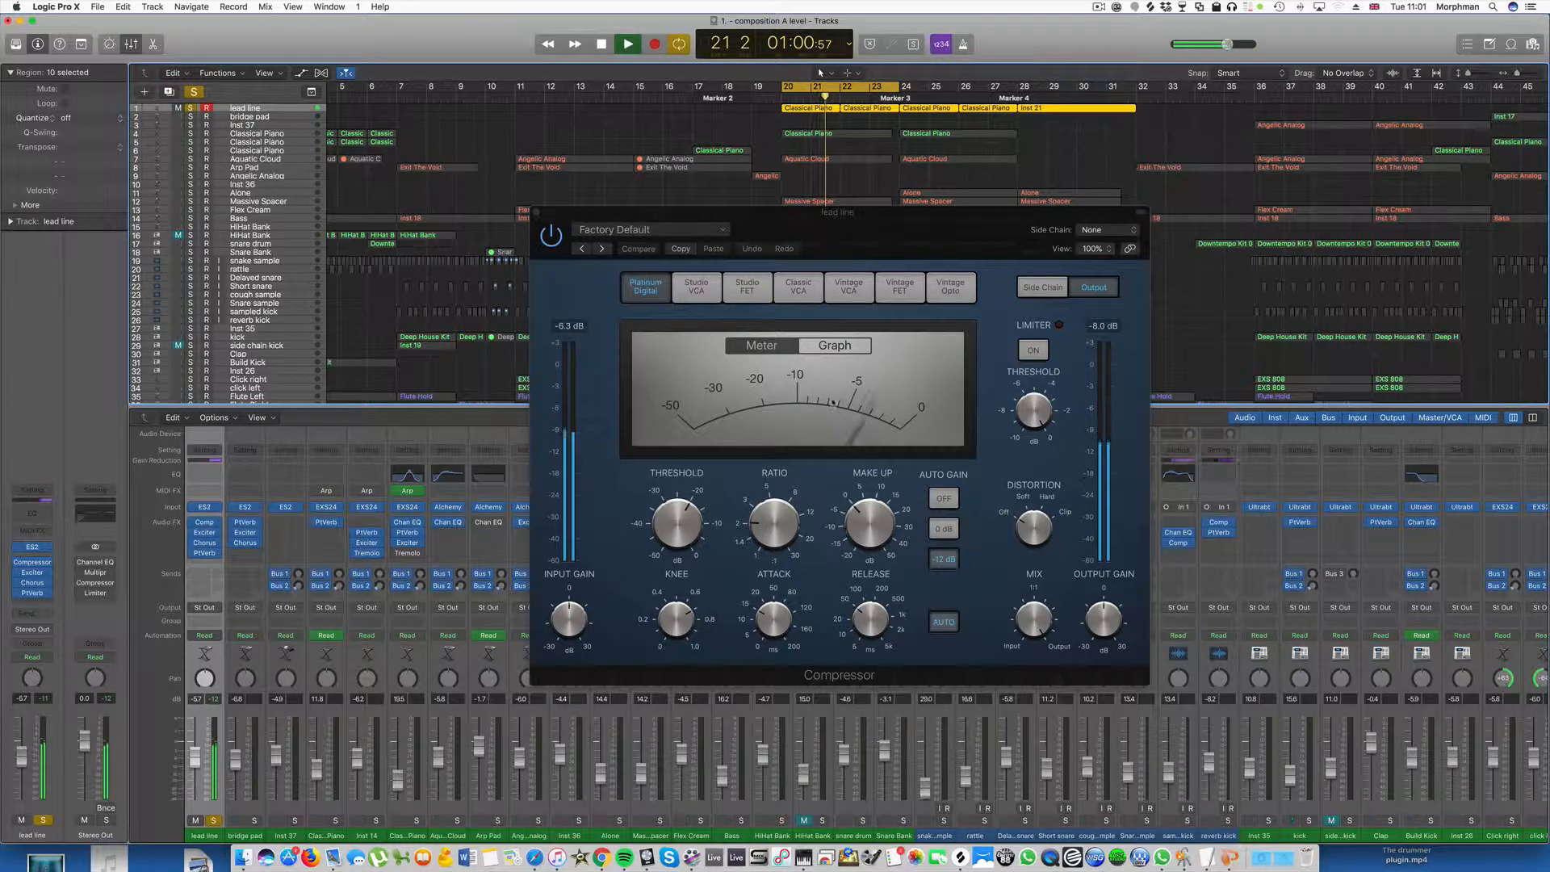
Open the lead line's ES2 beside the Compressor and adjust the cutoff of its first filter.
click(34, 549)
drag(1049, 214, 1330, 138)
drag(476, 182, 477, 180)
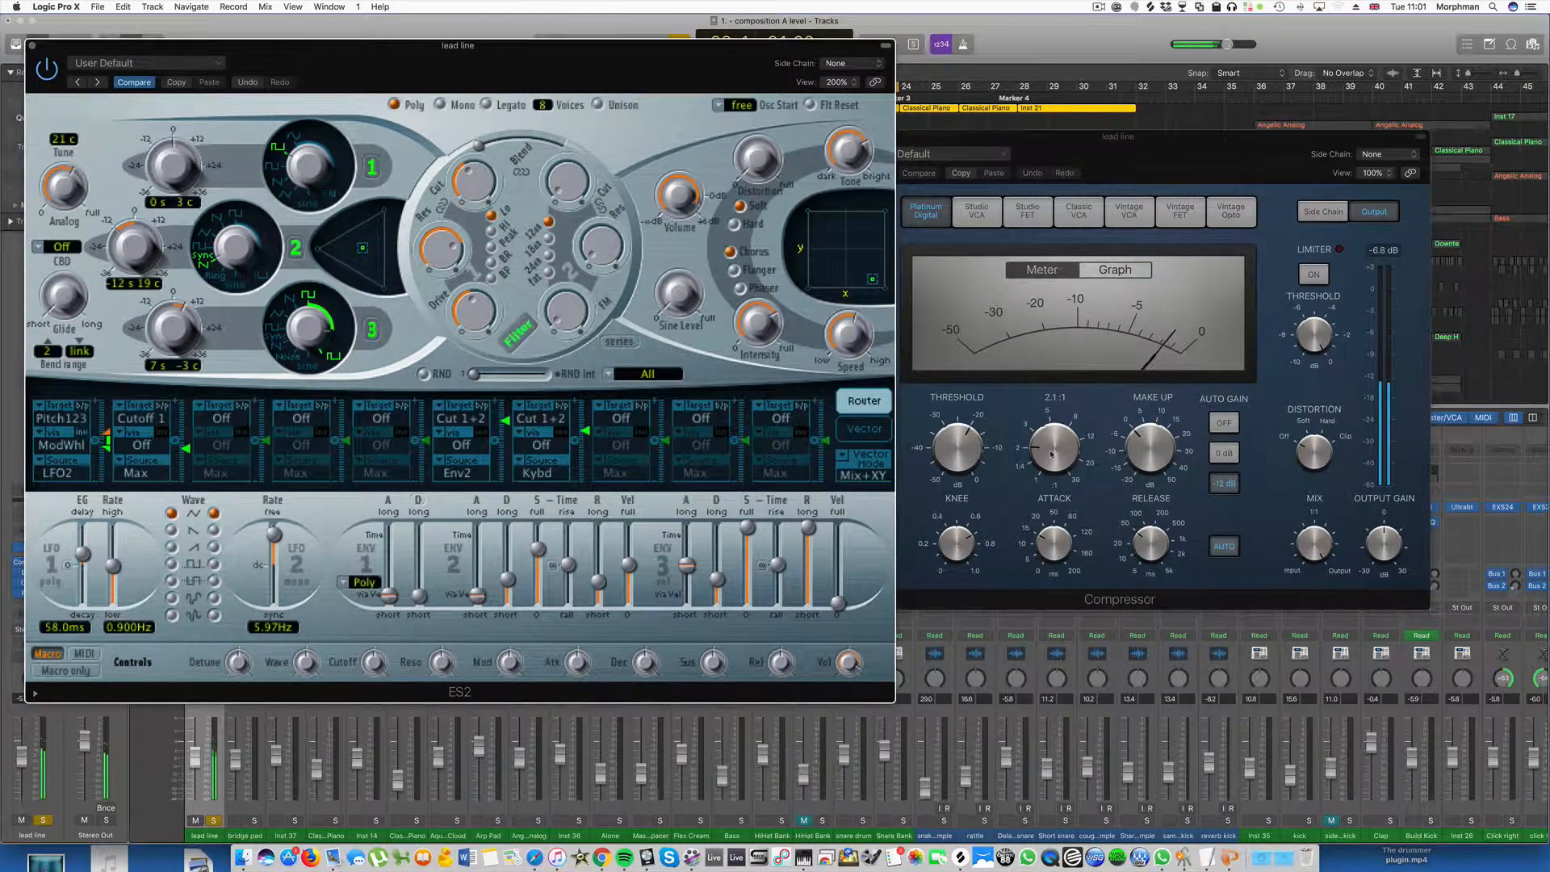
Raise the lead line Compressor's ratio and set its threshold to -10 dB.
click(1054, 409)
drag(1054, 410, 1057, 351)
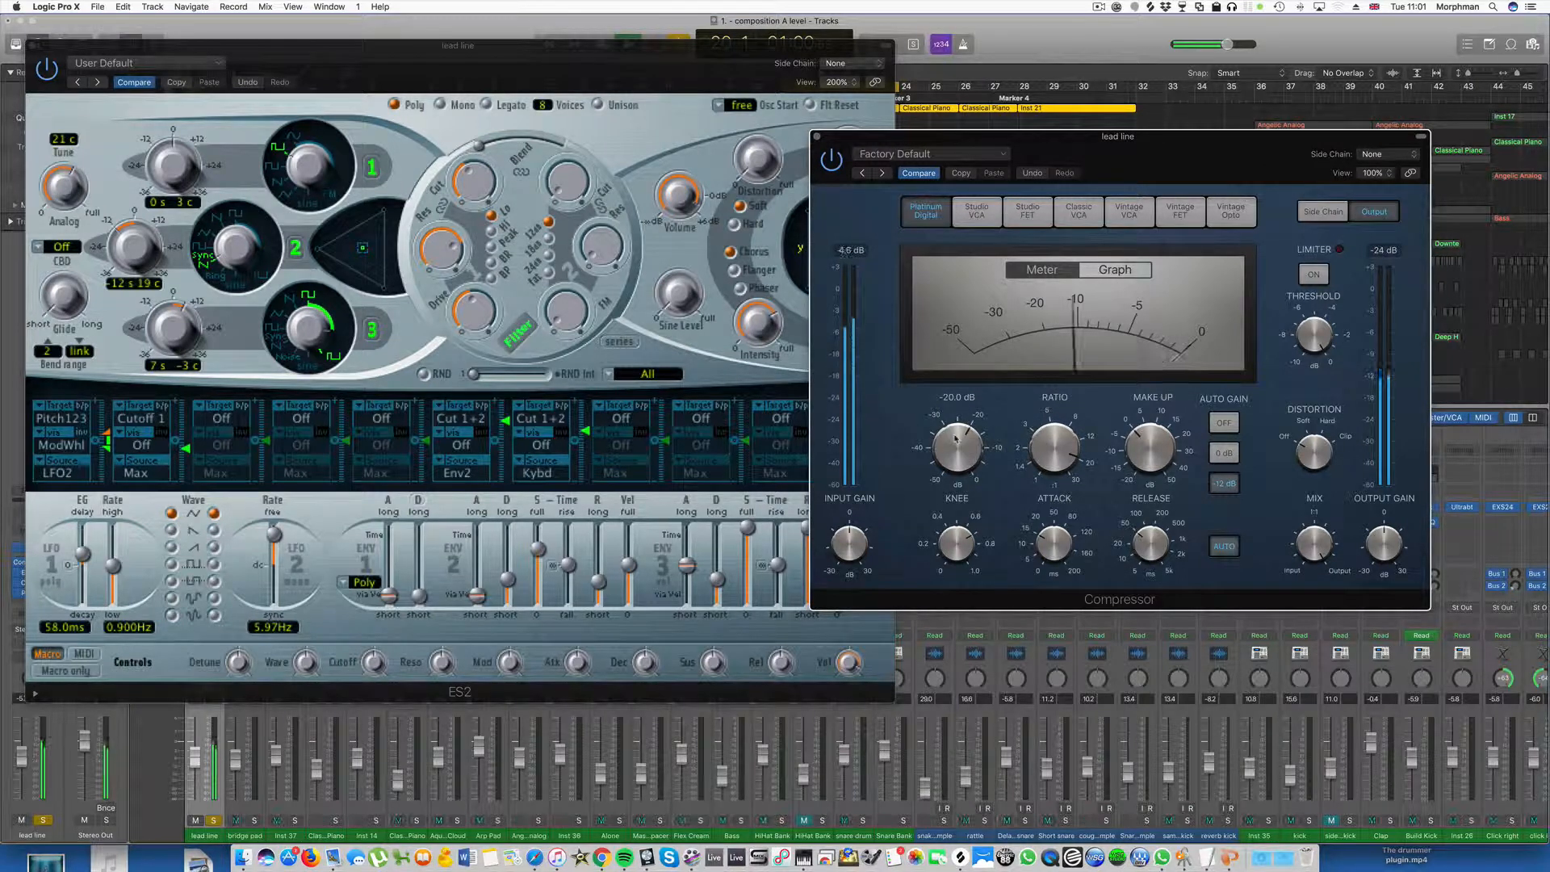
drag(942, 444, 936, 414)
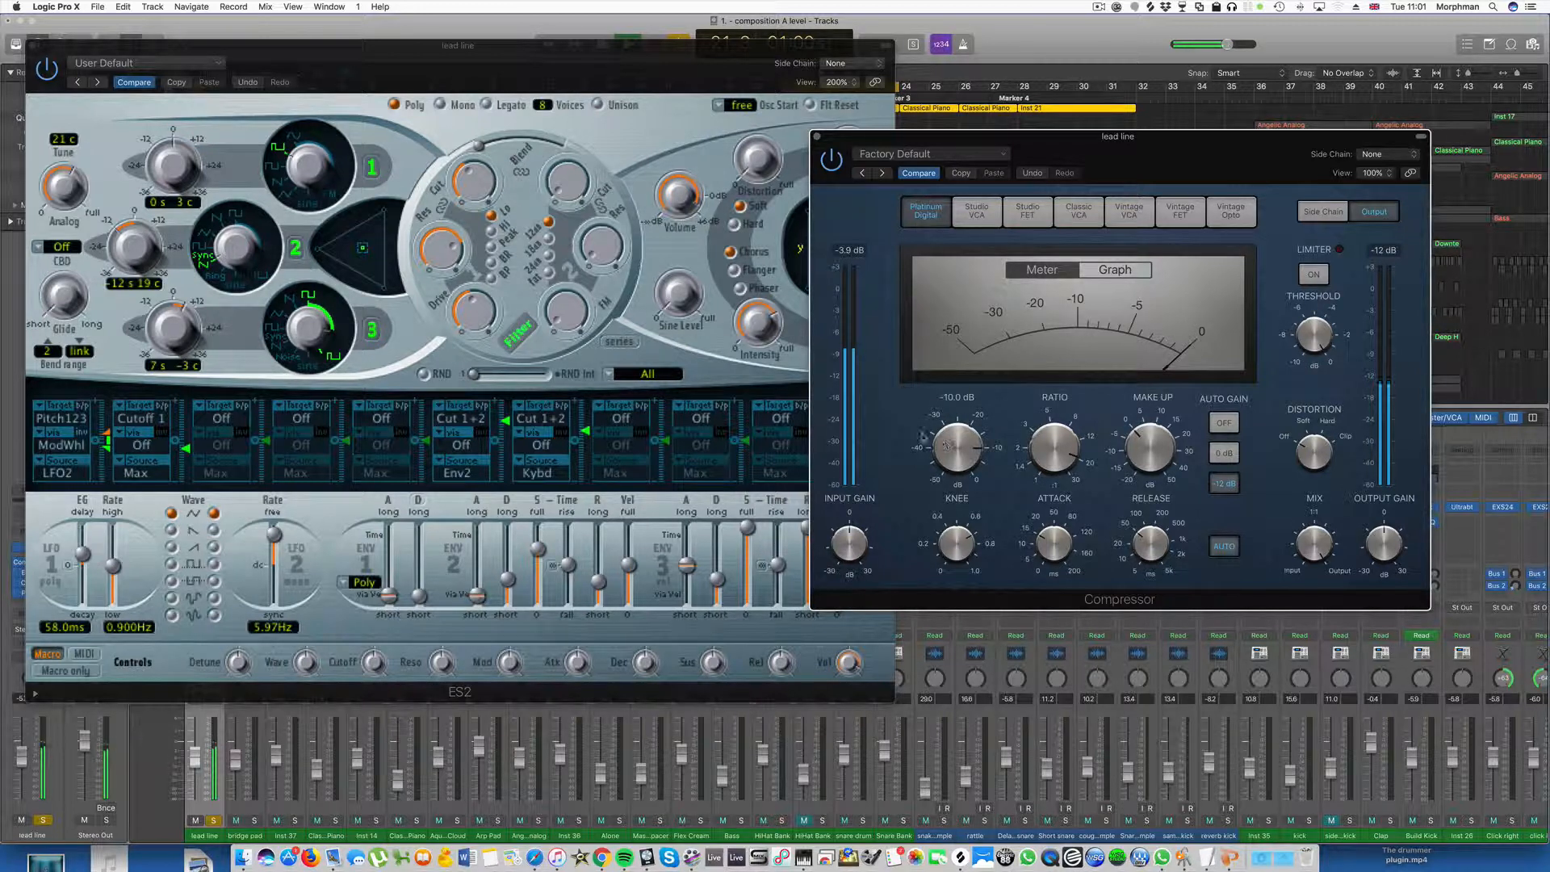
Set the Compressor threshold to -23.5 dB while sweeping the ES2 filter cutoff to compare the sound.
click(486, 176)
mouse_move(486, 177)
mouse_down()
mouse_move(486, 156)
mouse_move(487, 180)
mouse_up()
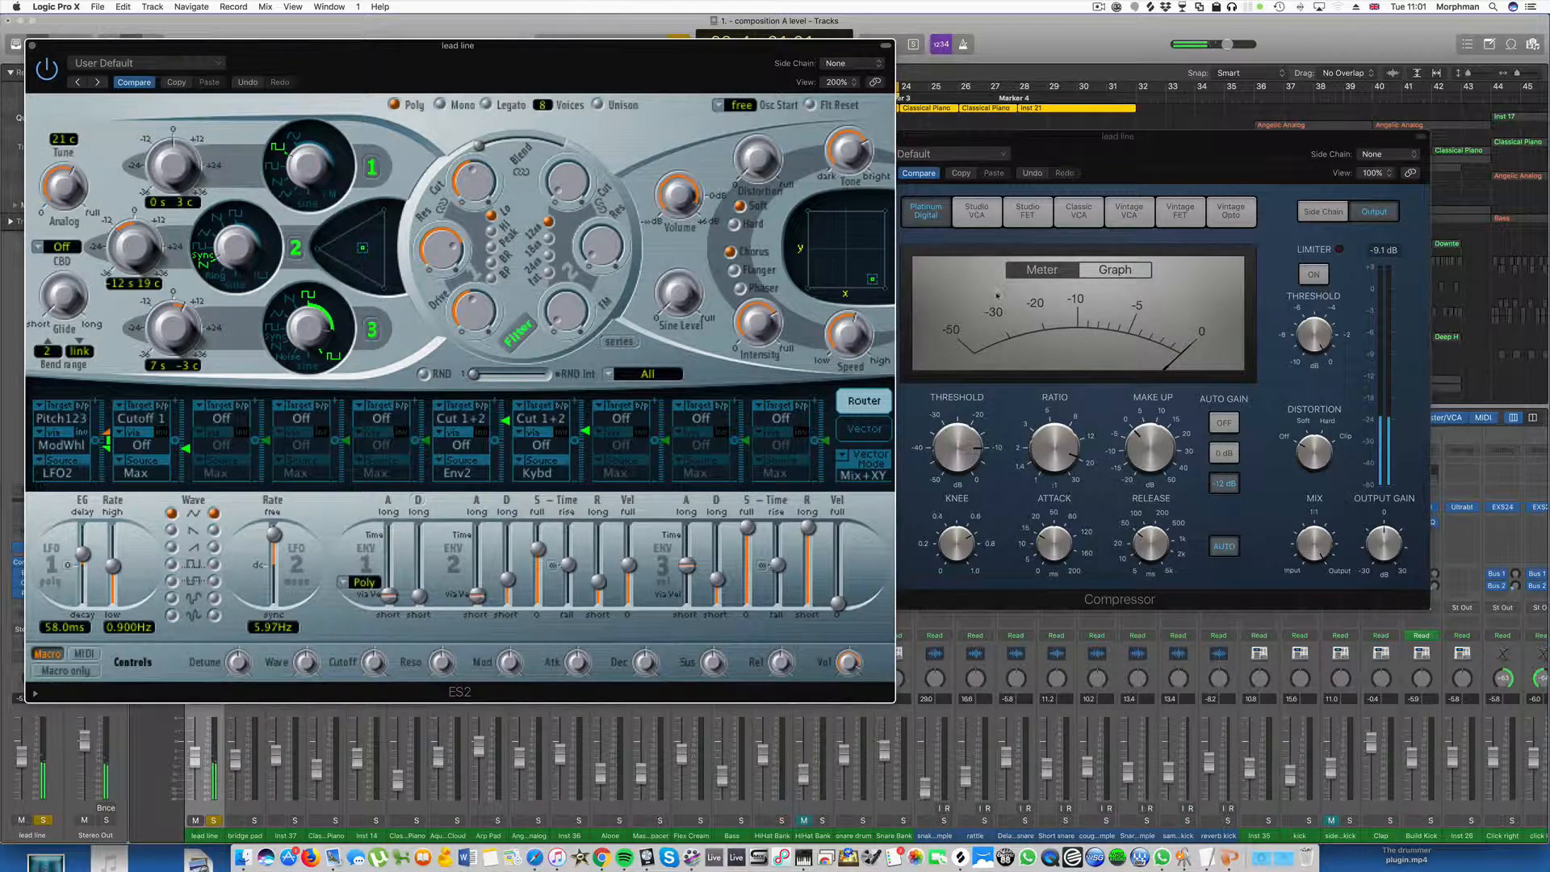
click(960, 445)
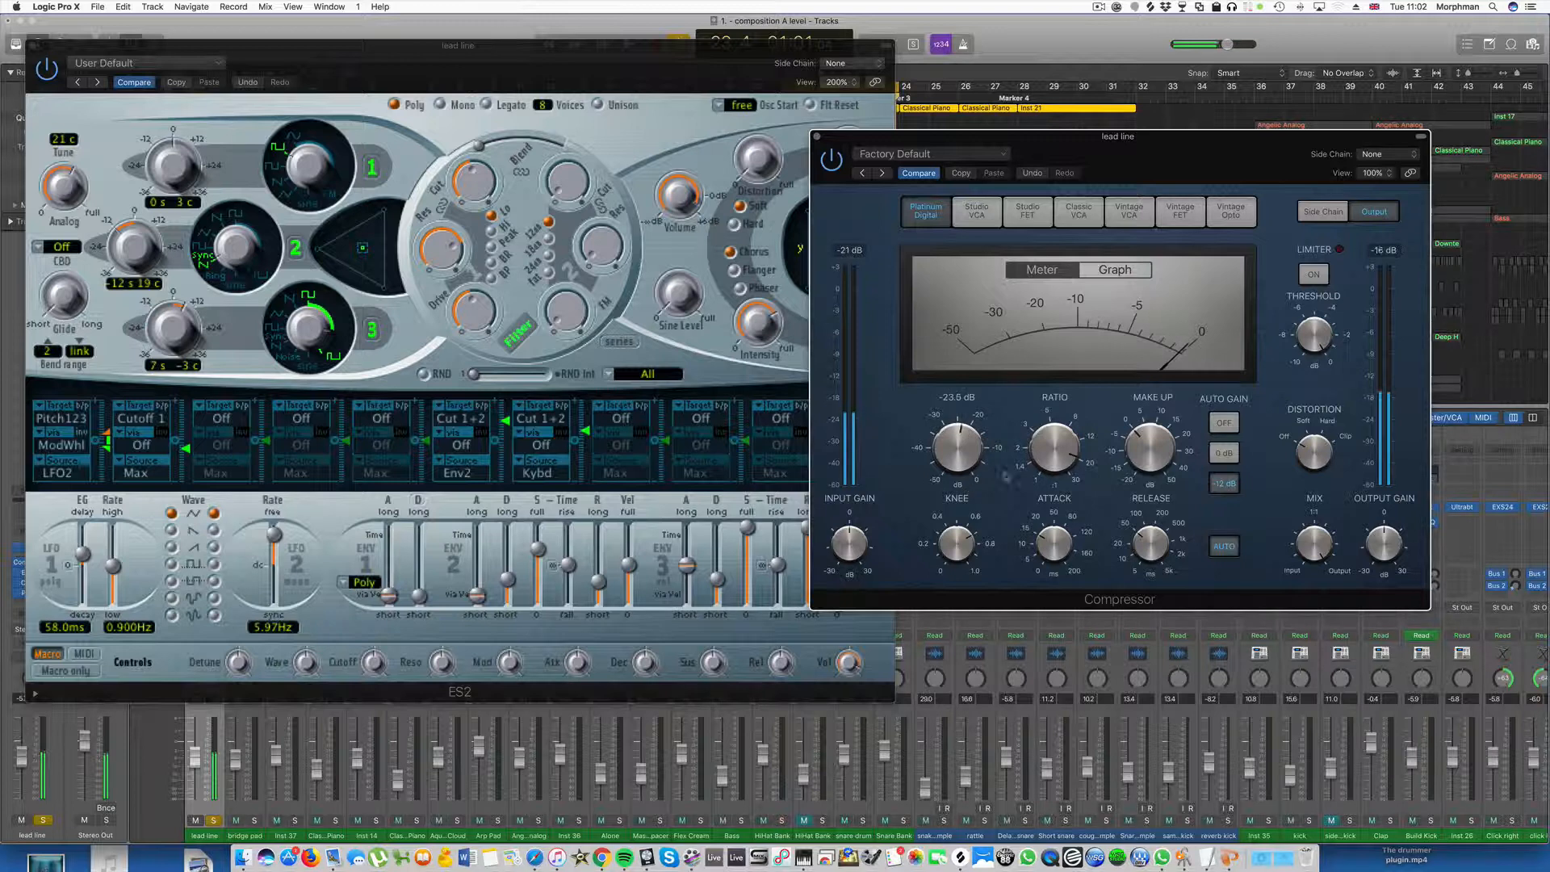
drag(472, 186, 473, 174)
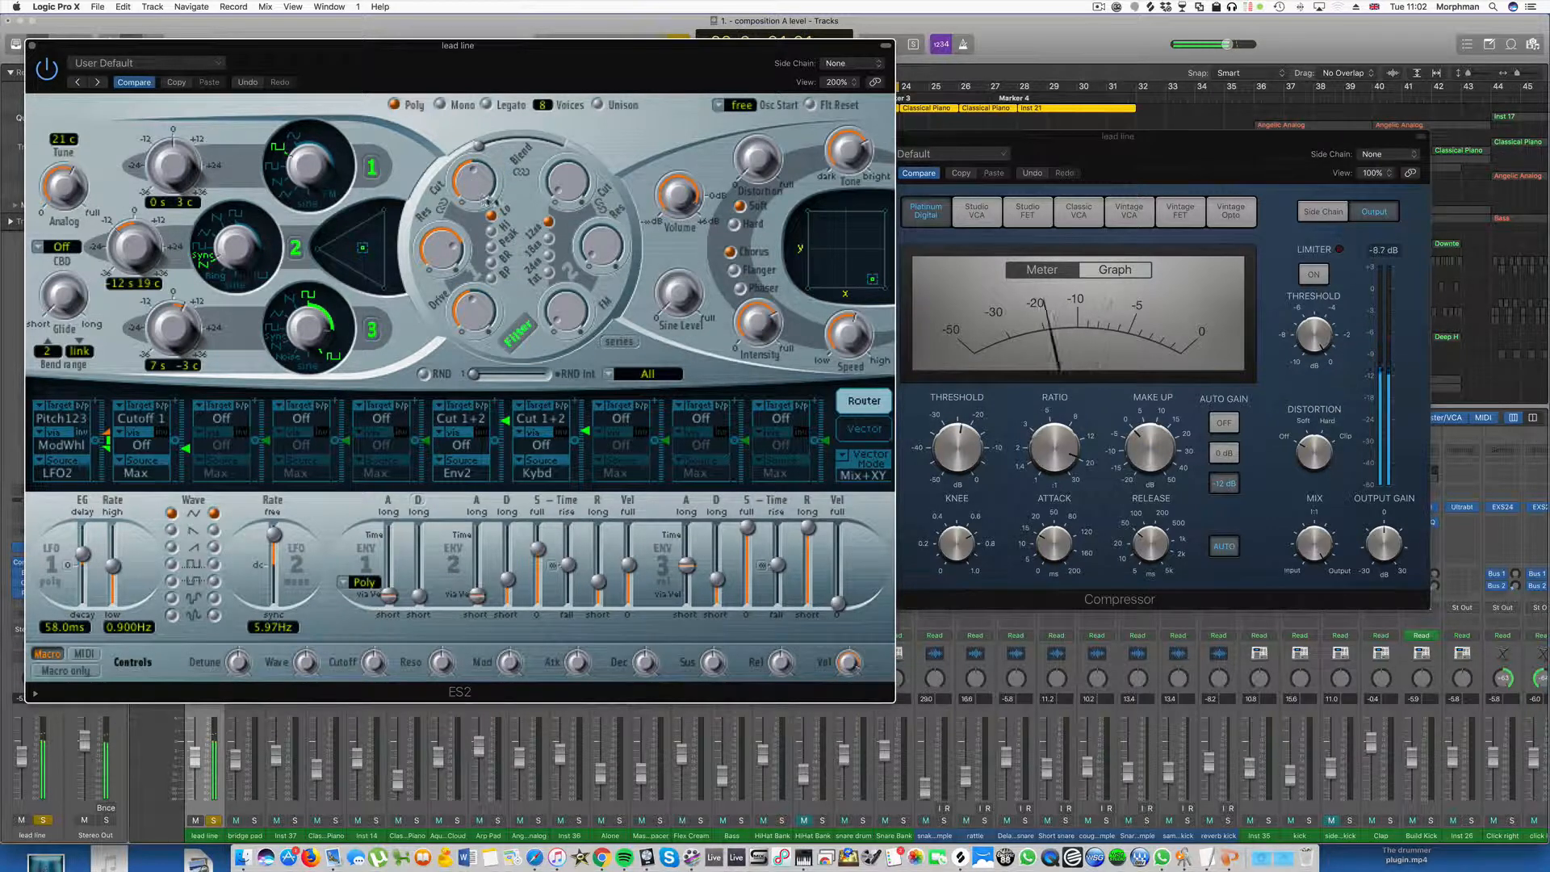
Try the ES2 filter cutoff once more, stop playback, and close the ES2 and Compressor windows.
drag(1035, 138, 1090, 142)
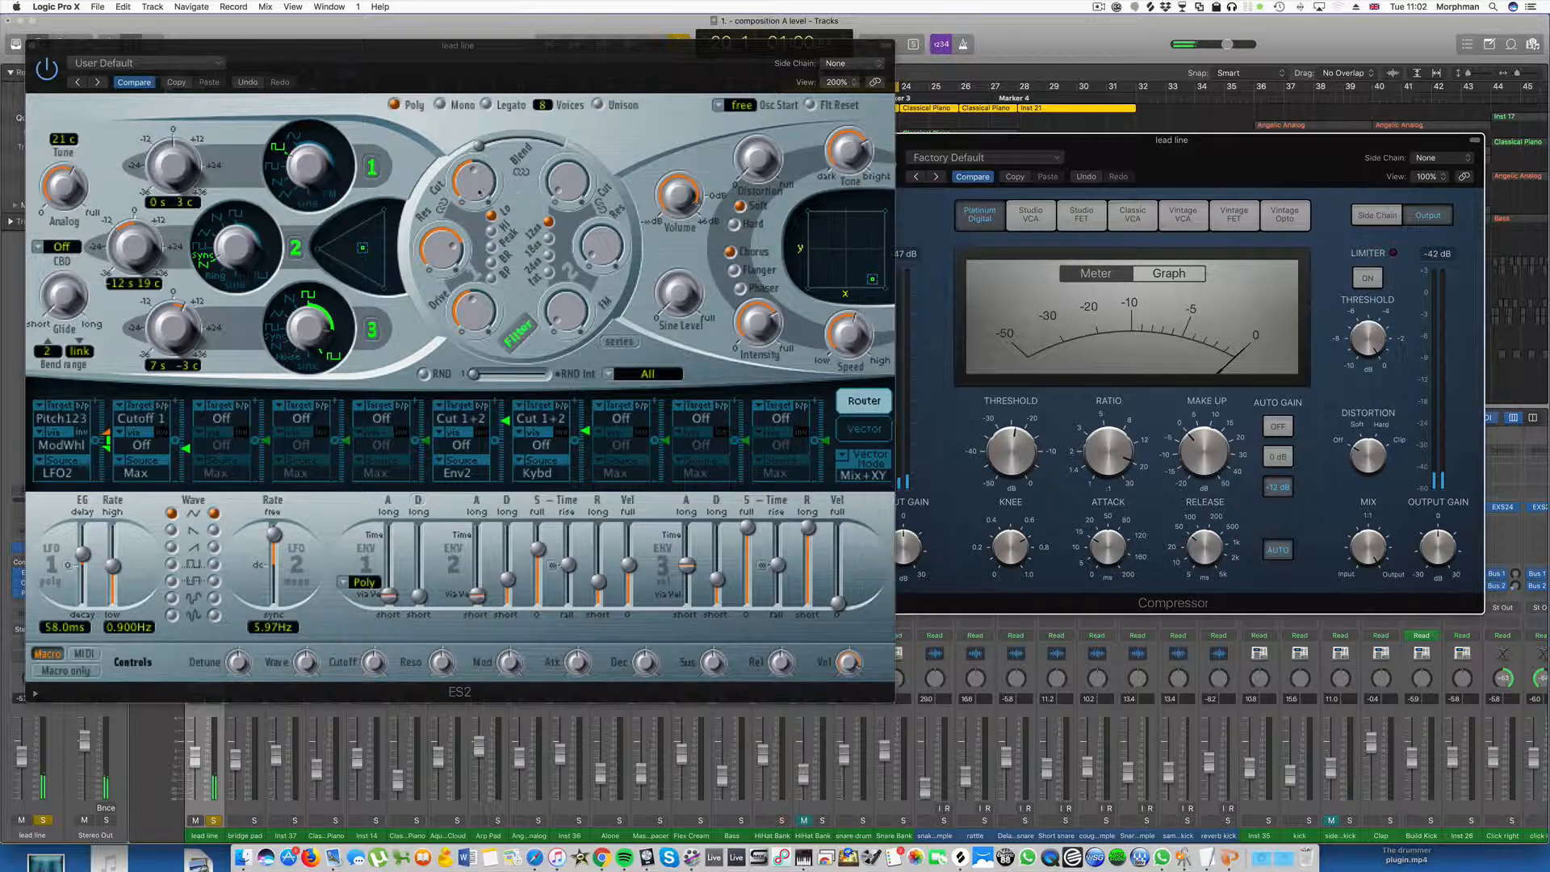
click(504, 177)
click(32, 45)
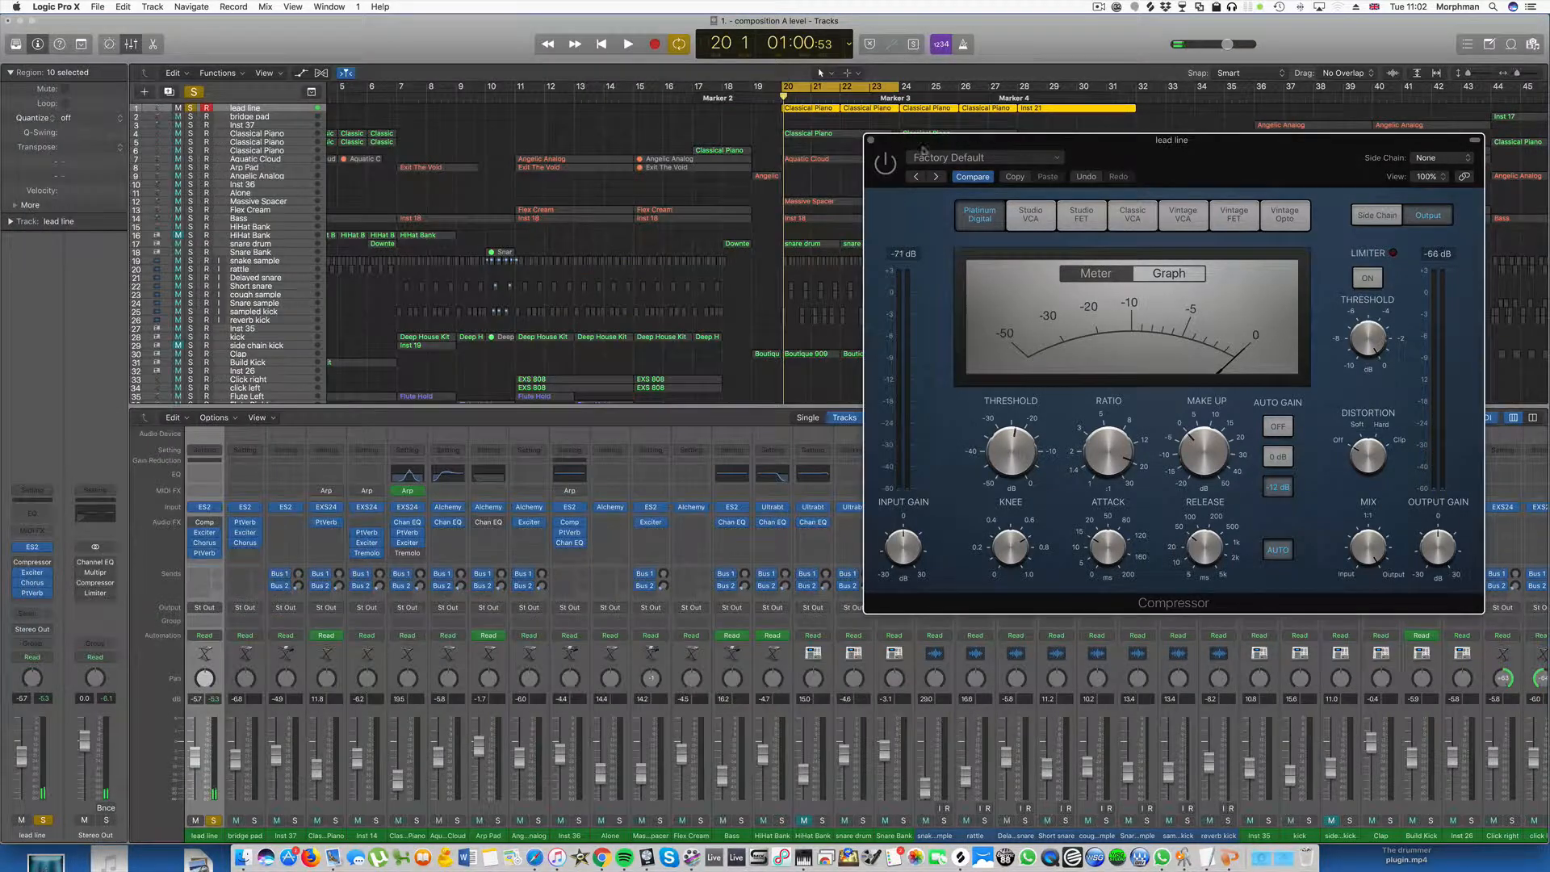
click(872, 142)
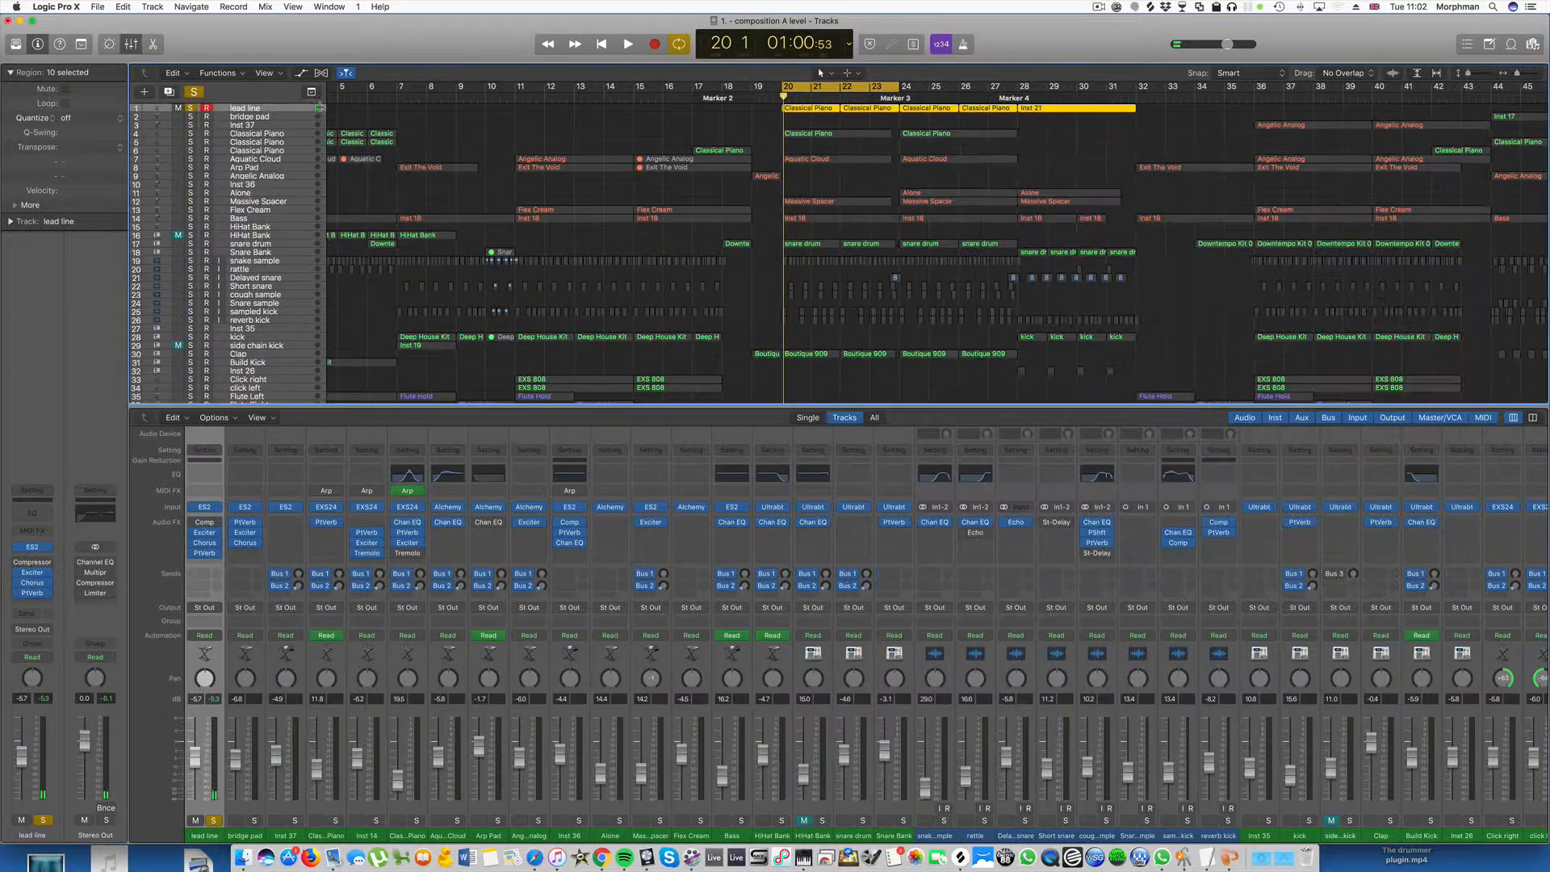
Unsolo the lead line, turn off the cycle, and play the full arrangement from bar 17 to about bar 24.
click(190, 108)
click(897, 88)
click(693, 98)
key(space)
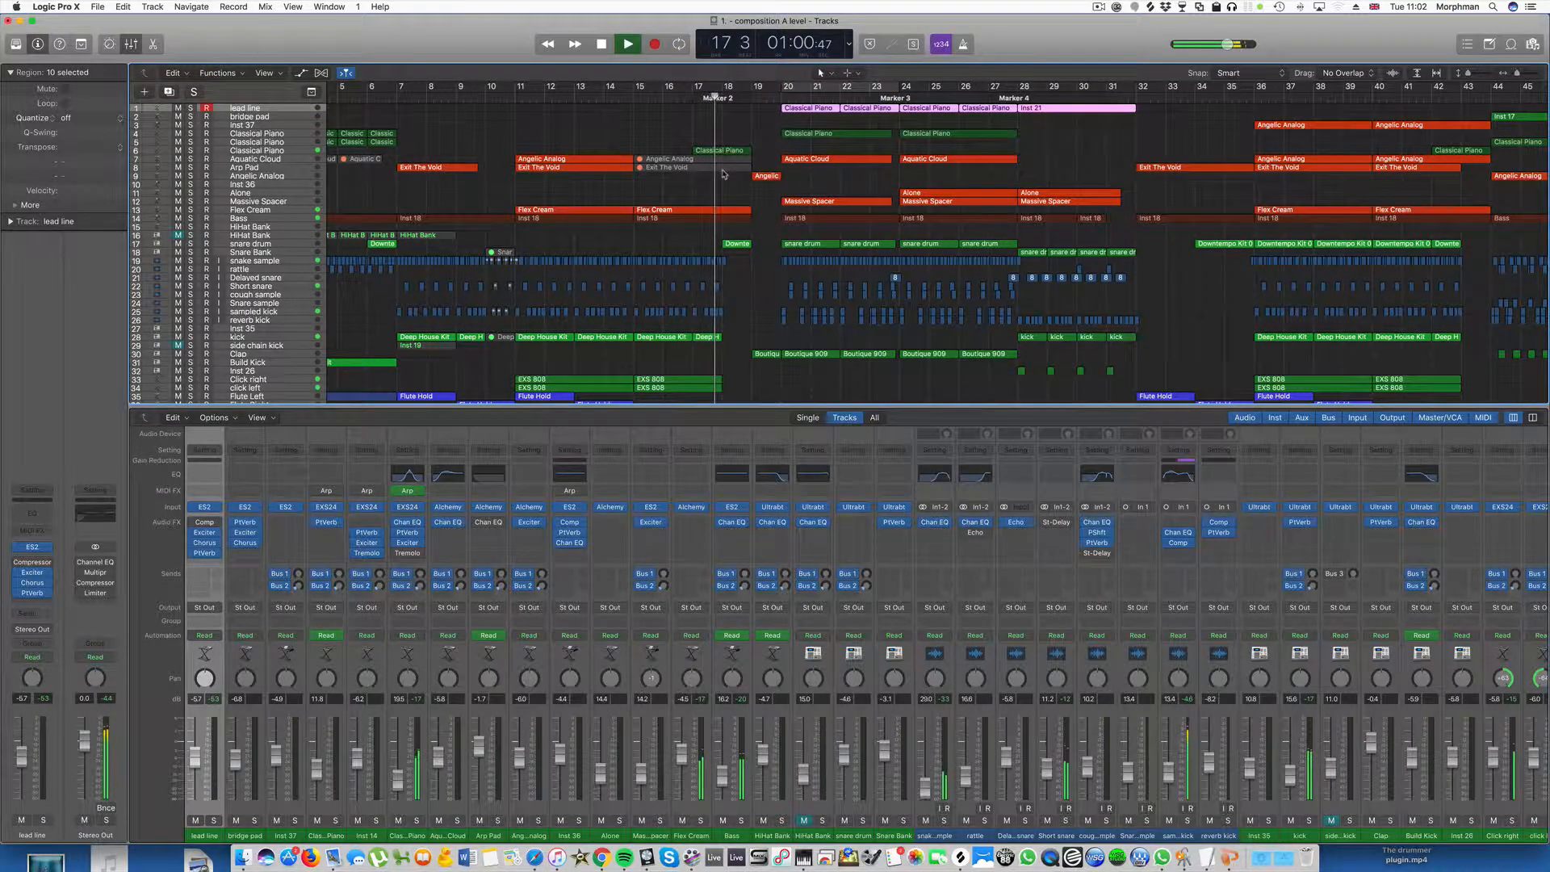
key(p)
key(p)
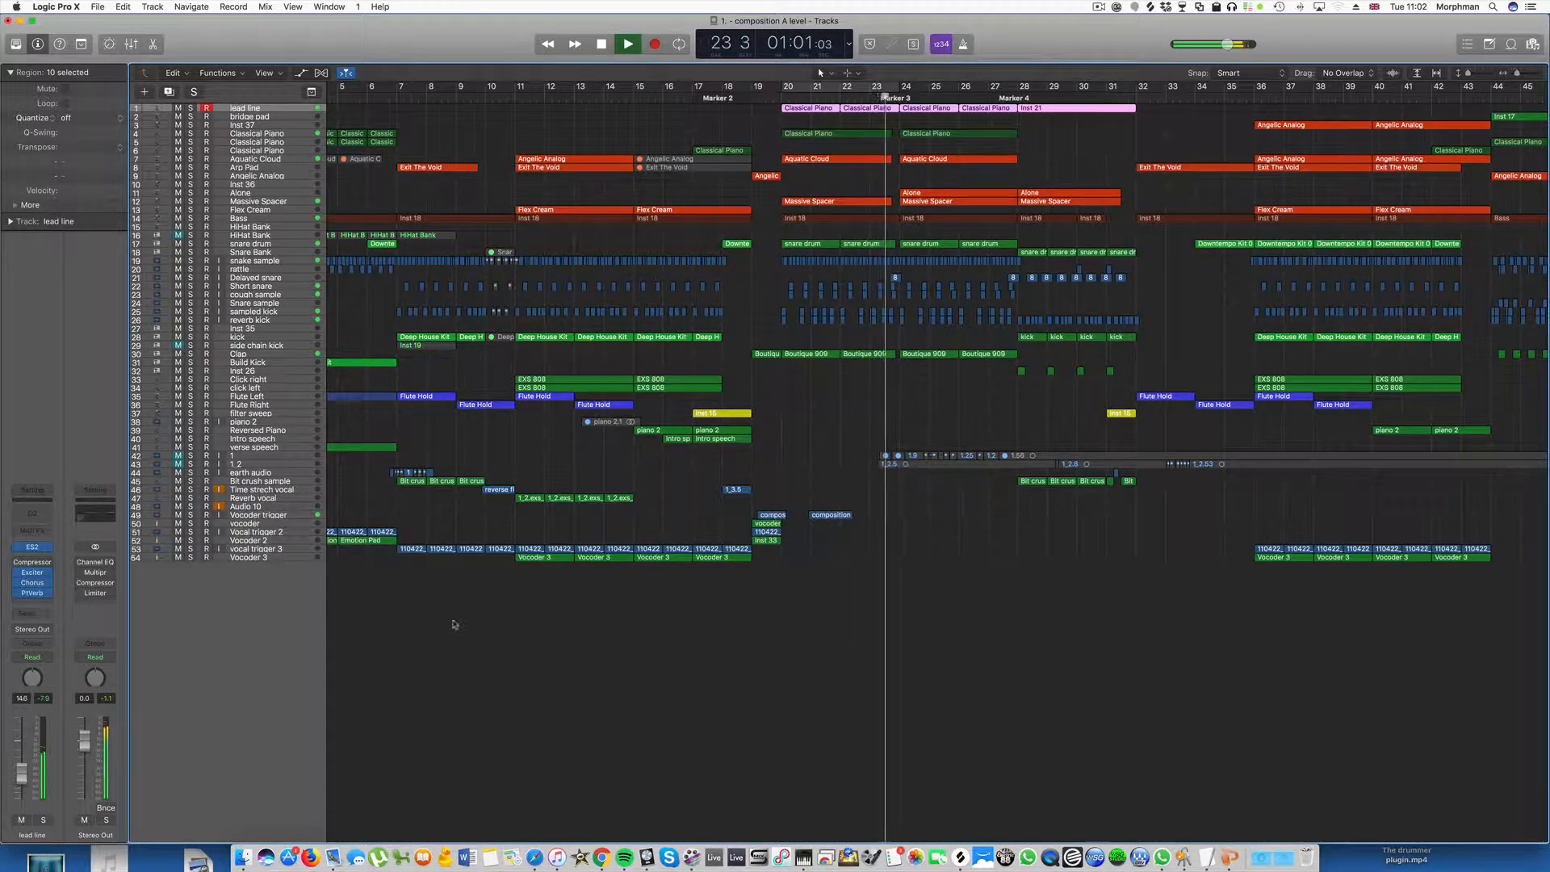
key(space)
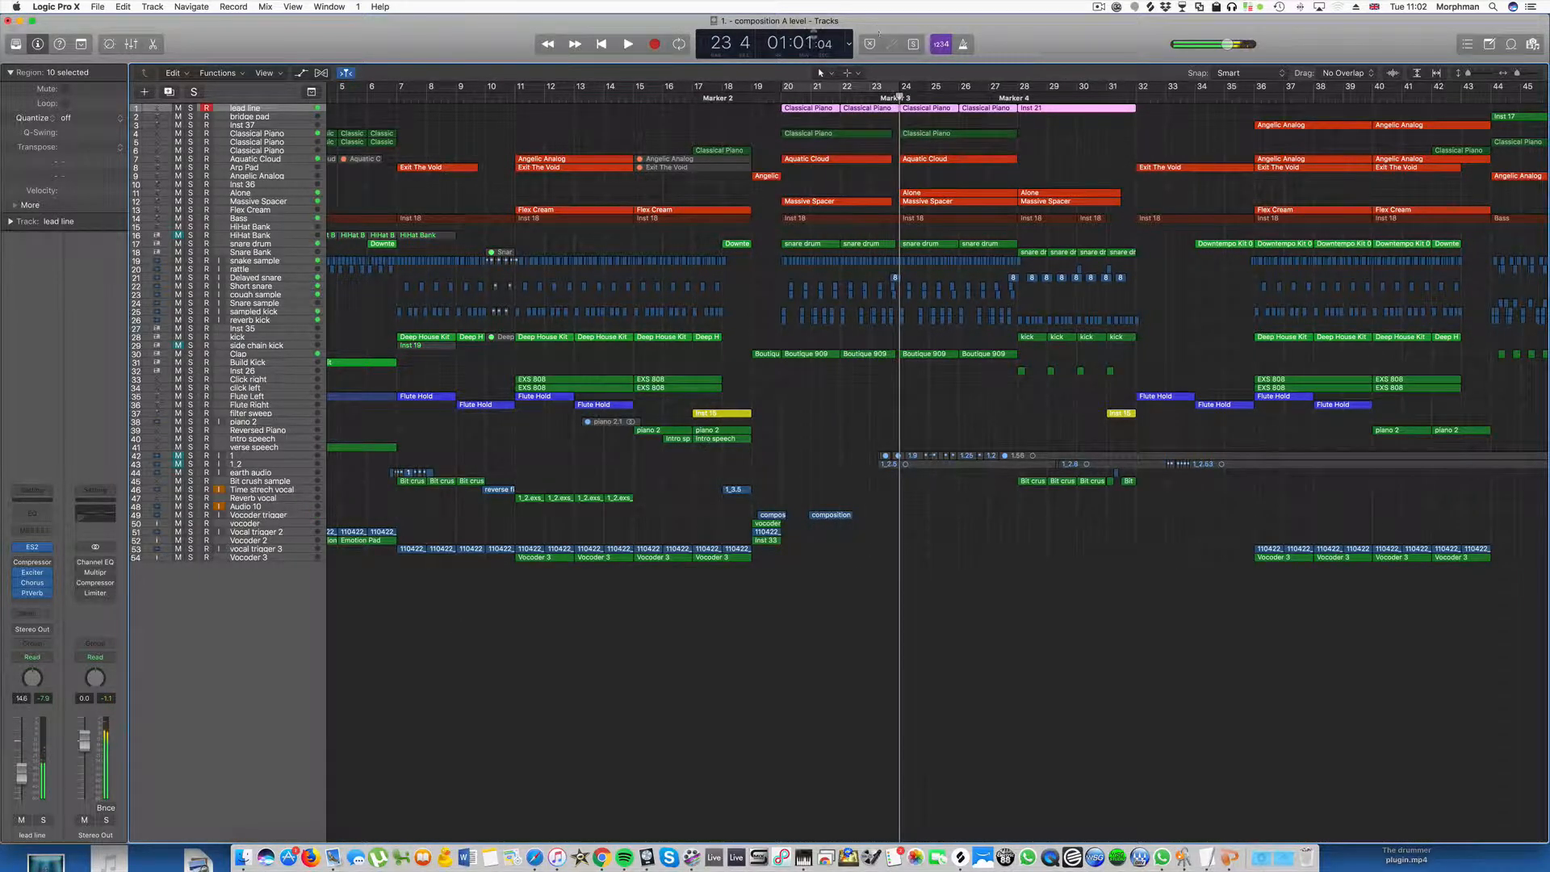
Play the arrangement from bar 25 and stop at about bar 29.
click(940, 98)
key(space)
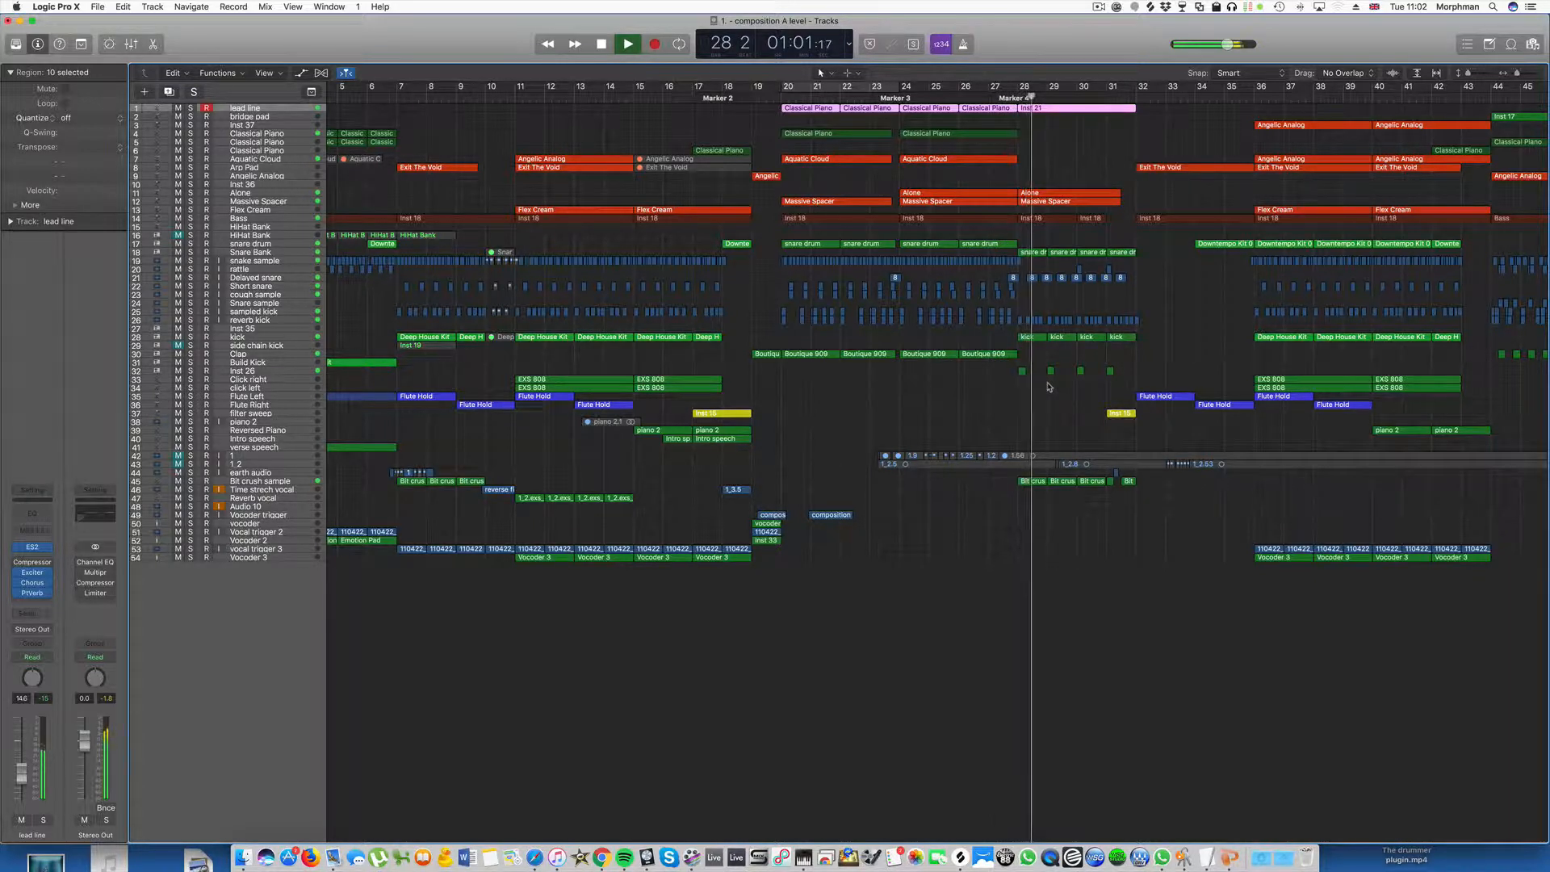
key(space)
Select the regions of the Bit crush sample track and set the cycle range to bars 28 to 33.
click(293, 482)
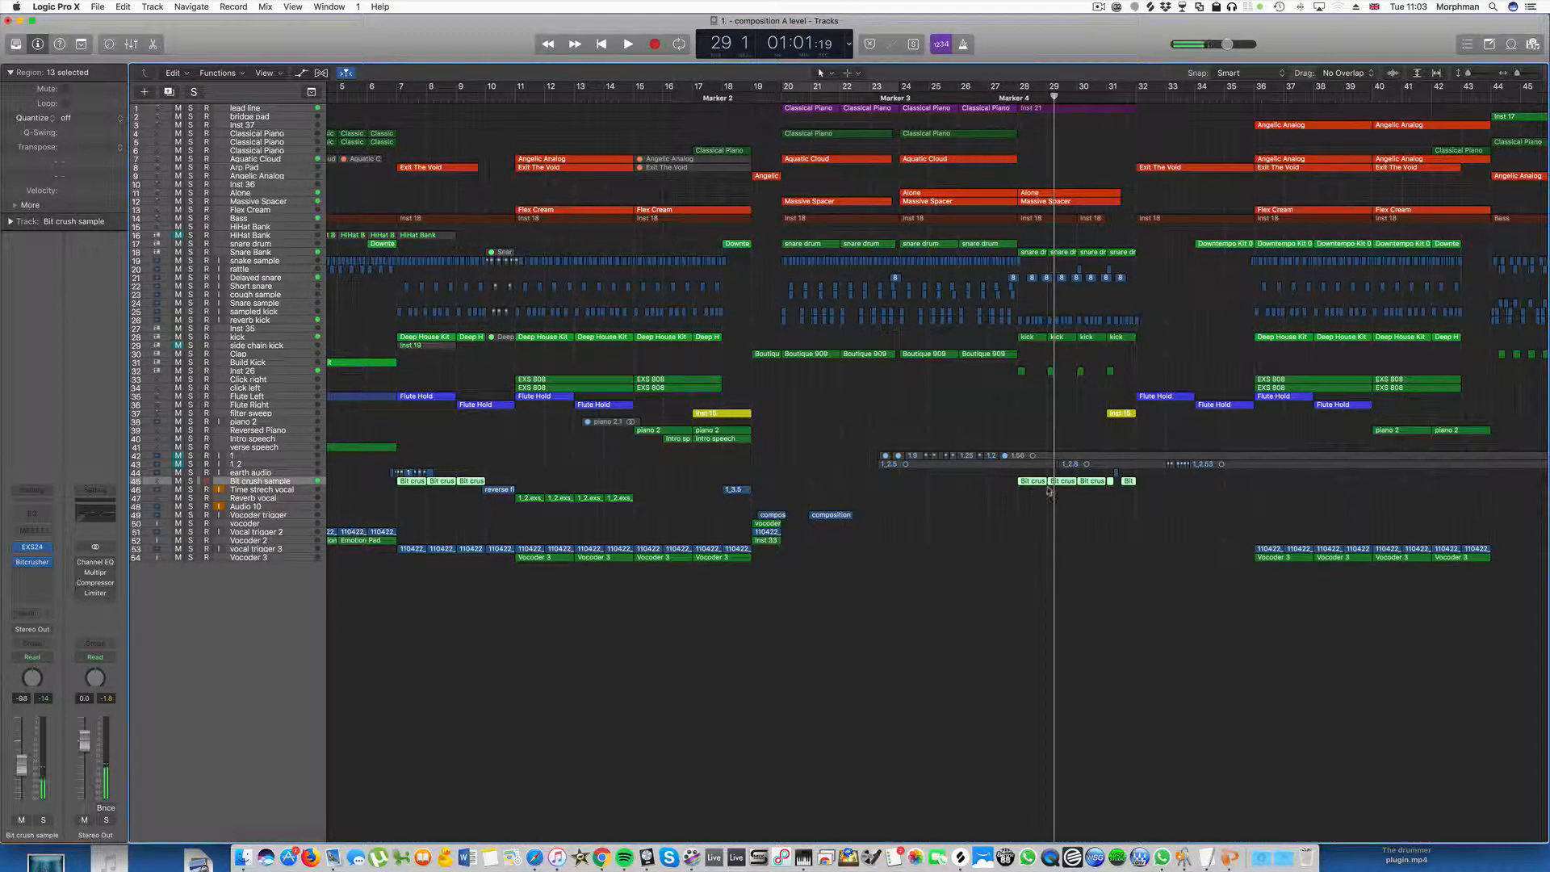
scroll(1043, 489, right, 1)
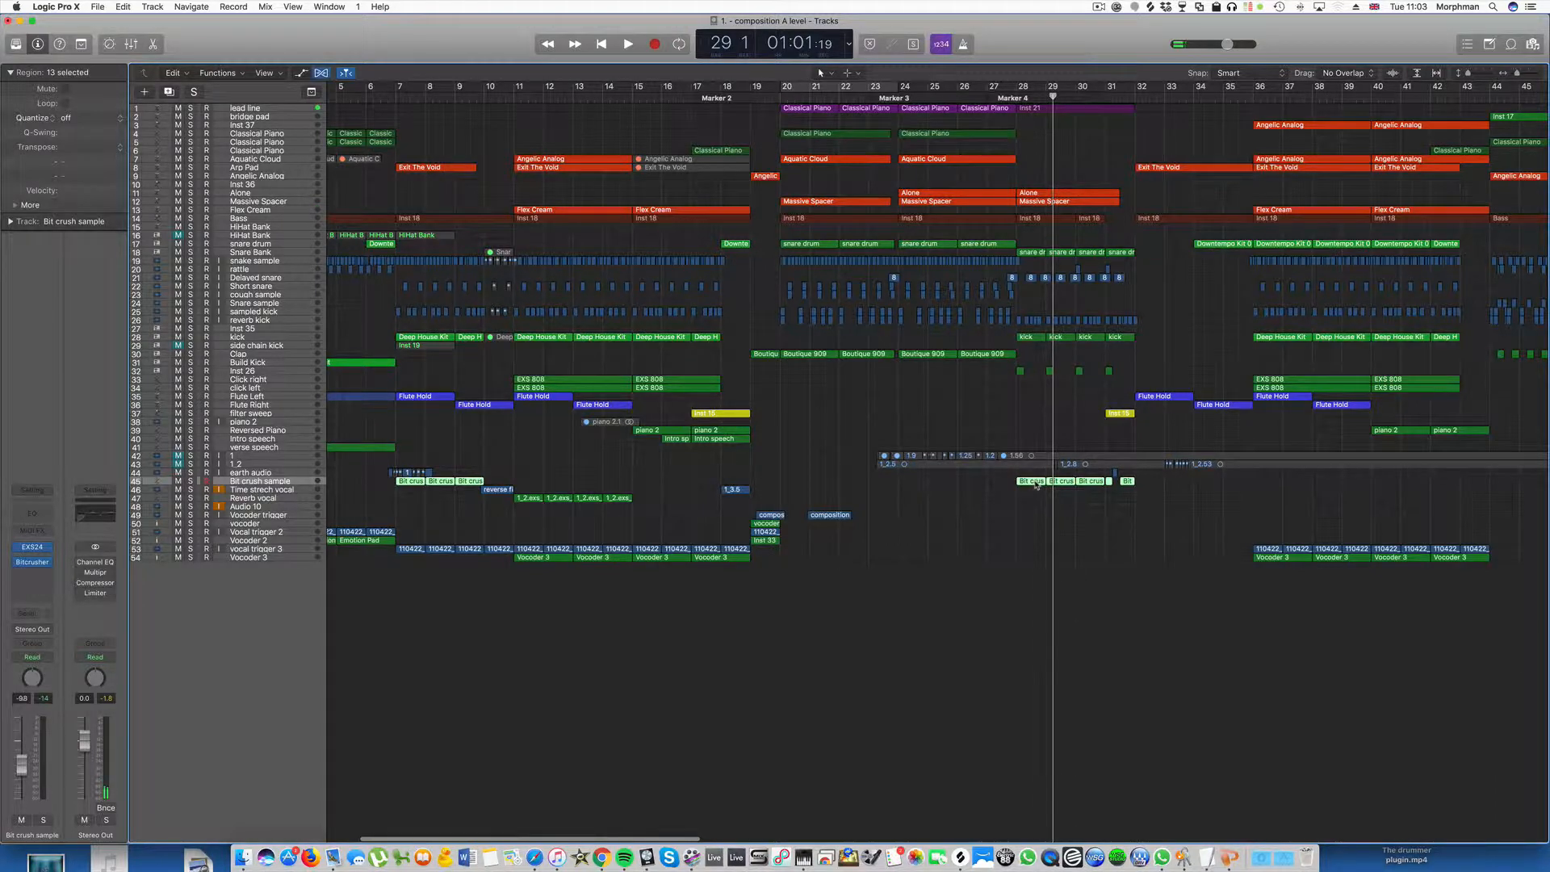
key(super+Down)
key(super+Down)
key(super+Down)
scroll(1037, 486, down, 3)
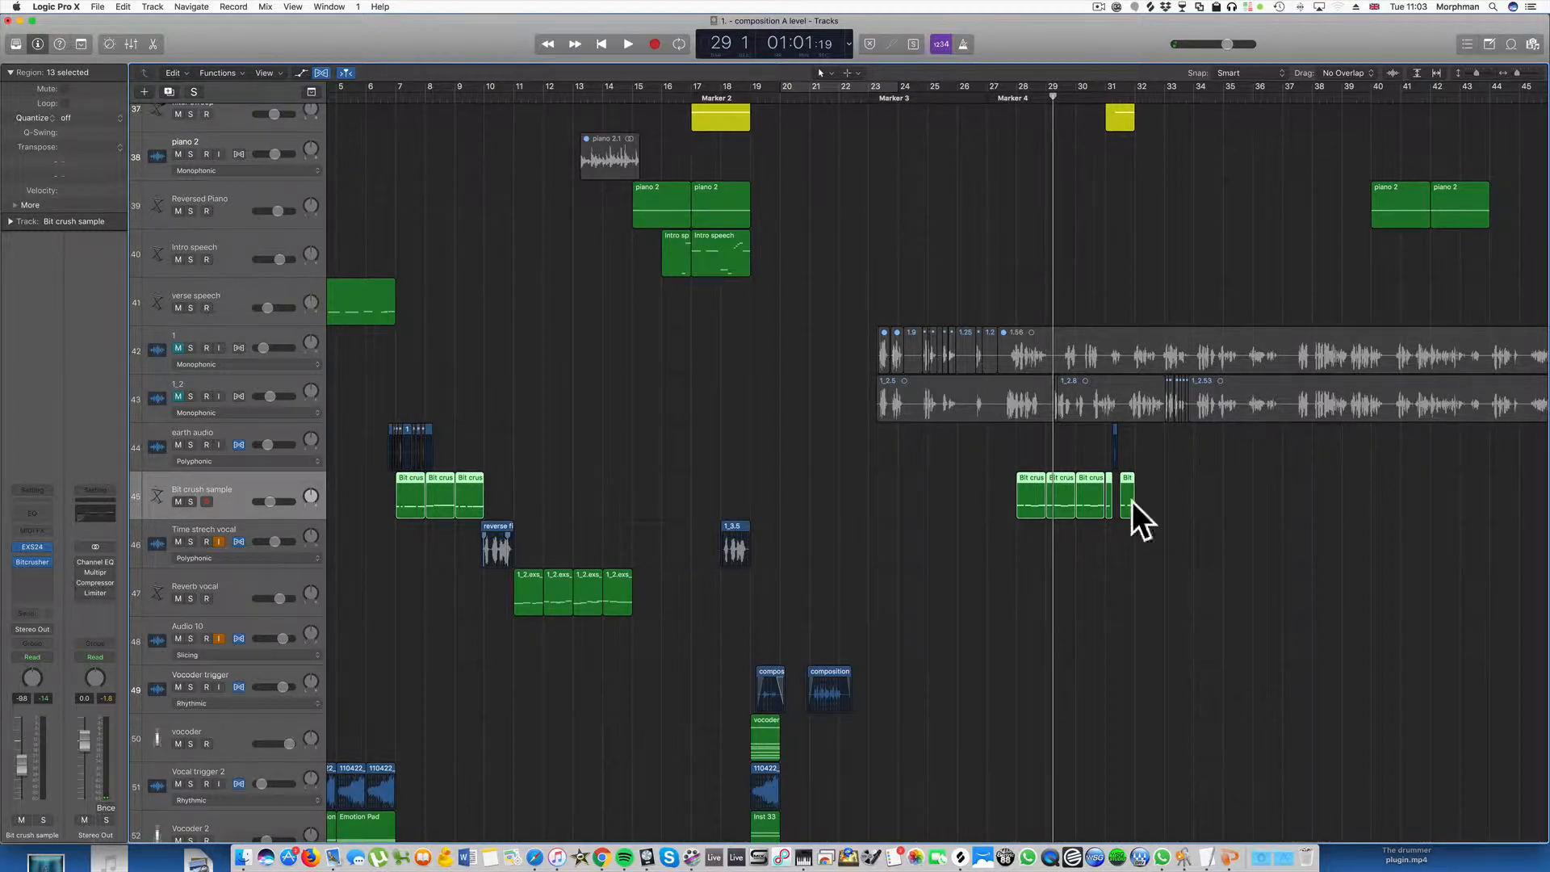
drag(1023, 92, 1163, 98)
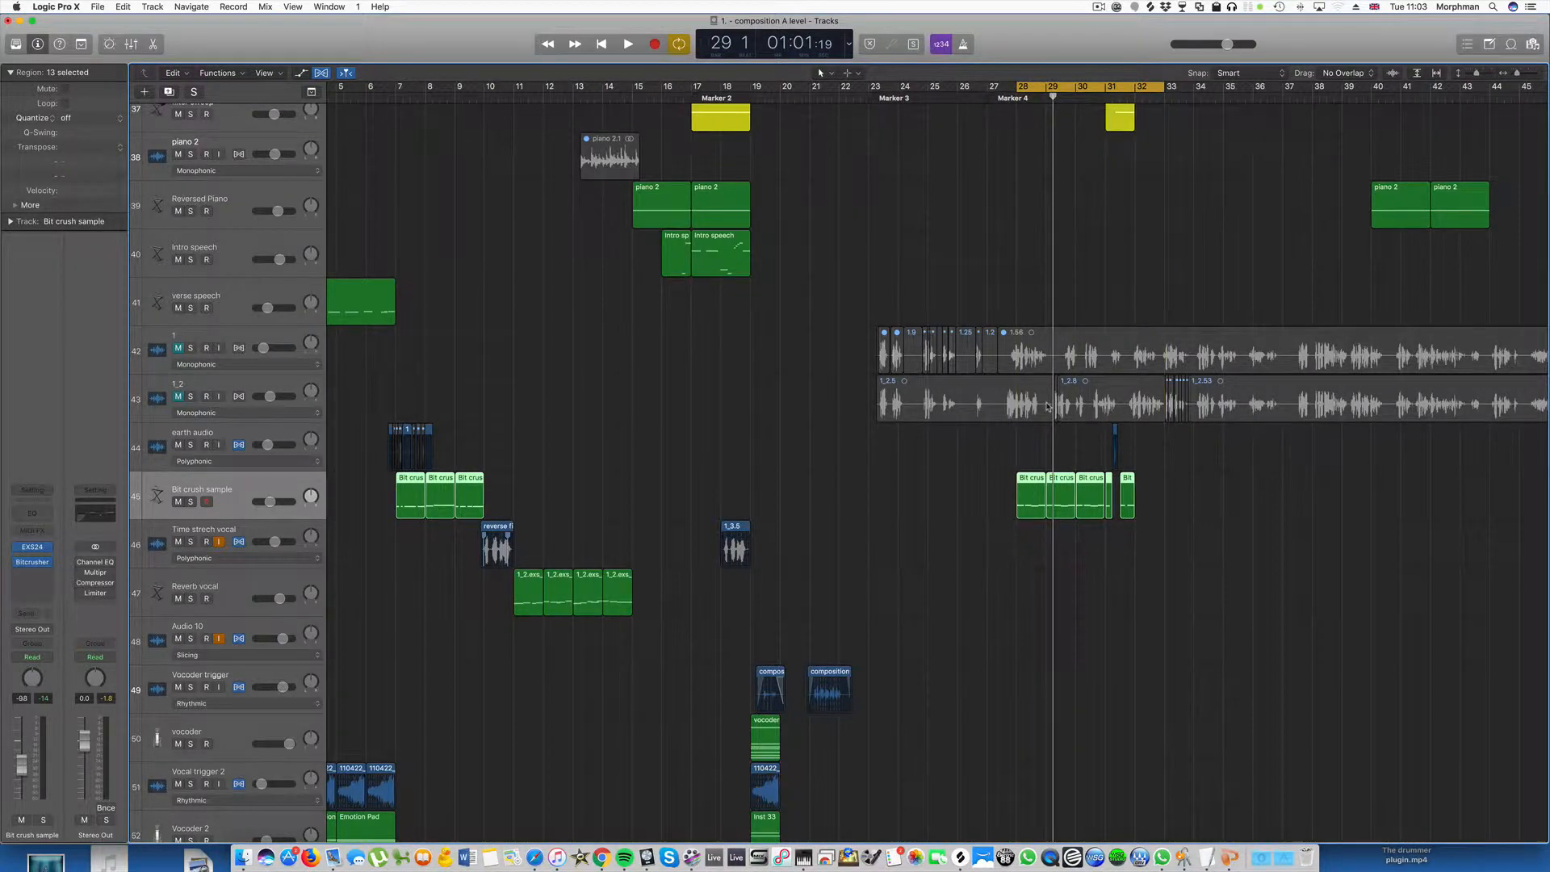
Bounce the selected Bit crush sample regions in place to a new track, leaving the source regions active.
right_click(1031, 479)
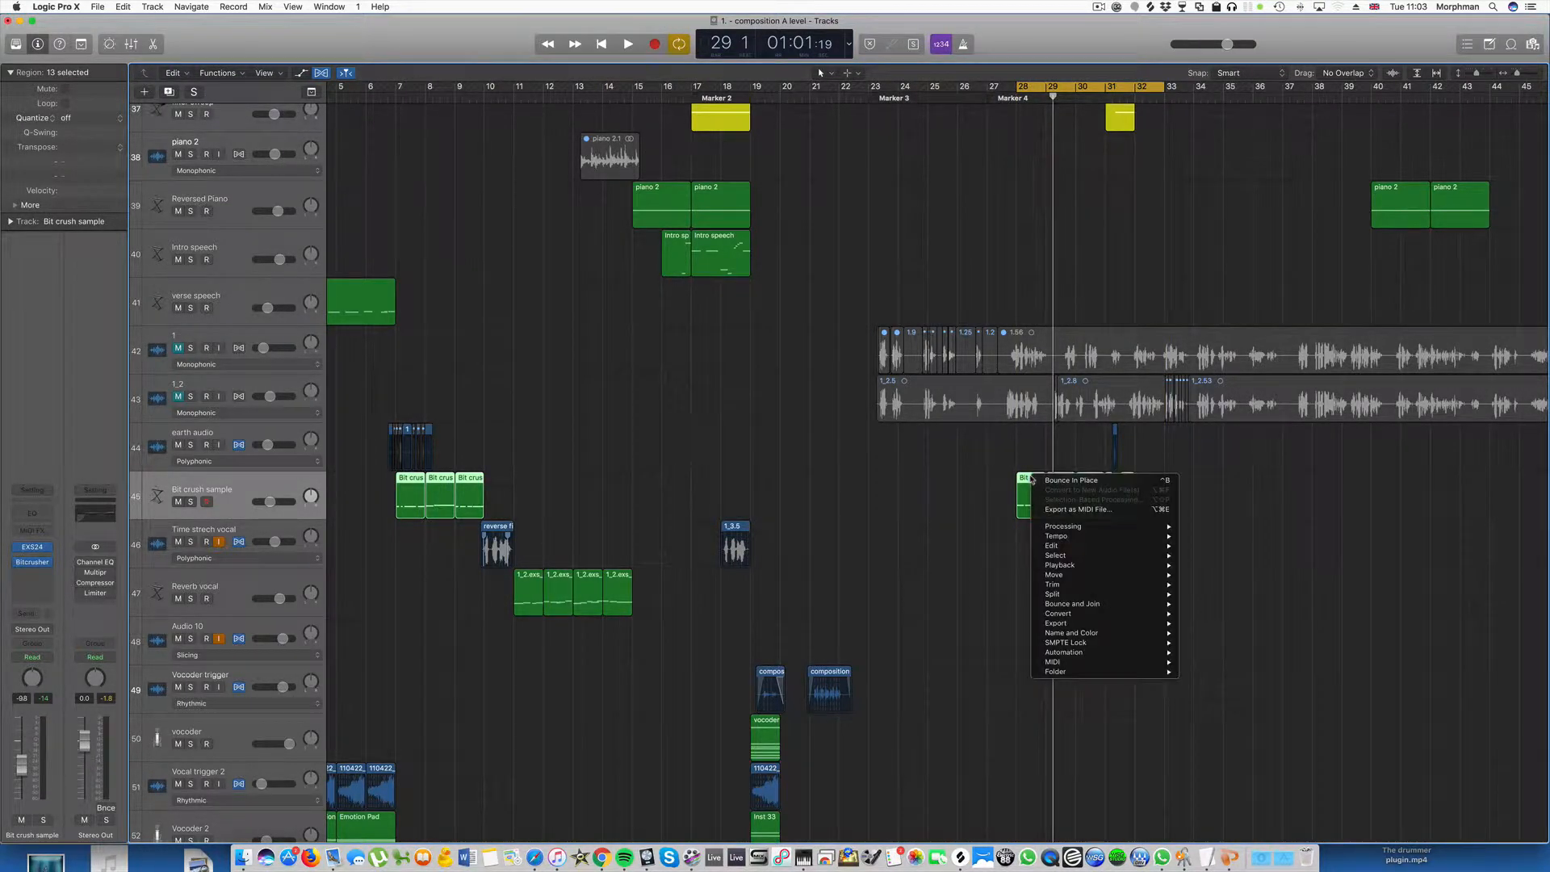
click(1071, 481)
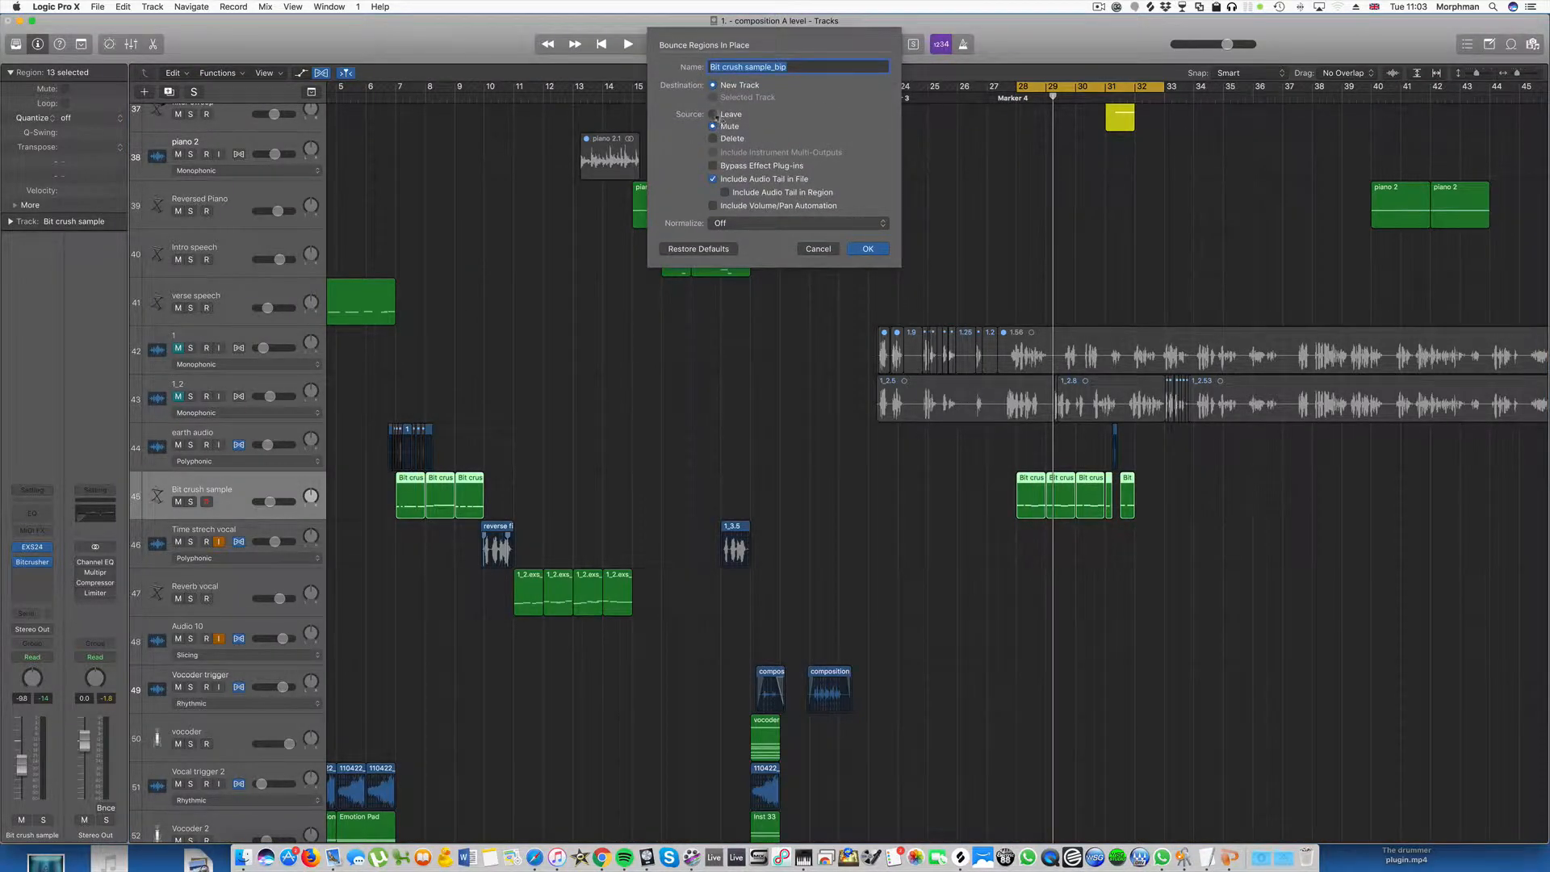
click(865, 248)
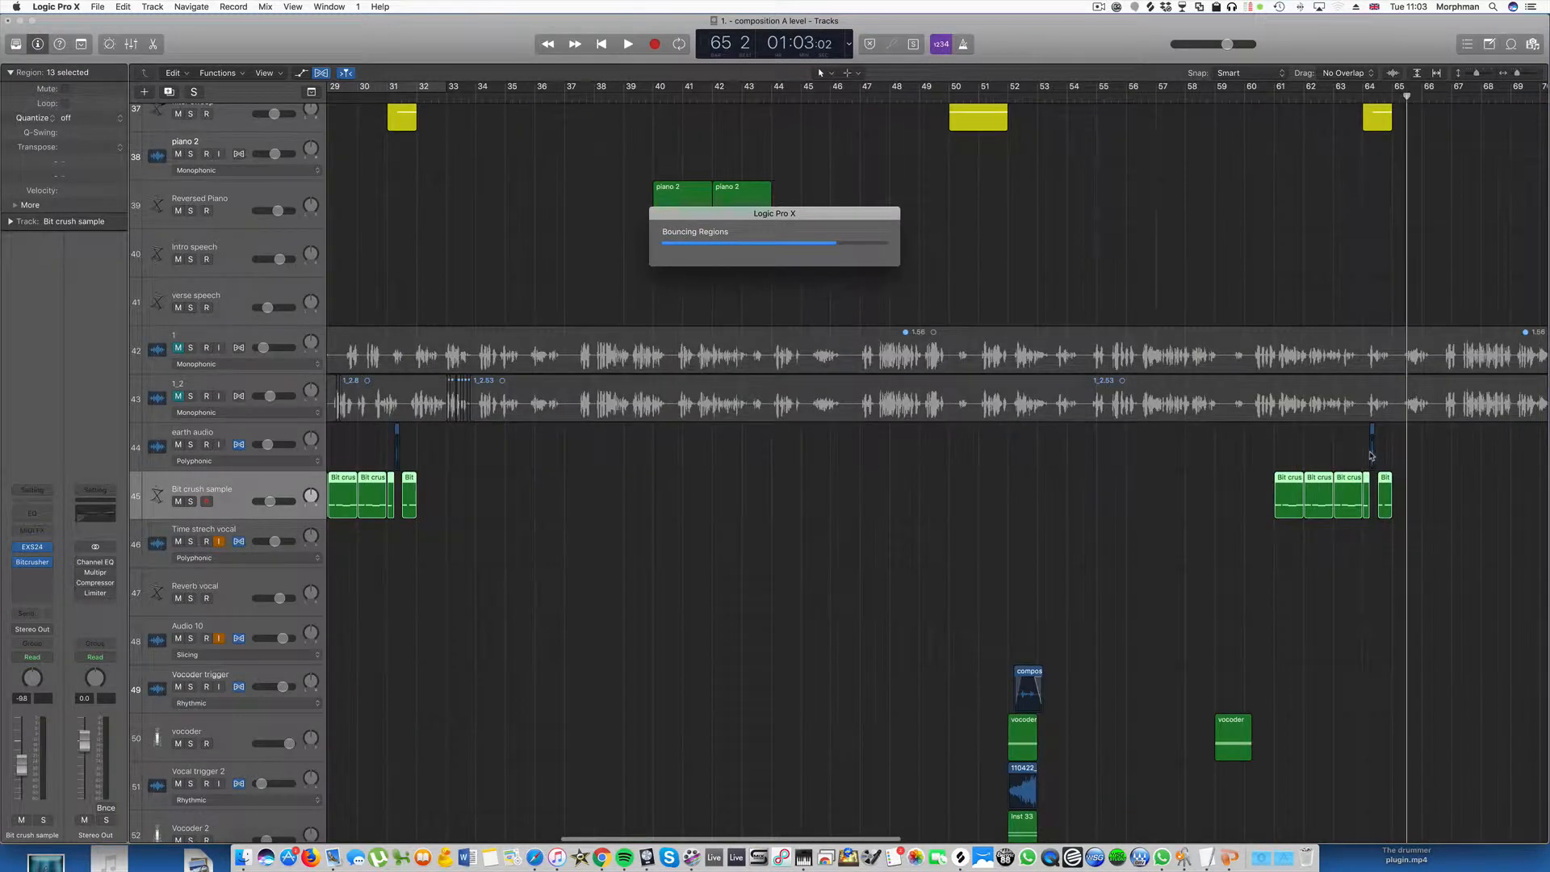
Enable Flex on the bounced Bit crush sample_bip track and set its mode to Flex Pitch.
key(super+Left)
key(super+Left)
key(super+Left)
key(super+Left)
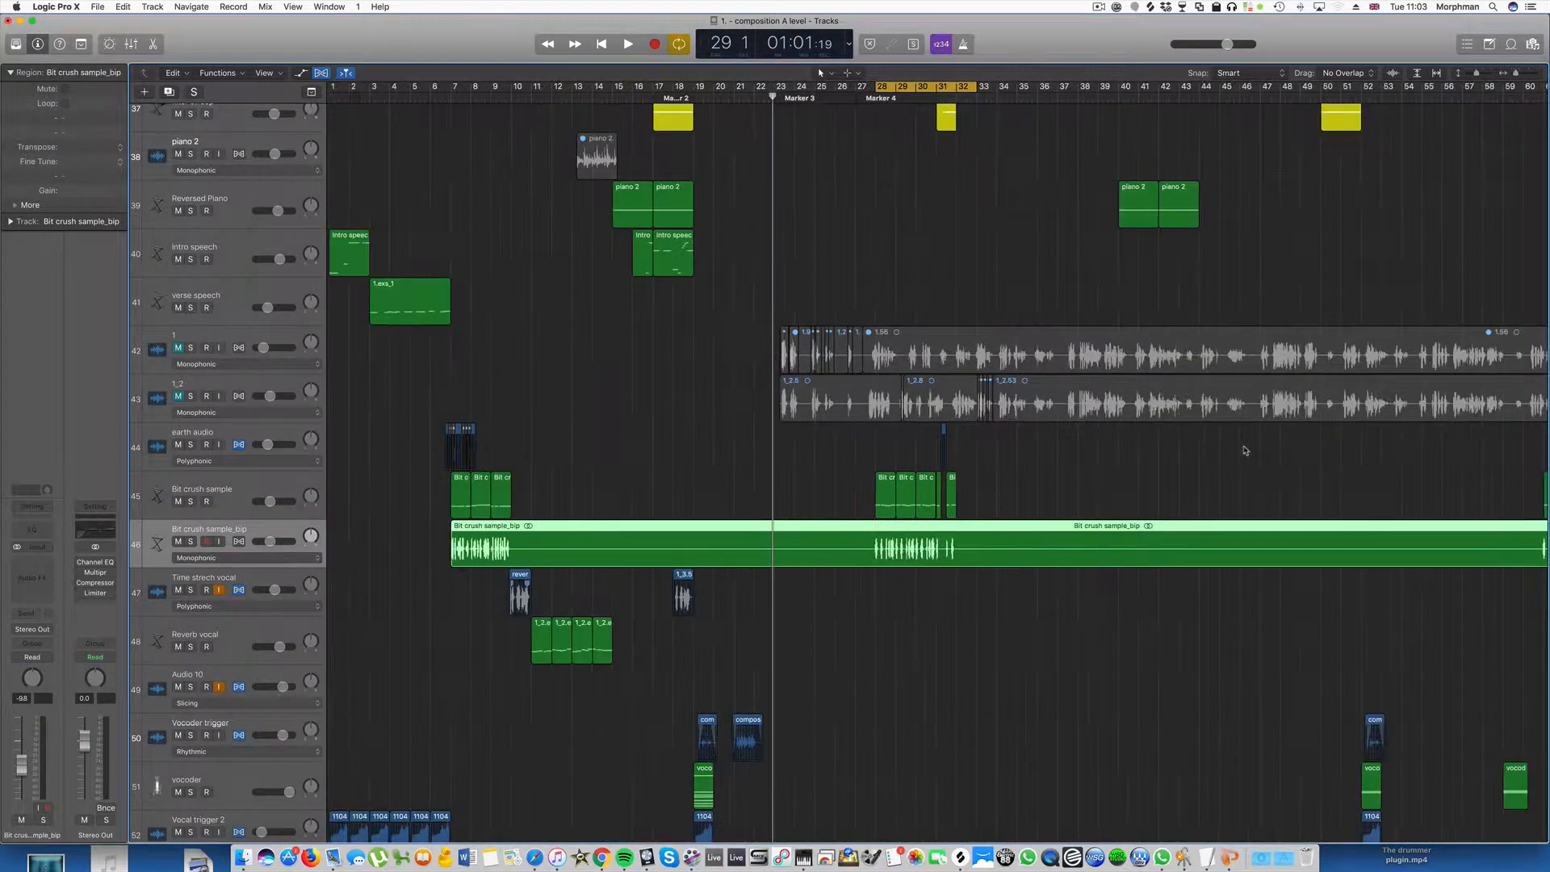
scroll(1246, 450, up, 1)
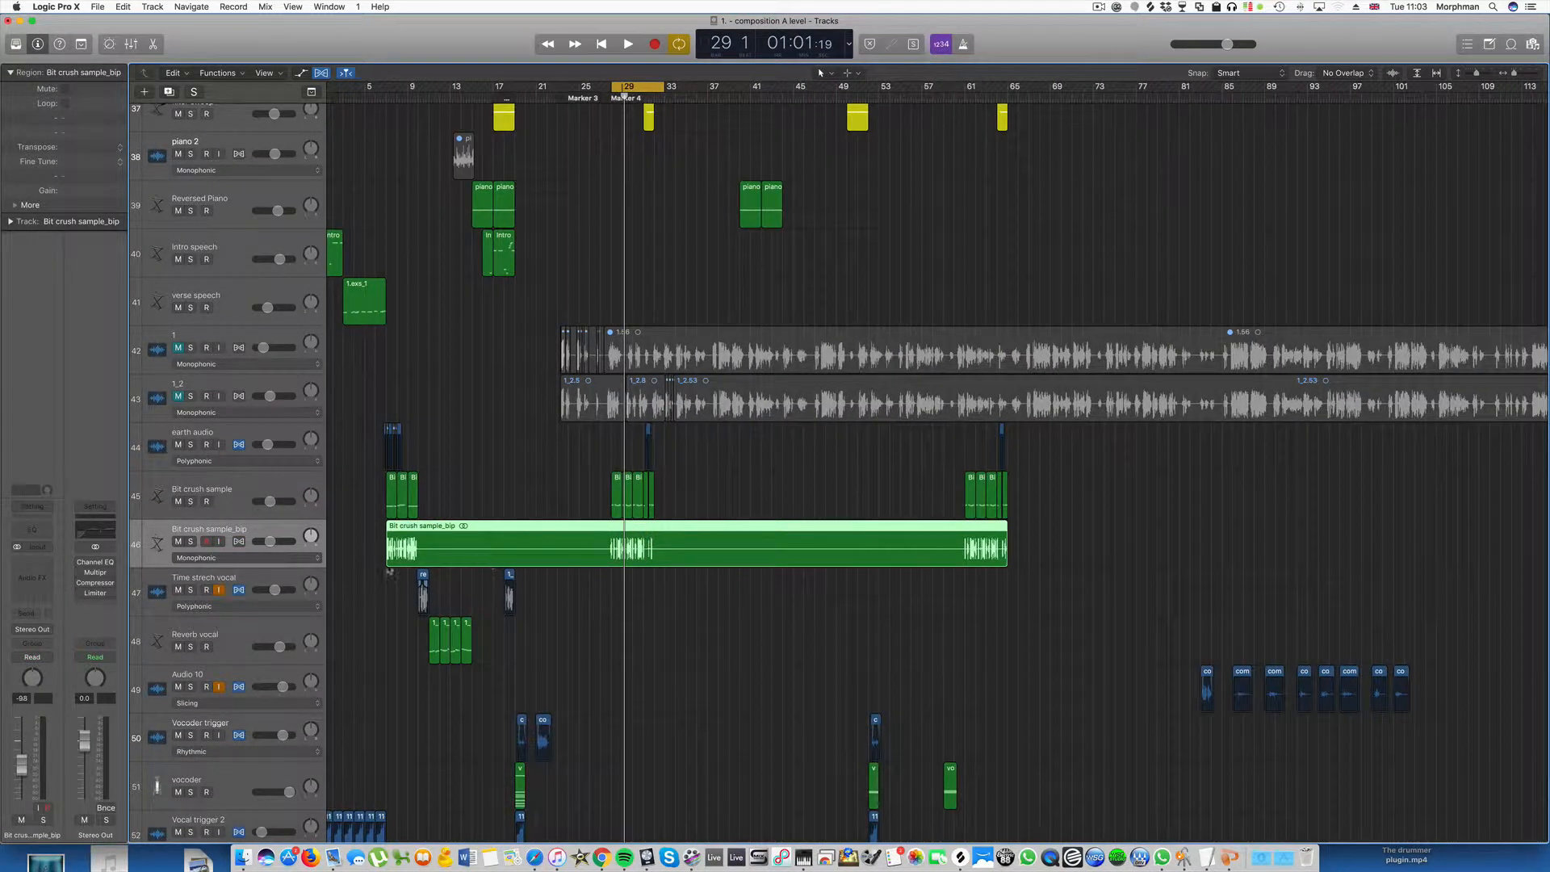
click(344, 560)
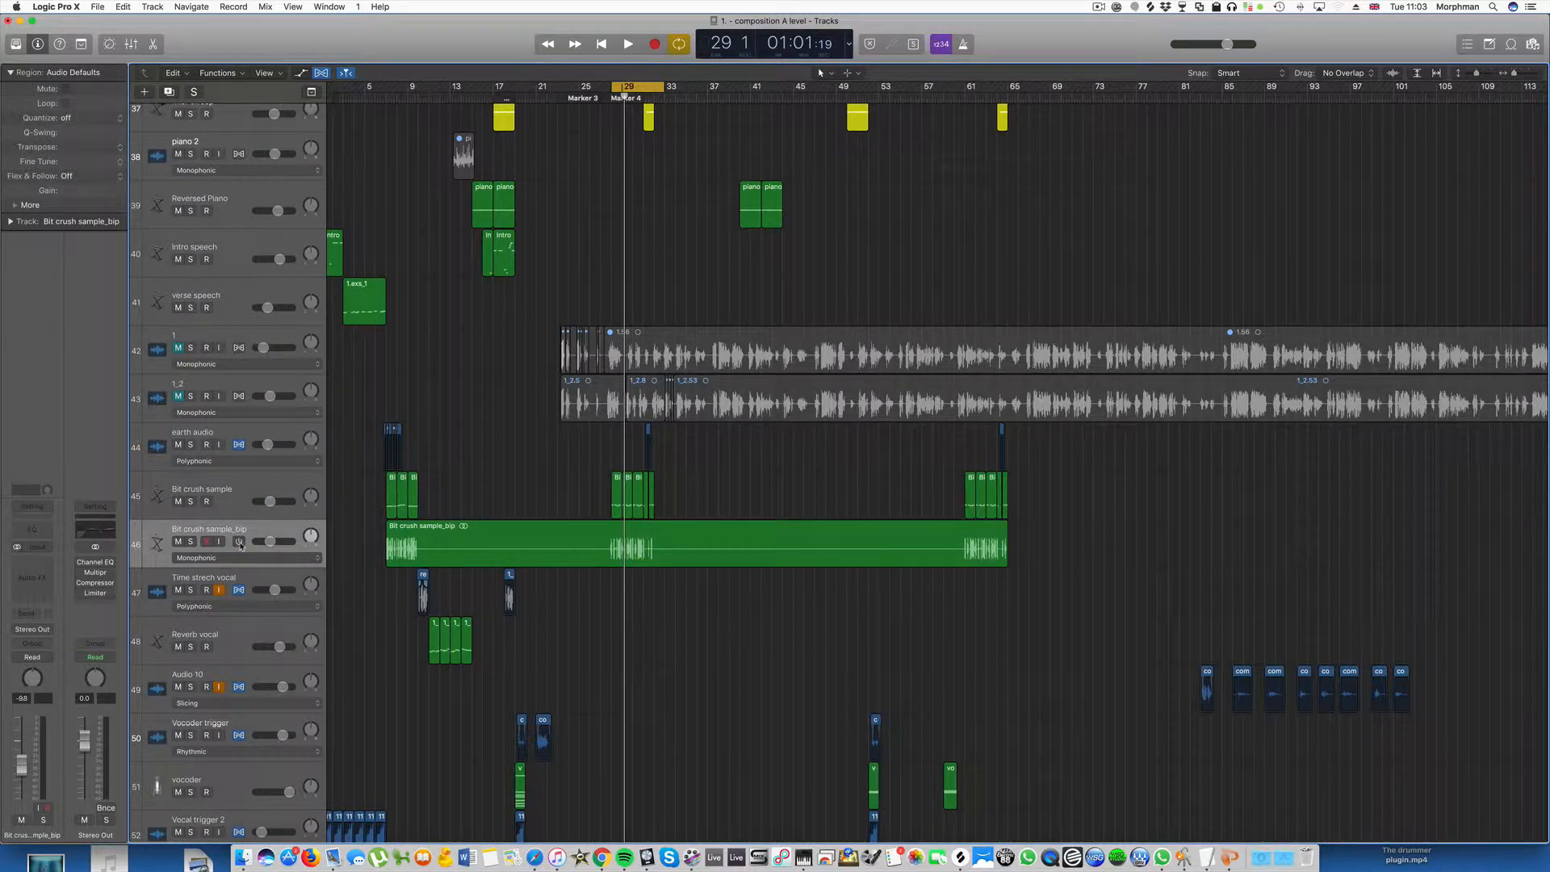
click(293, 558)
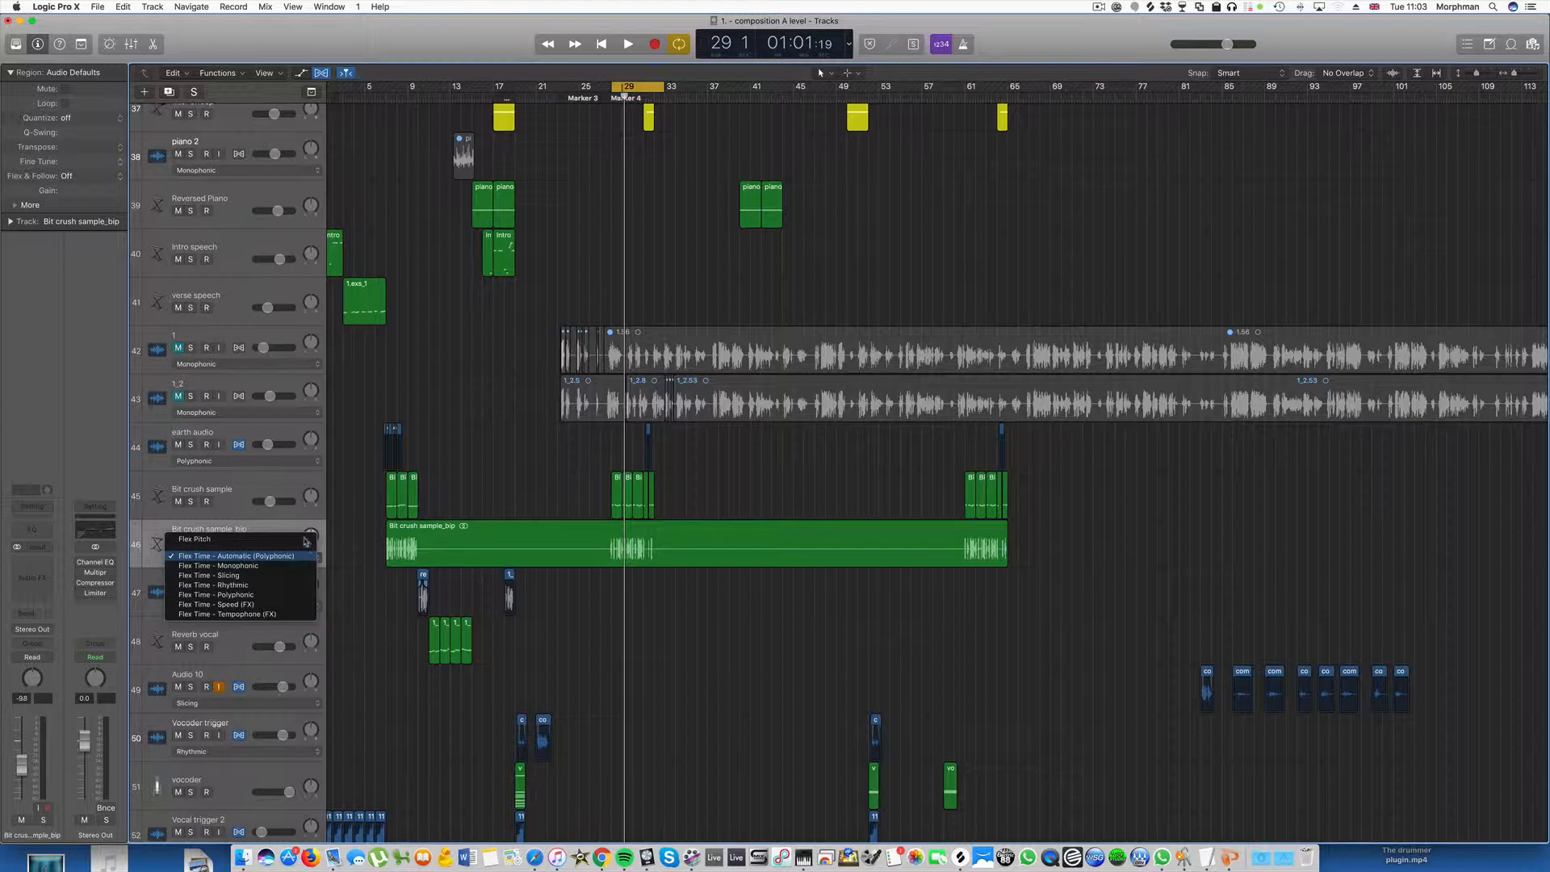
click(239, 547)
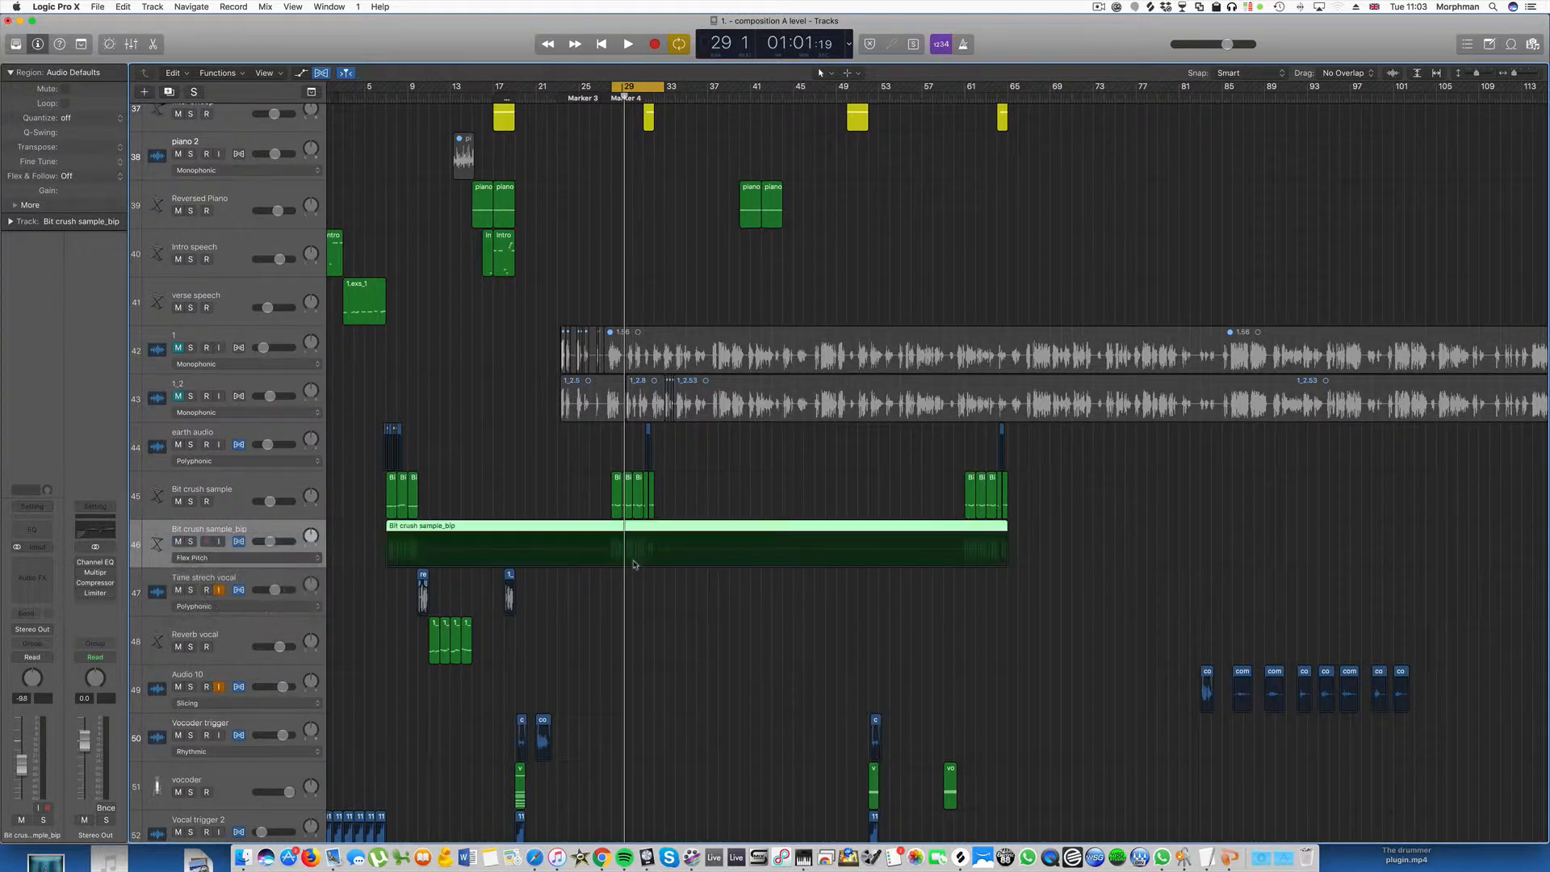
Open the bounced Bit crush sample_bip region in the audio track editor and display its Flex Pitch notes for bars 28 to 32.
scroll(650, 560, up, 6)
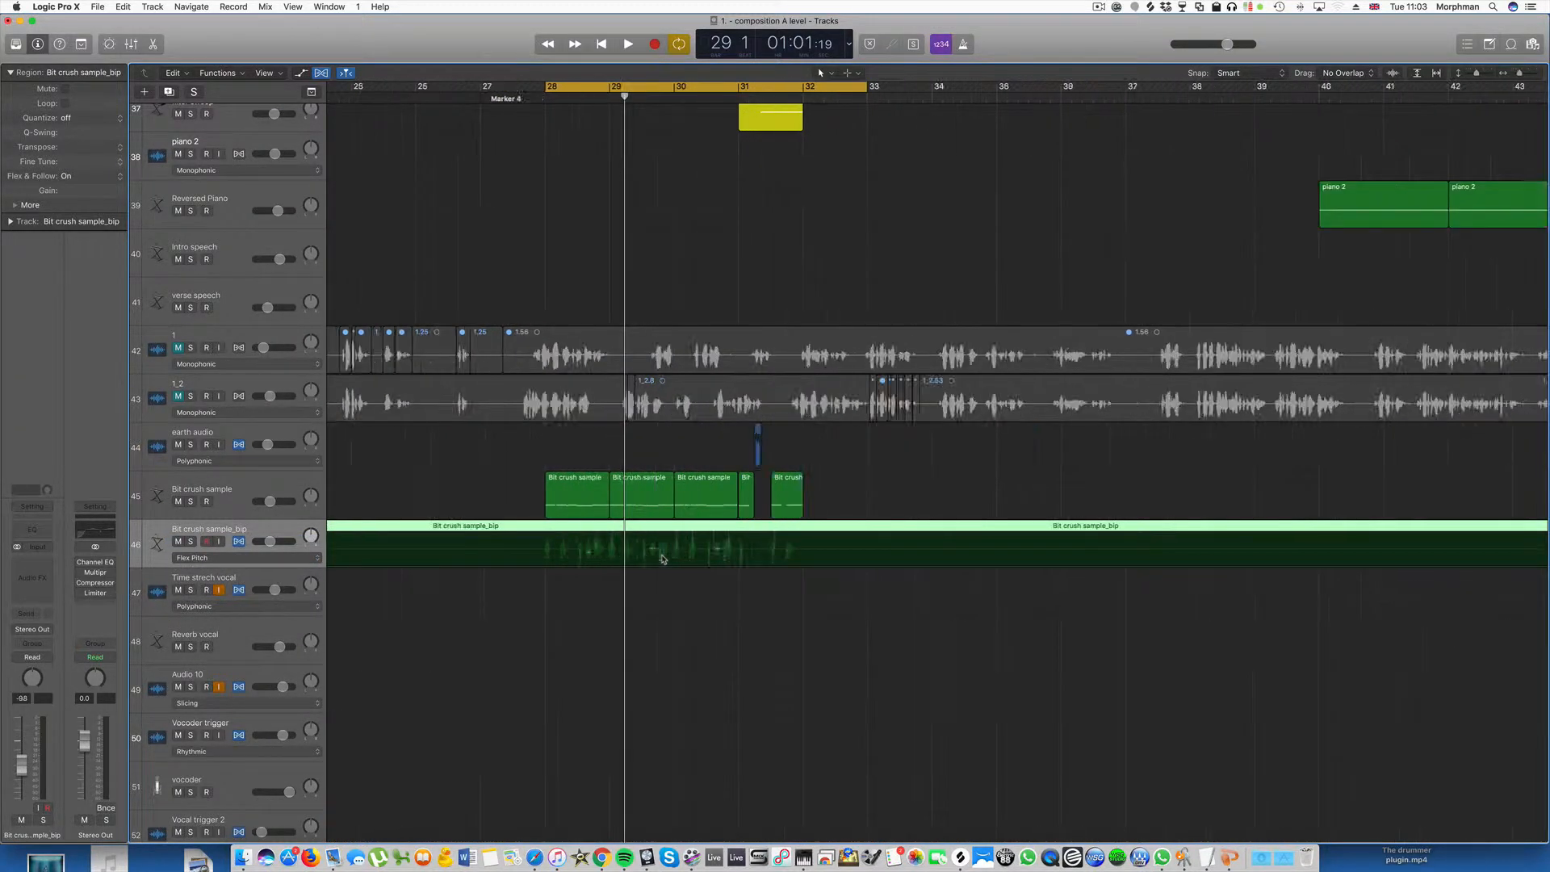
double_click(520, 531)
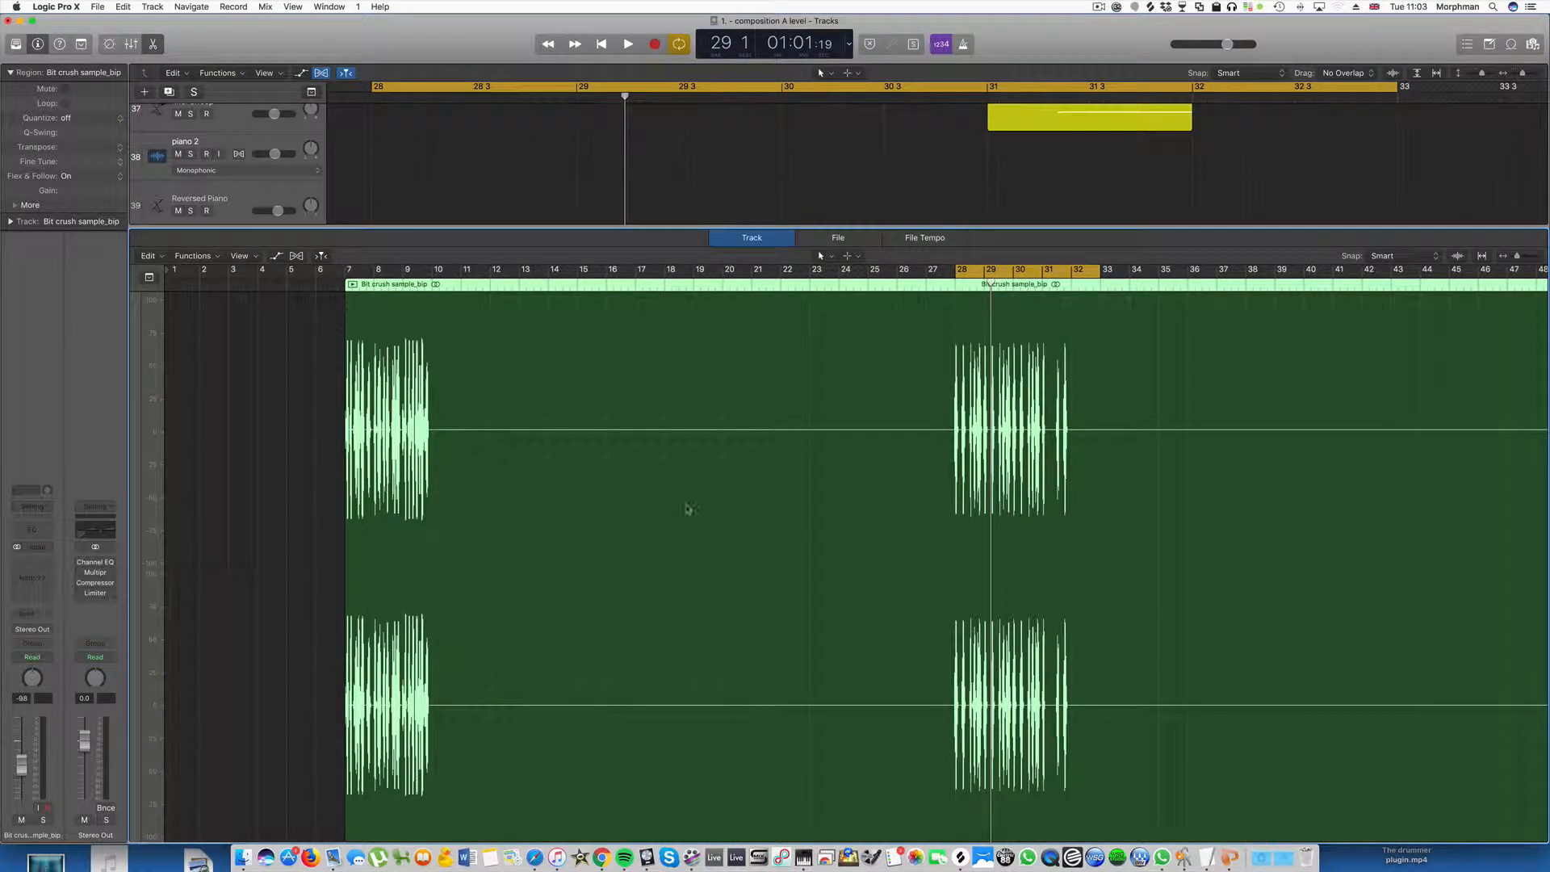
click(295, 257)
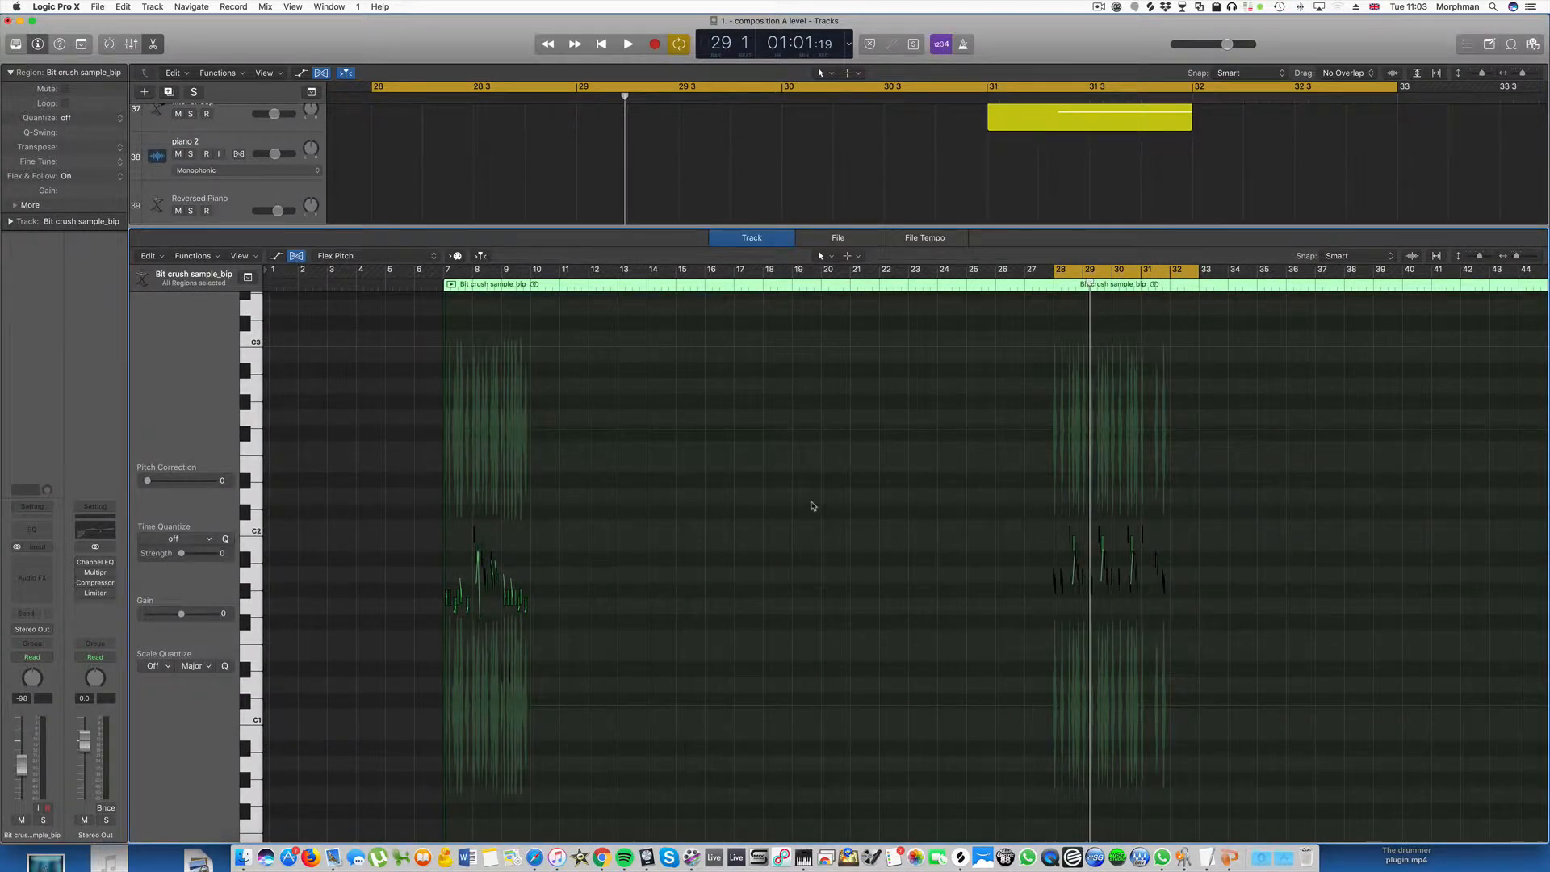
scroll(813, 506, up, 8)
scroll(814, 504, up, 5)
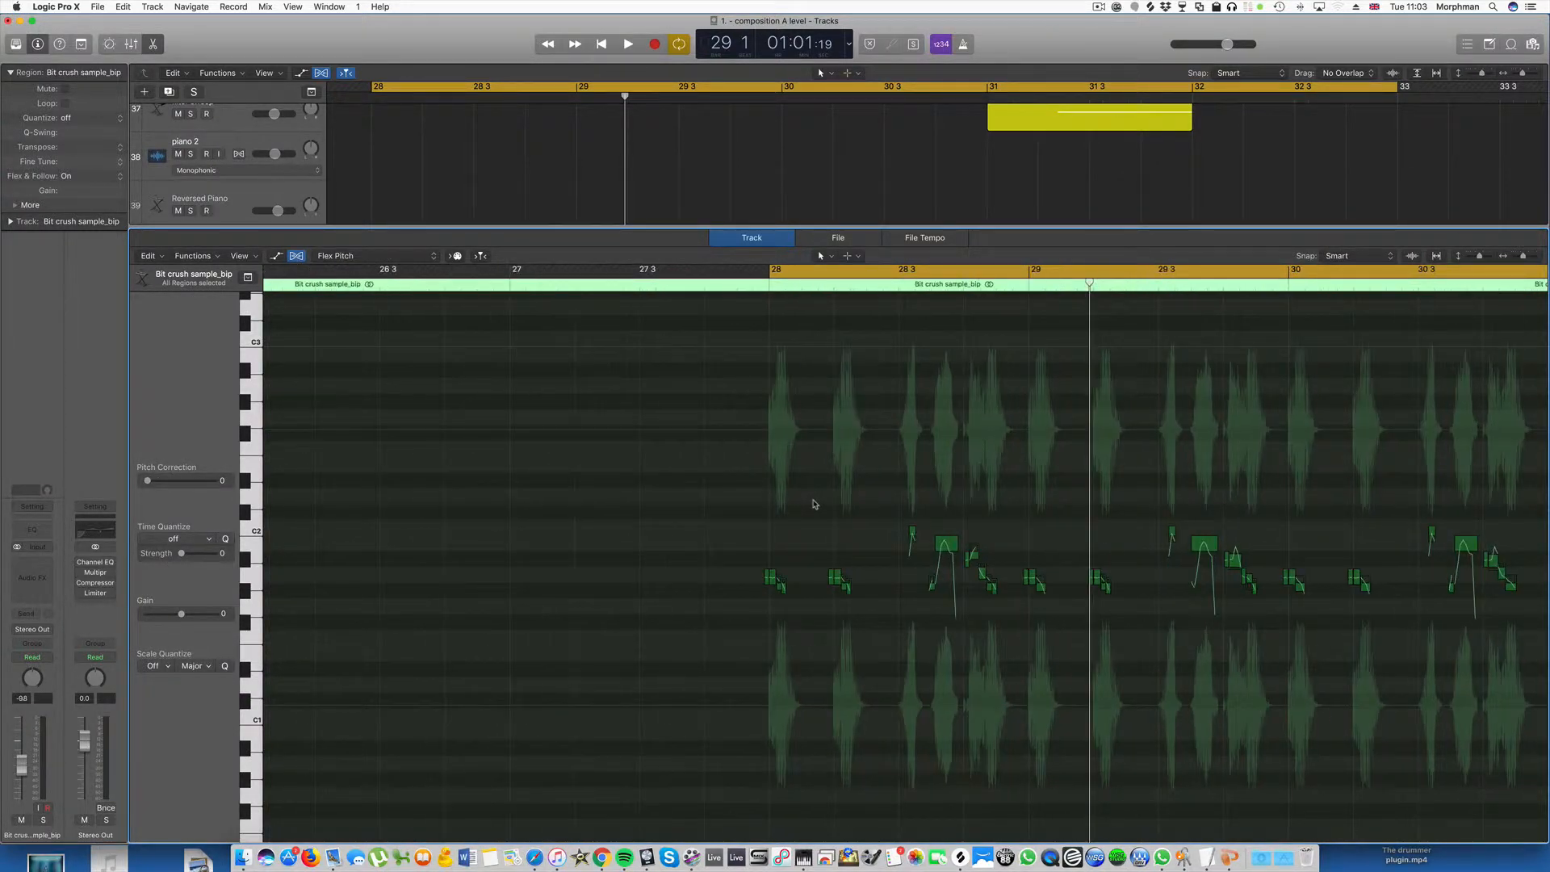
scroll(814, 505, down, 5)
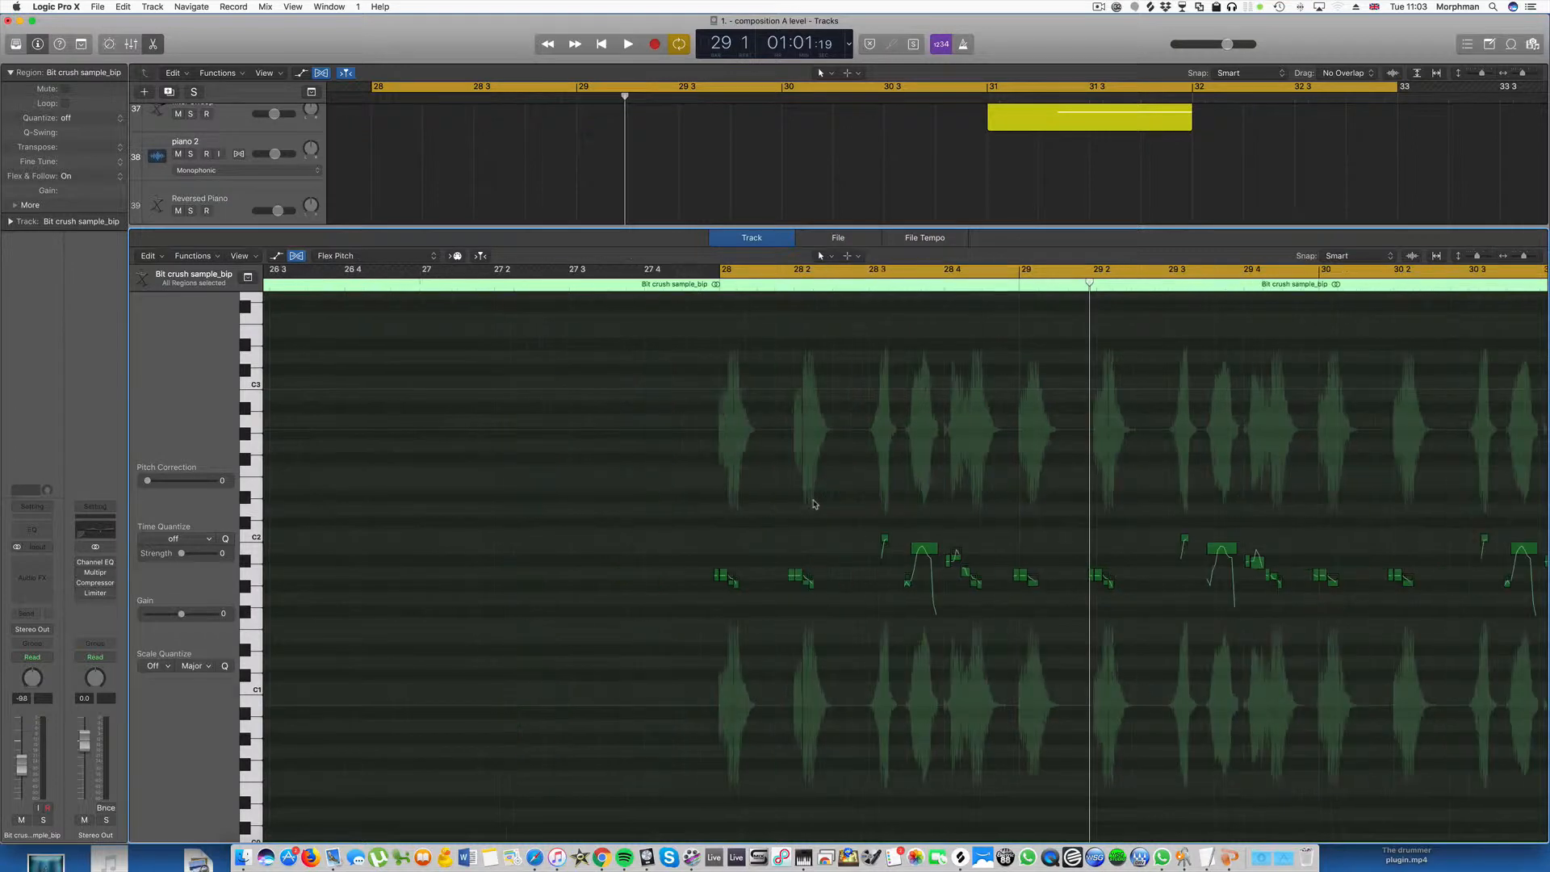
scroll(754, 466, right, 5)
scroll(723, 461, left, 3)
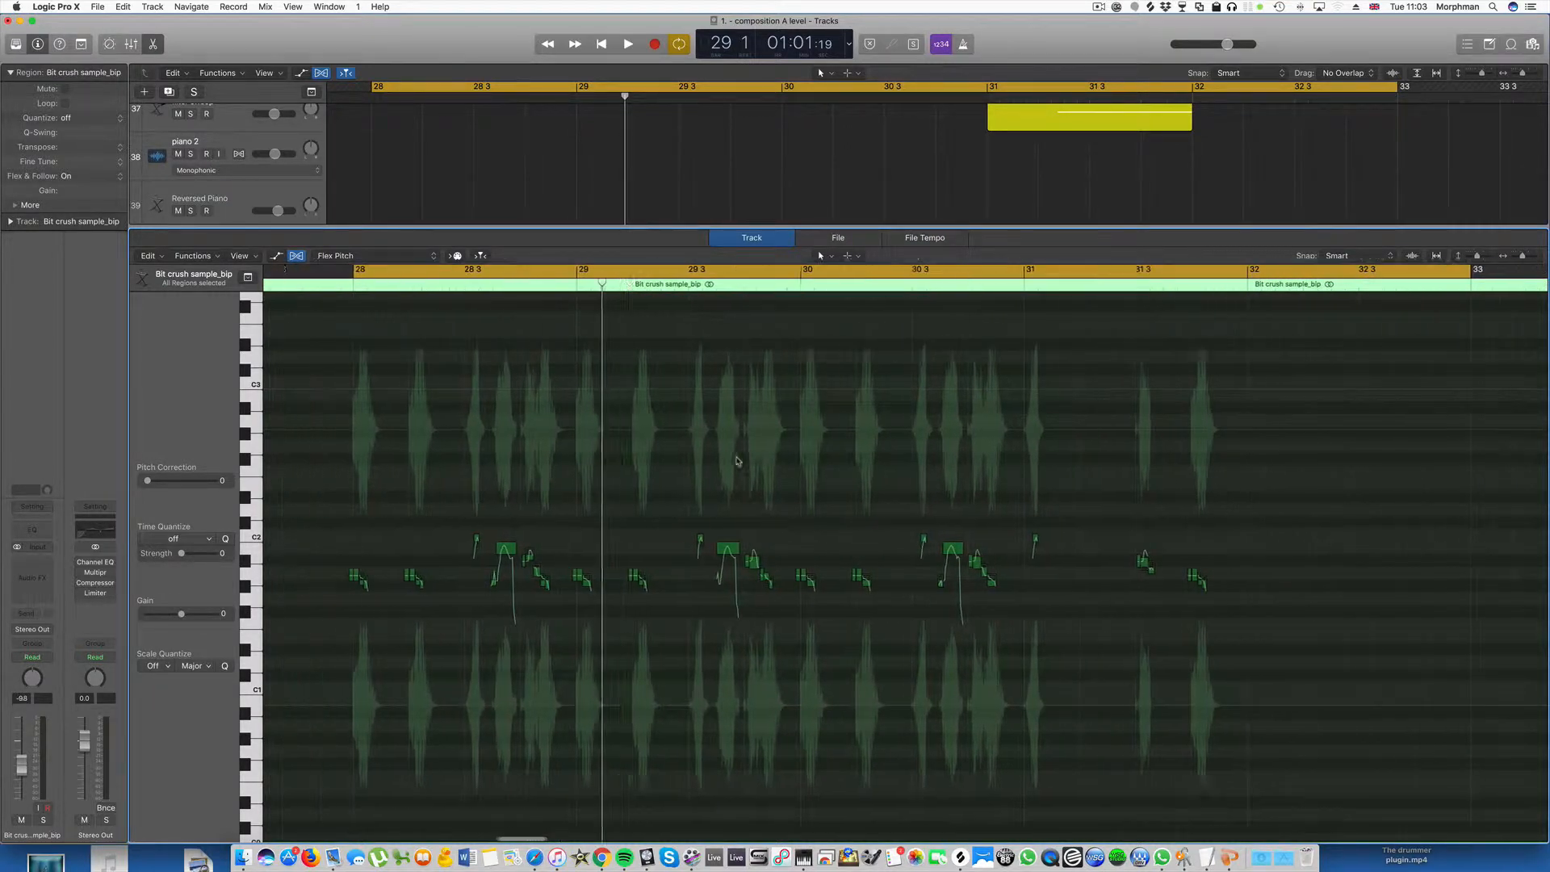
Select all the Flex Pitch notes of the bounced Bit crush sample_bip region and play the track soloed.
drag(337, 507, 1387, 664)
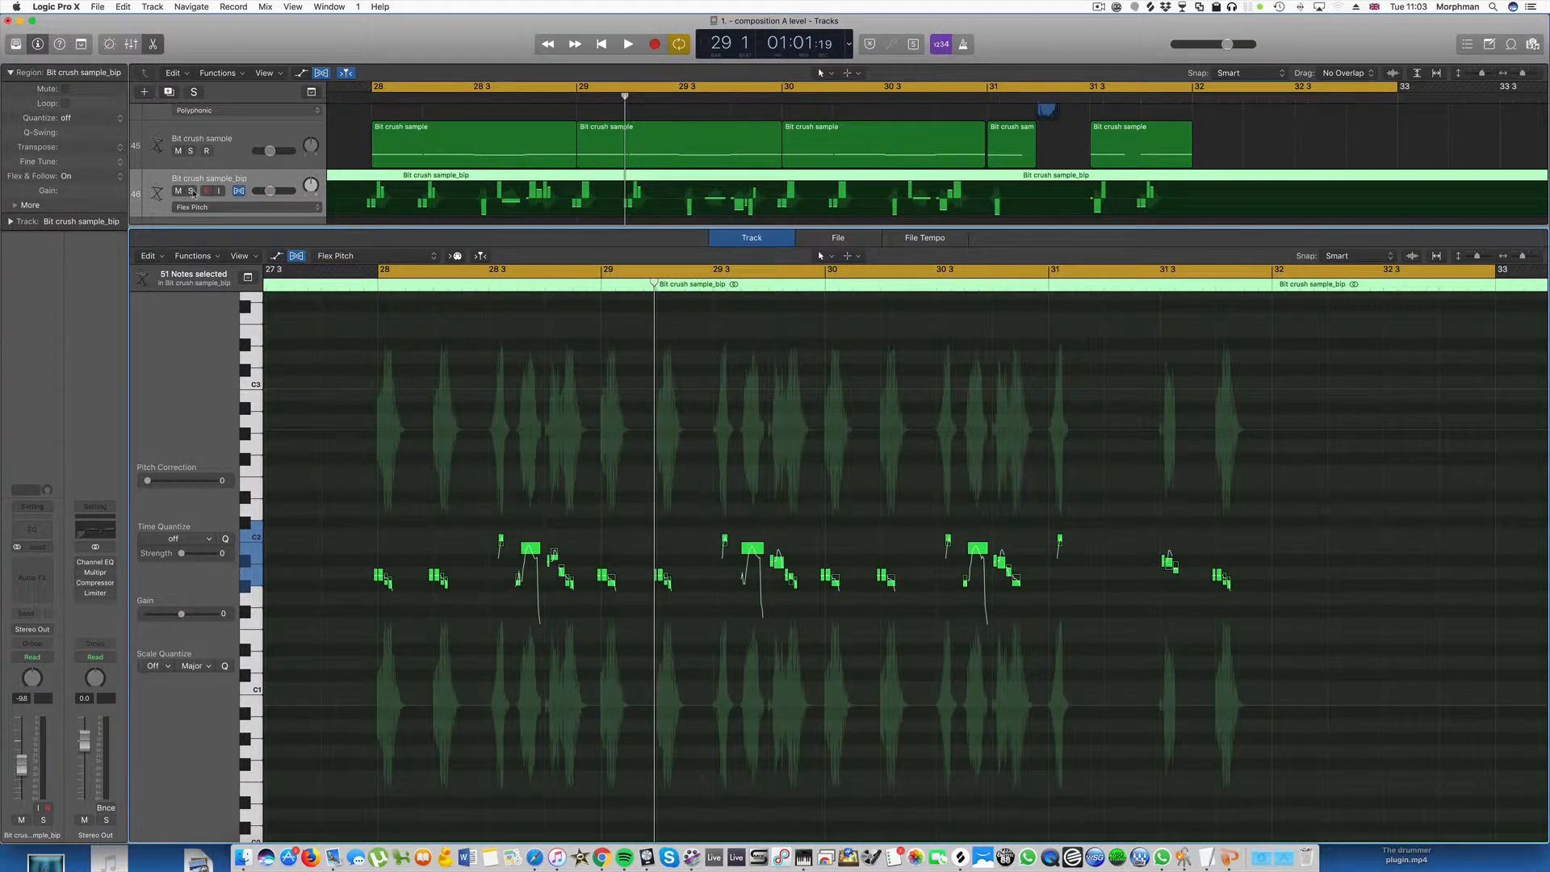
click(191, 192)
key(space)
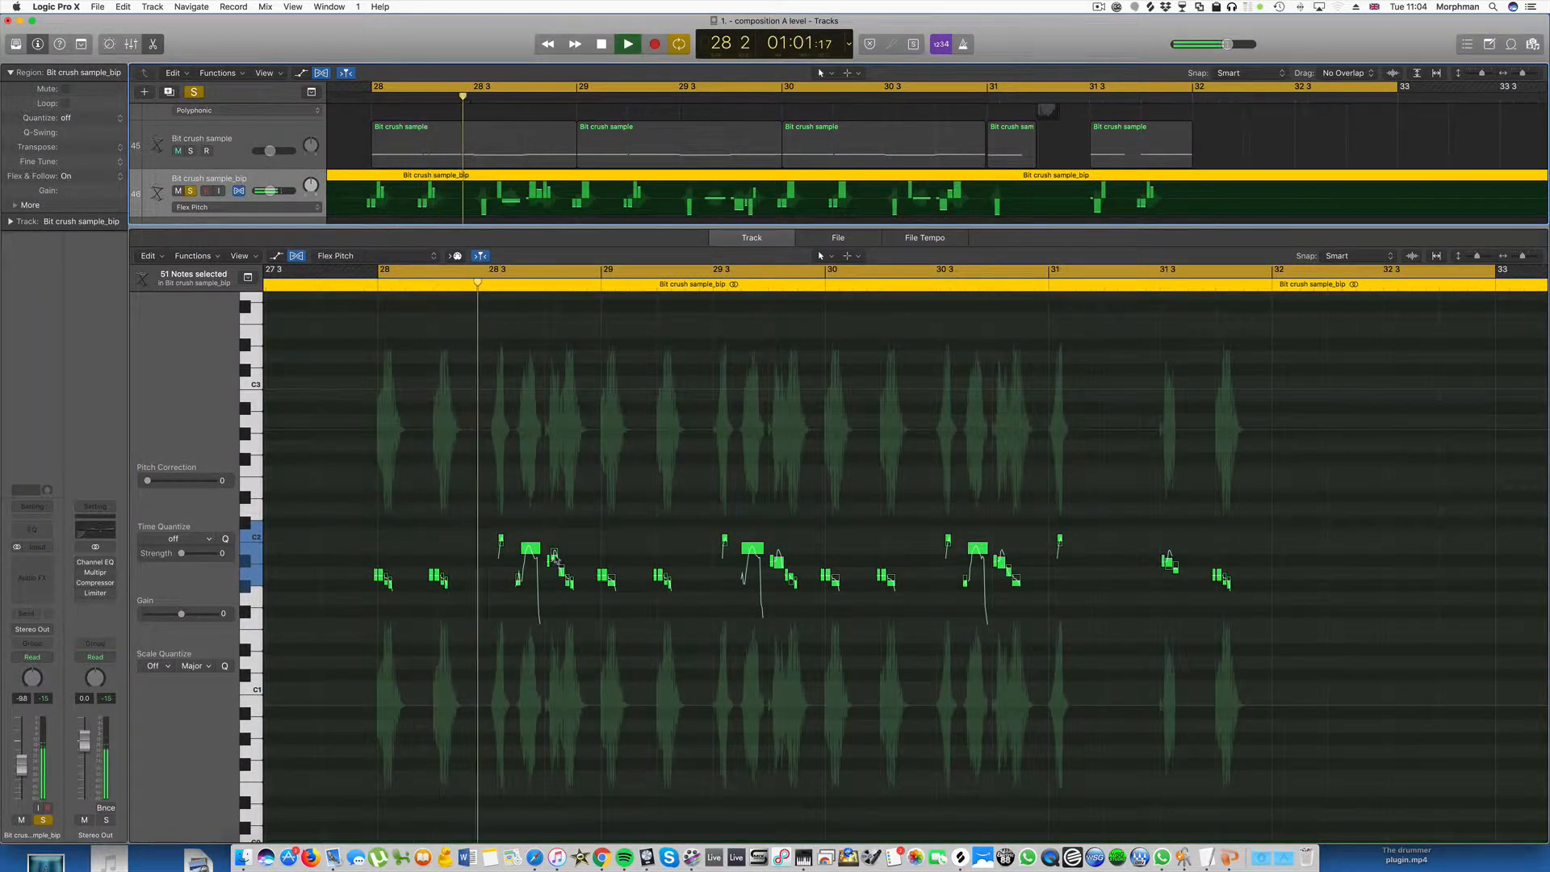
Transpose all the selected Flex Pitch notes up about ten semitones in two stages, auditioning the result of each shift.
key(space)
drag(530, 548, 532, 512)
key(space)
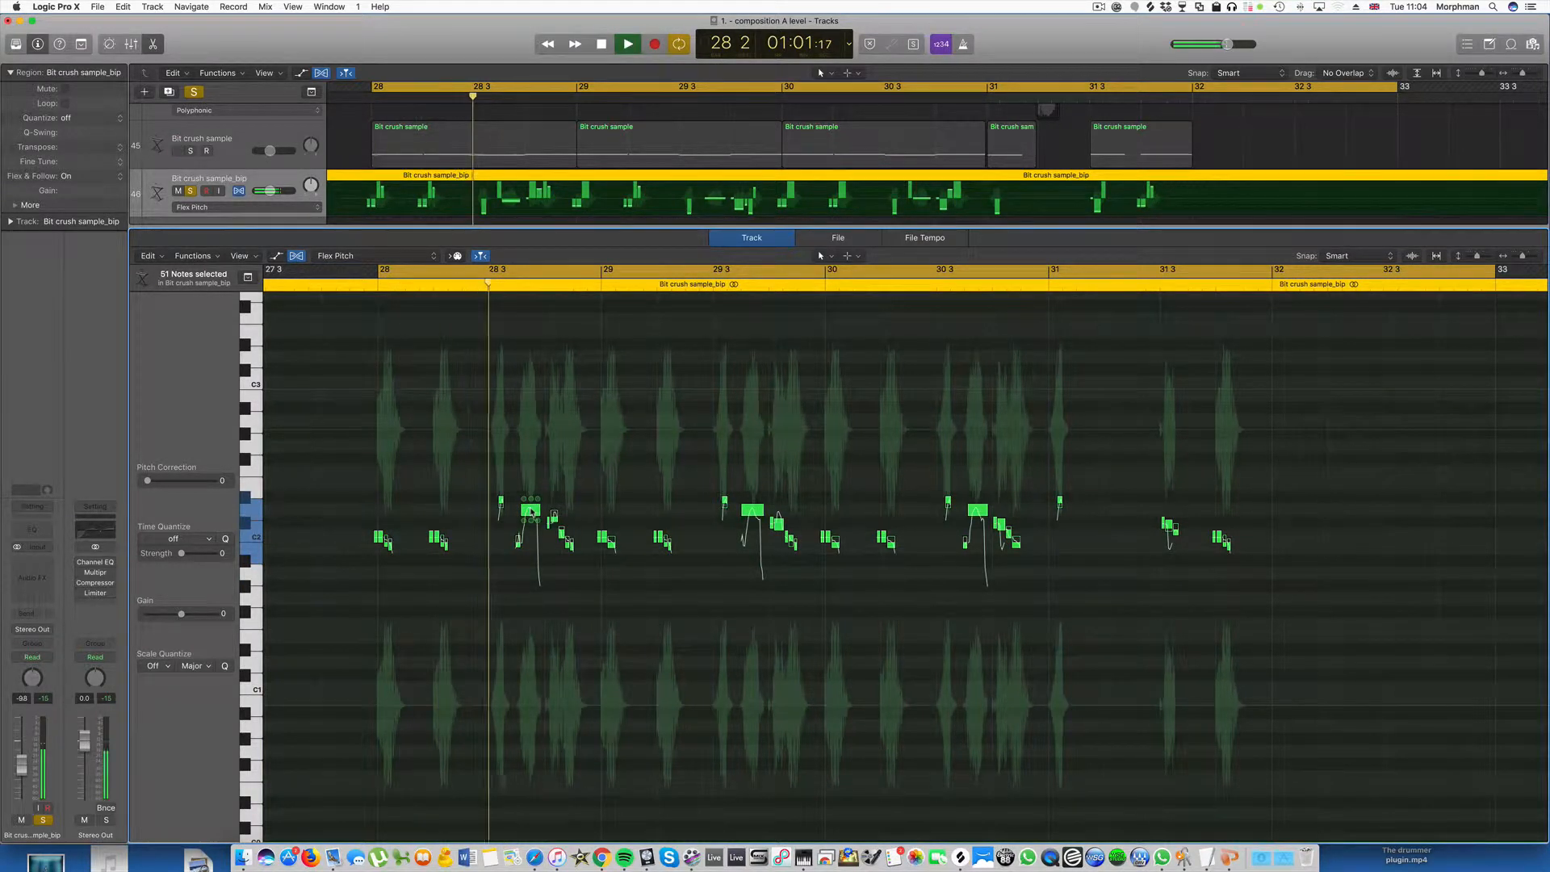
key(space)
drag(532, 512, 534, 427)
key(space)
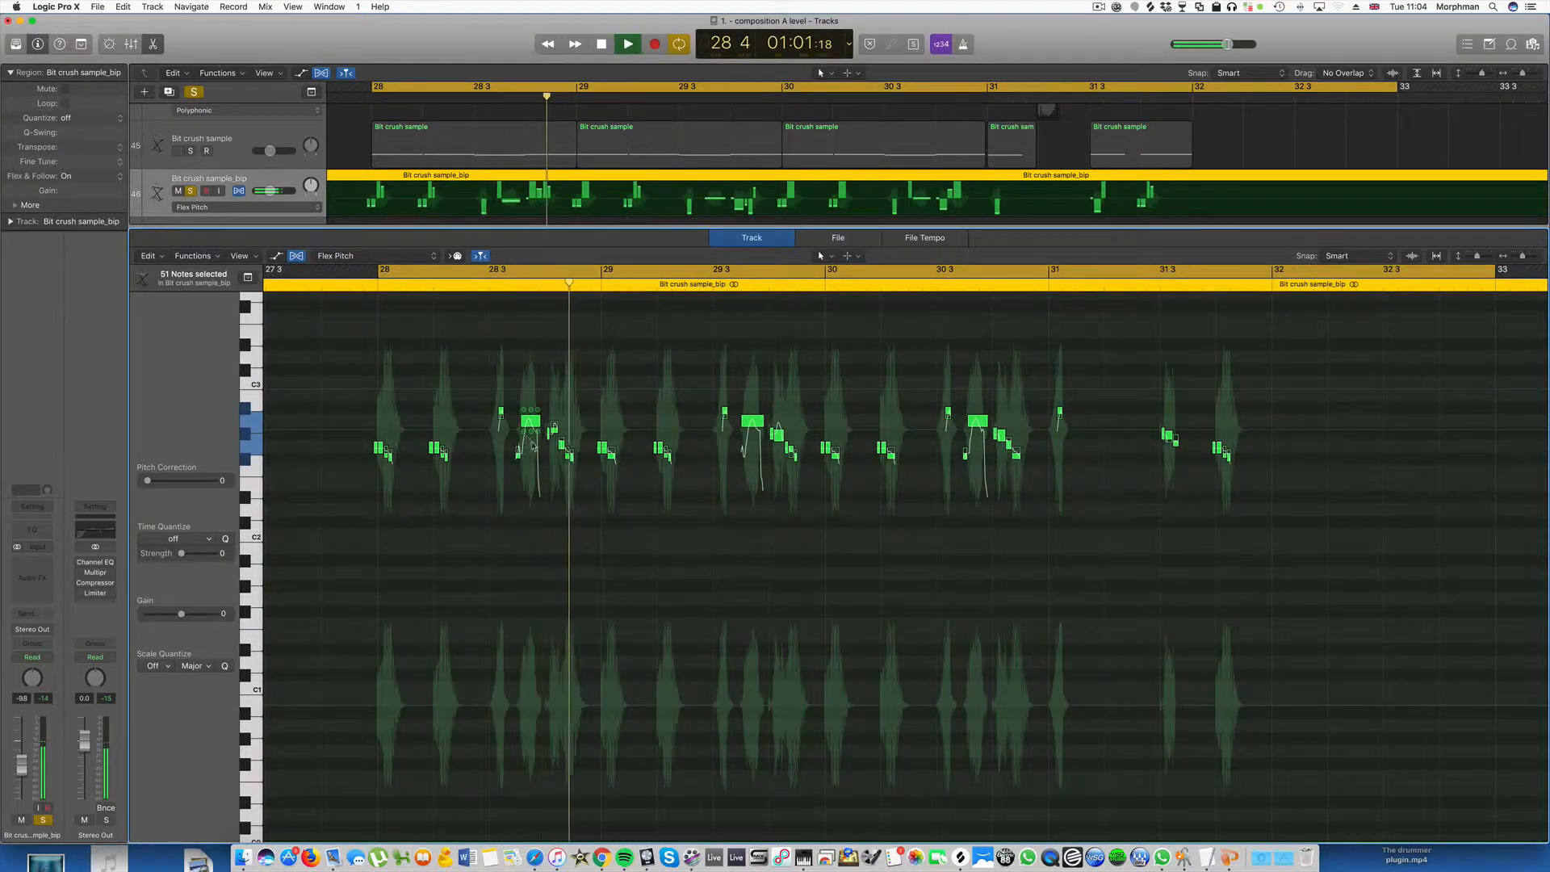
key(space)
Set the vibrato of the last short note in the first hit at bar 28 to about -215% and audition it.
click(360, 448)
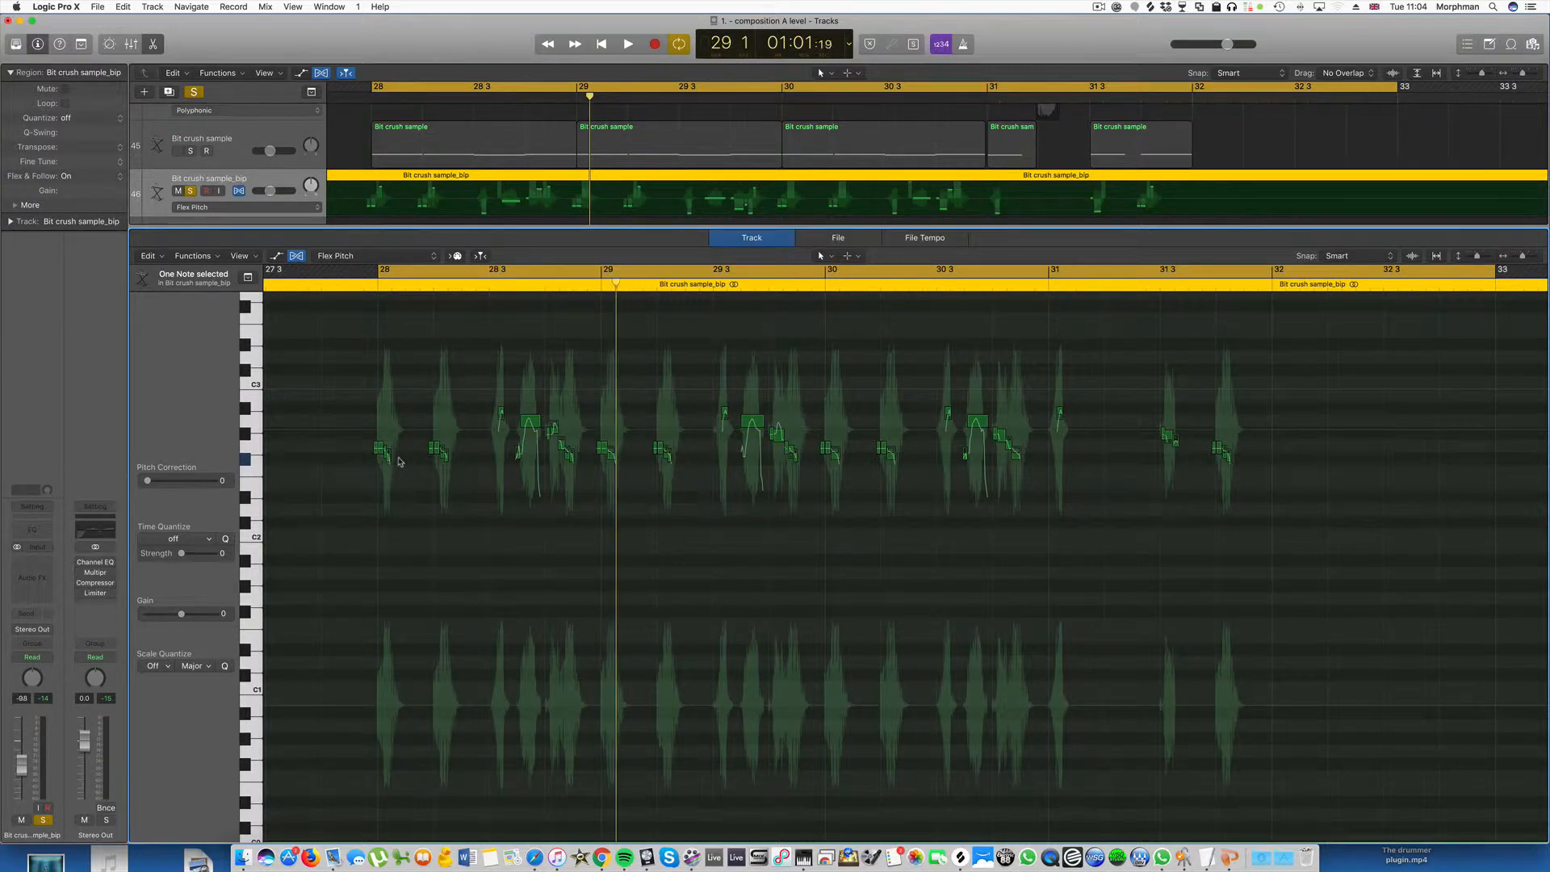
key(super+Right)
key(super+Right)
scroll(416, 461, left, 10)
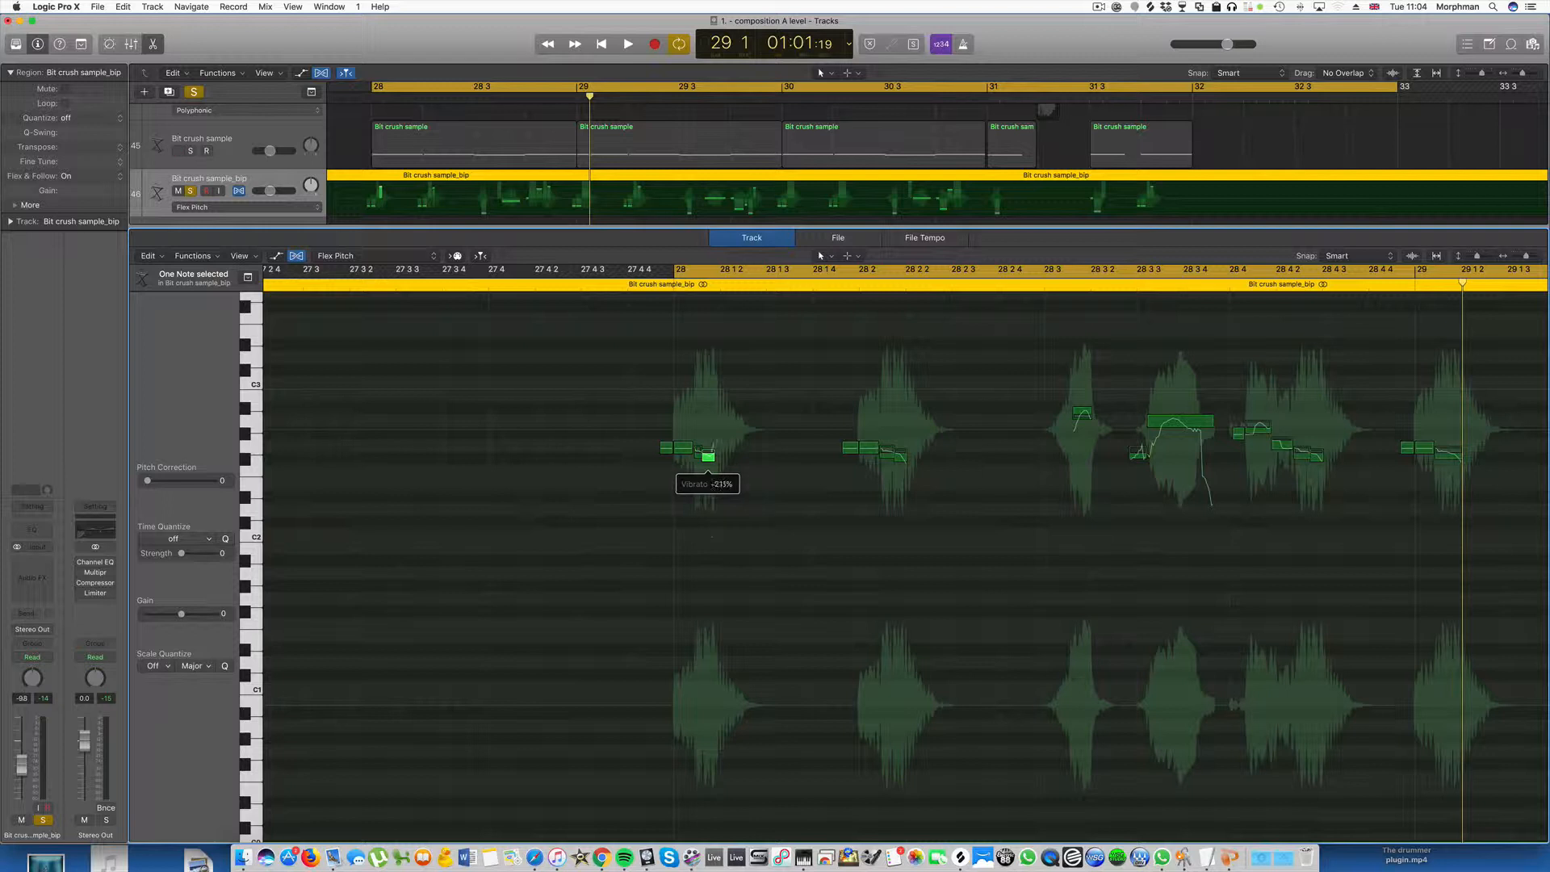
key(space)
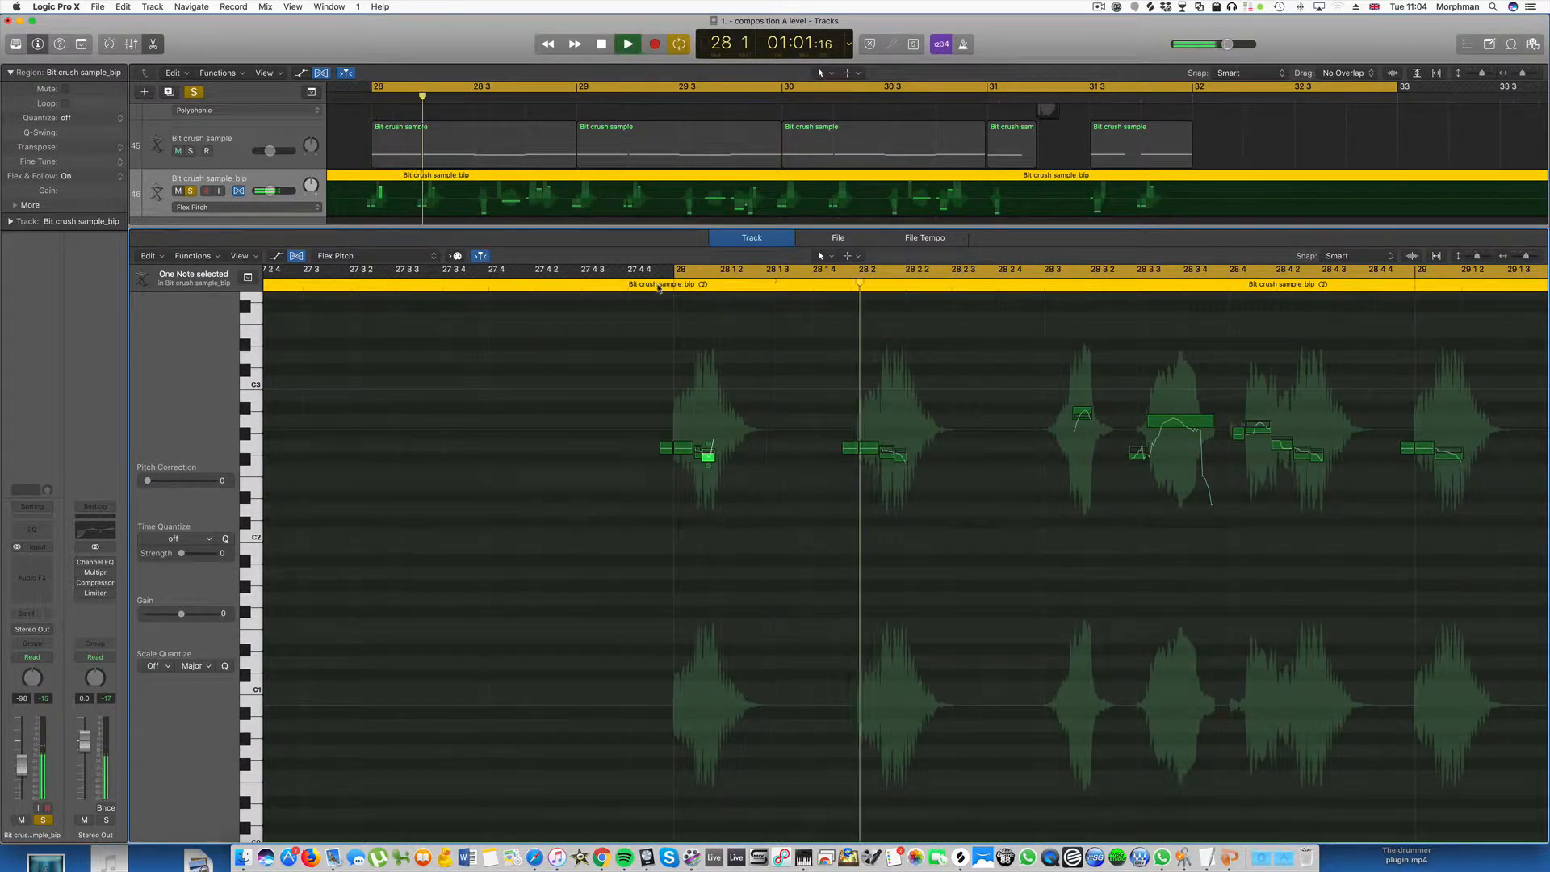
key(space)
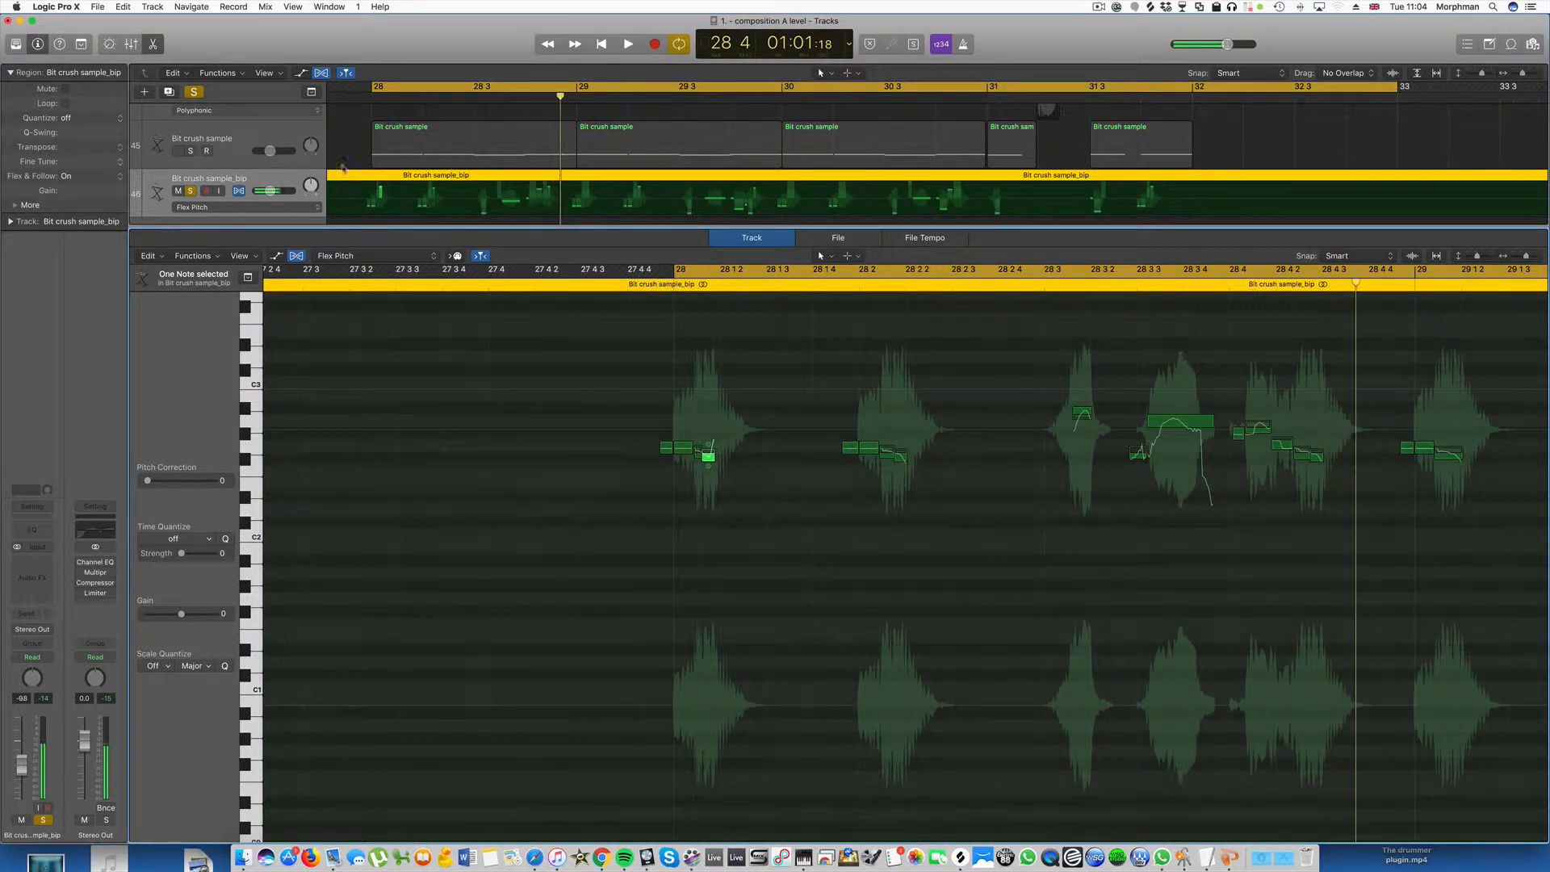
Unsolo the Bit crush sample_bip track and raise its volume to -5.0 dB while the full mix plays.
click(190, 192)
key(space)
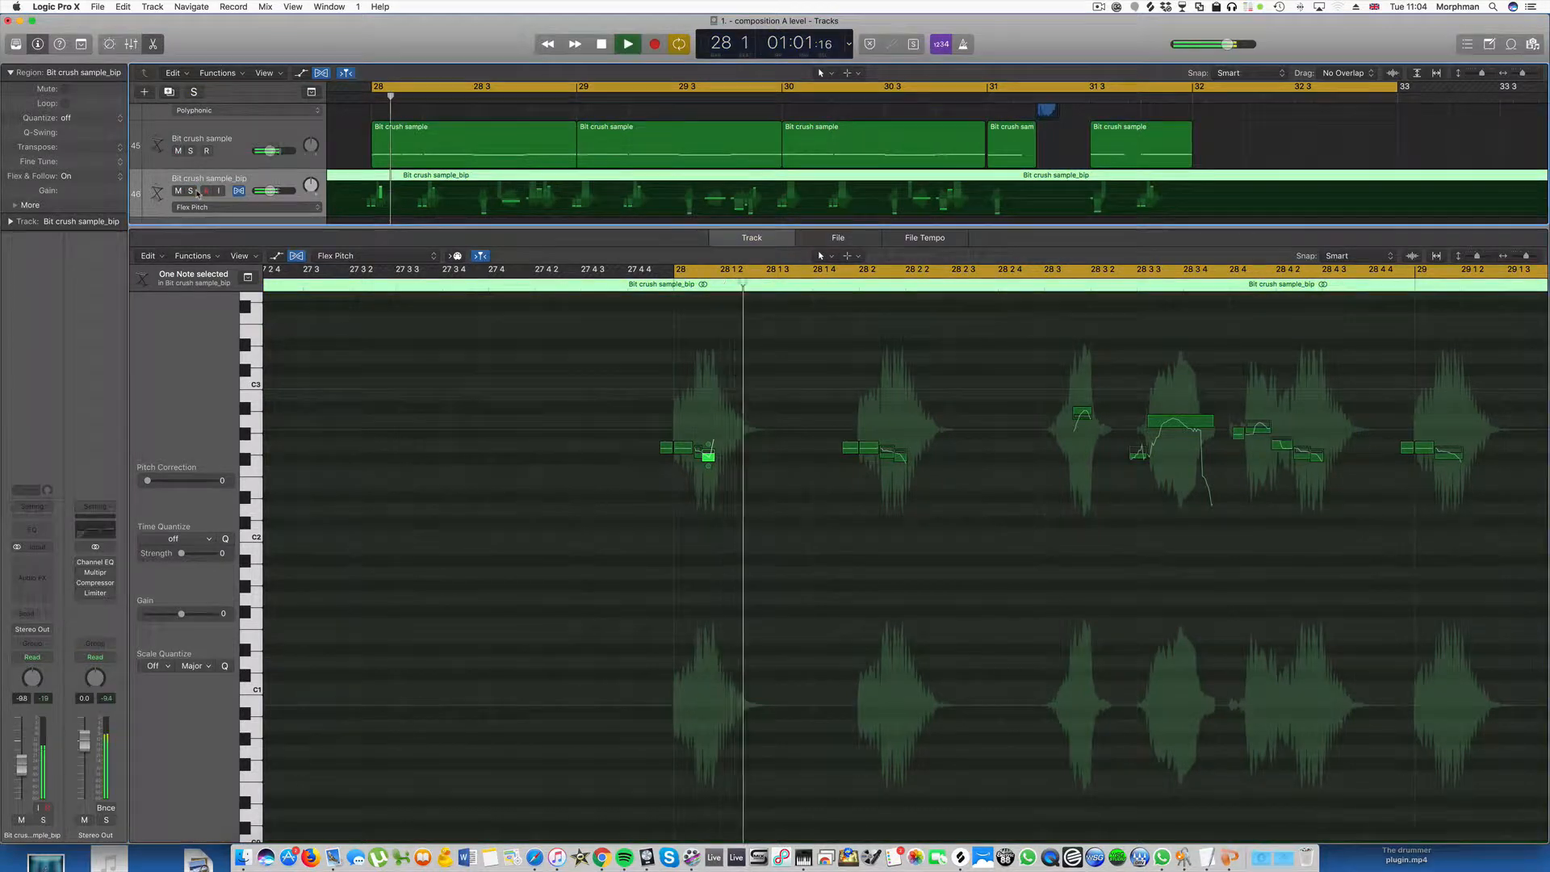
drag(270, 190, 284, 194)
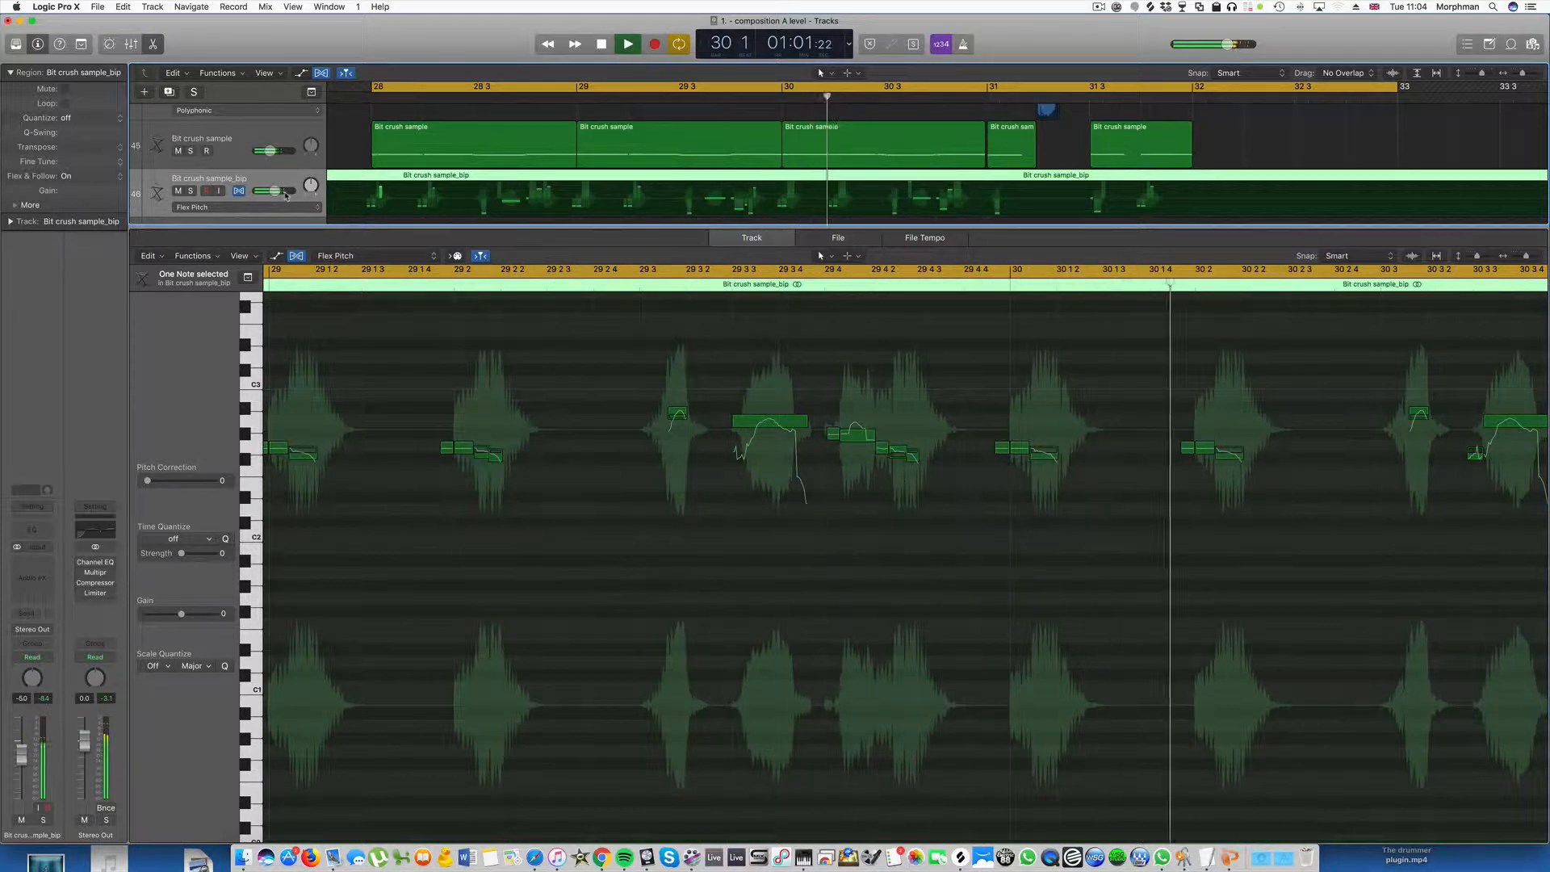
Close the note editor so that the arrangement fills the window again.
key(p)
key(p)
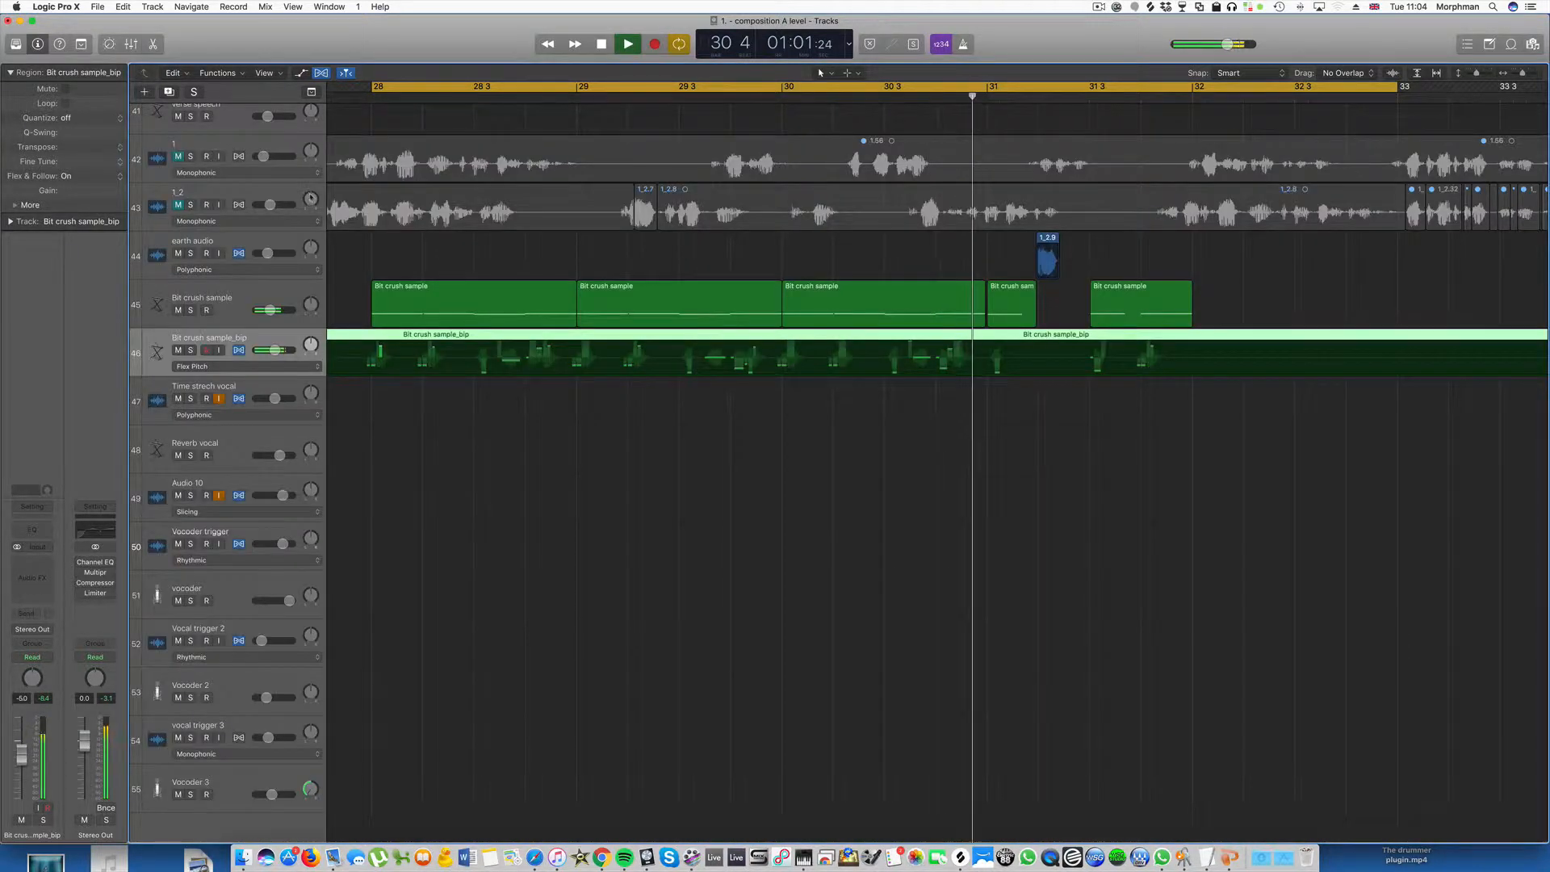
key(p)
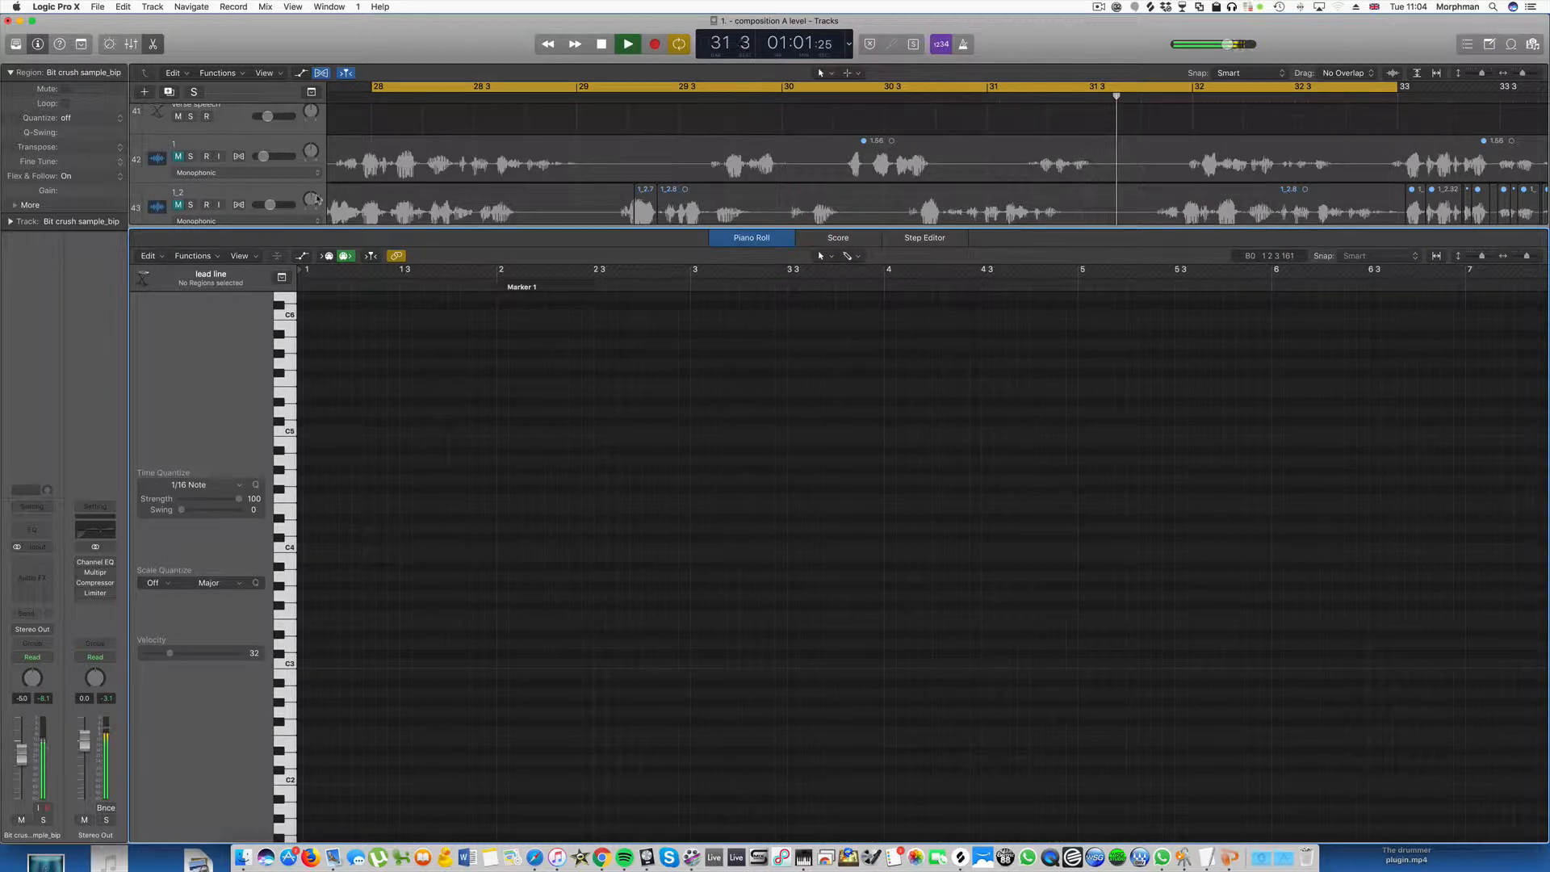
key(x)
key(x)
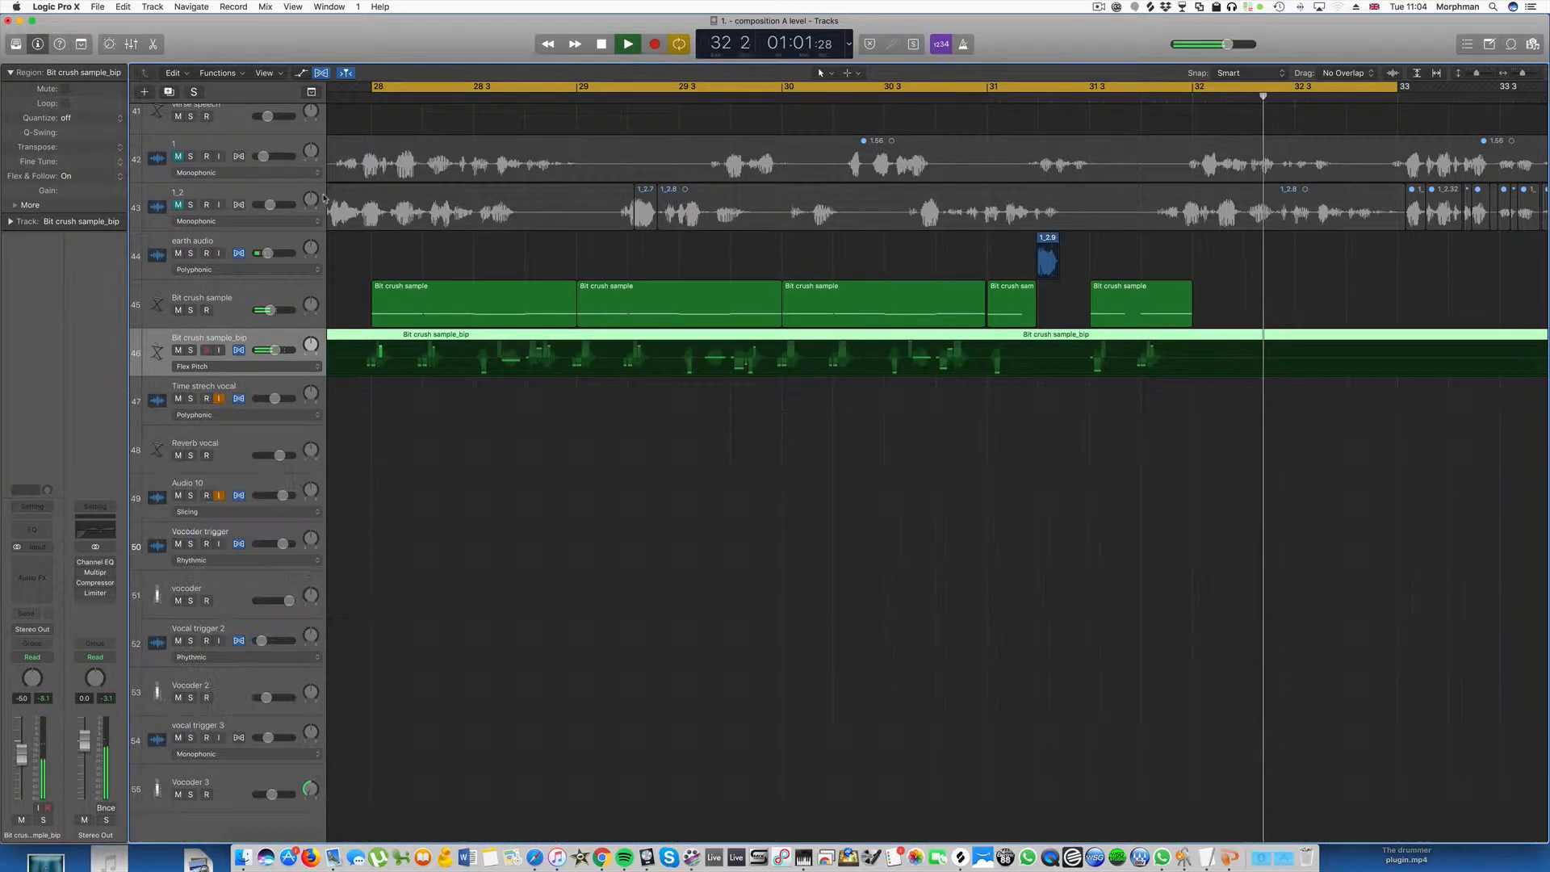
Stop playback and mute the bounced Bit crush sample_bip track in the wider arrangement.
key(super+Left)
key(super+Left)
key(super+Left)
scroll(344, 187, right, 7)
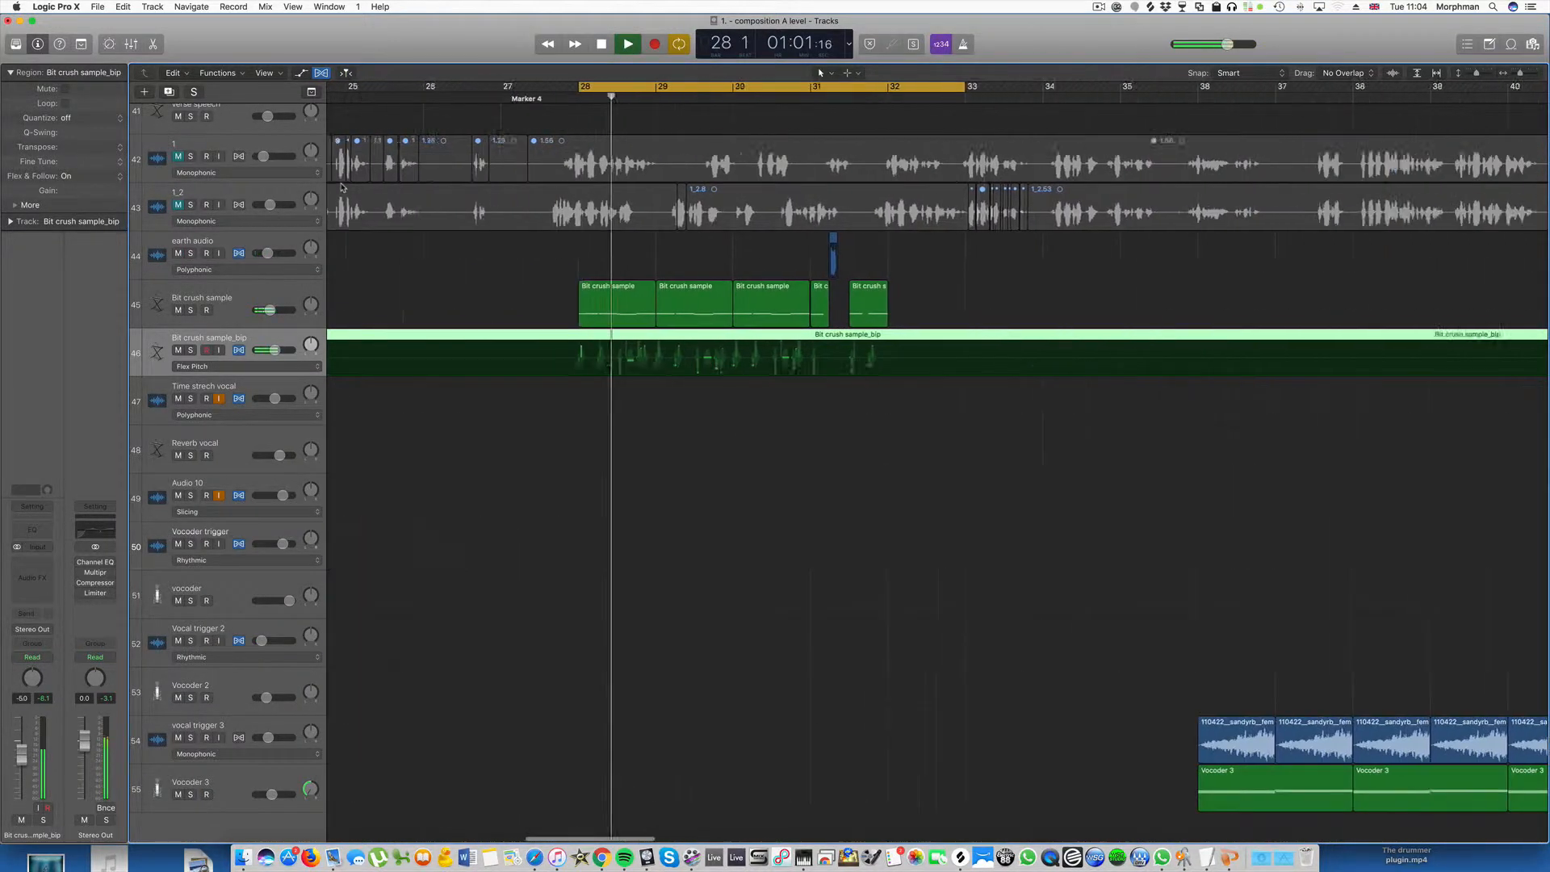
scroll(344, 187, left, 2)
key(super+Left)
key(super+Up)
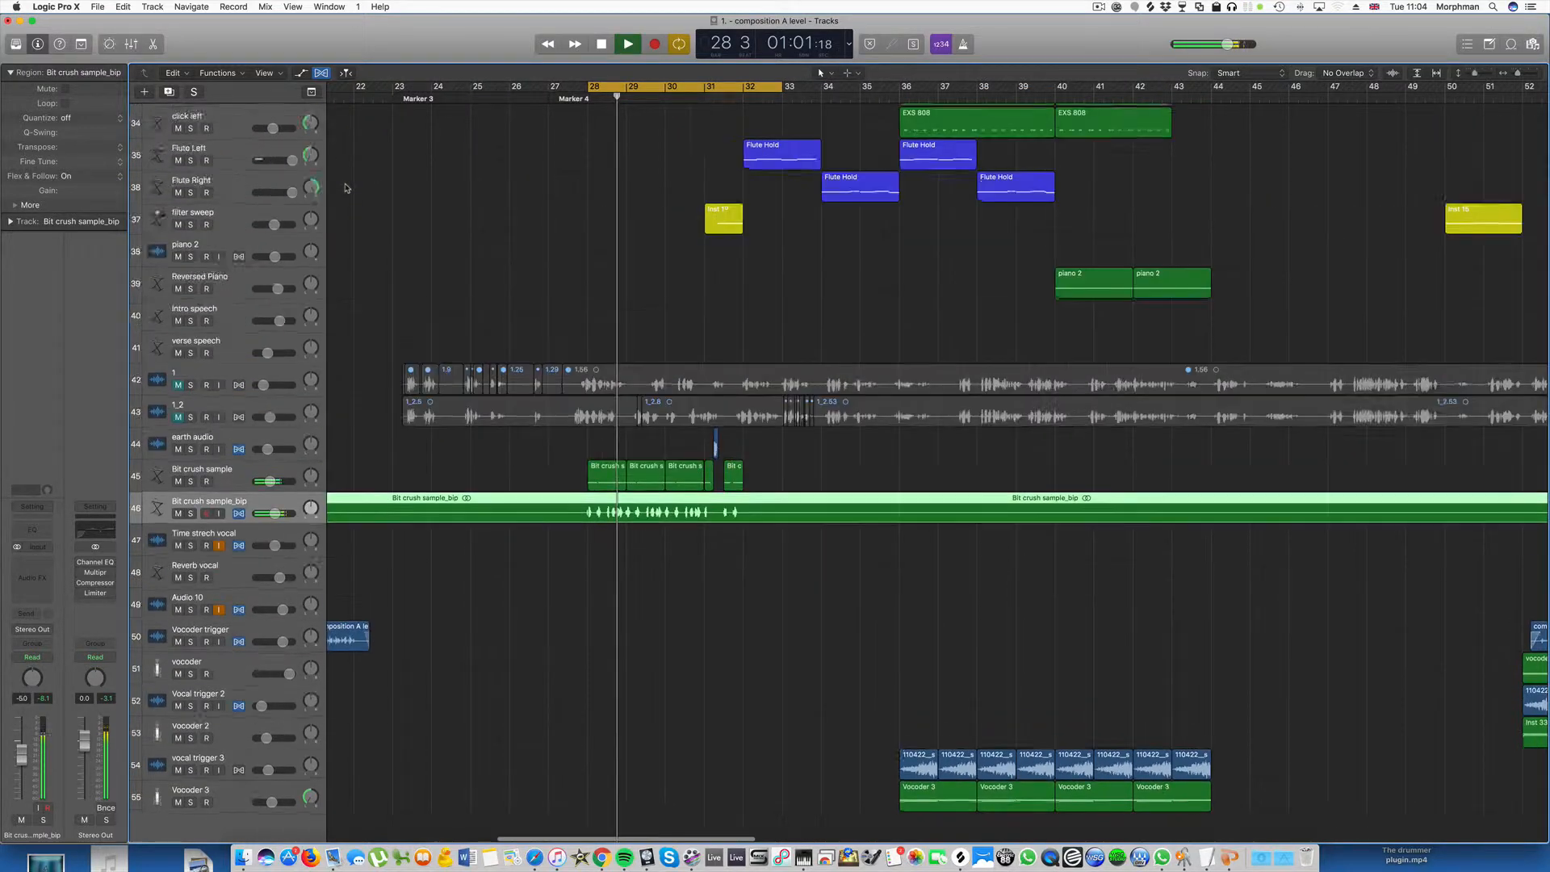
key(super+Up)
key(space)
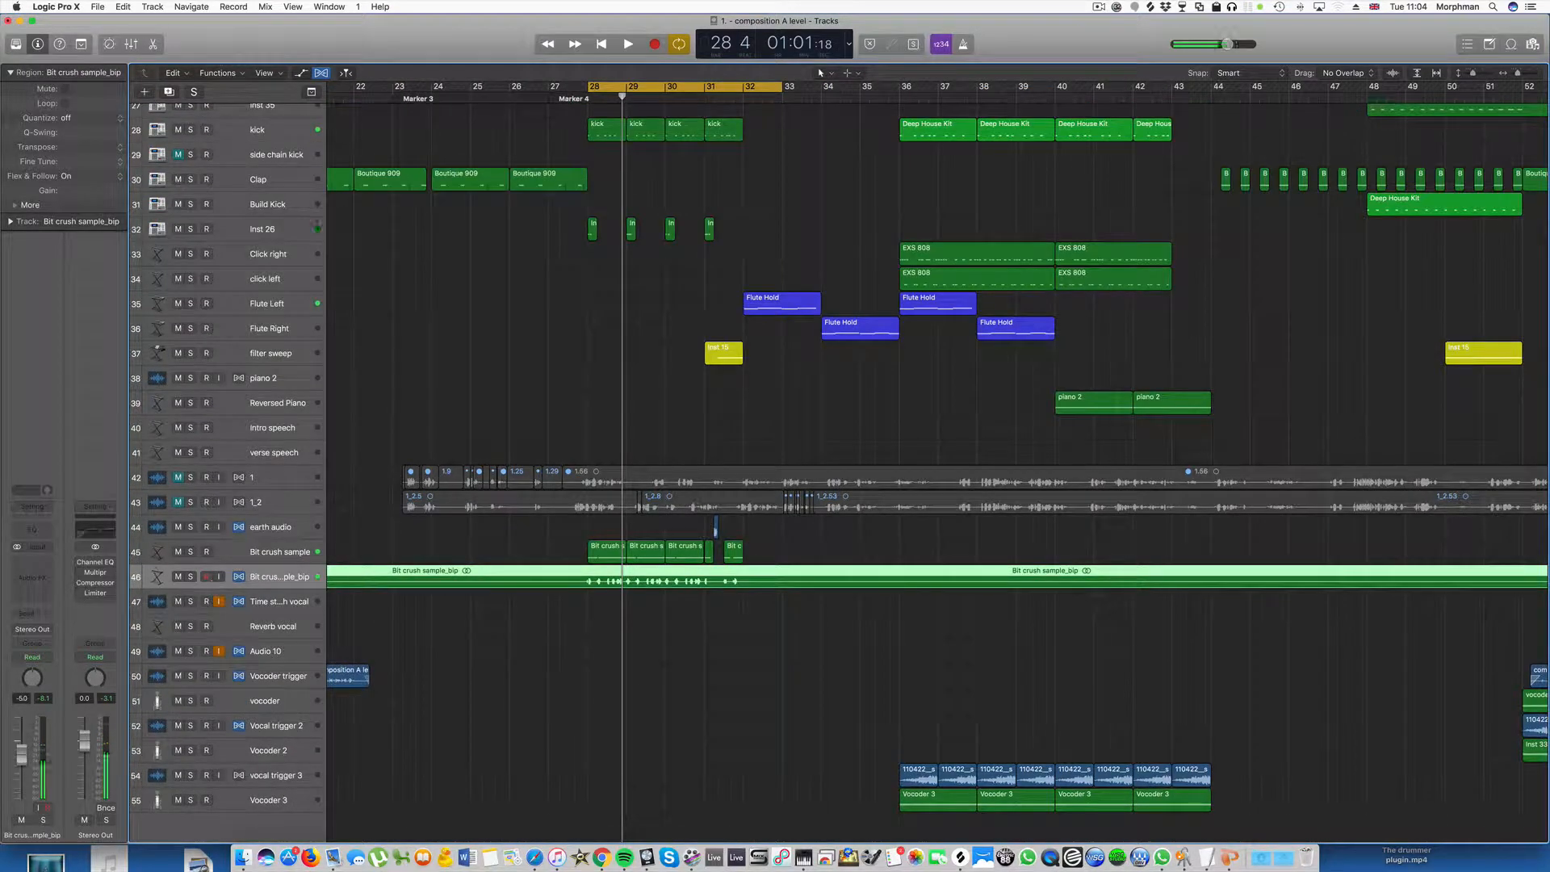
click(178, 577)
Show all tracks of the arrangement and set the cycle range to about bars 20 to 35.
key(super+Left)
key(super+Left)
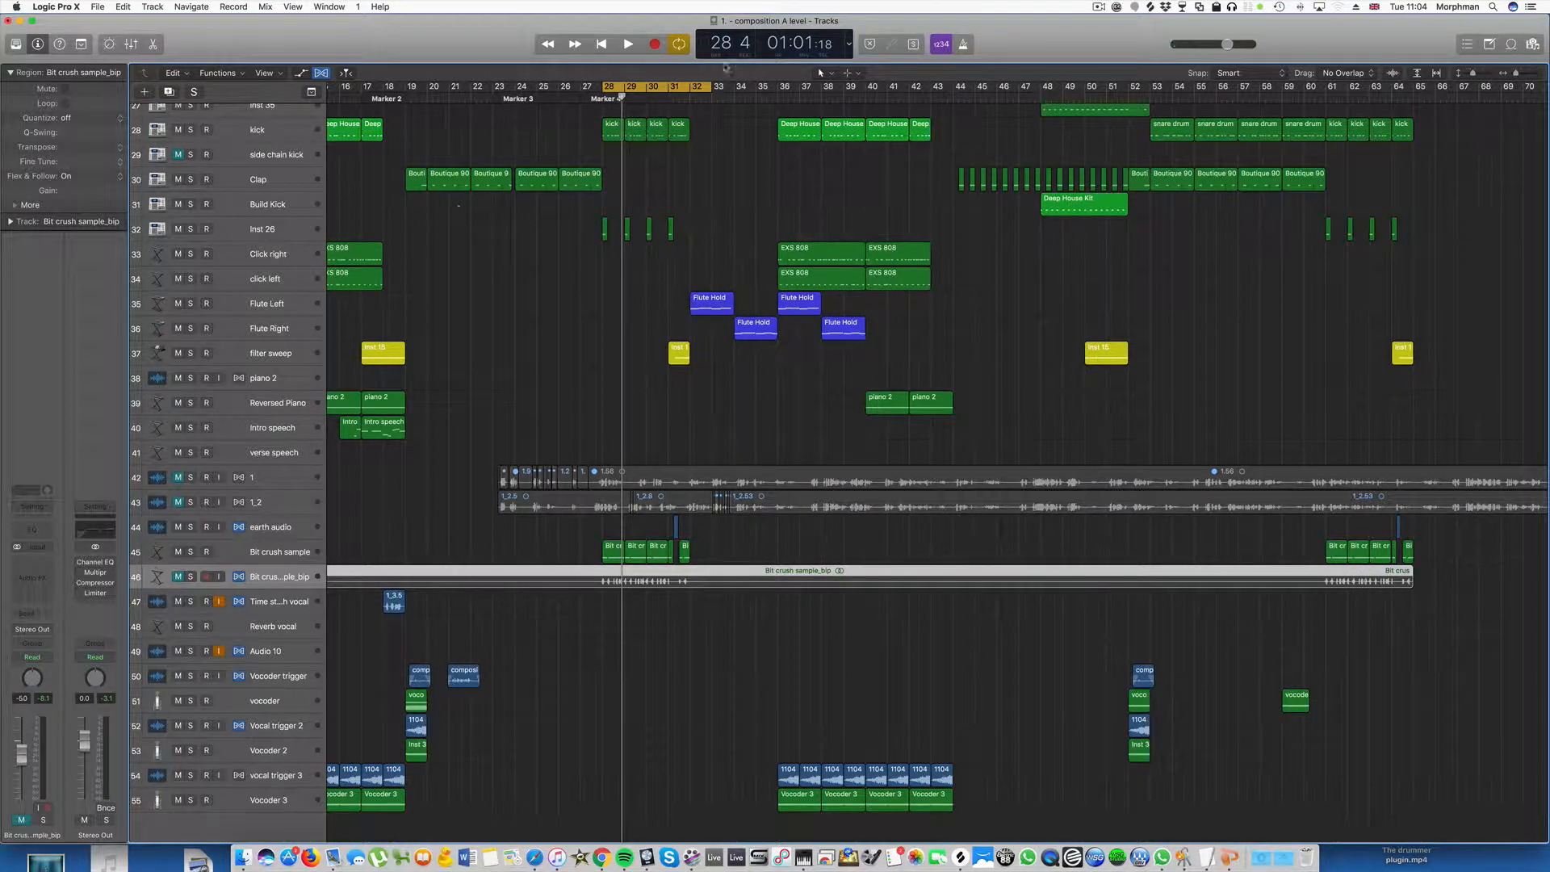
scroll(581, 230, left, 5)
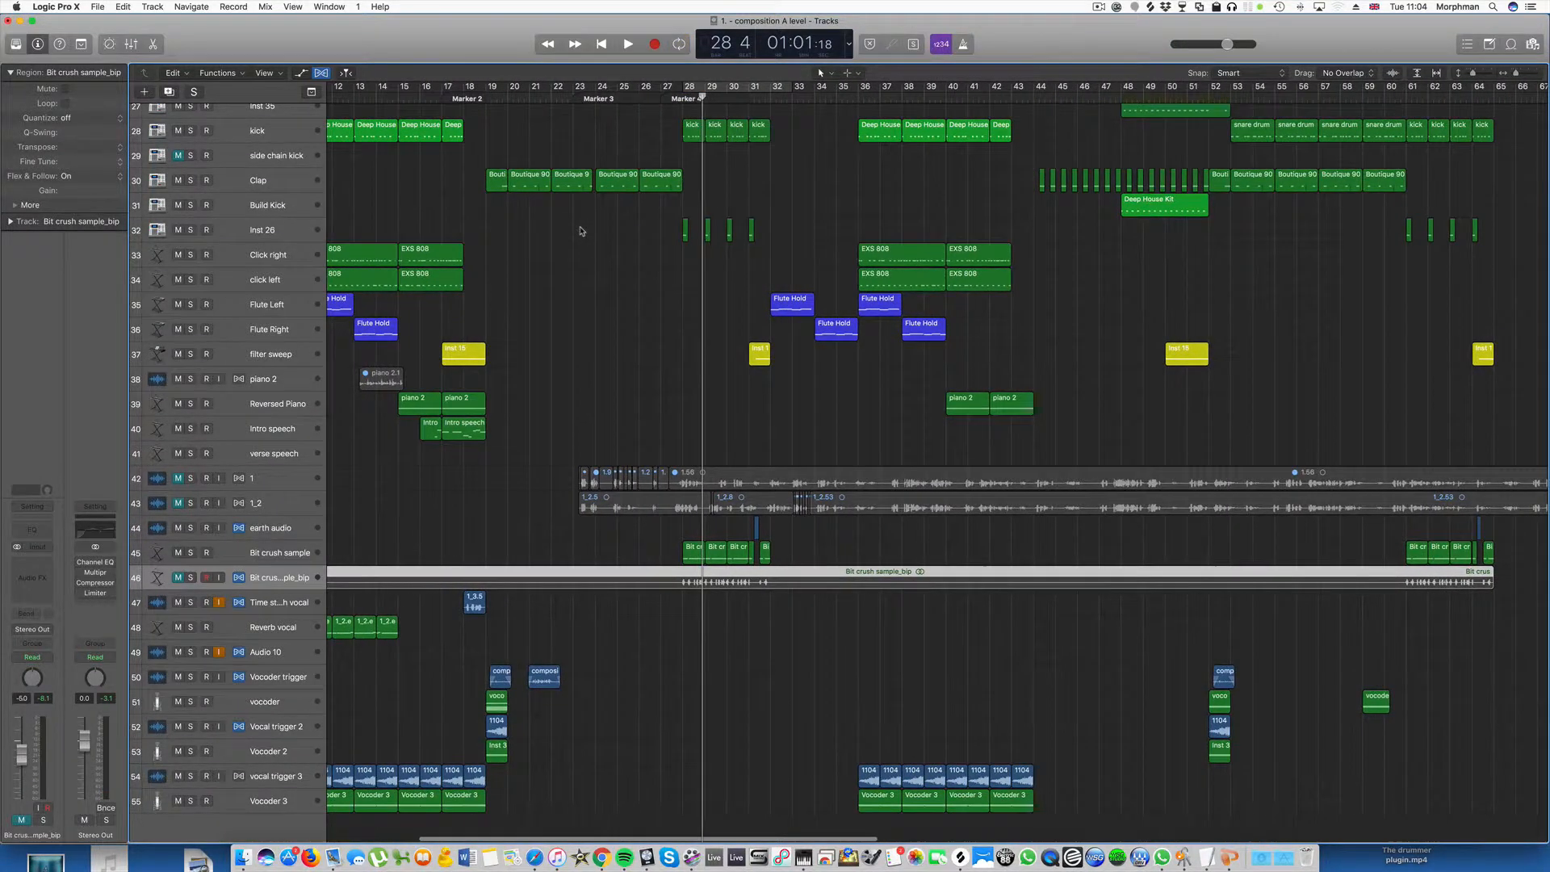
key(super+Up)
key(super+Up)
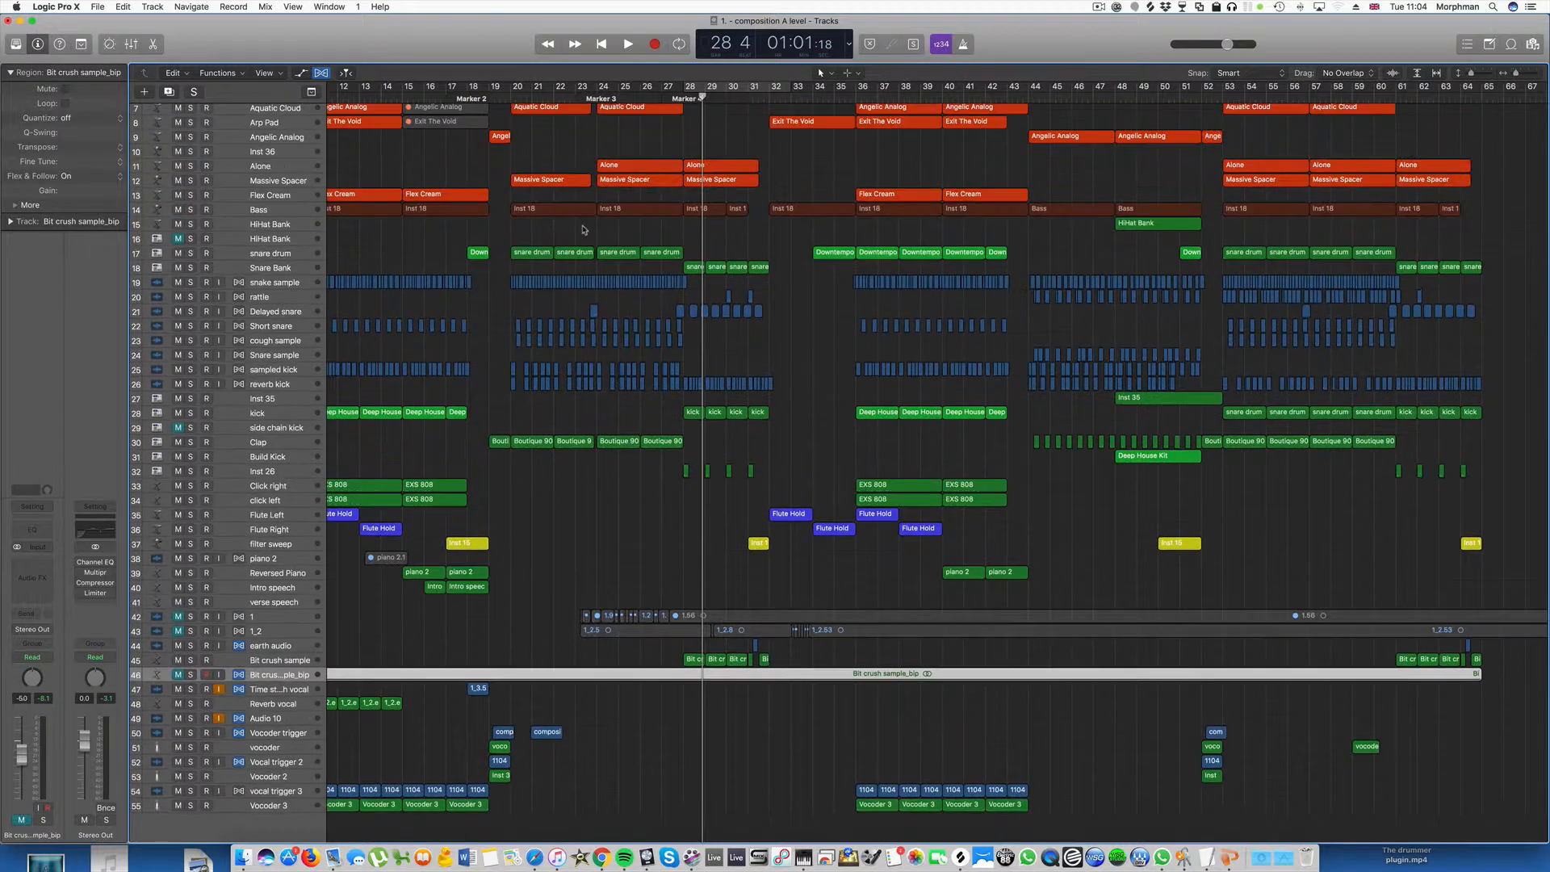
scroll(585, 230, down, 3)
scroll(585, 230, down, 2)
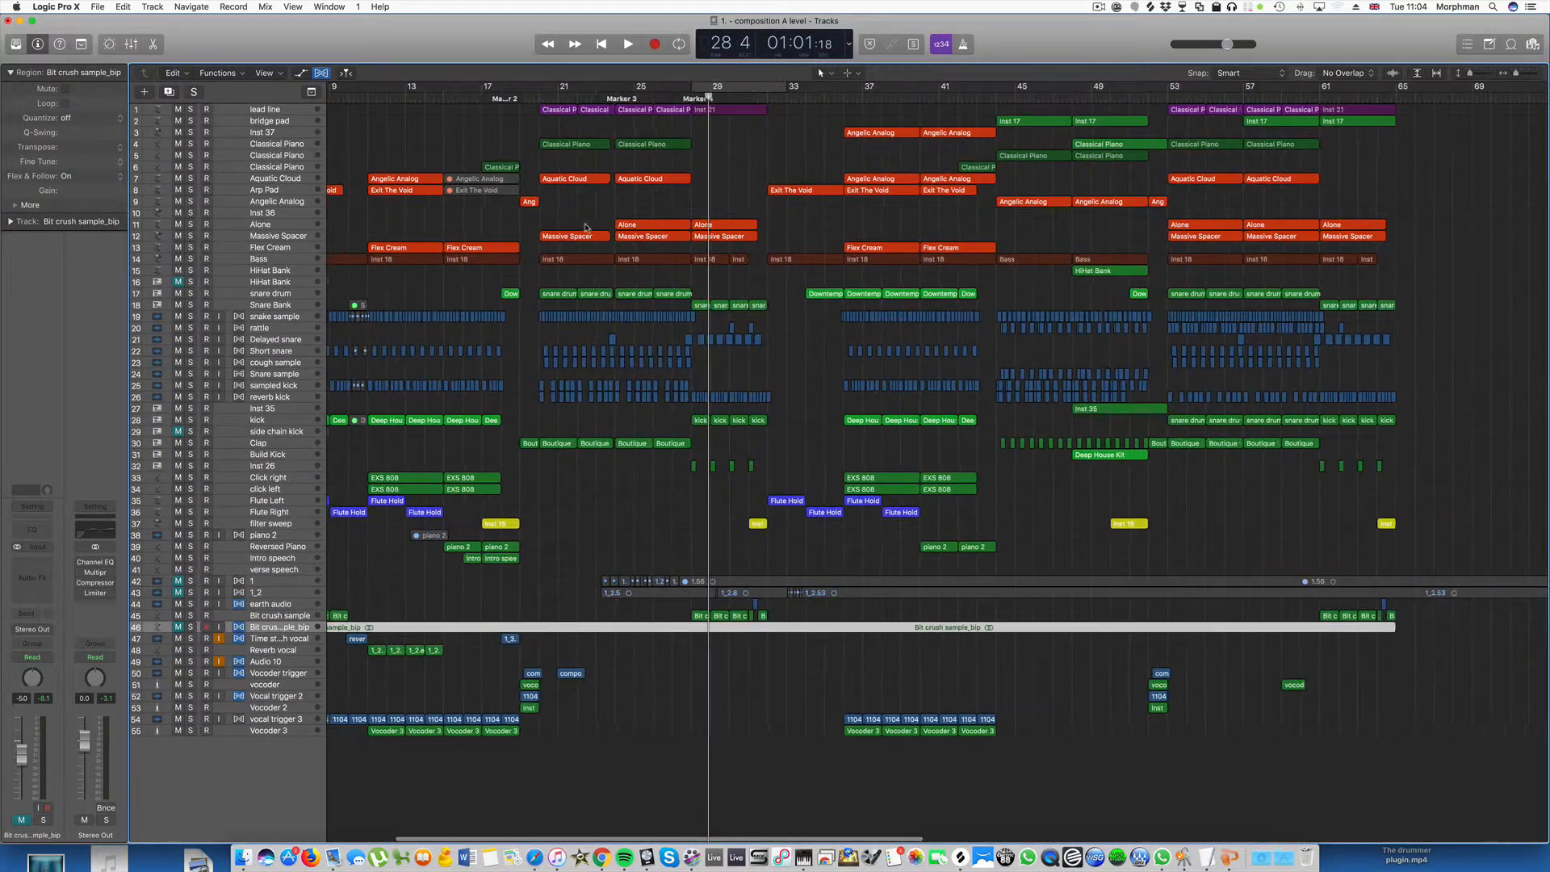
scroll(587, 228, left, 3)
scroll(587, 228, left, 1)
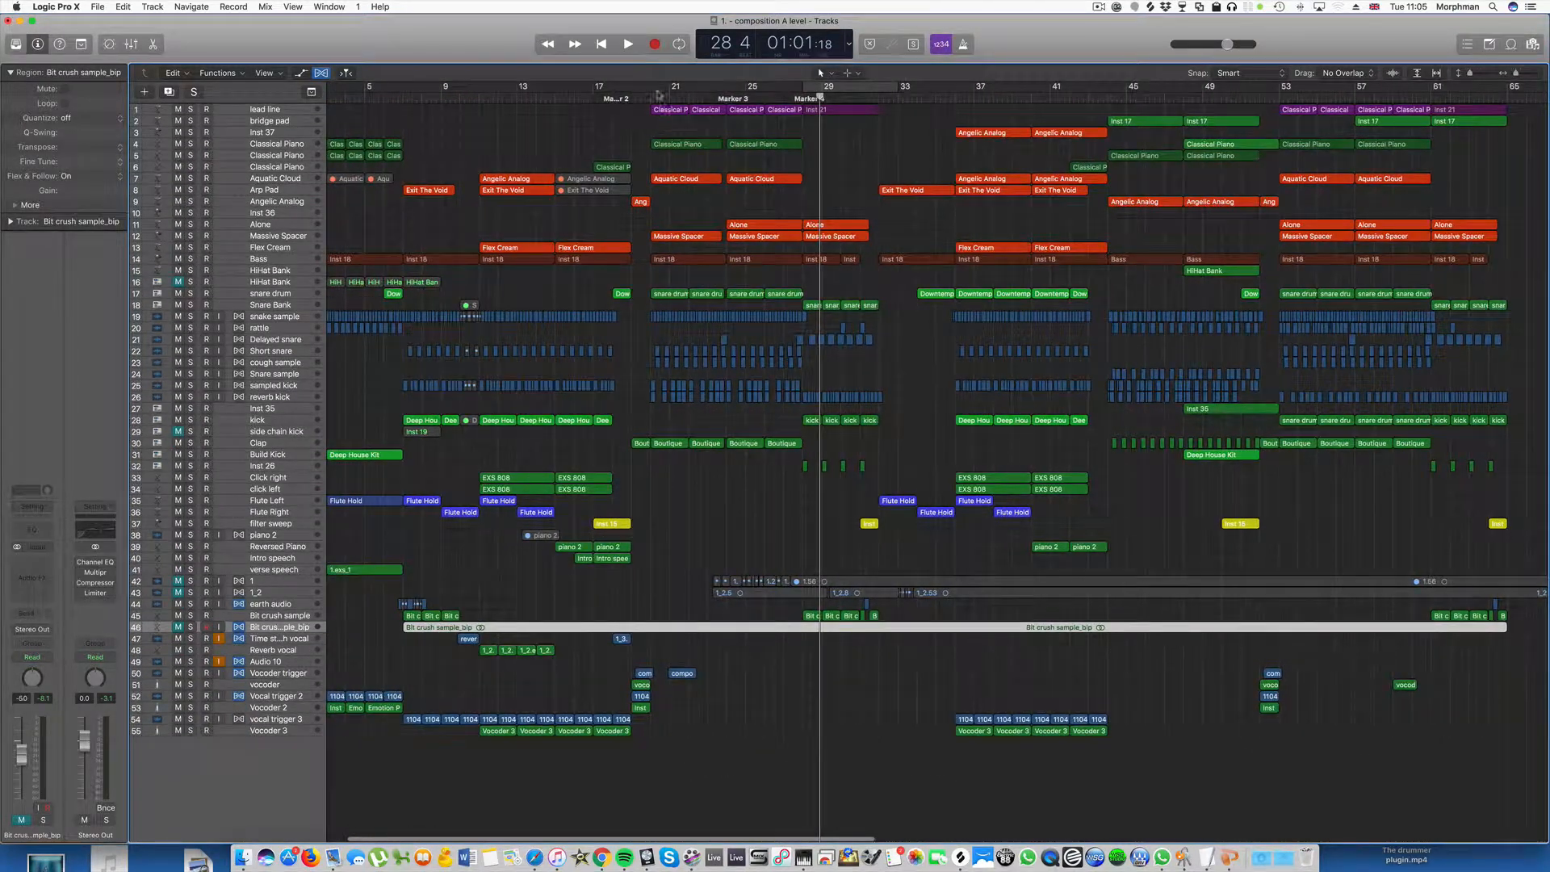
drag(654, 90, 935, 90)
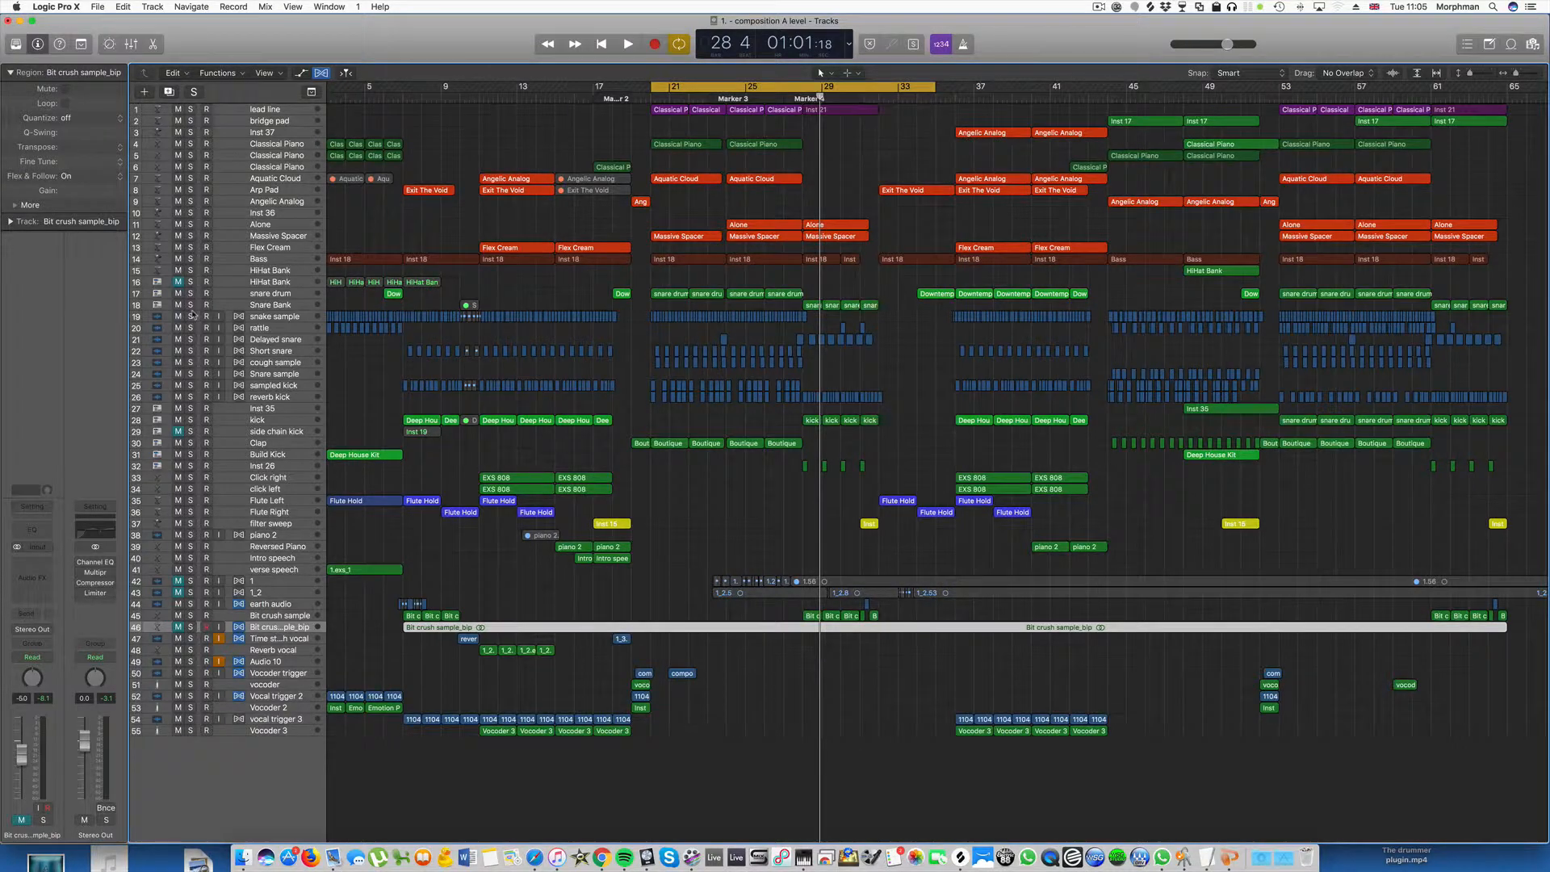
Audition the sampled drum tracks from snake sample to reverb kick in solo and check their levels in the mixer.
drag(191, 317, 191, 398)
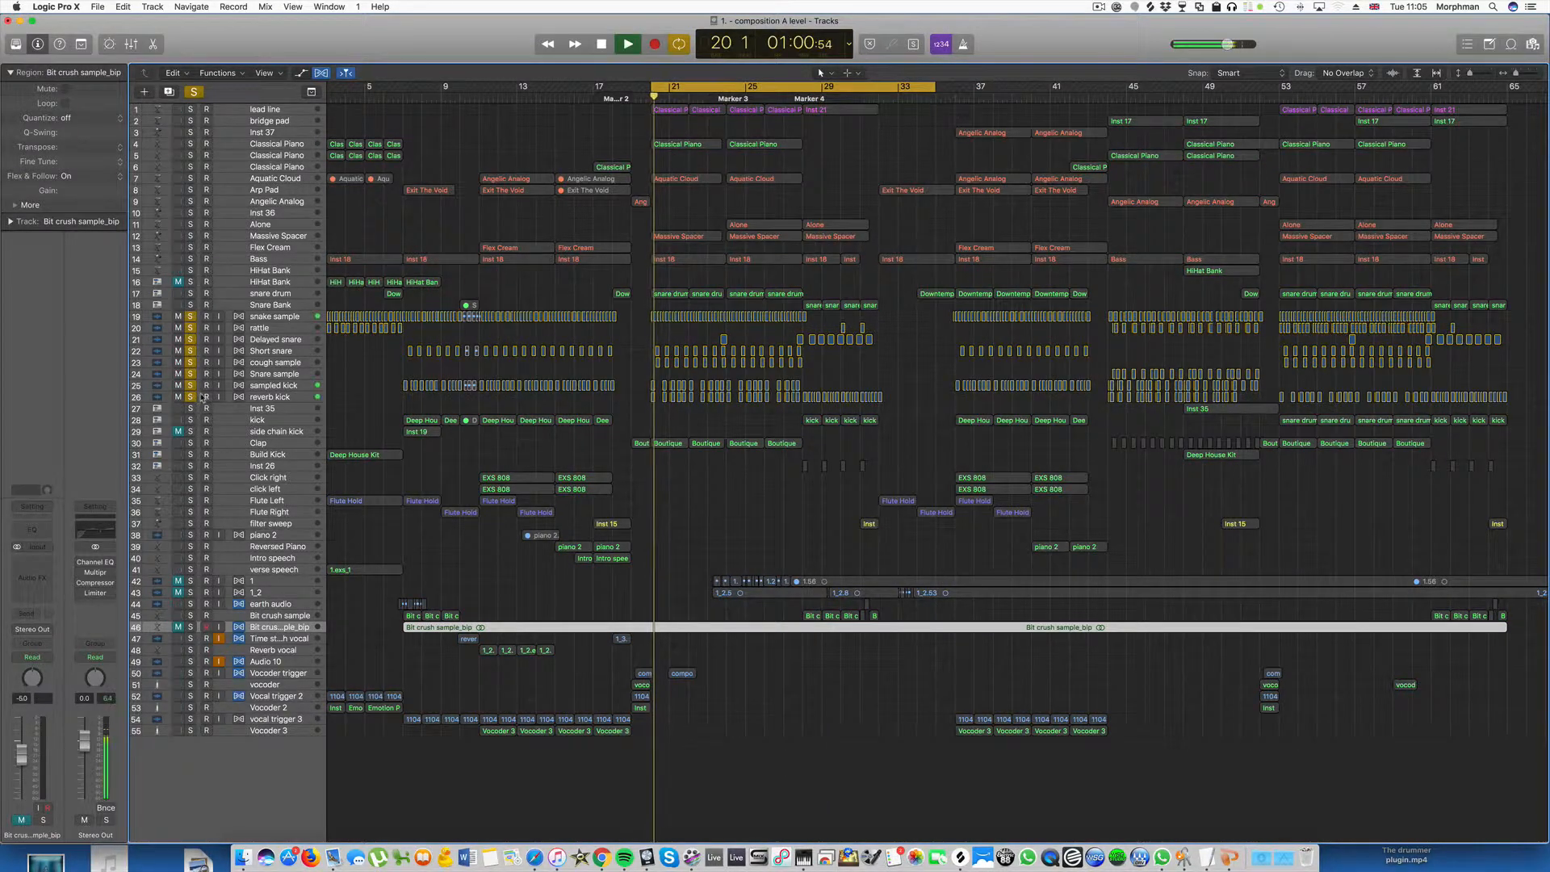
key(x)
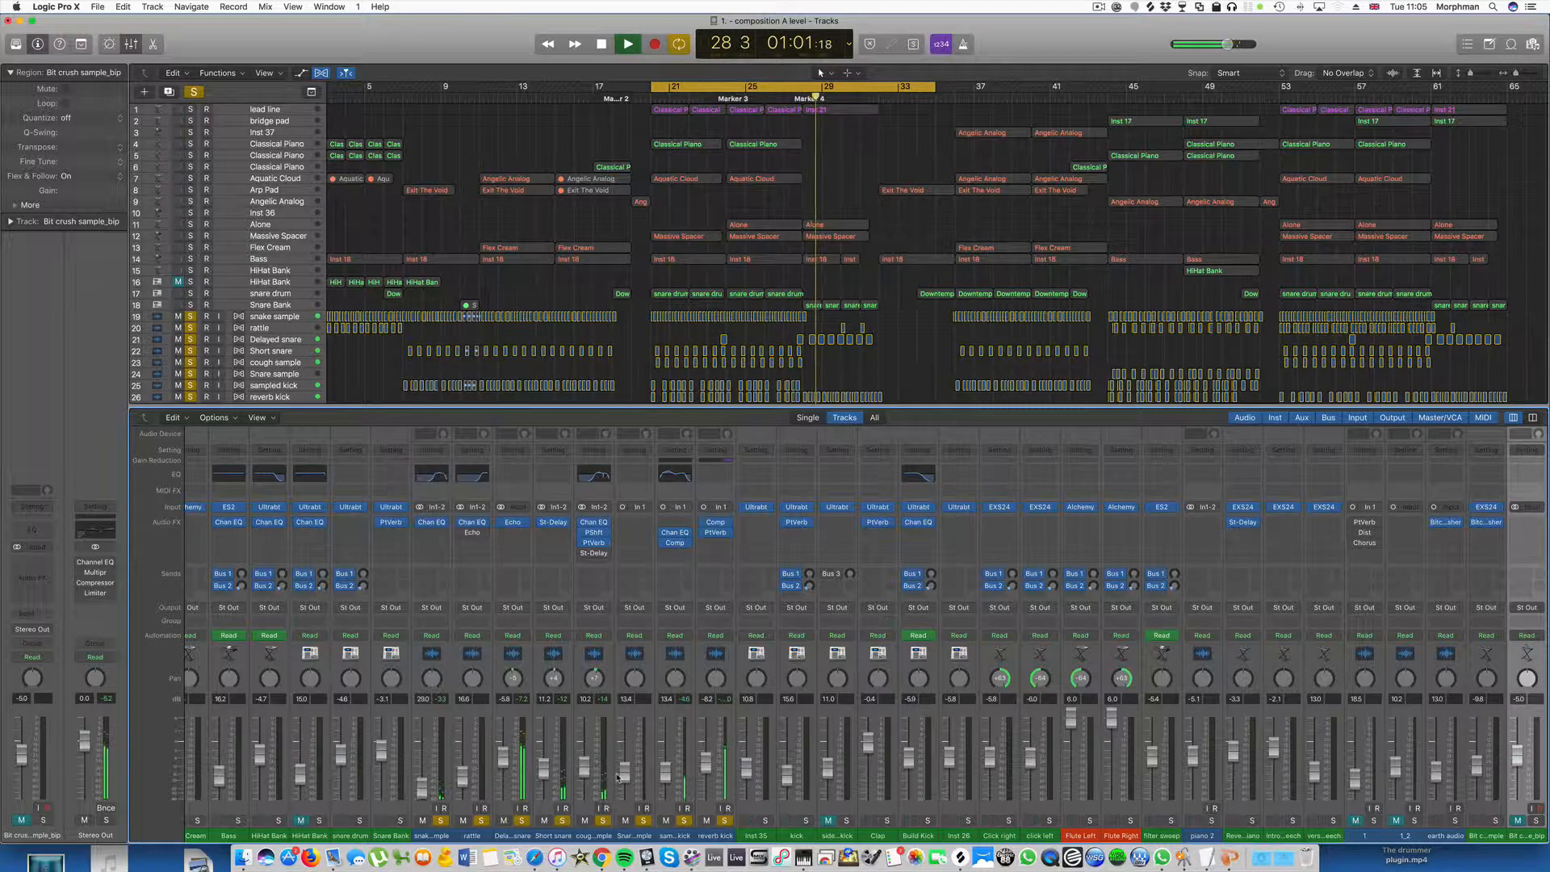
key(space)
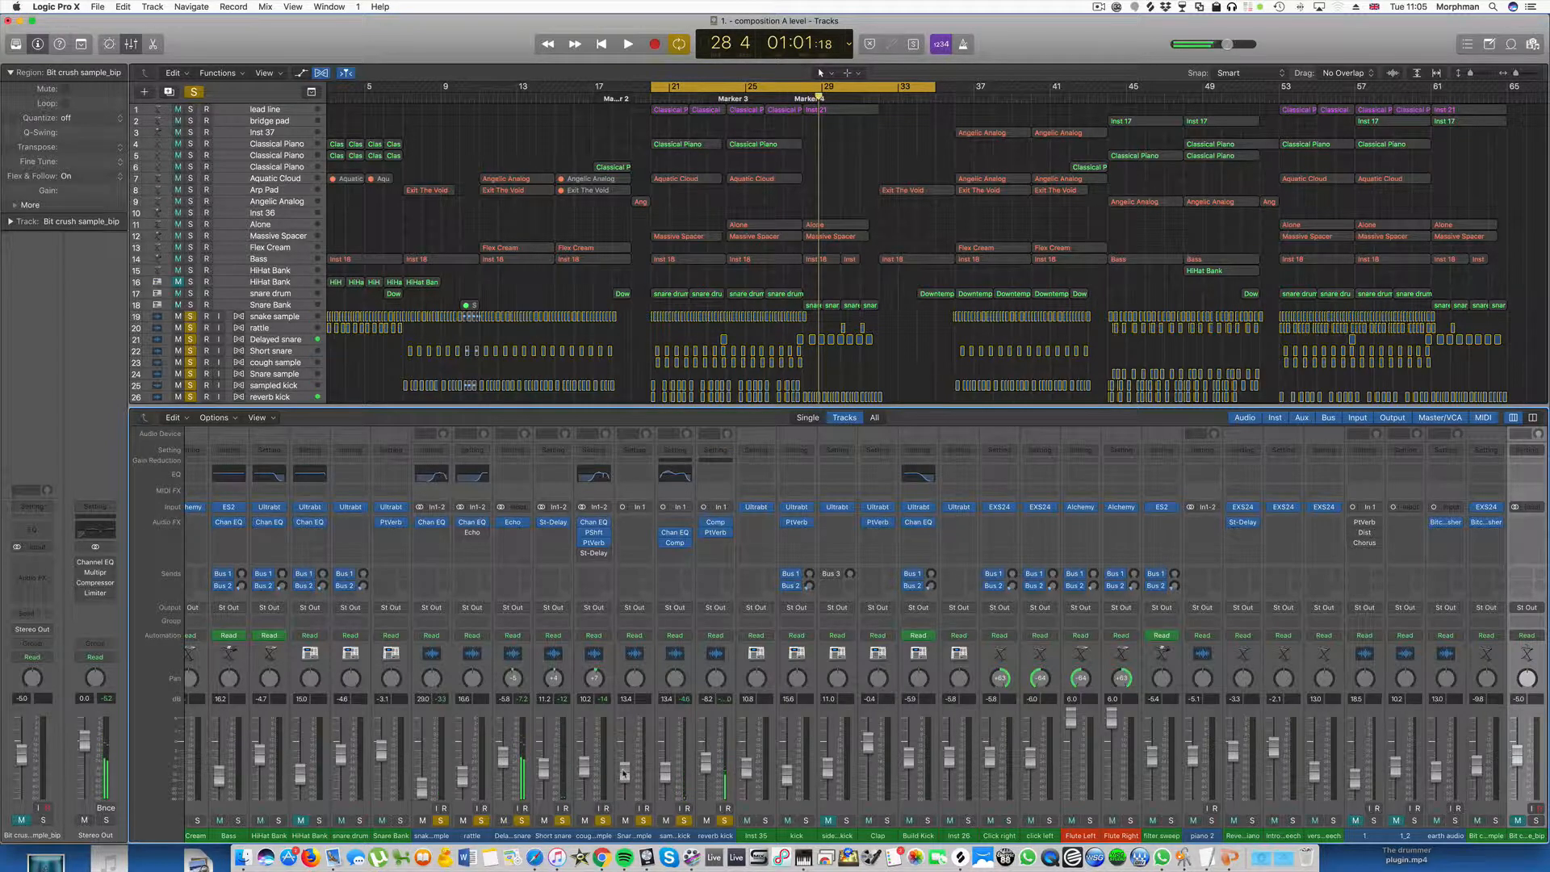
key(p)
key(p)
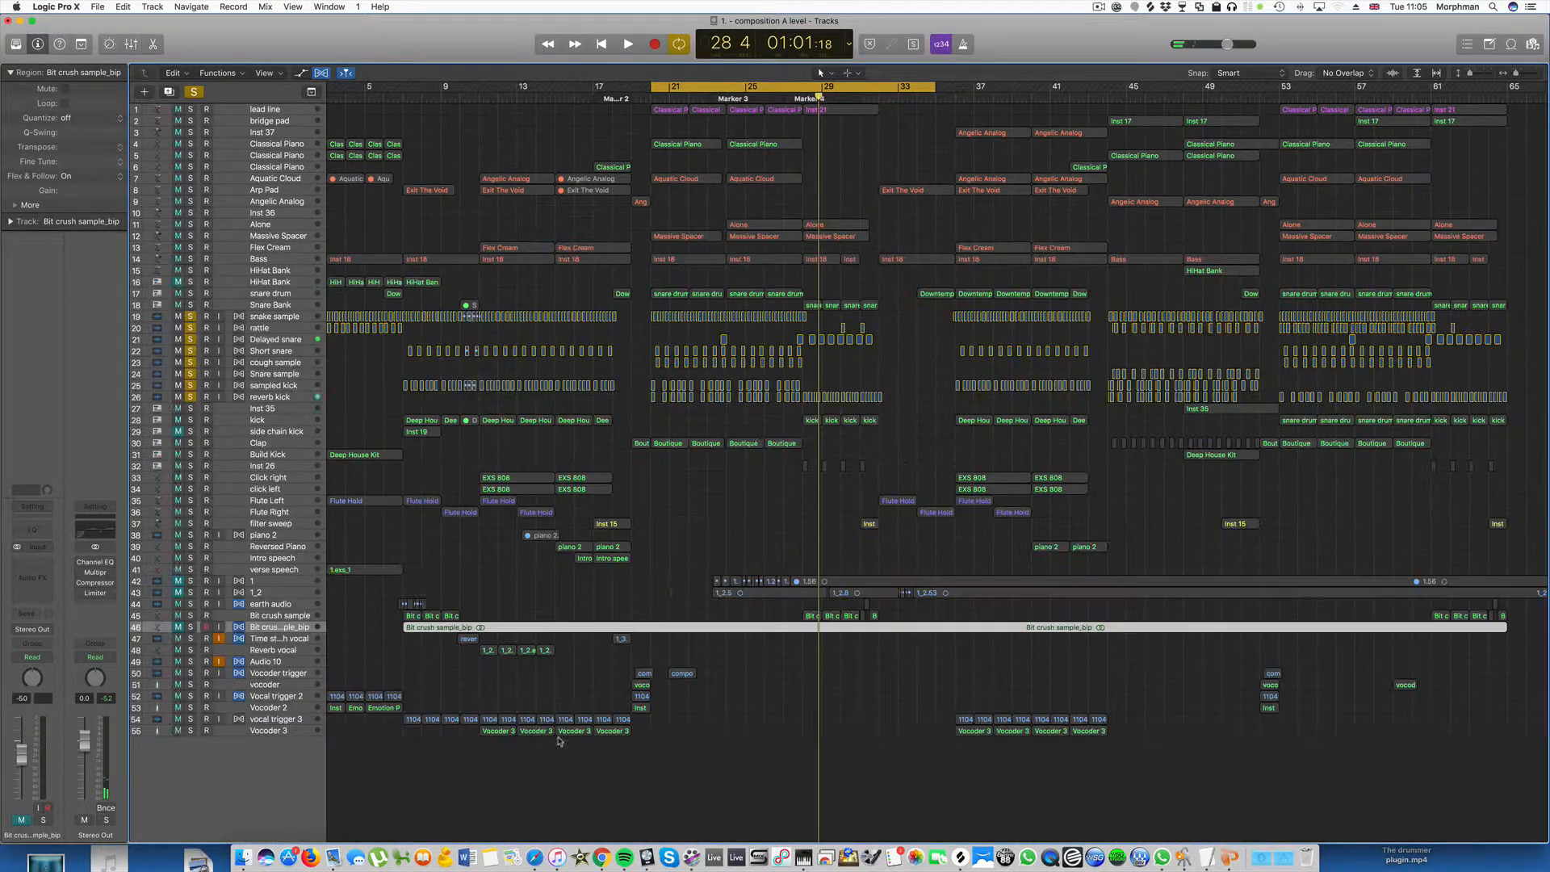
Group the tracks from snake sample to reverb kick into a summing stack and rename the stack Drums.
shift+click(267, 319)
click(292, 654)
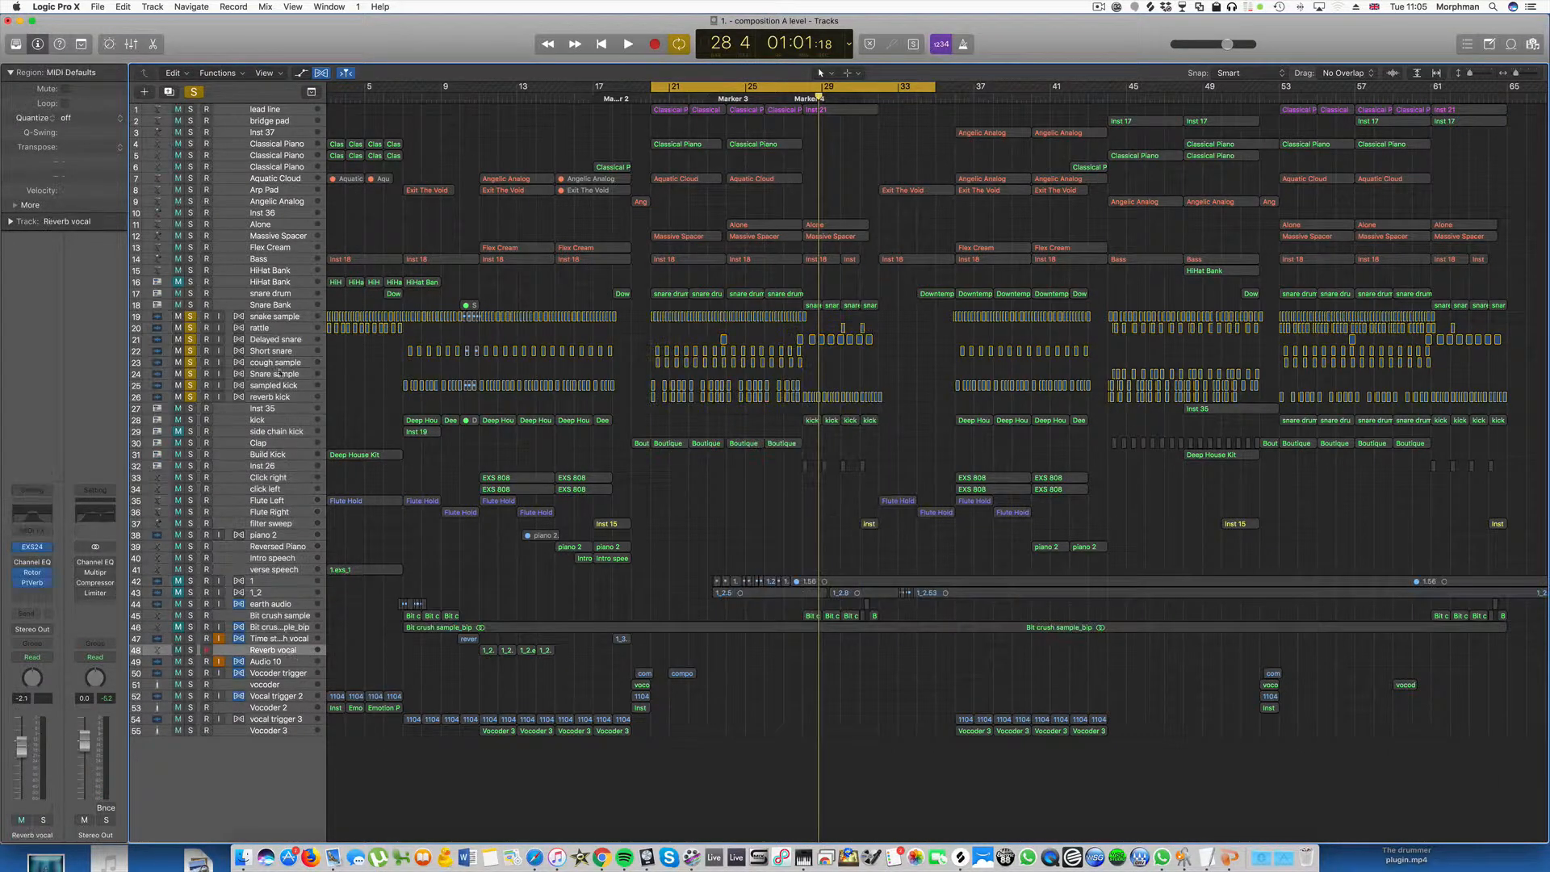
click(267, 318)
shift+click(270, 400)
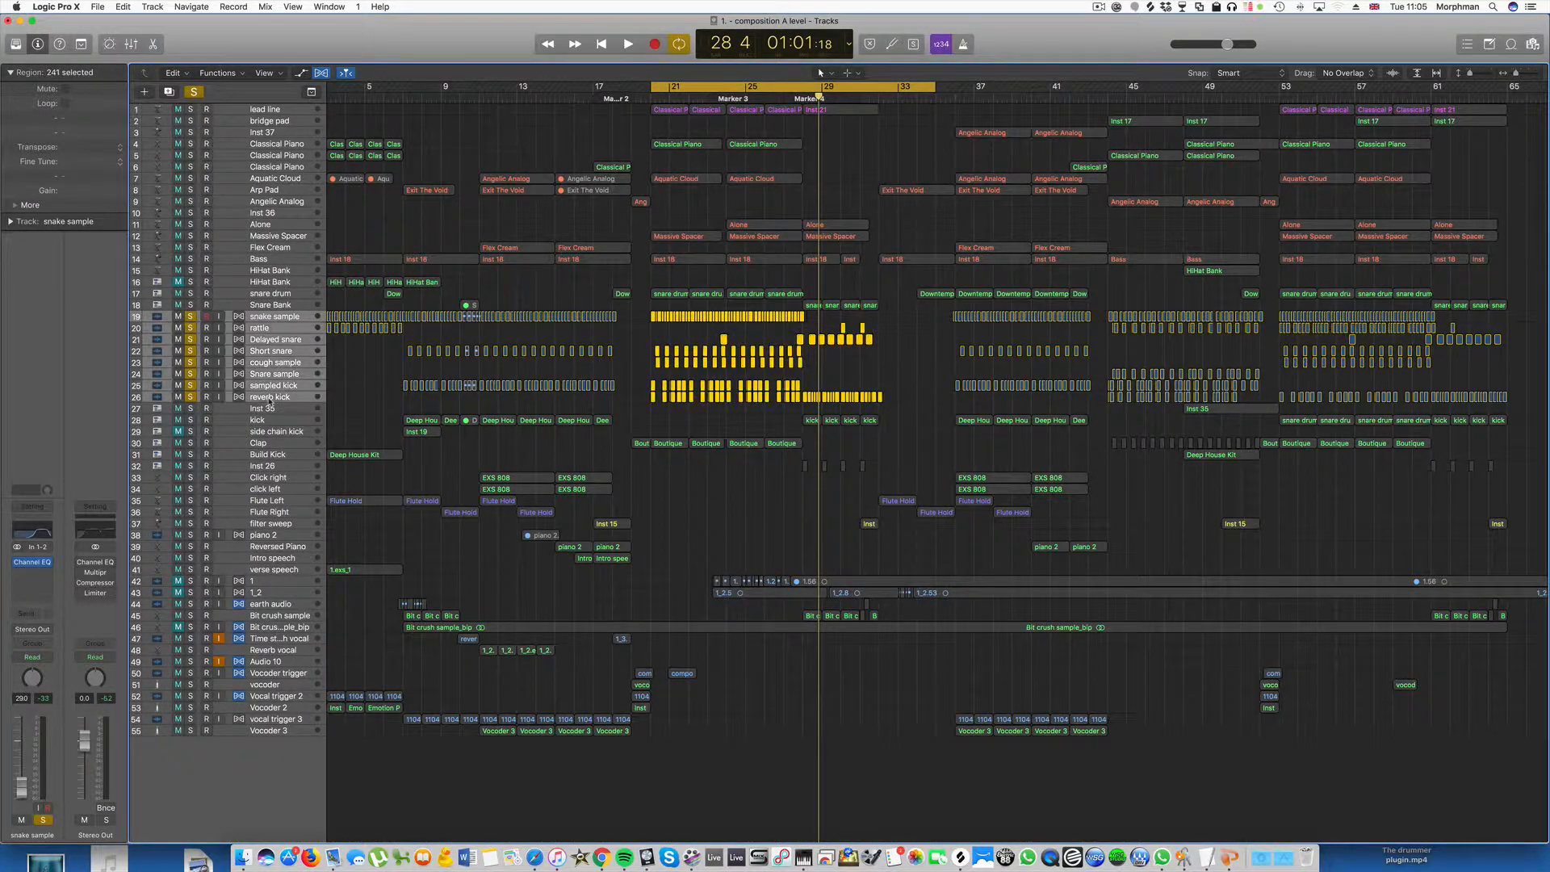
right_click(264, 318)
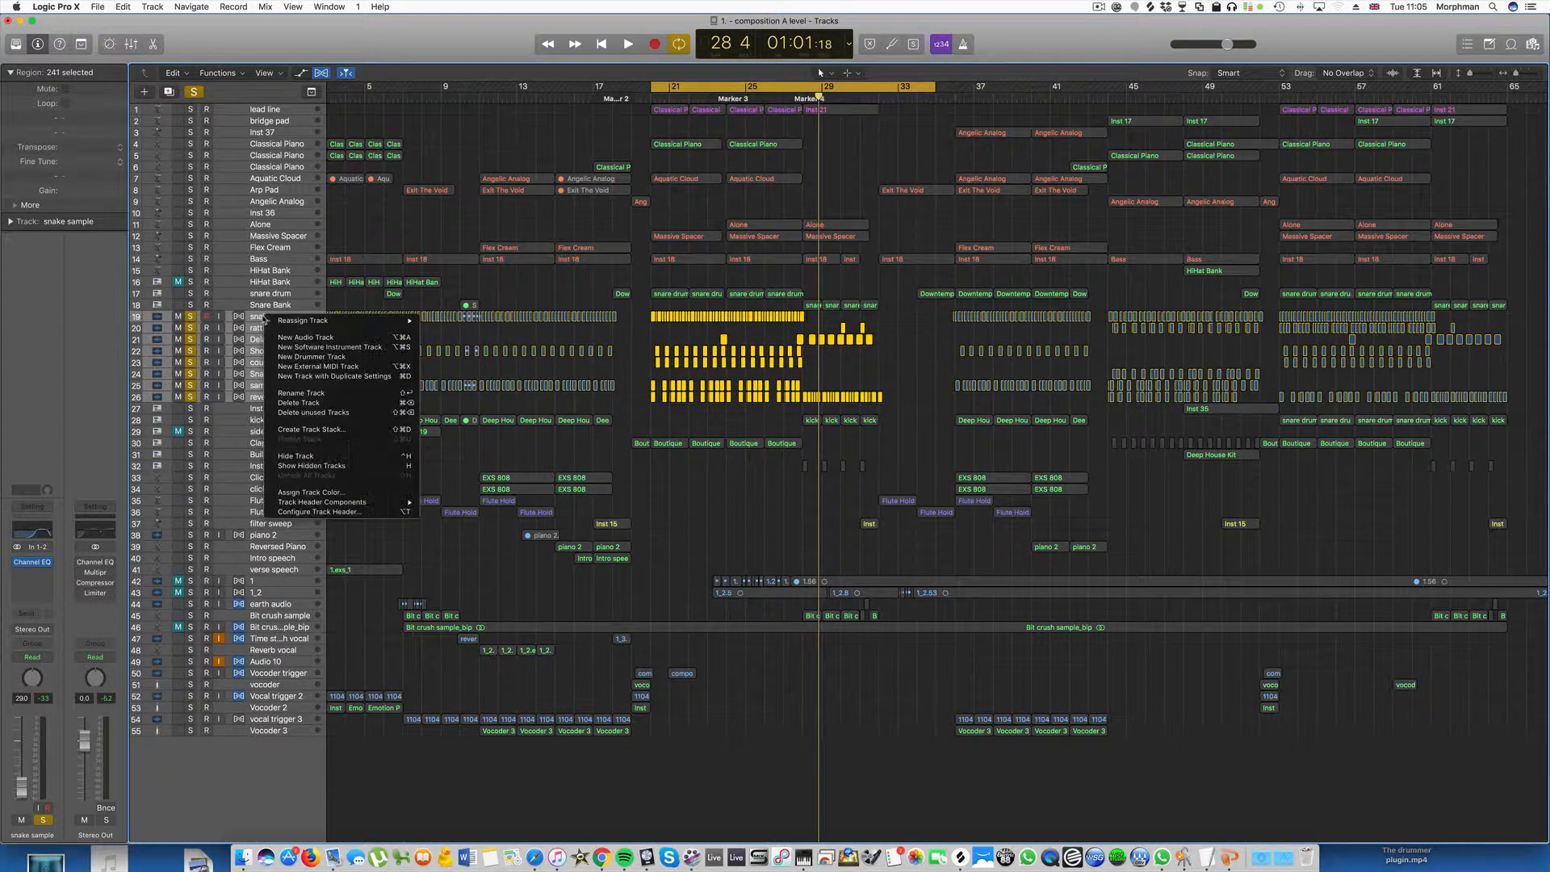
click(338, 430)
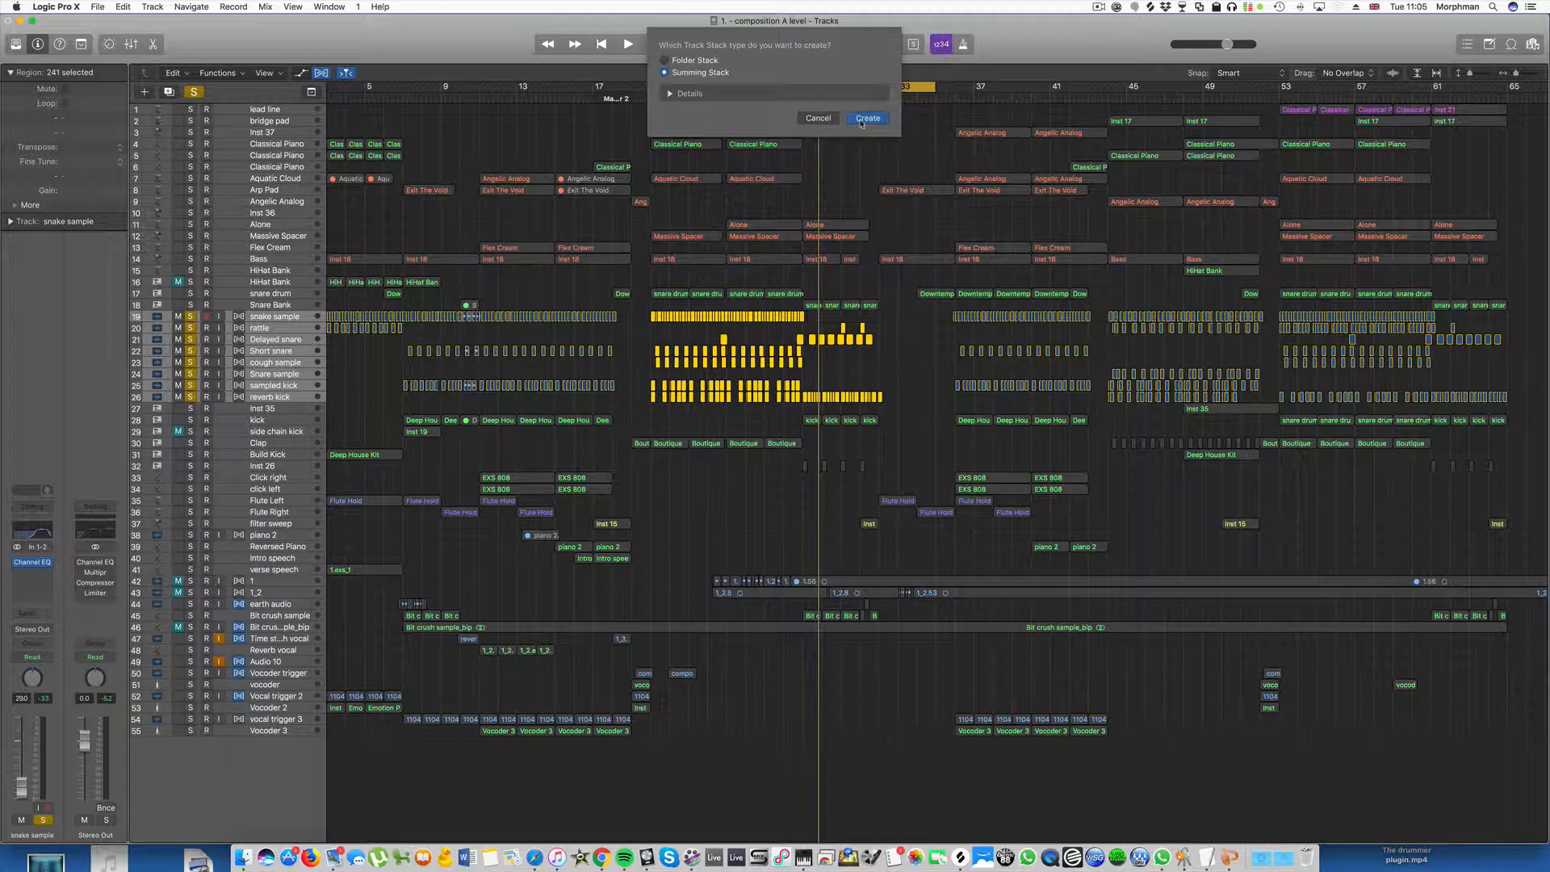
click(867, 119)
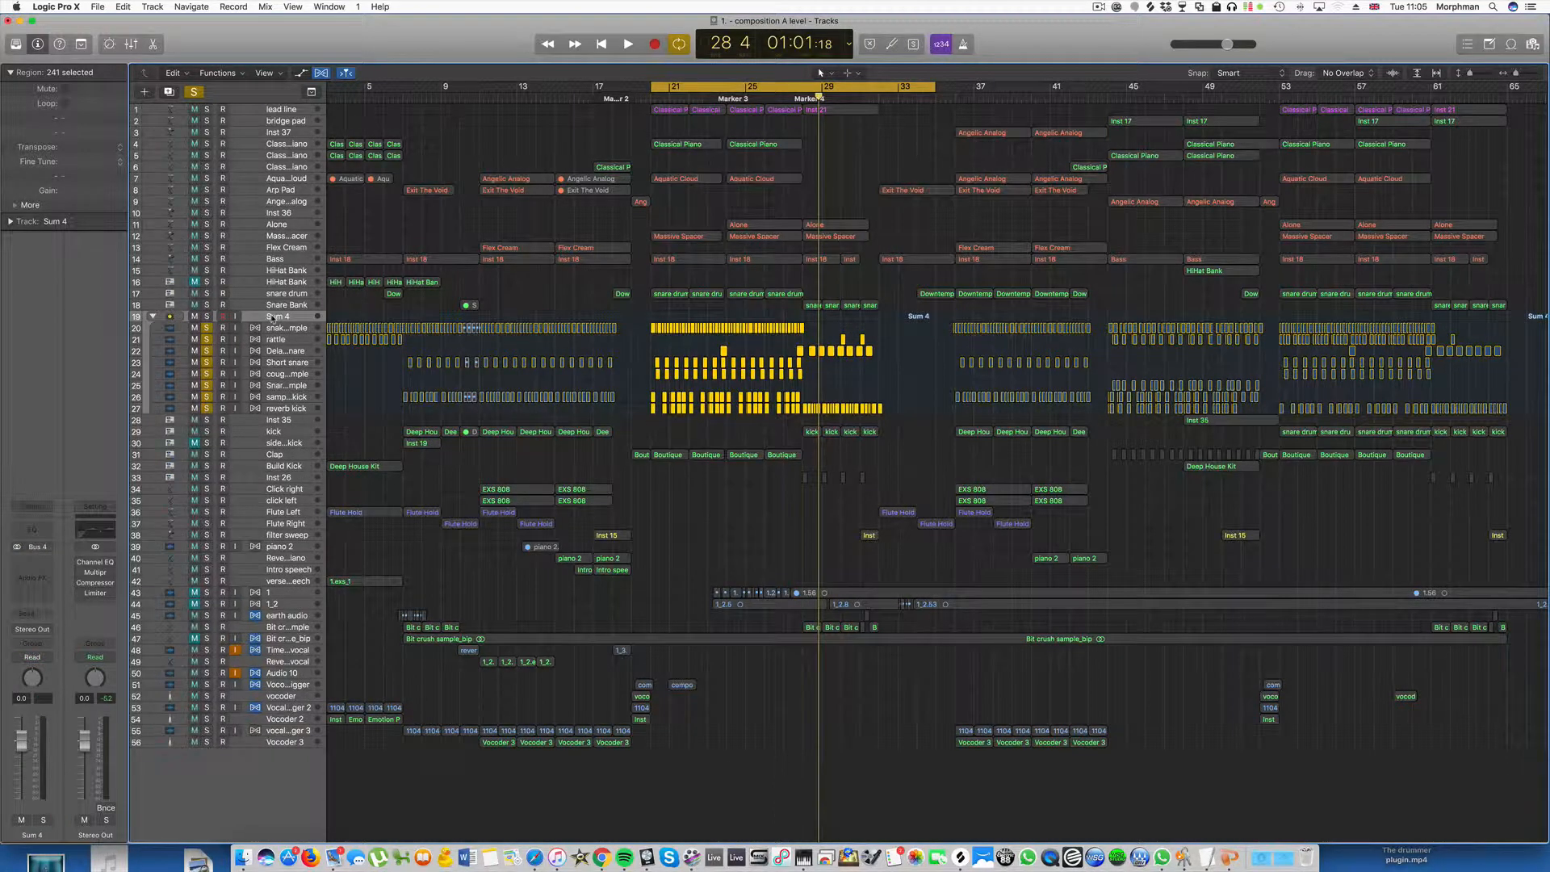
double_click(277, 317)
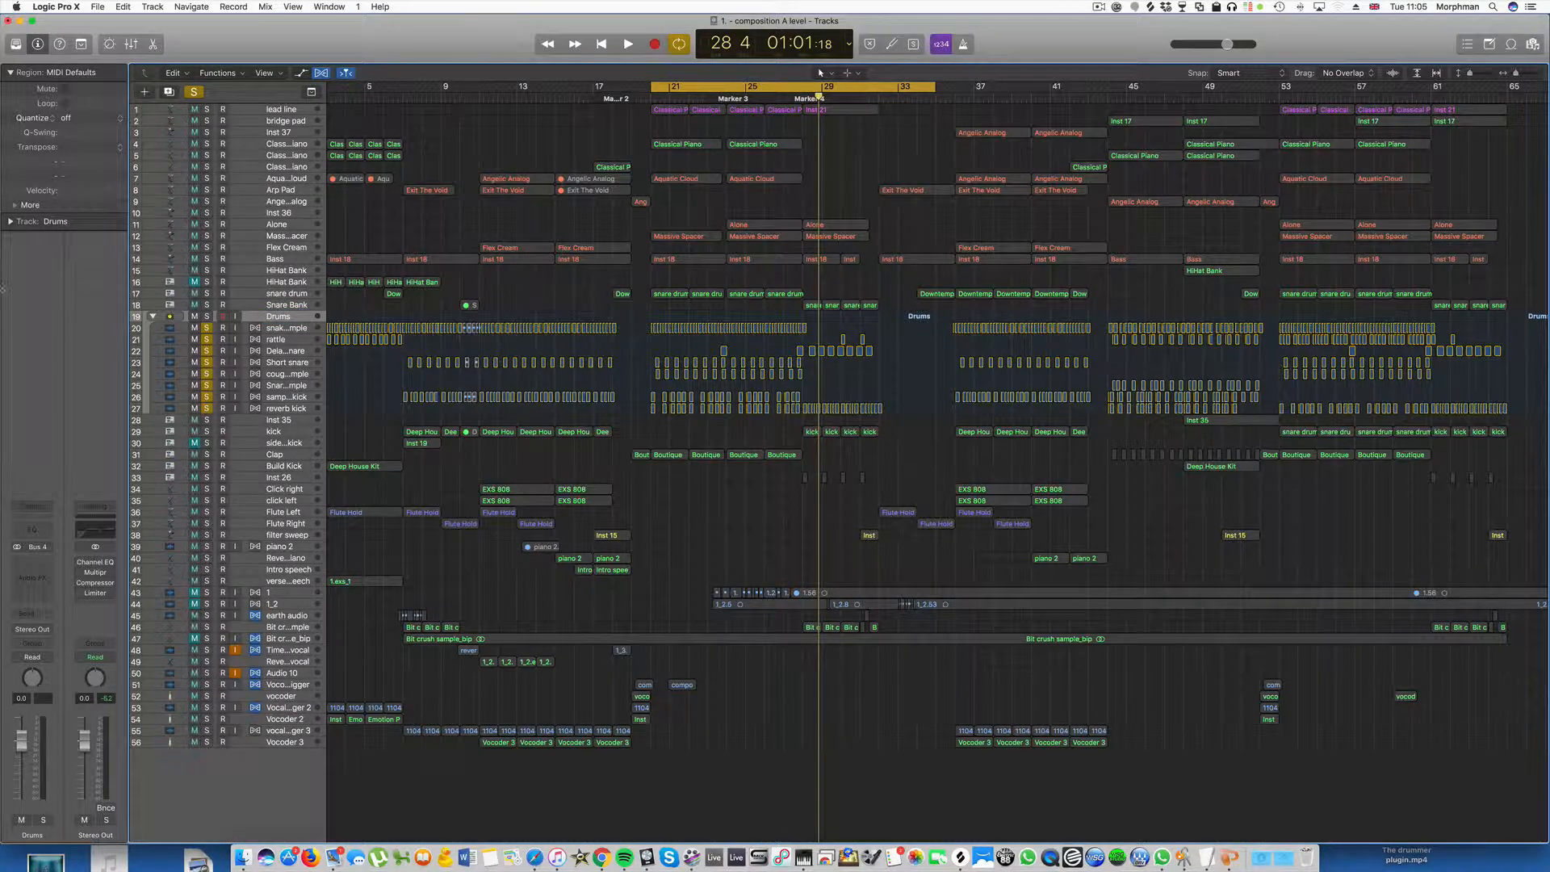
Clear the solos on the tracks inside the Drums stack and compare the soloed stack with the full mix.
click(207, 328)
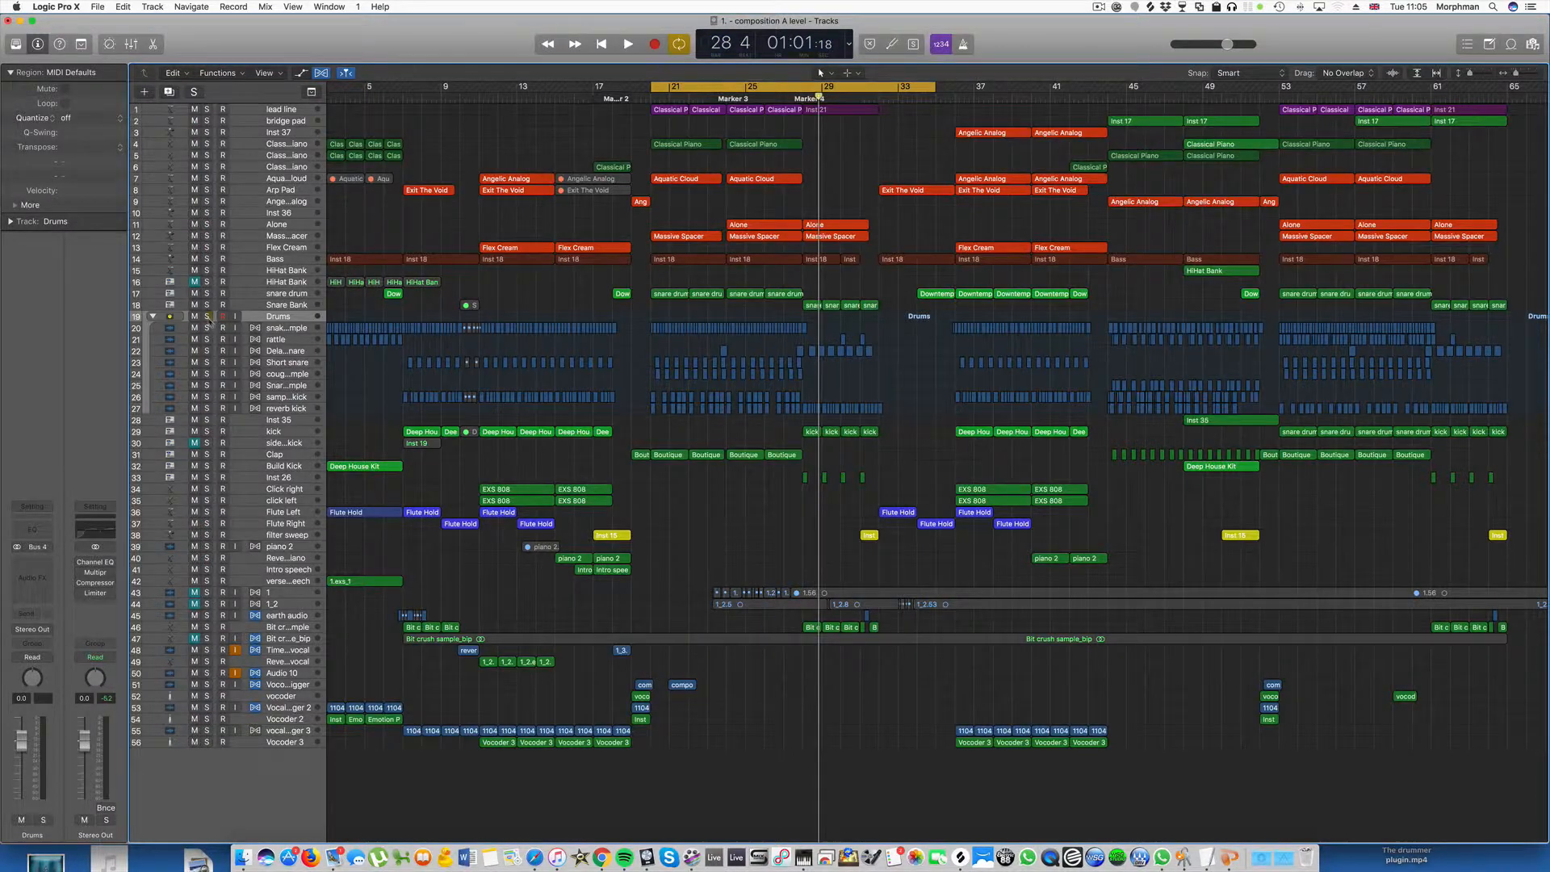
click(207, 316)
key(space)
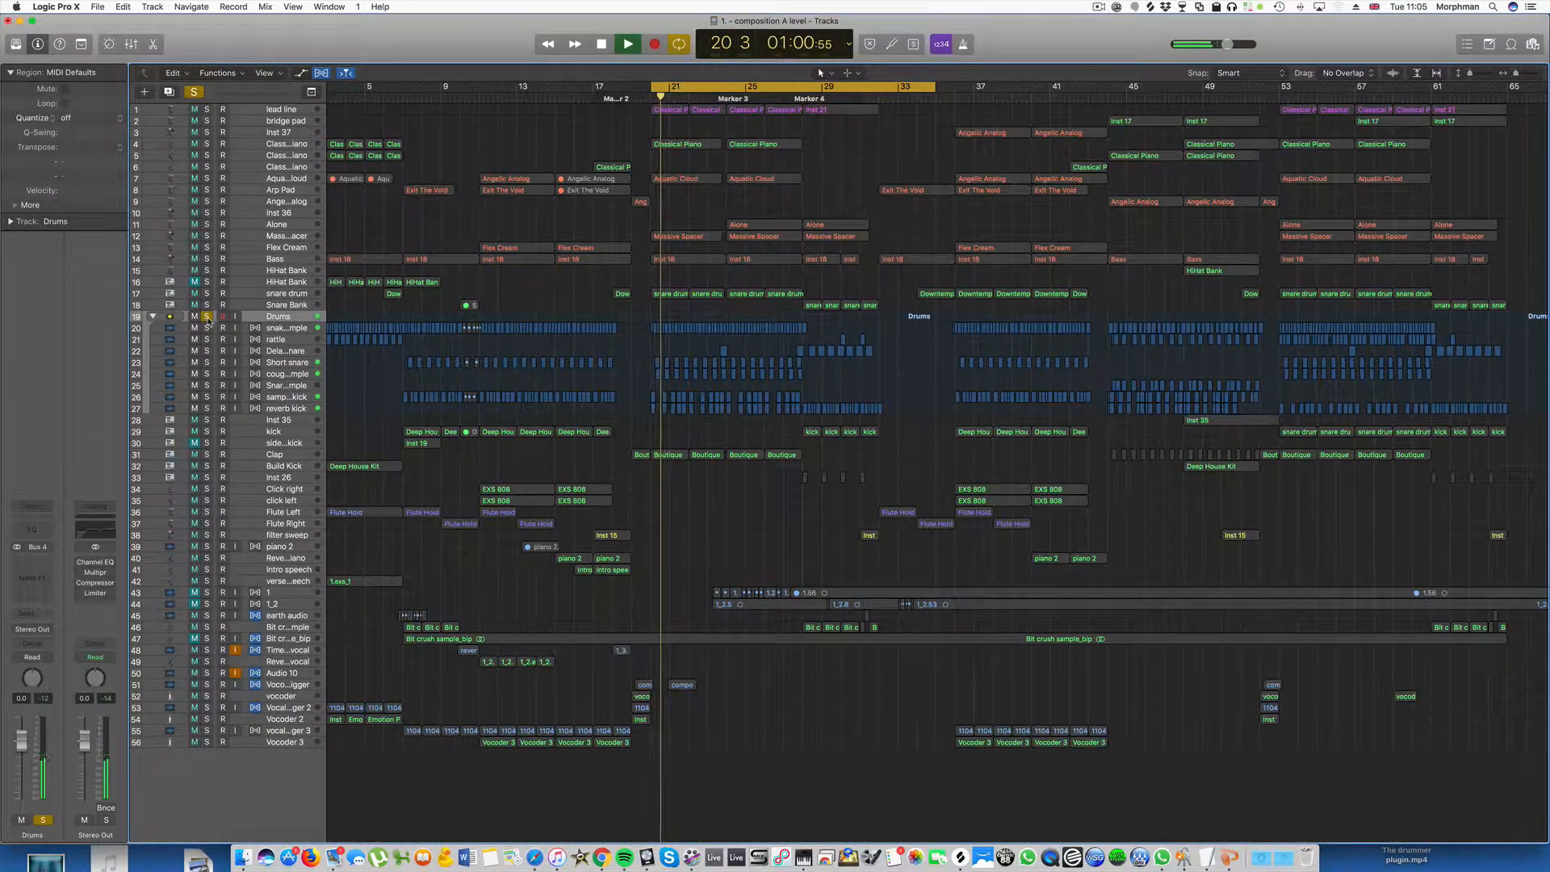
click(207, 317)
key(space)
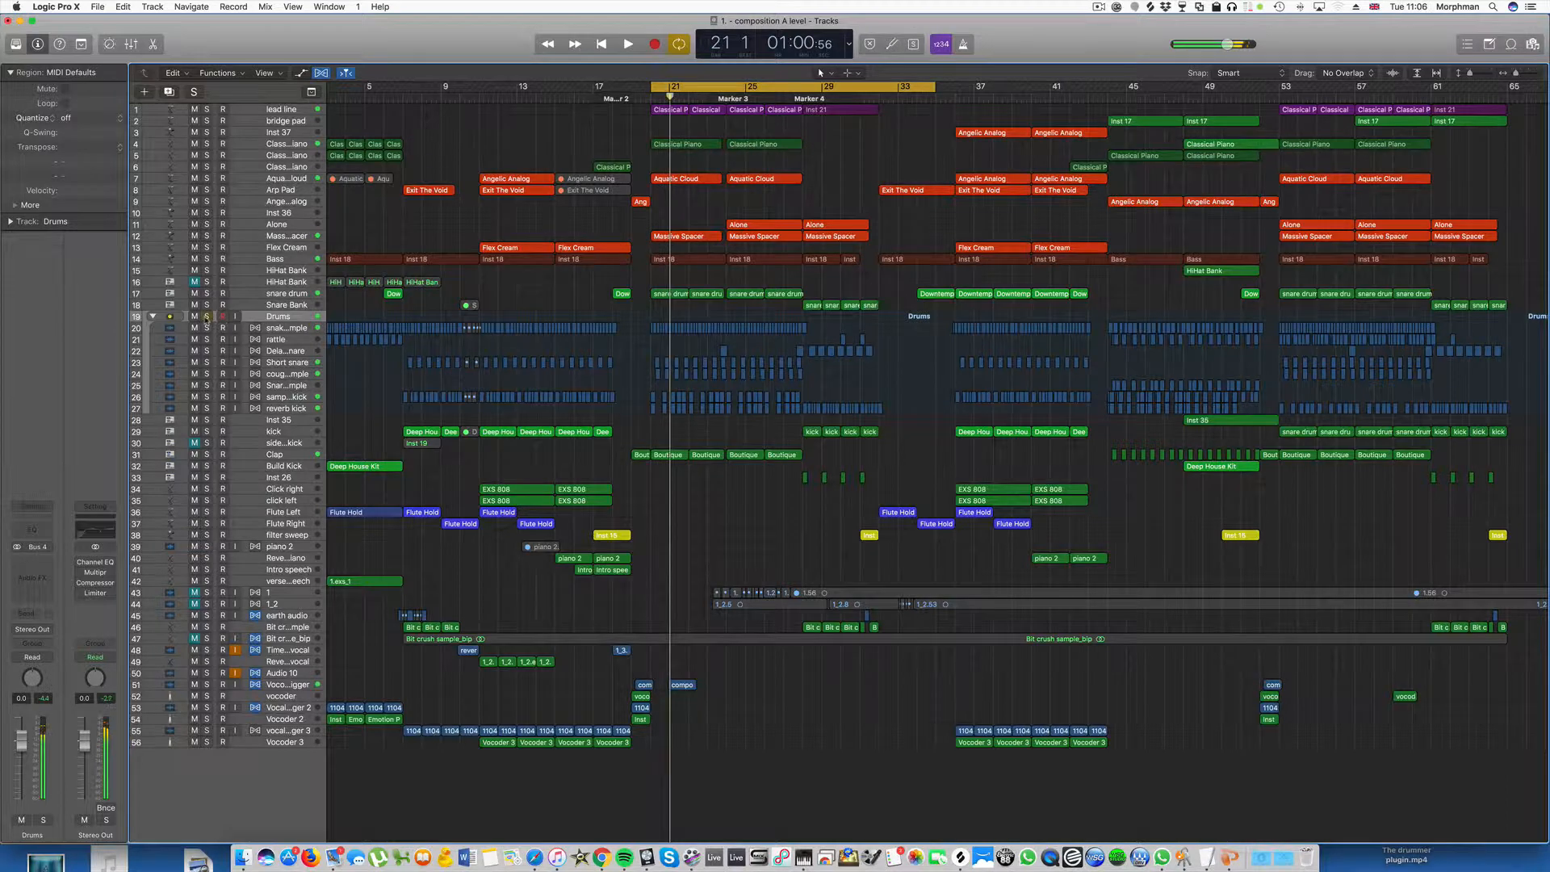
Solo the Drums stack and insert a Multipressor as the first audio effect on its channel strip.
click(207, 317)
click(52, 564)
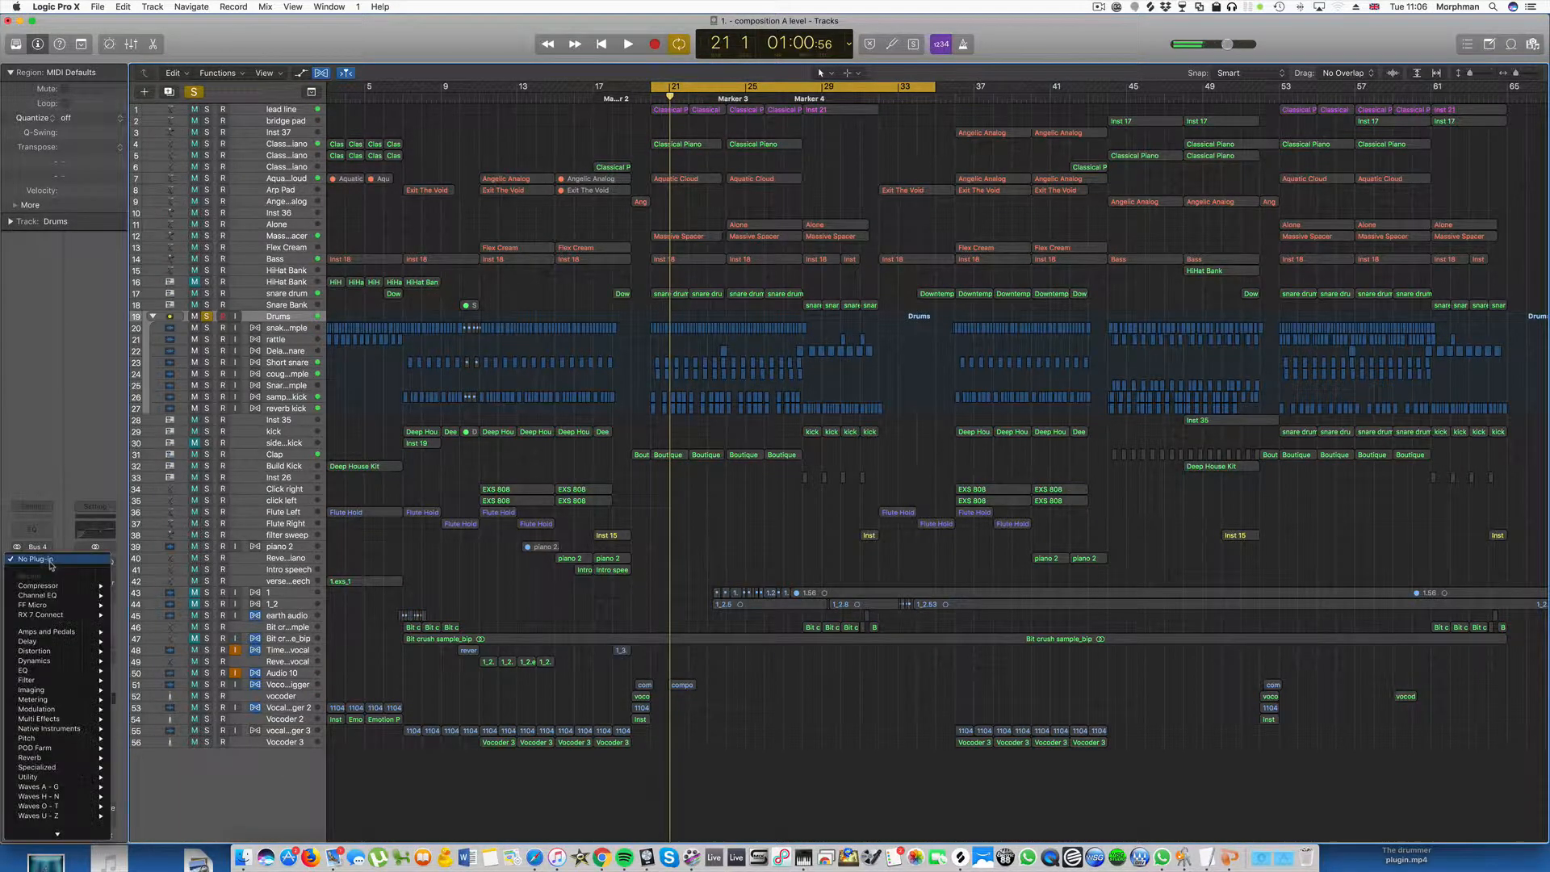
mouse_move(51, 662)
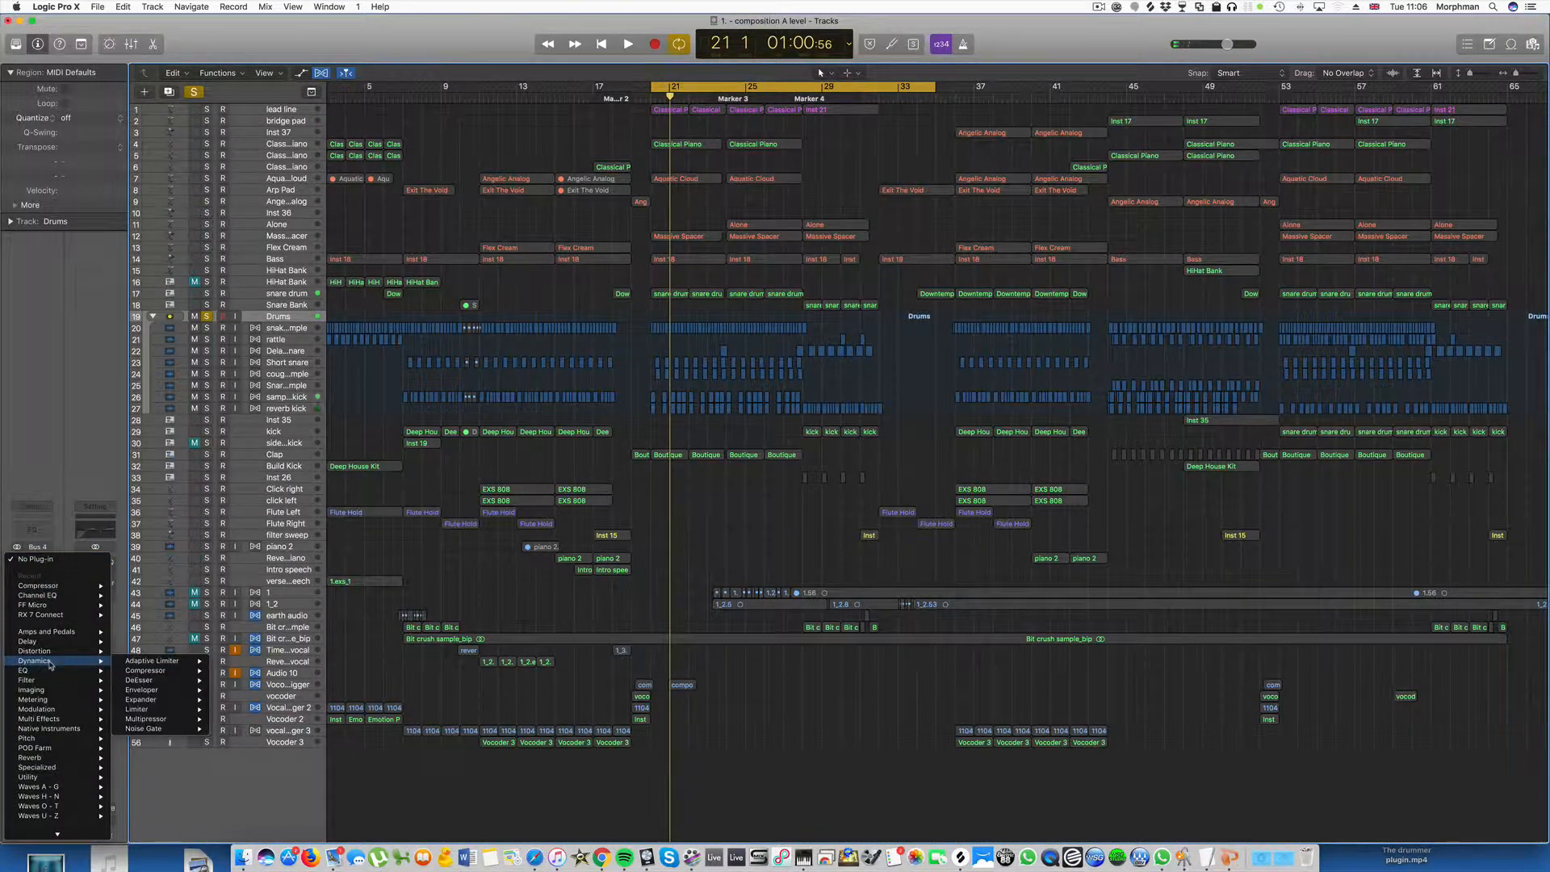
mouse_move(162, 720)
click(254, 719)
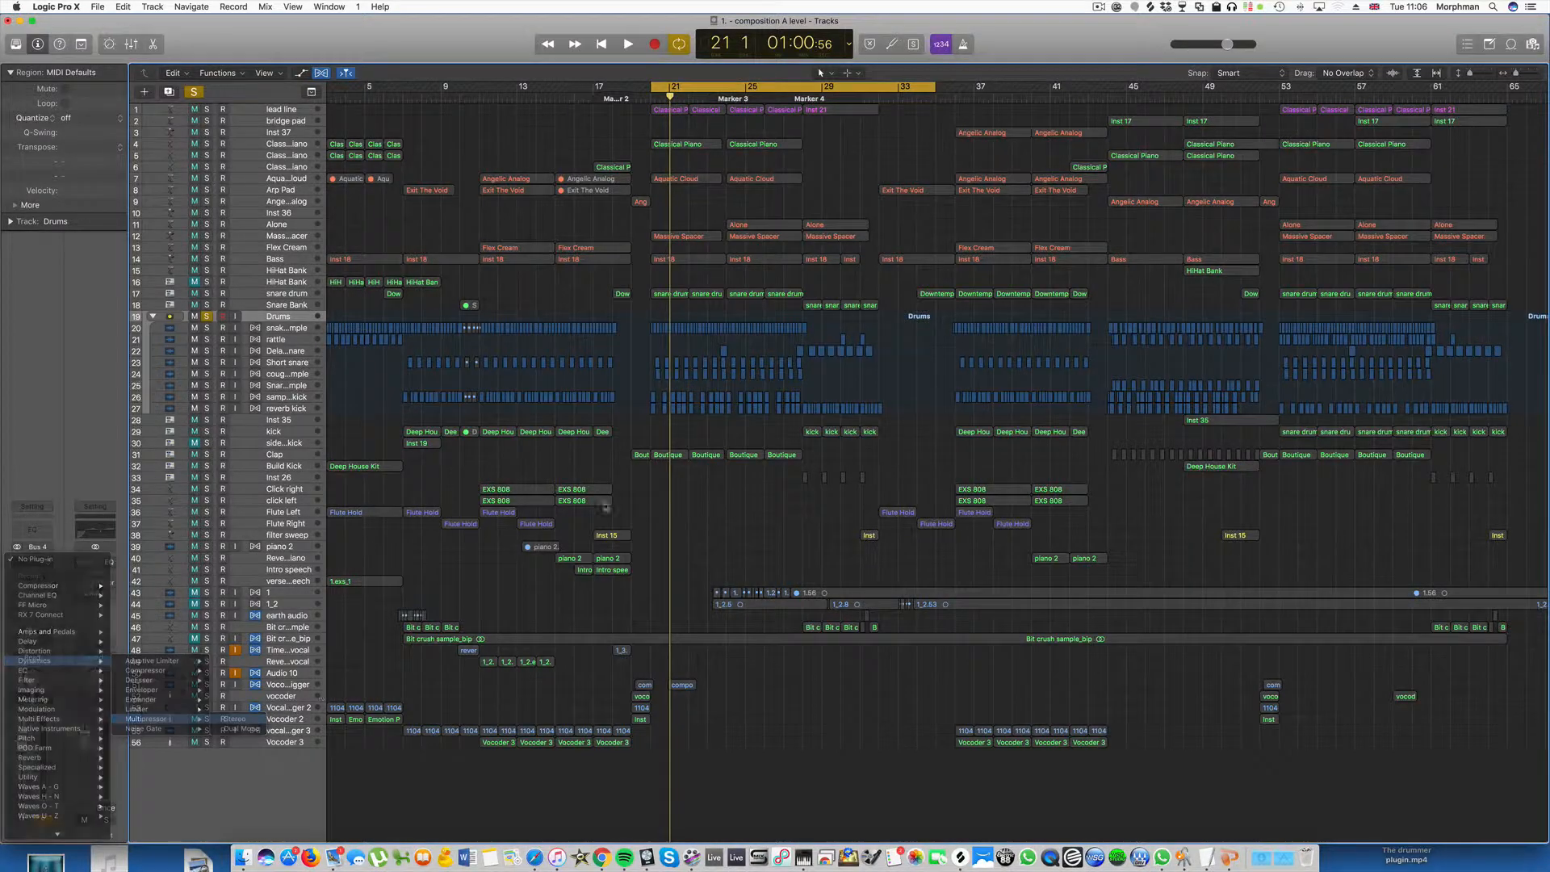
drag(314, 42, 611, 238)
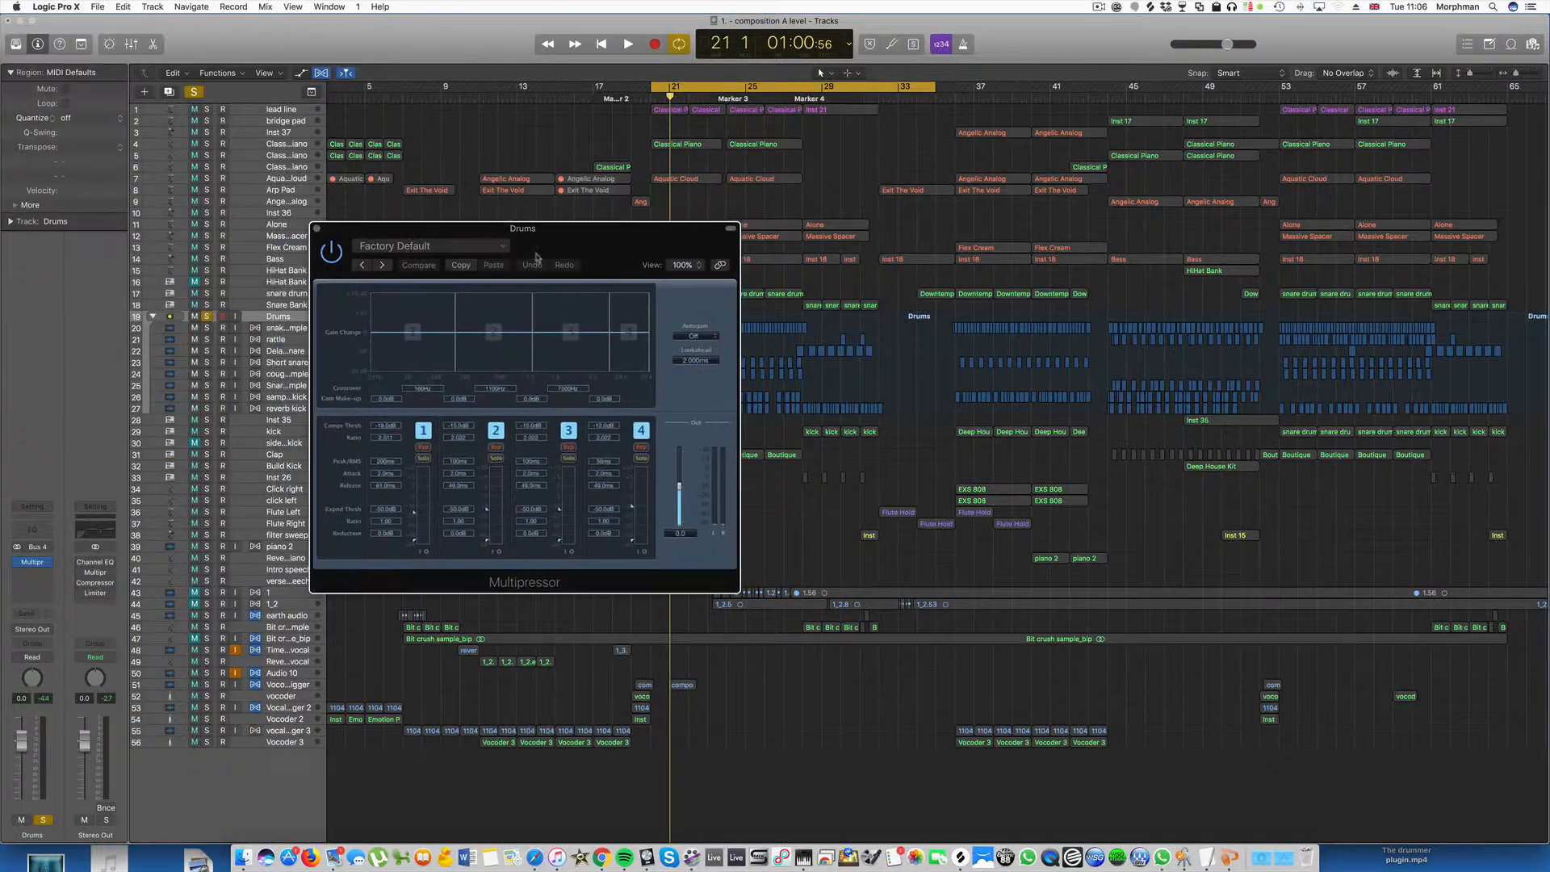
Load the Final Rock Compressor preset in the Multipressor and start playback of the soloed drums.
click(503, 247)
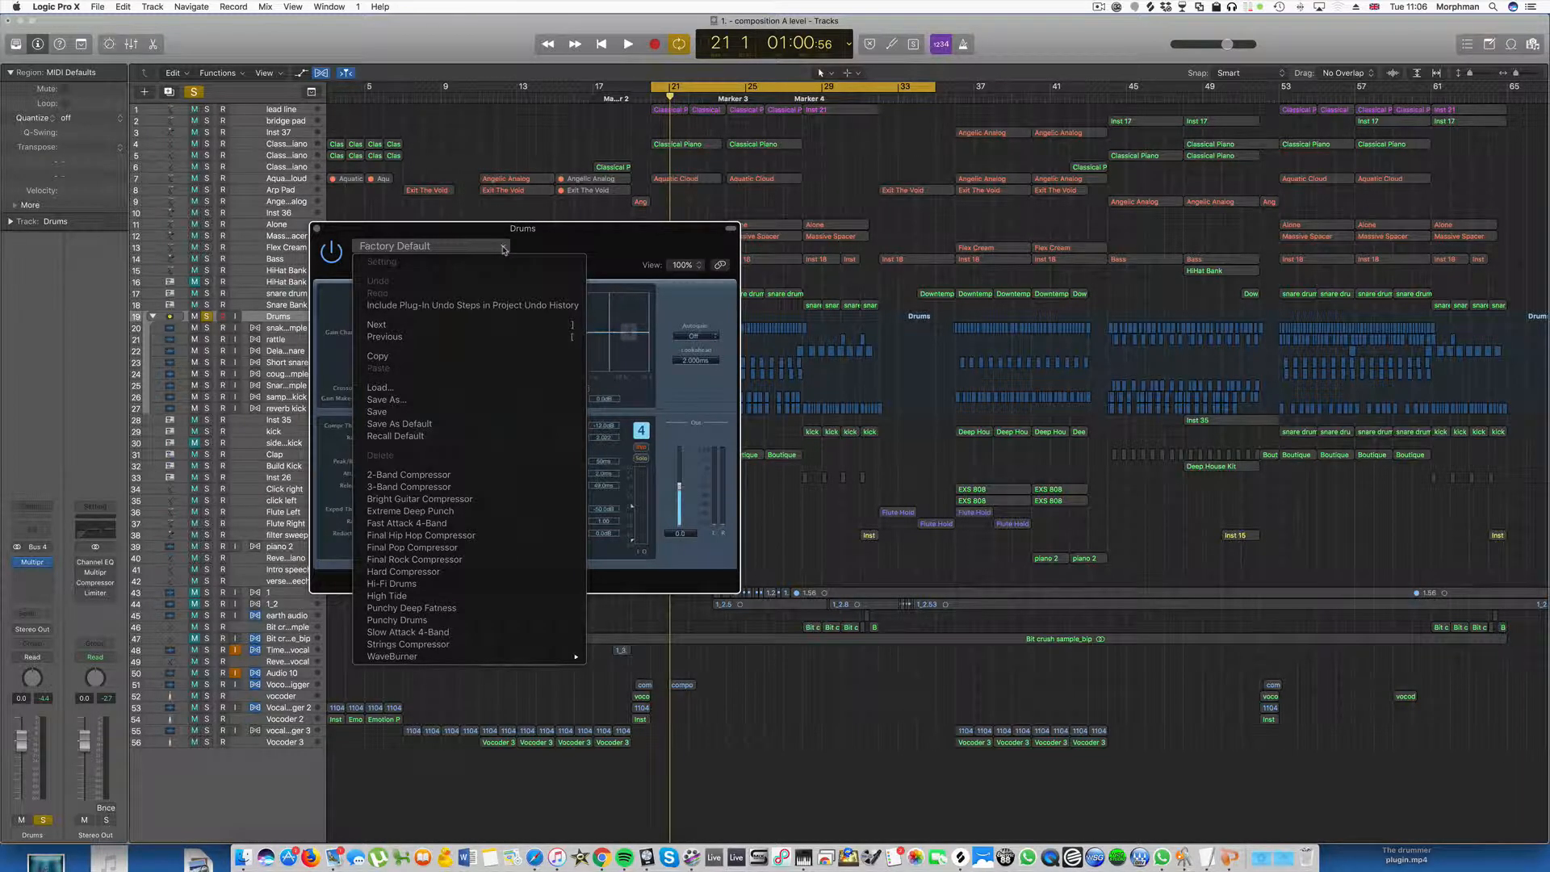
click(514, 560)
key(space)
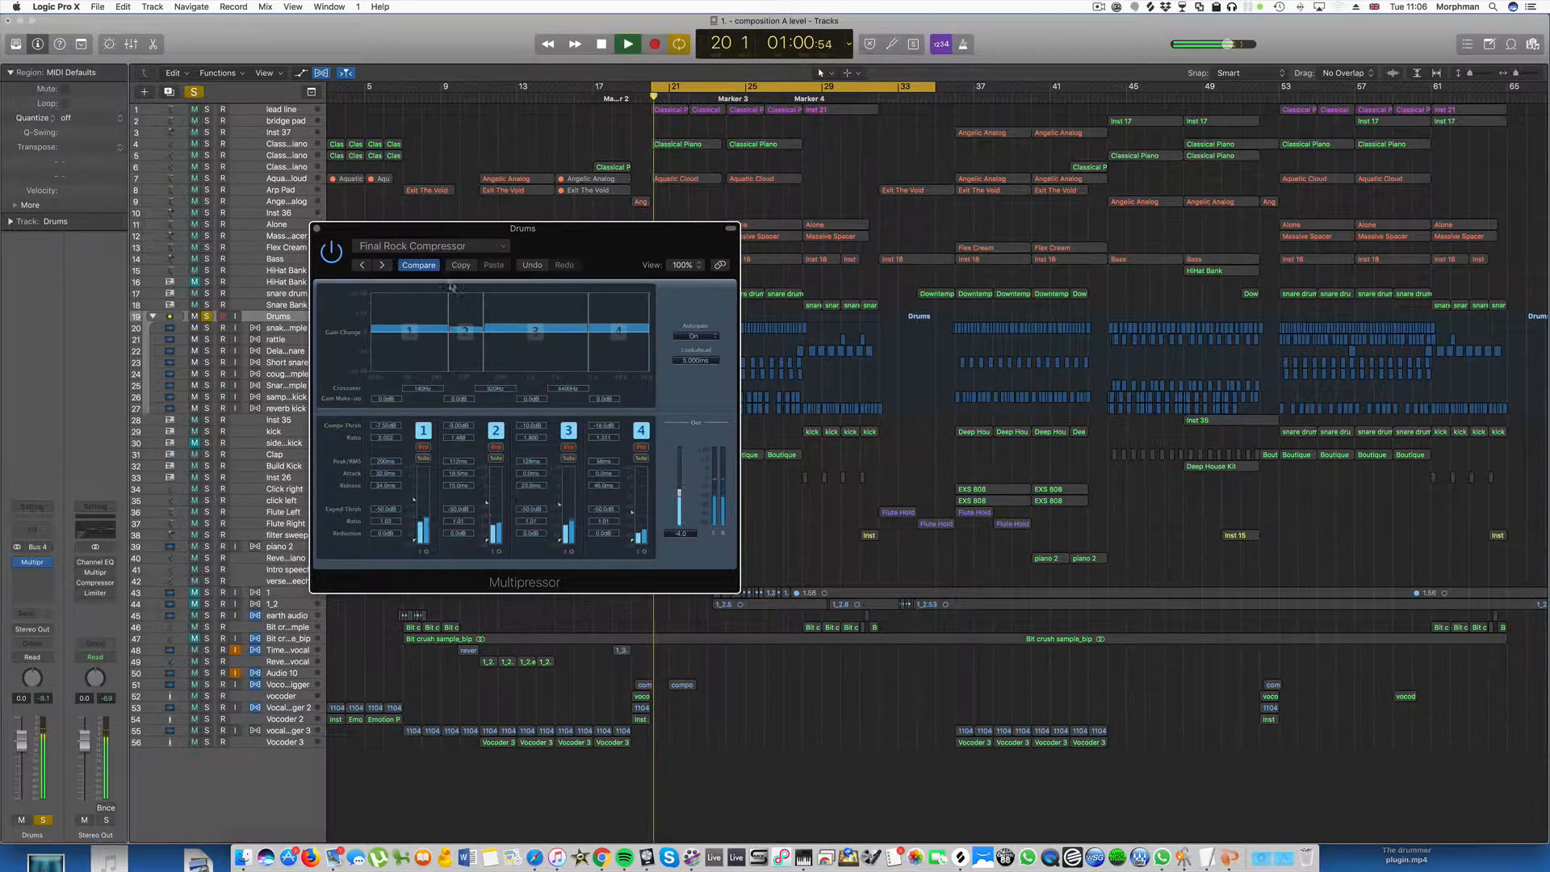
Raise the make-up gain of Multipressor bands 3 and 1 and lower the Drums stack's volume slightly.
drag(549, 325, 550, 308)
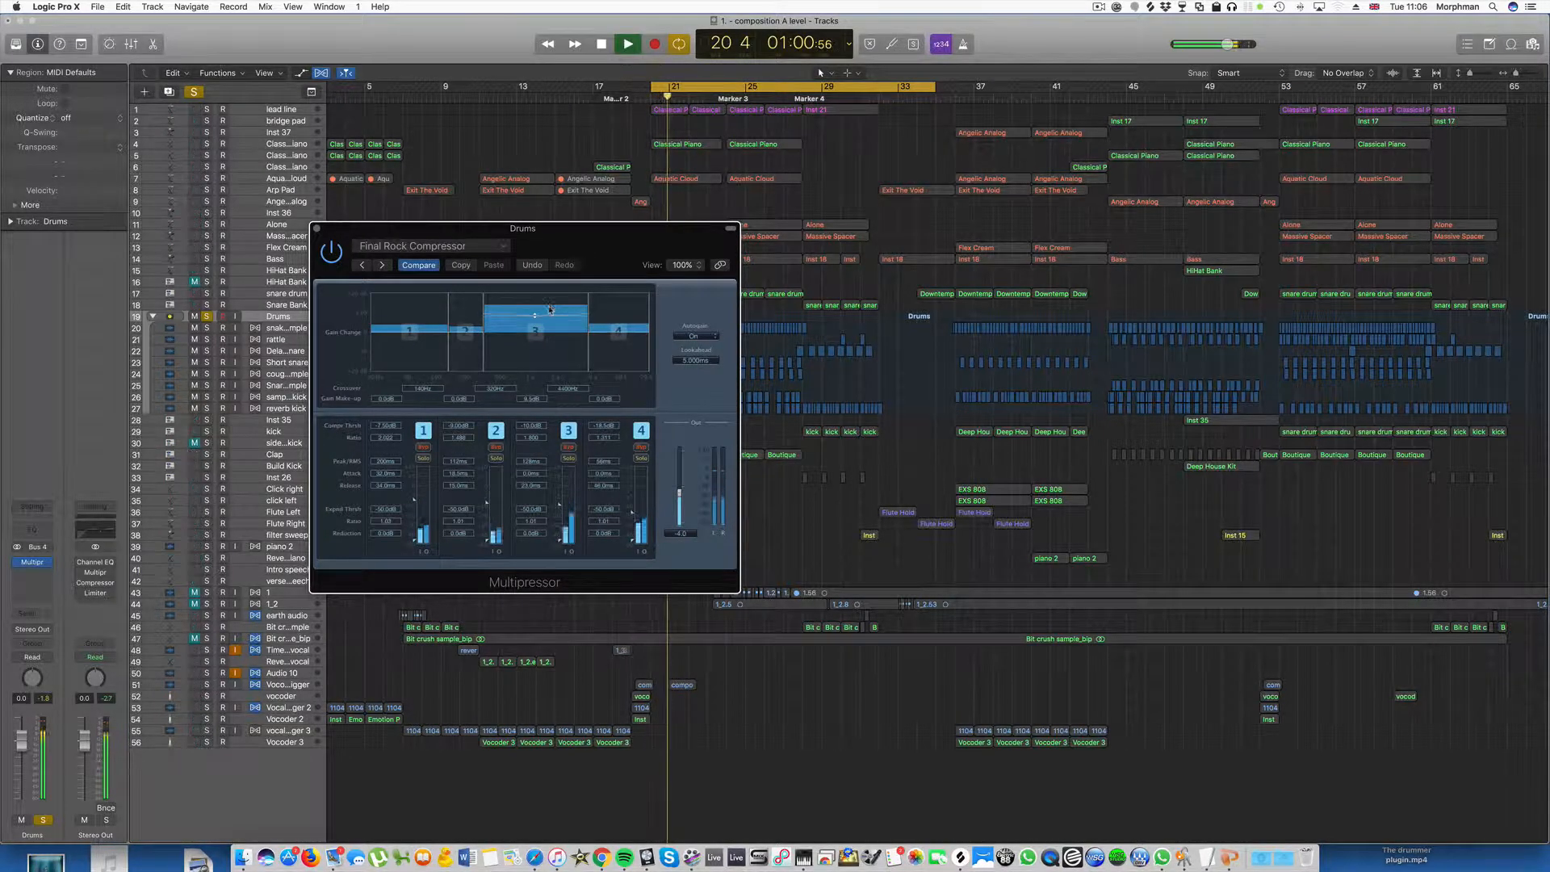
drag(423, 329, 423, 327)
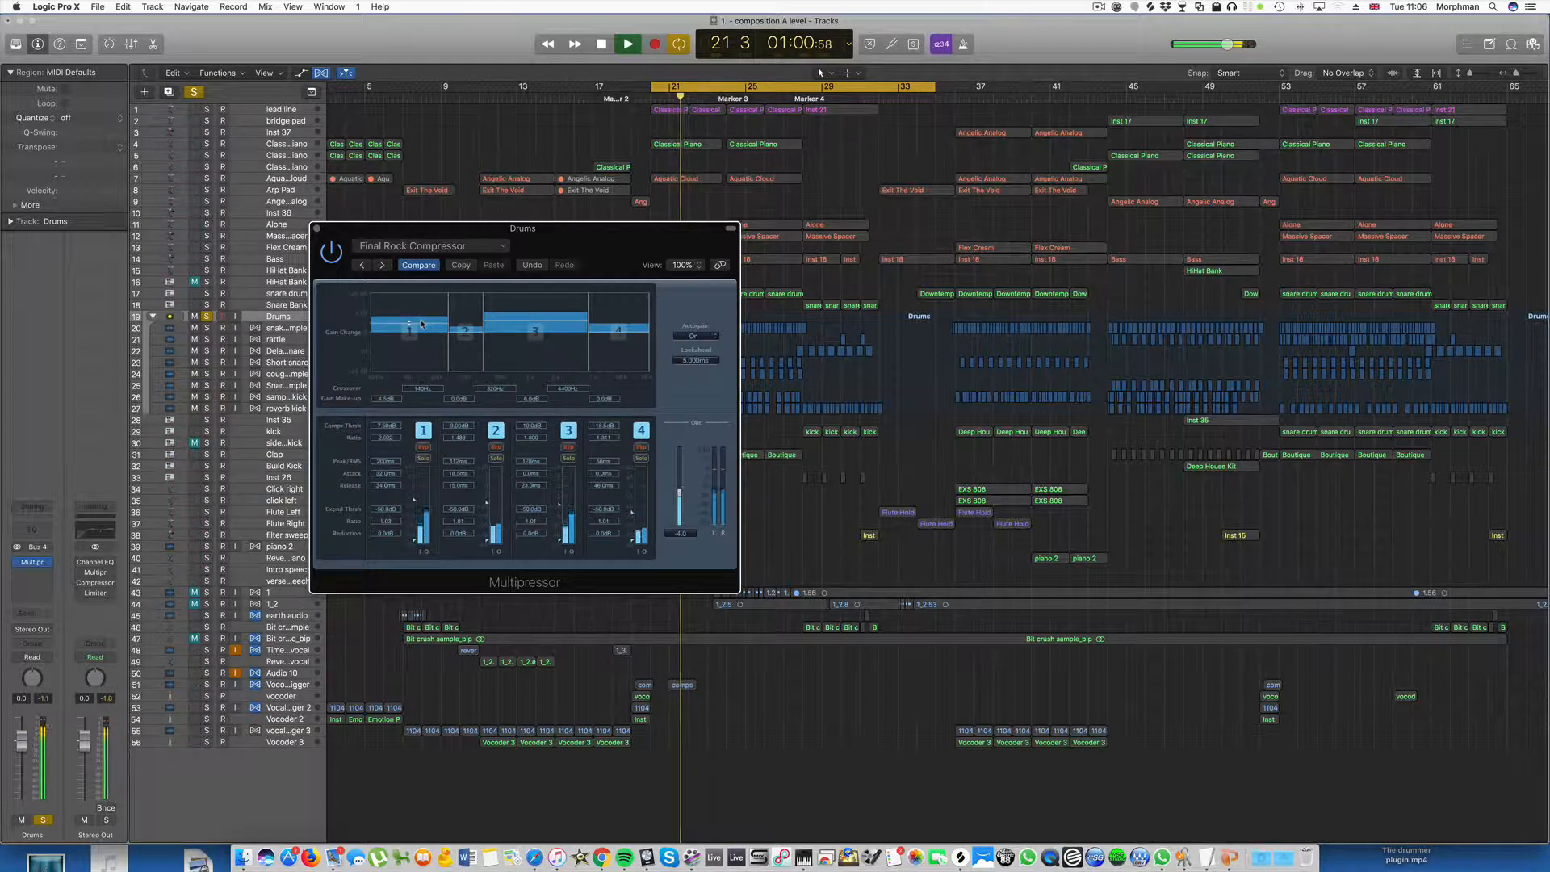
drag(22, 744, 22, 751)
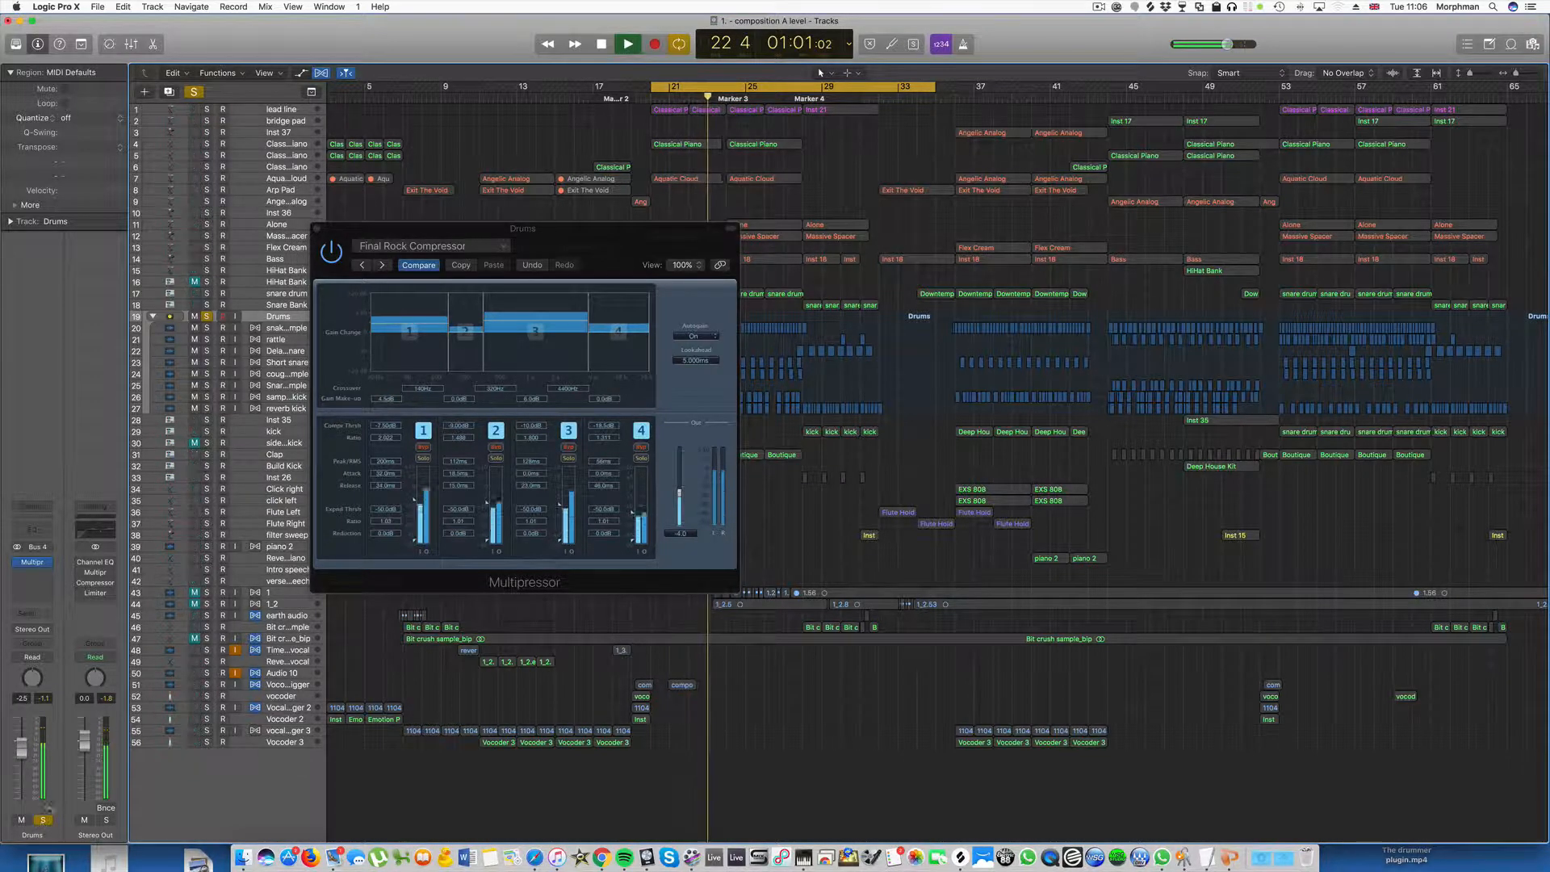
Insert an AutoFilter after the Multipressor on the Drums stack and place its window clear of the channel strip.
click(42, 562)
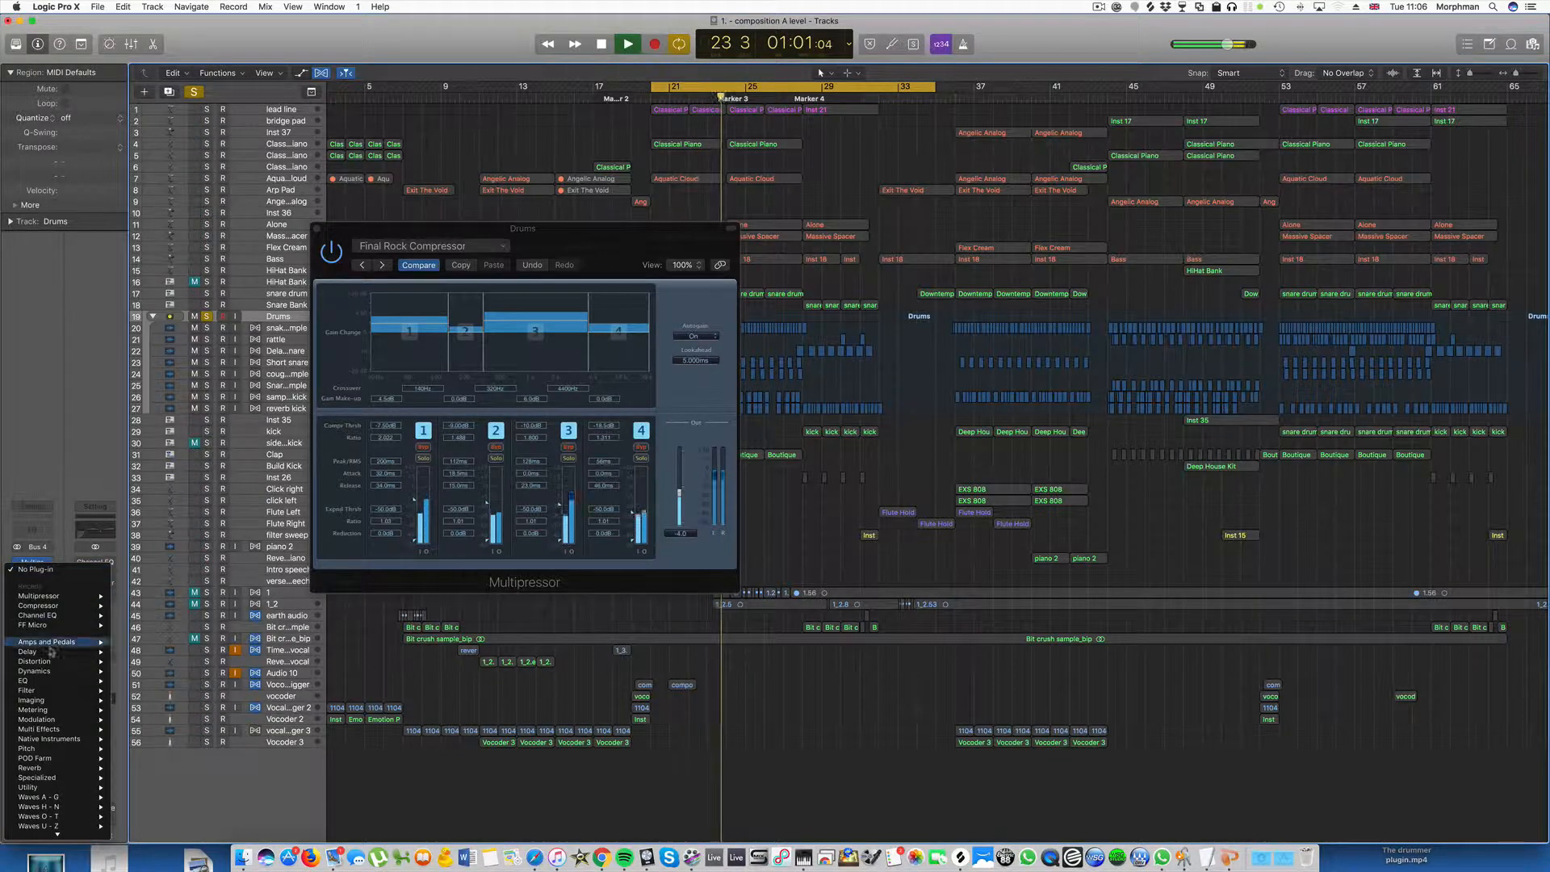
mouse_move(59, 652)
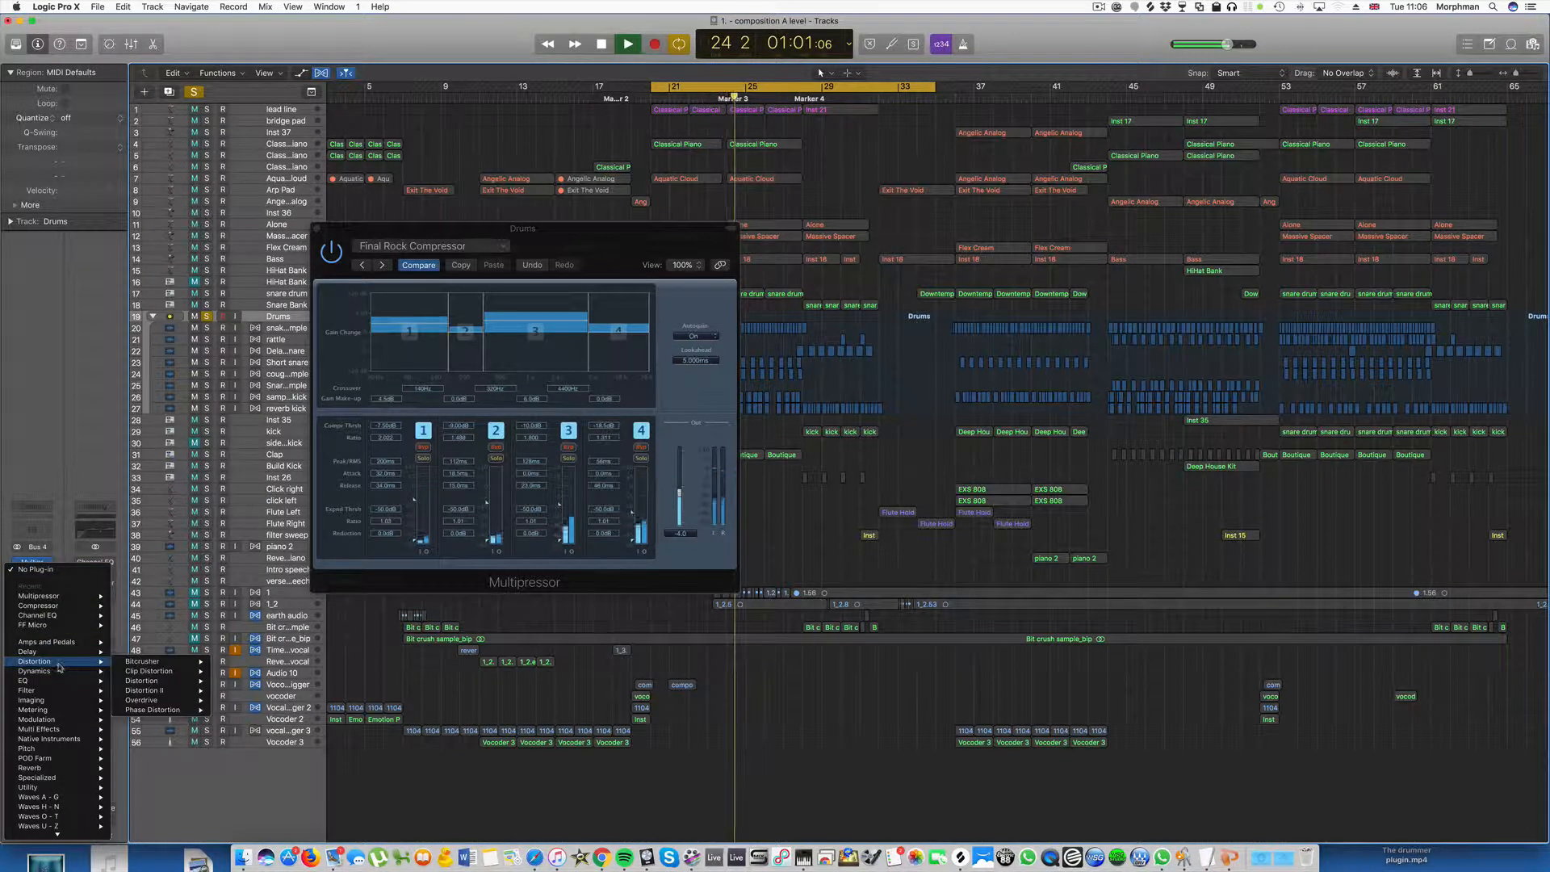
mouse_move(57, 691)
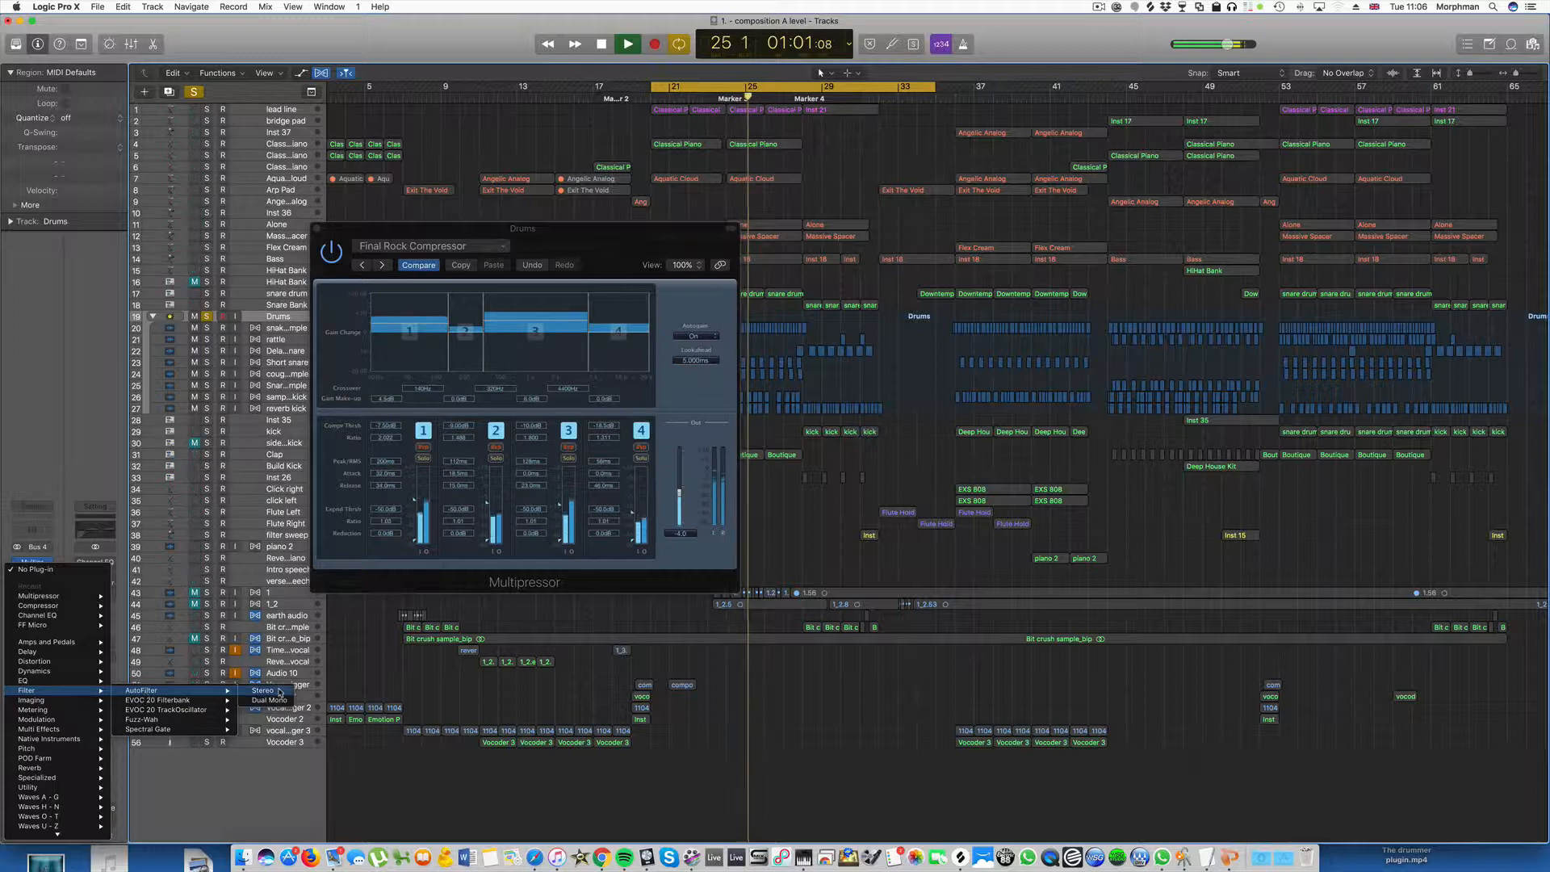
click(142, 691)
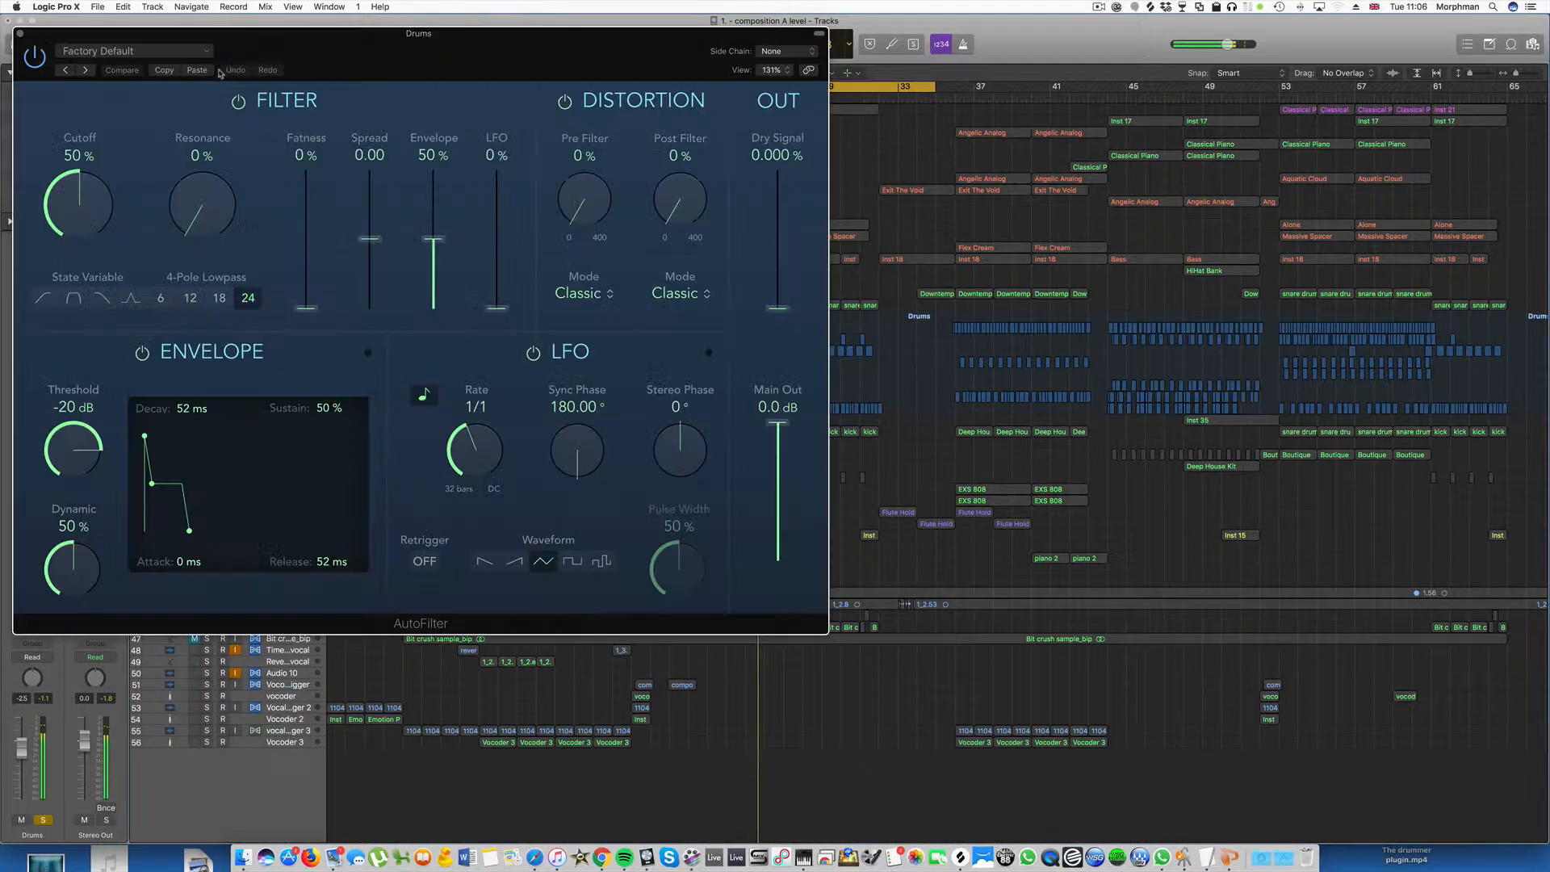
drag(354, 44, 871, 124)
Try out the AutoFilter's resonance and cutoff, set them to 0% and 44%, bypass the filter and close both plug-in windows.
drag(725, 282, 728, 221)
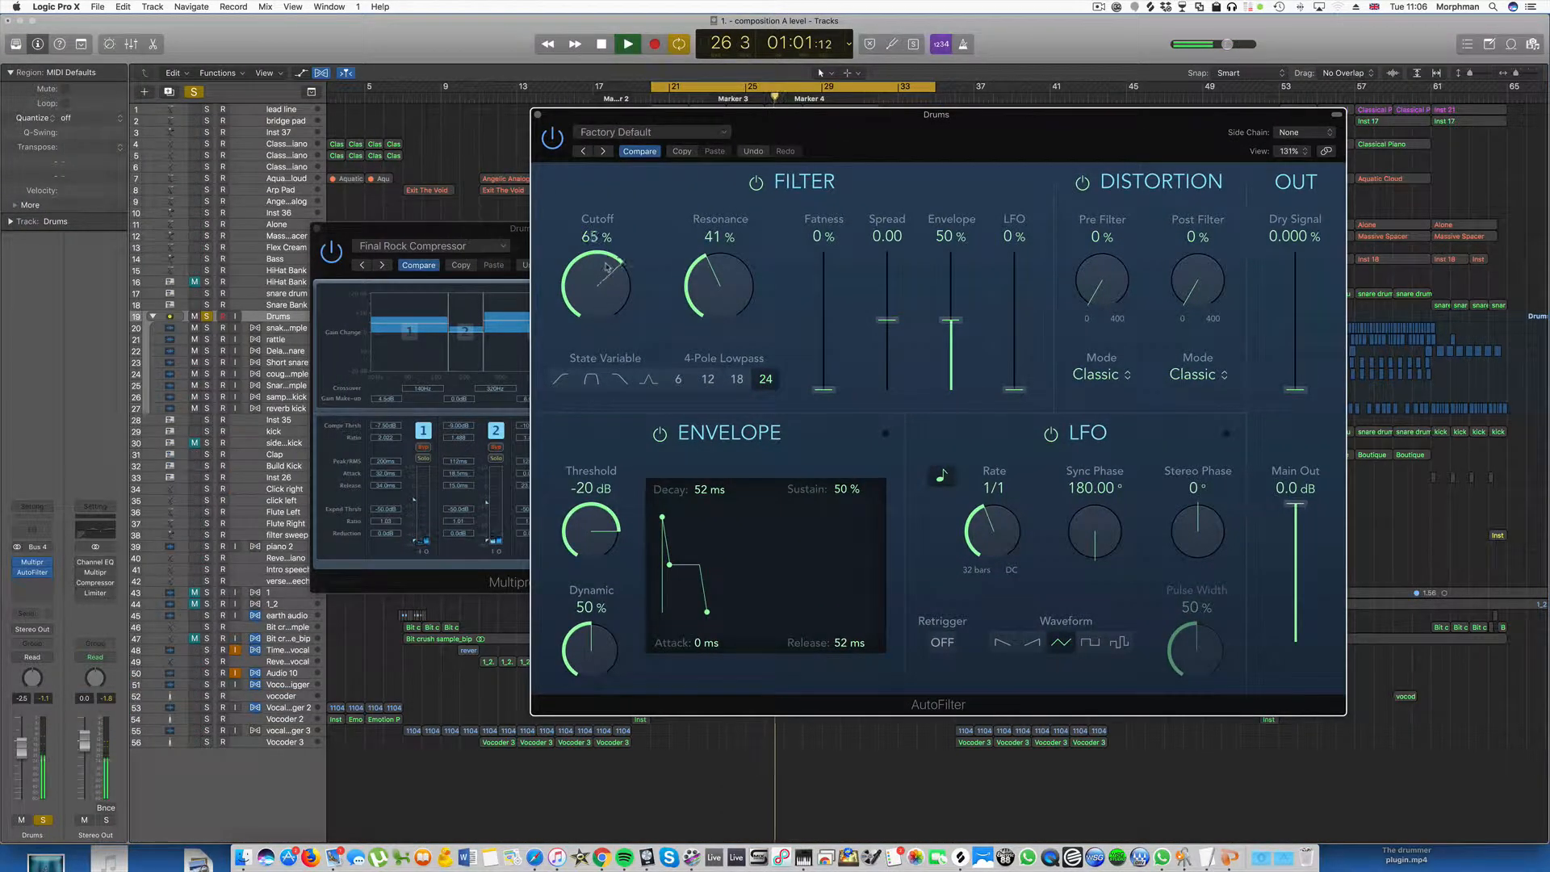
drag(608, 267, 607, 265)
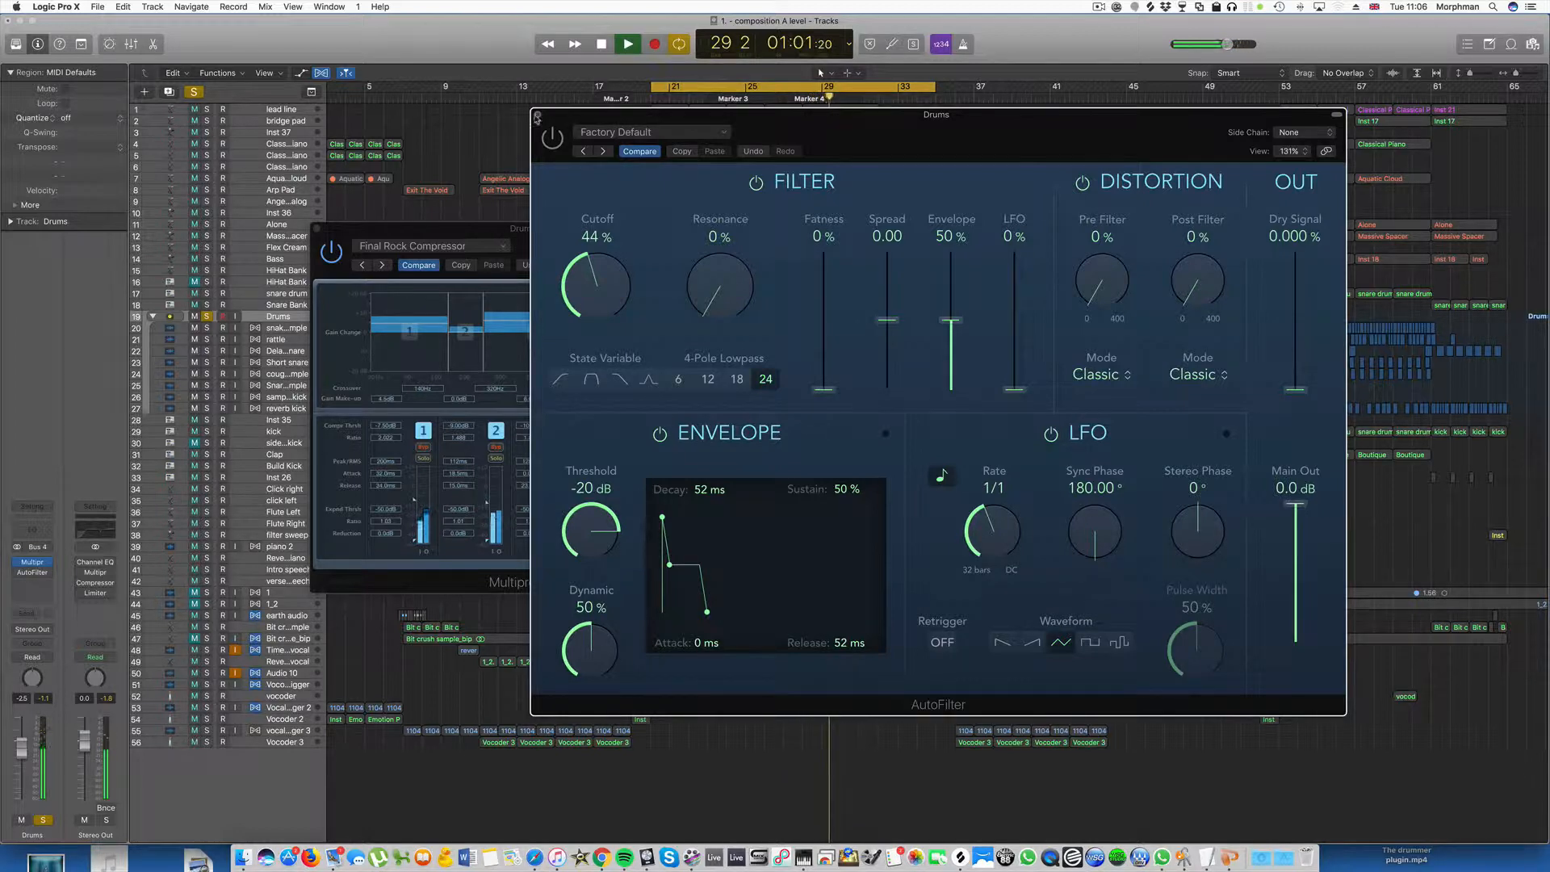
key(super+w)
click(317, 230)
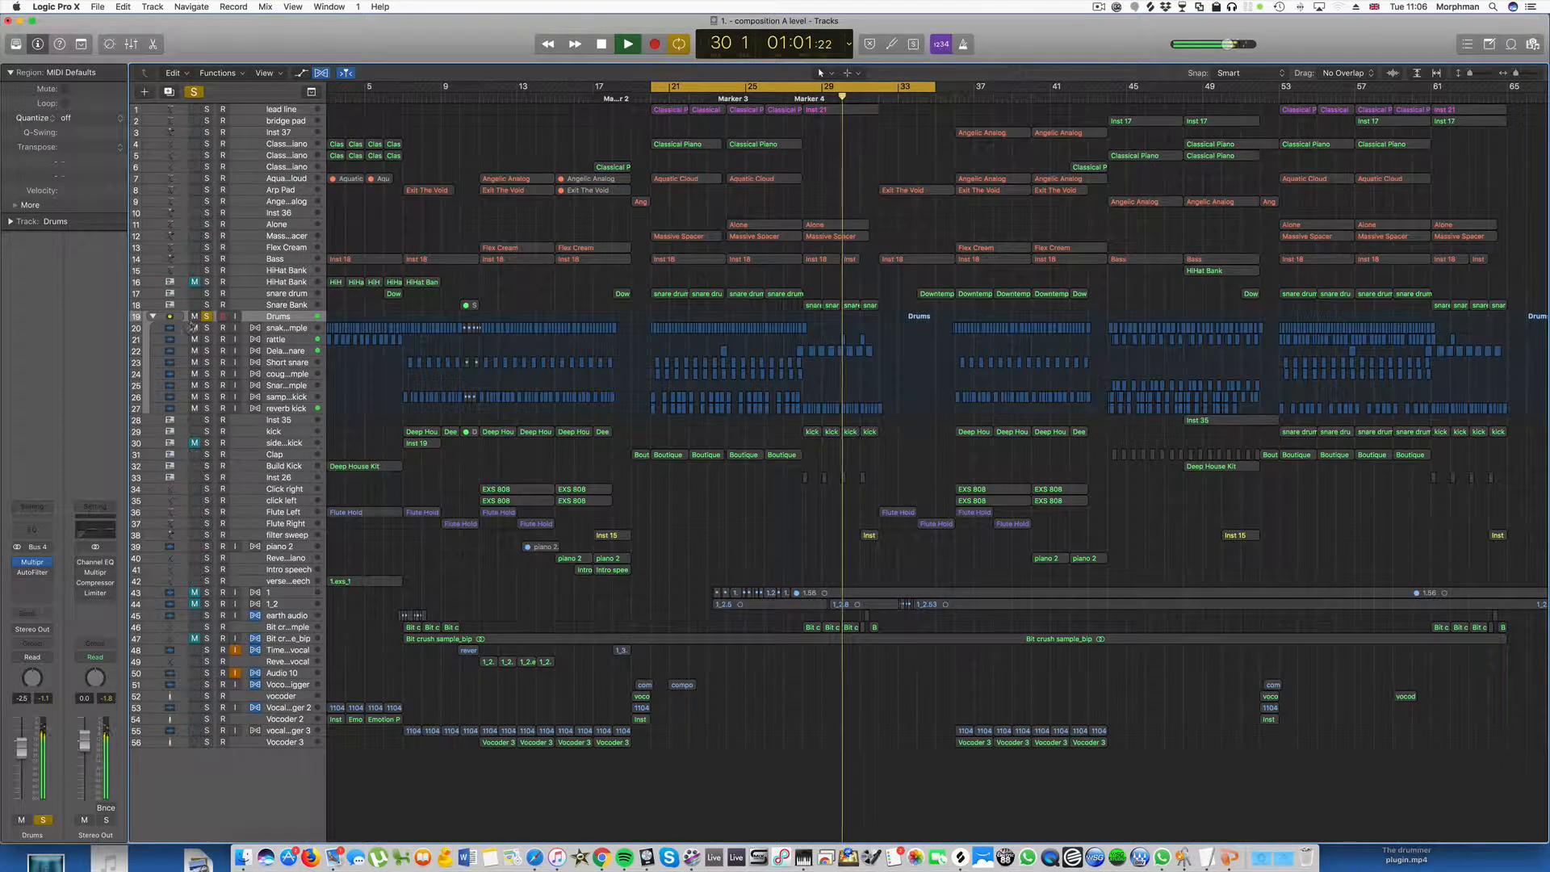
Clear the solo on the Drums stack, turn off the cycle range and show more of the arrangement.
key(s)
click(805, 91)
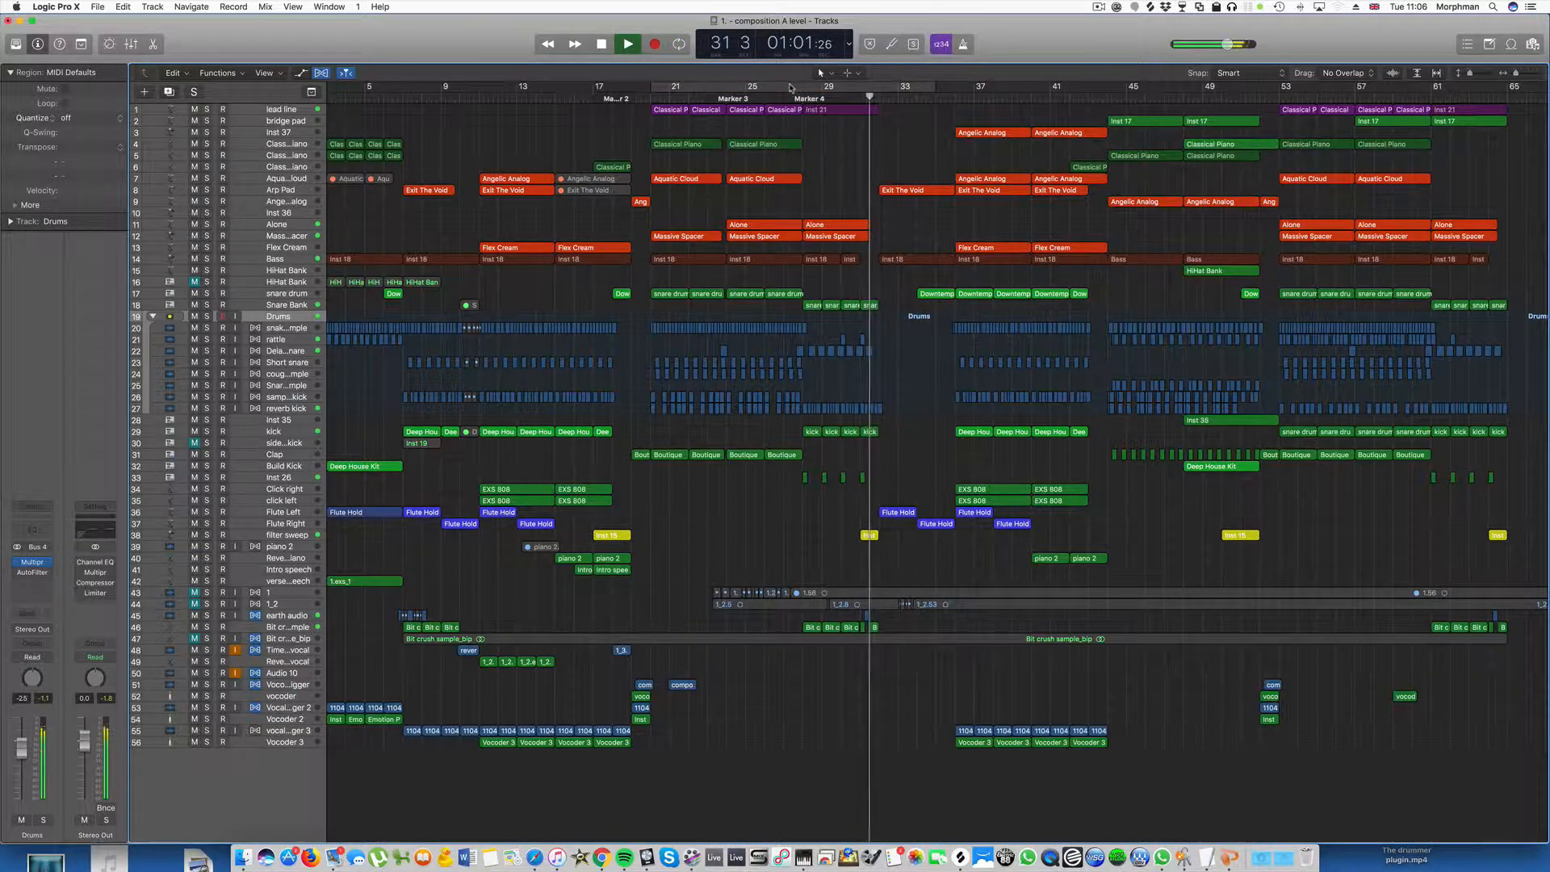
key(super+Left)
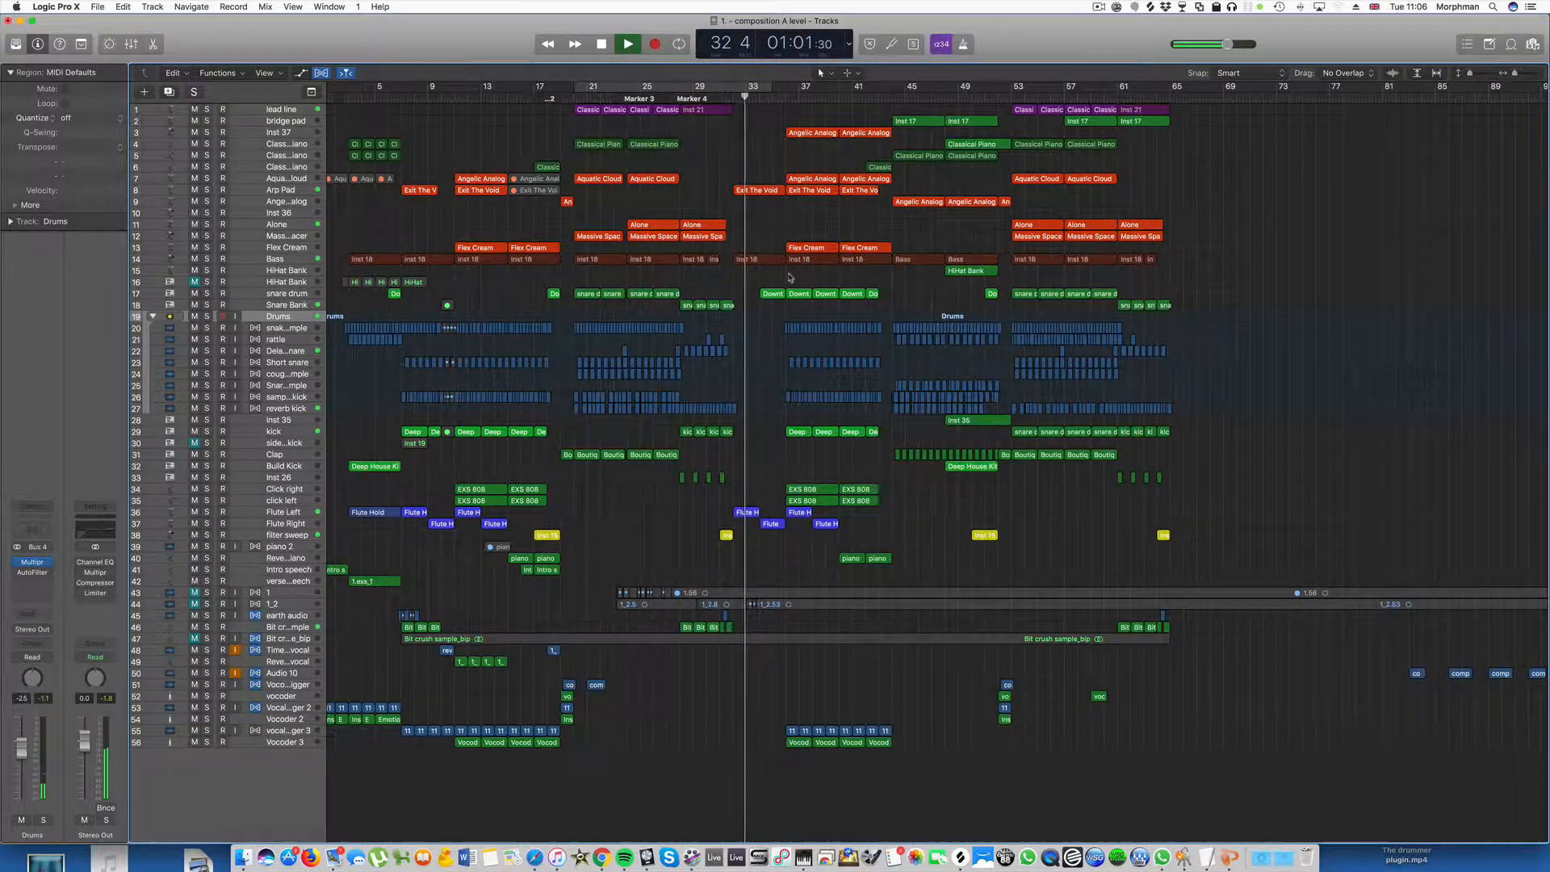
Mute the Inst 18 bass region starting at about bar 36 and listen to the arrangement up to bar 61.
click(763, 260)
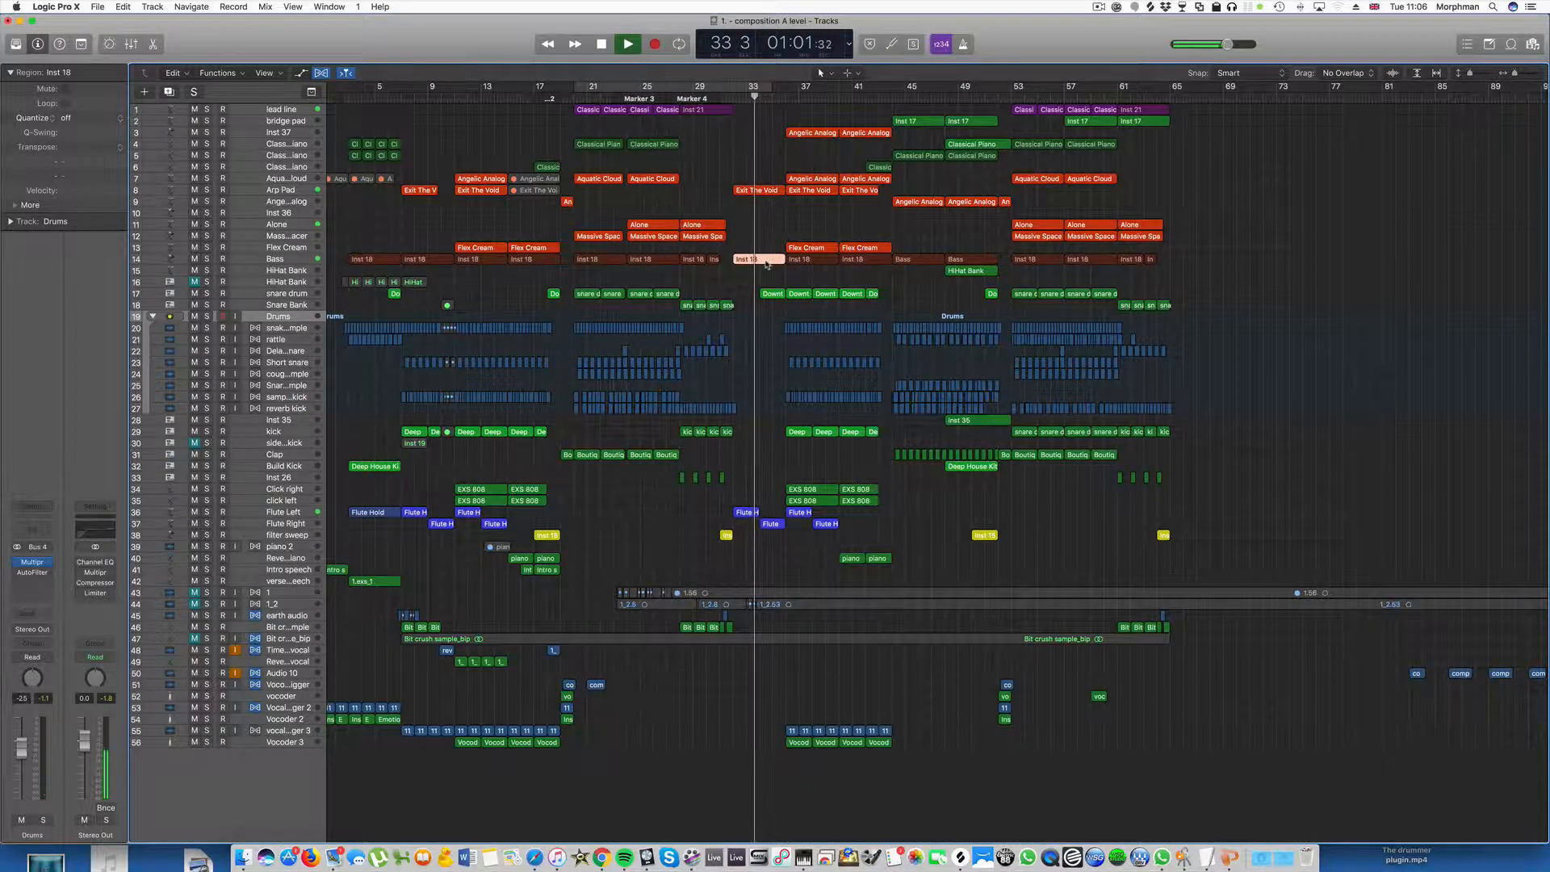
click(813, 260)
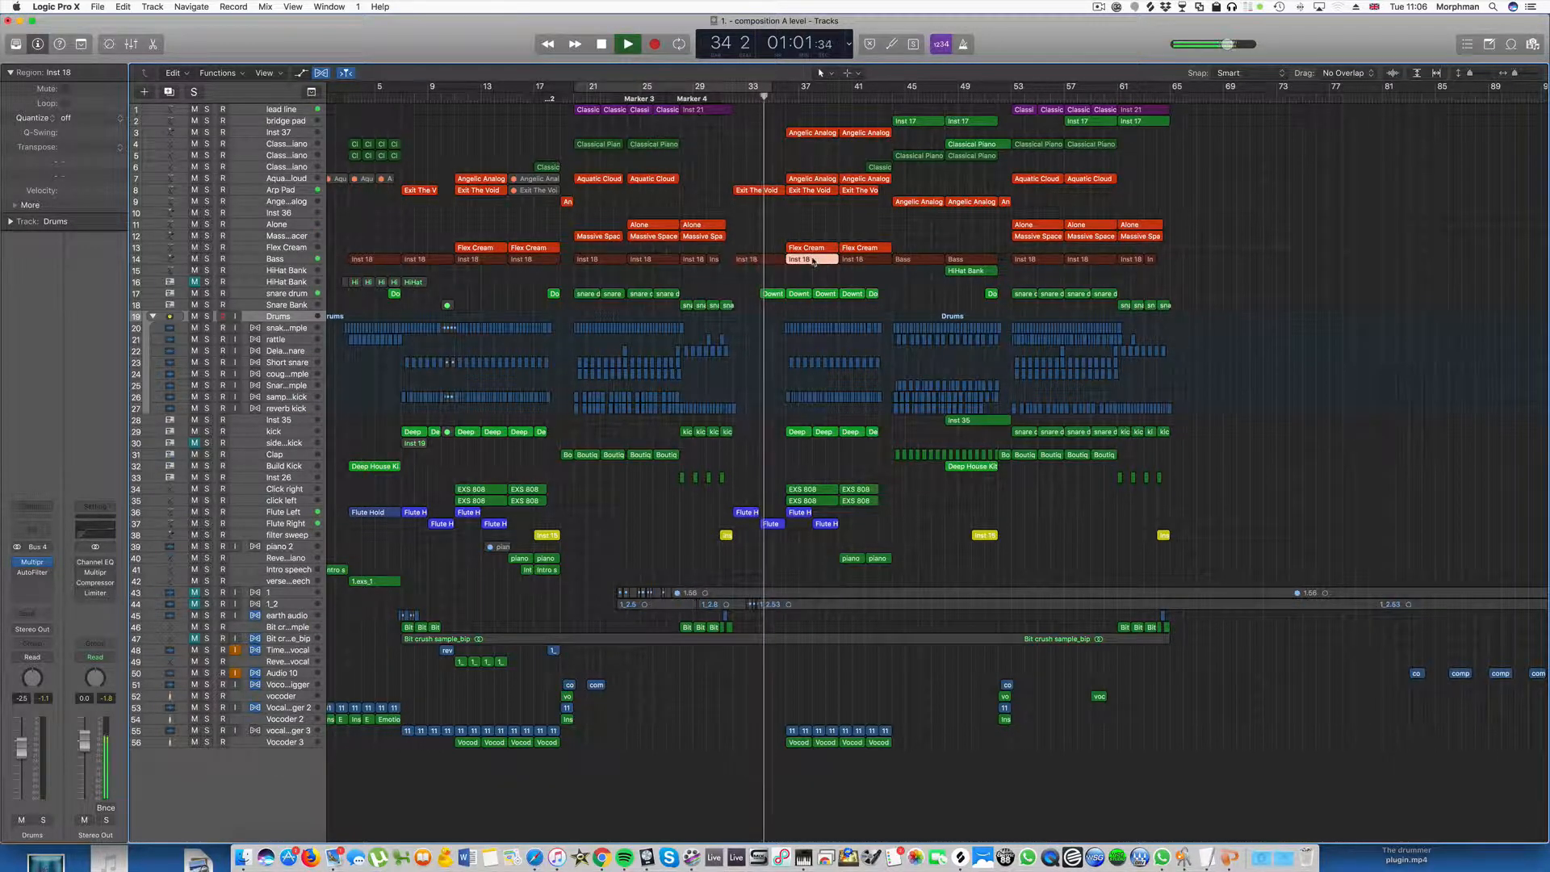
key(ctrl+m)
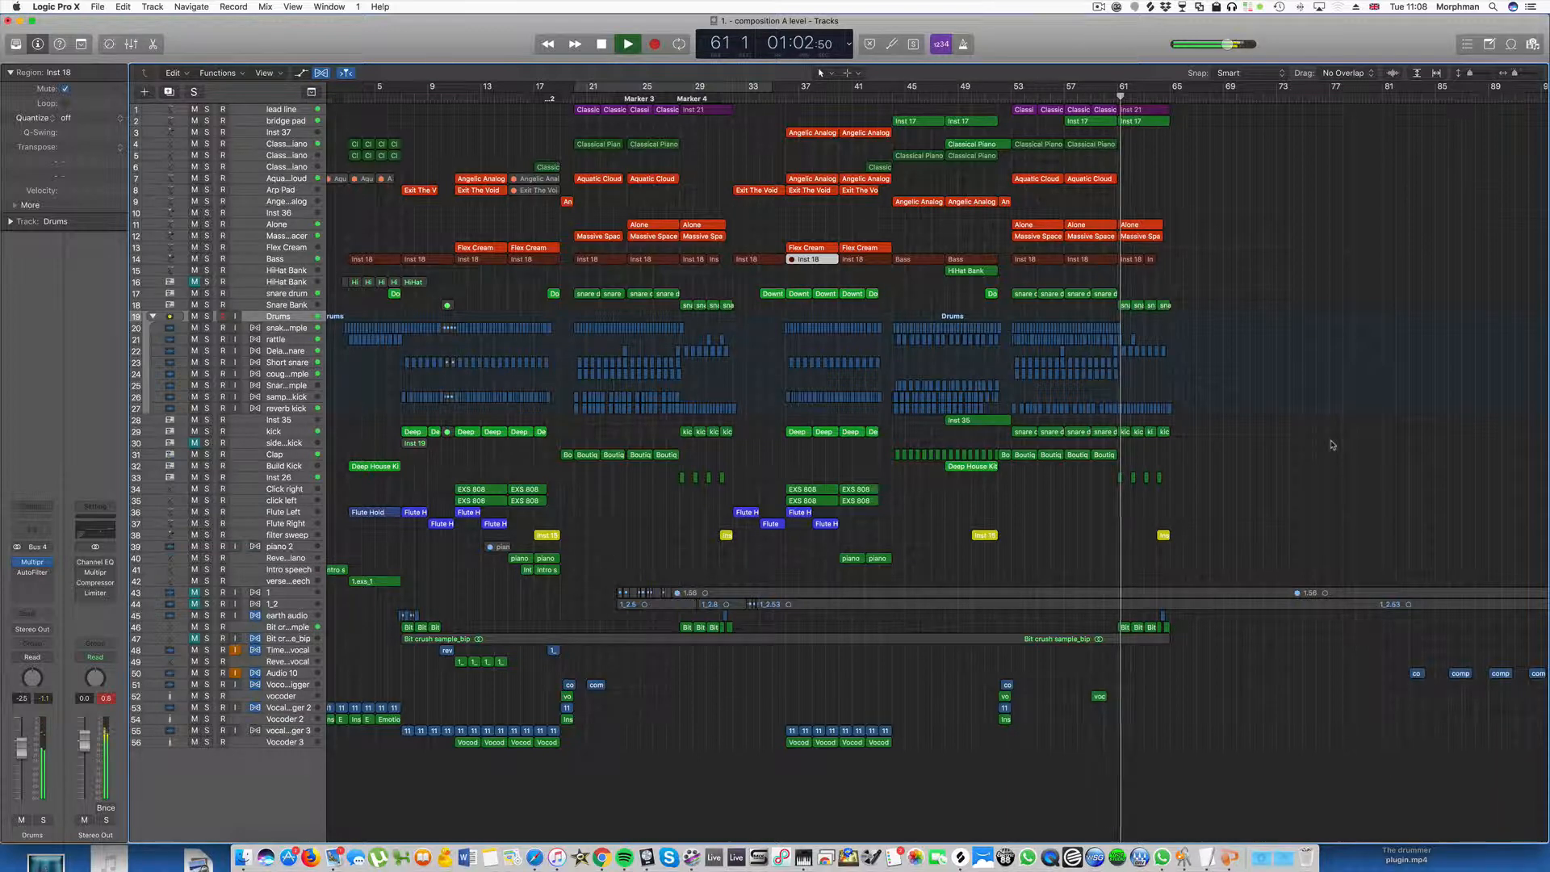
key(space)
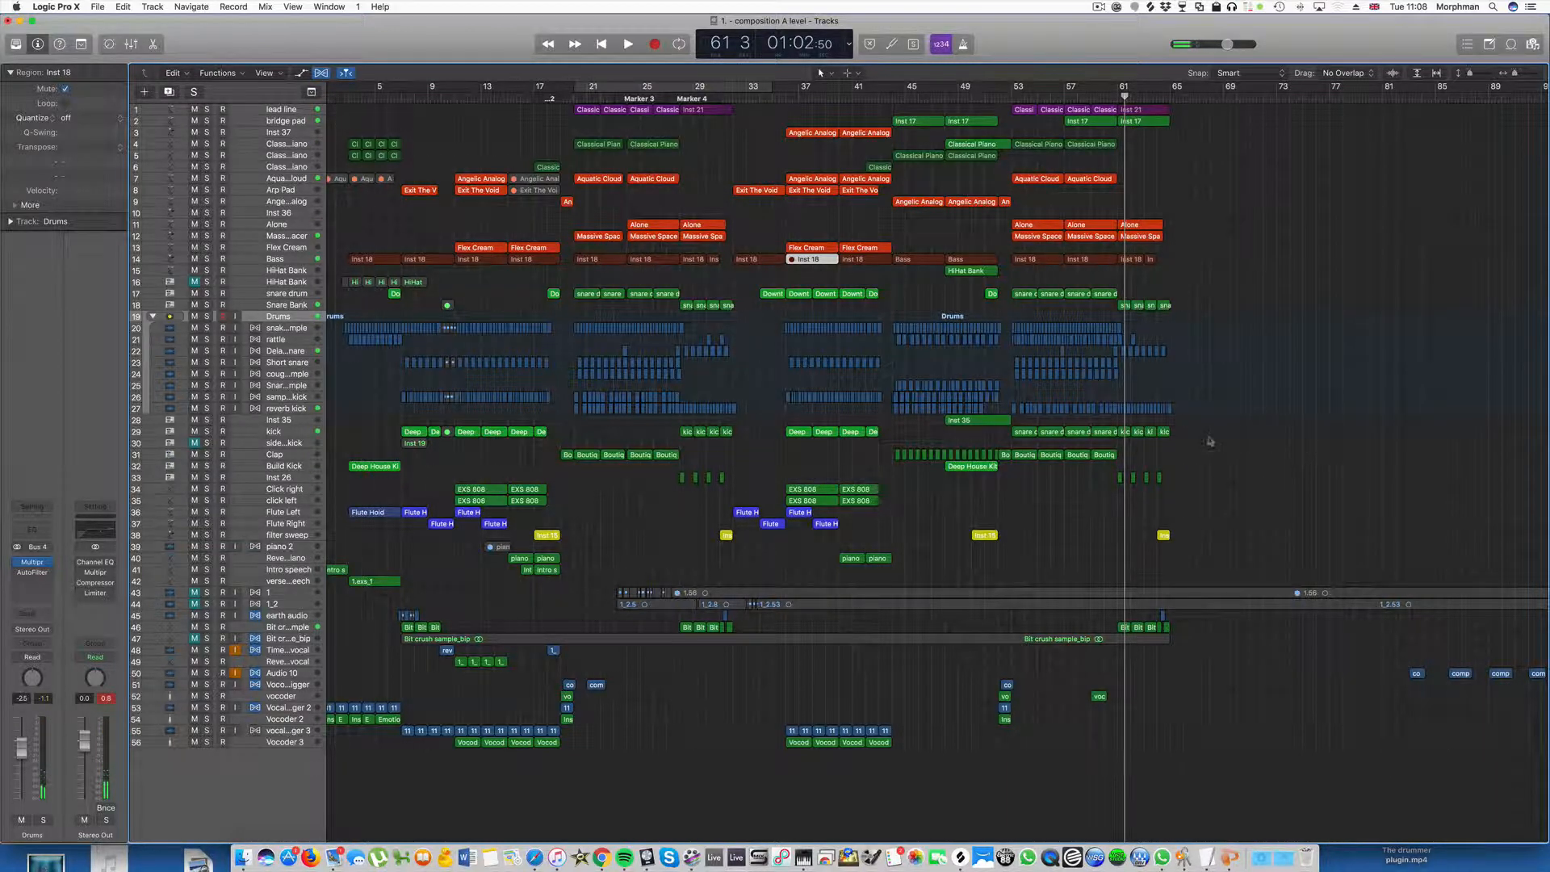
Show the mixer and add a send to Bus 5 on the lead line channel.
scroll(1210, 442, left, 1)
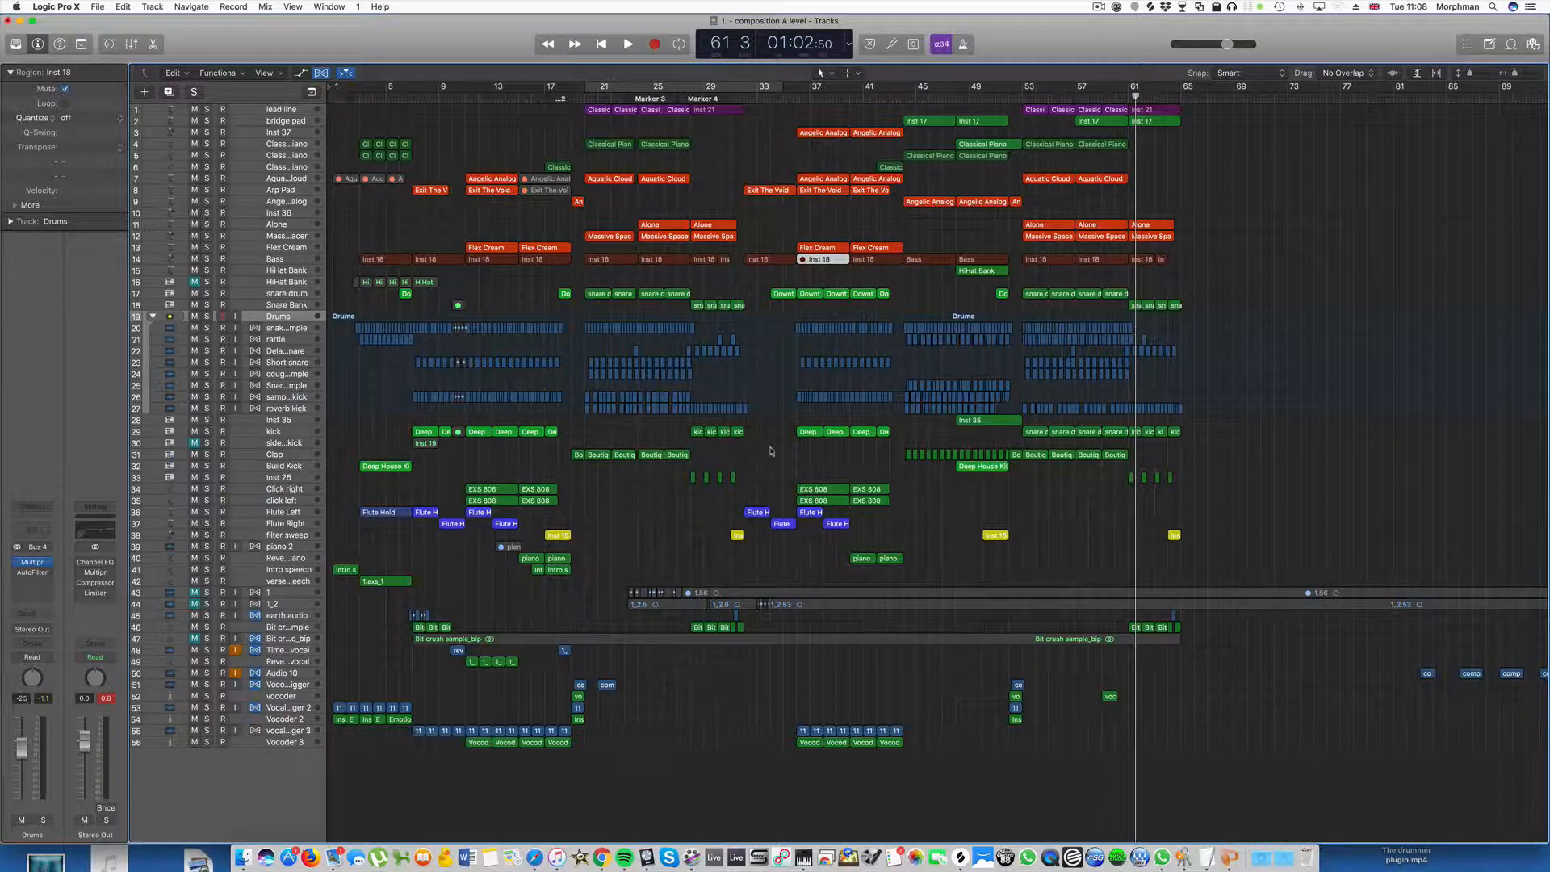
key(x)
scroll(718, 654, left, 8)
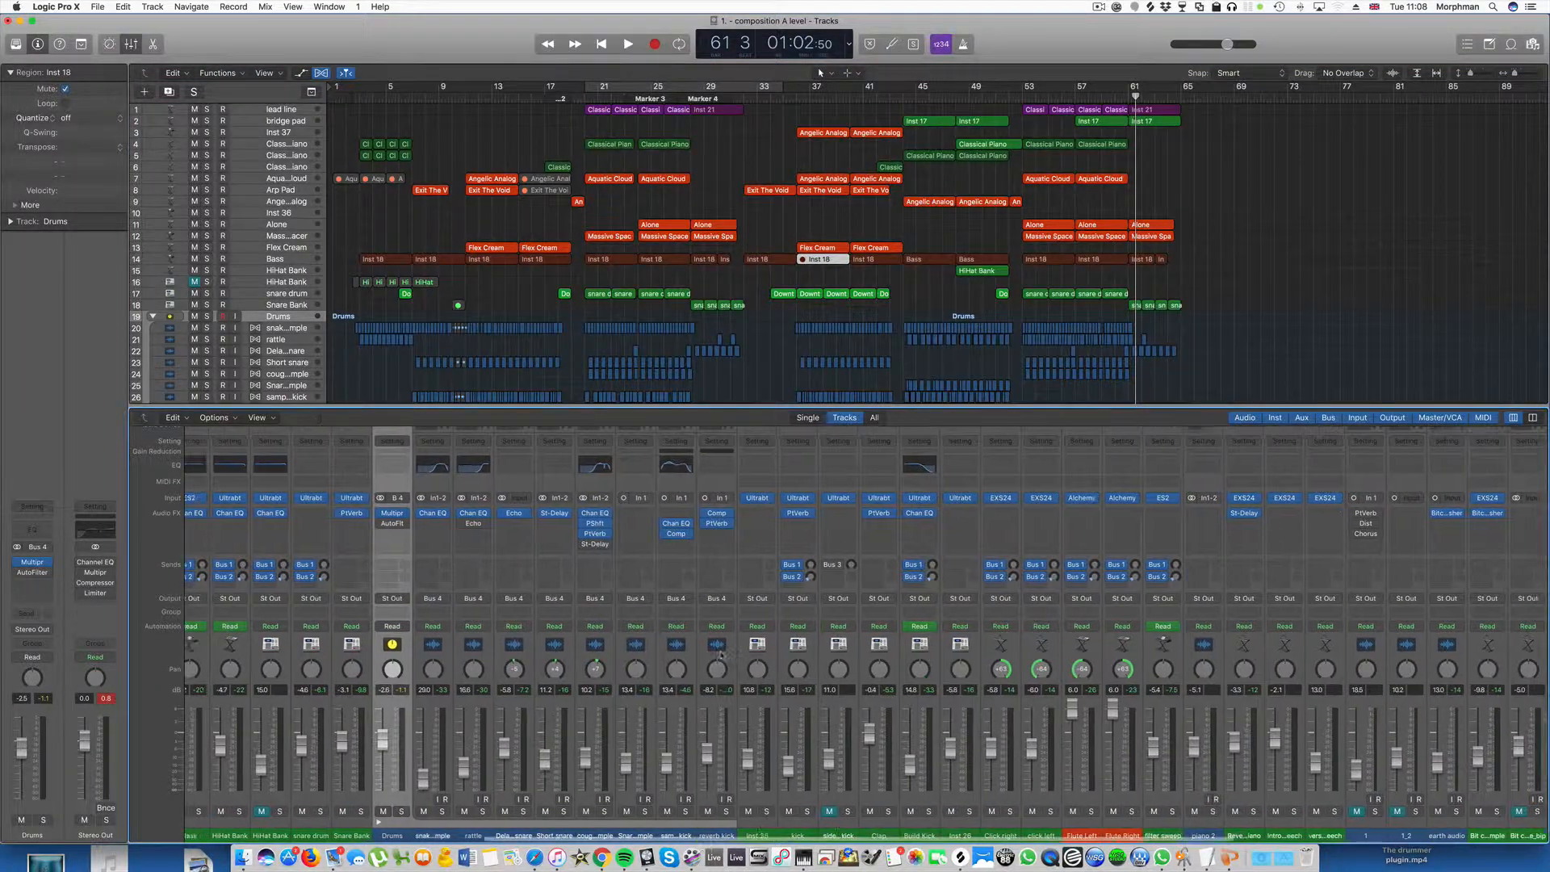
scroll(717, 652, left, 6)
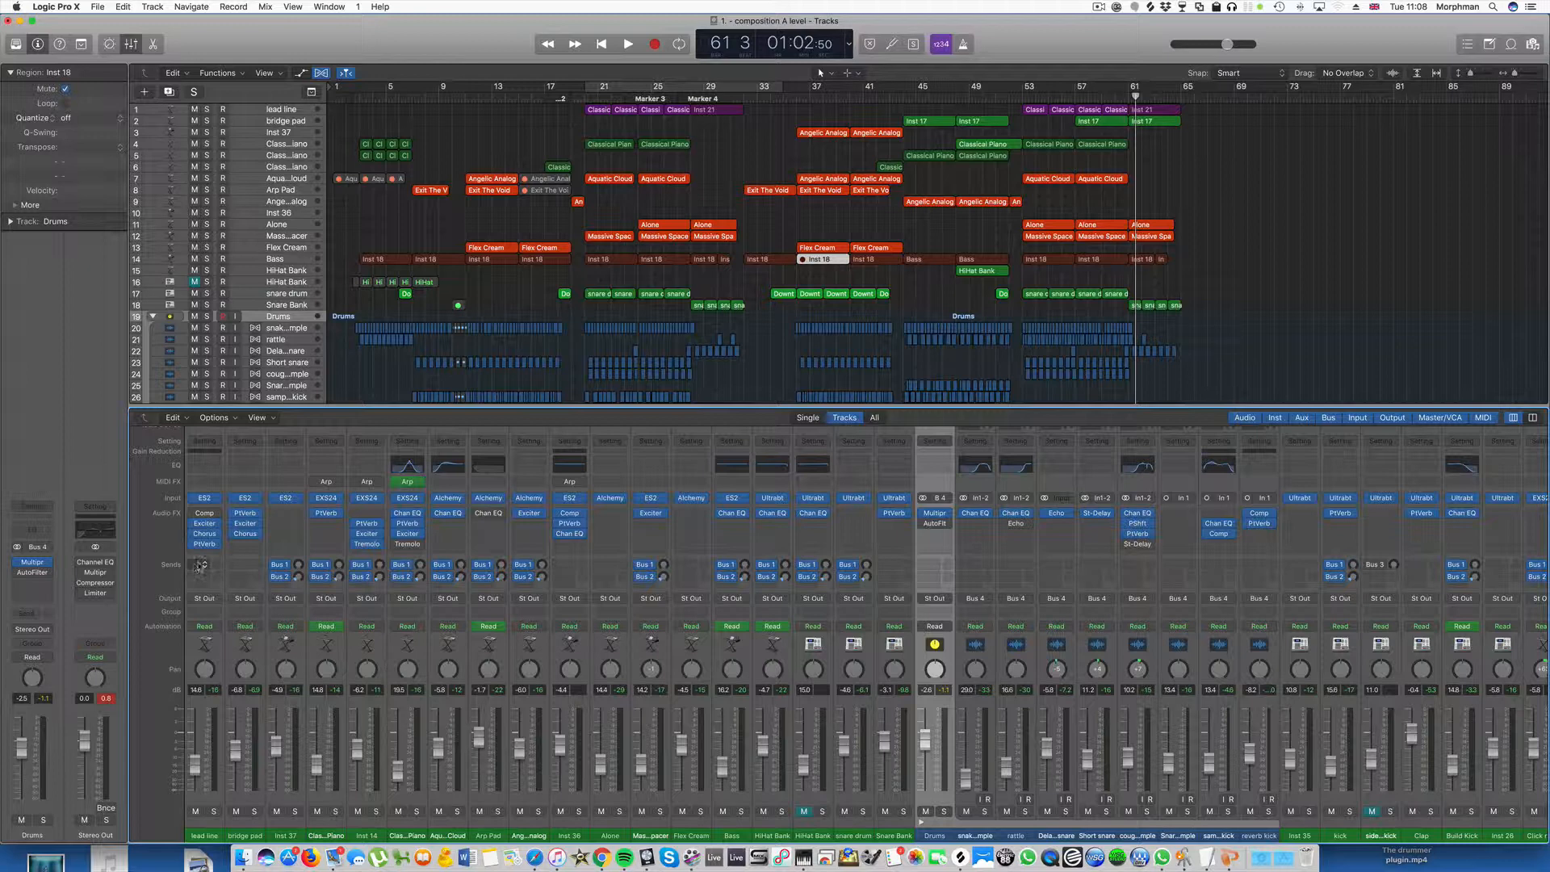
click(200, 564)
mouse_move(212, 617)
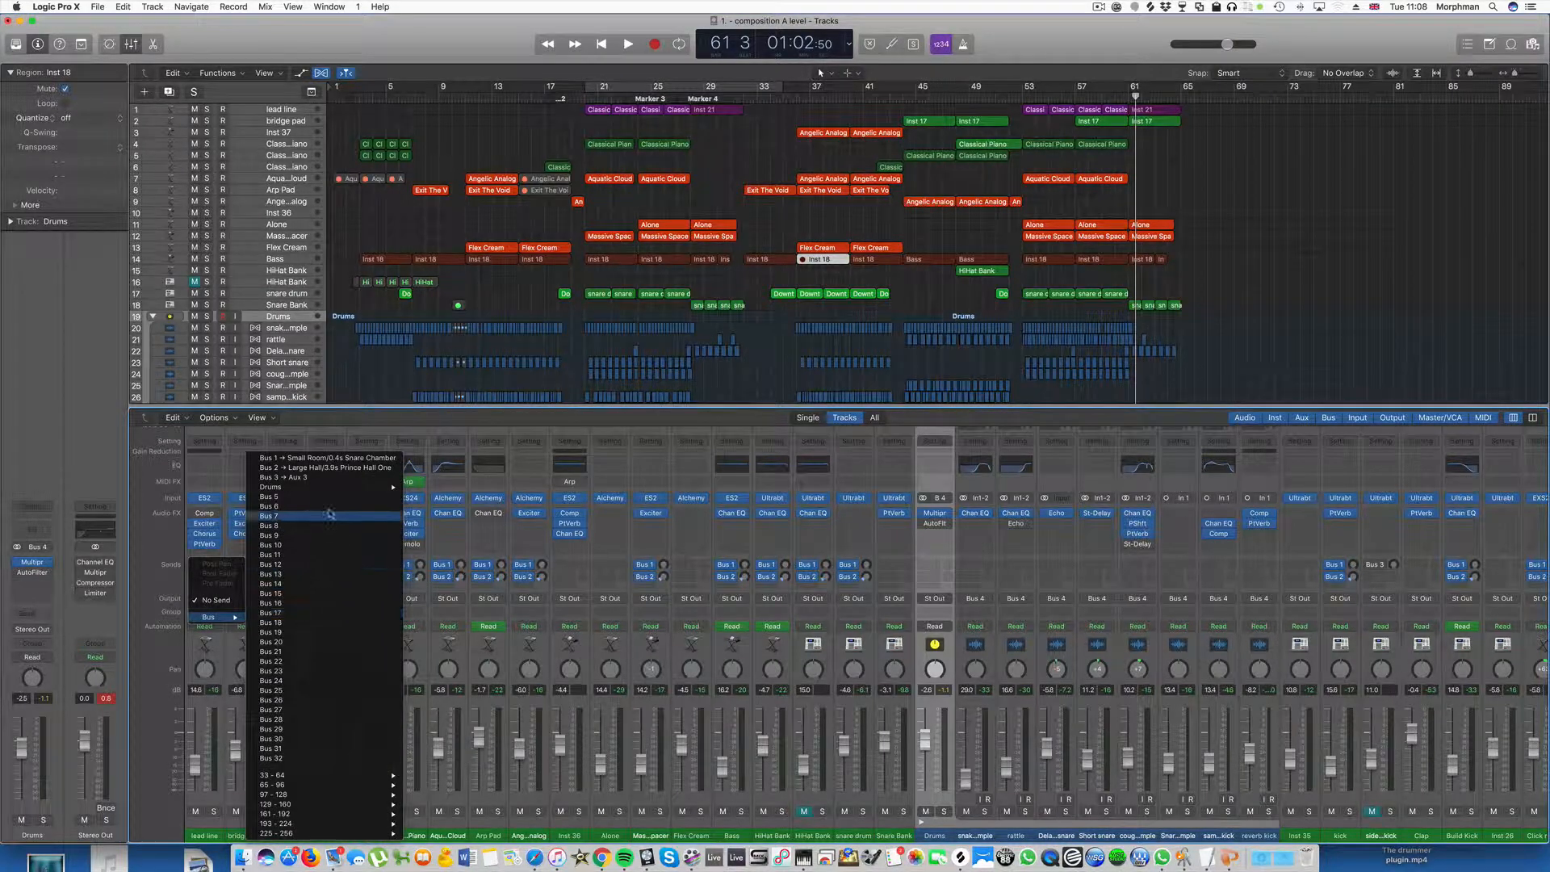
click(330, 497)
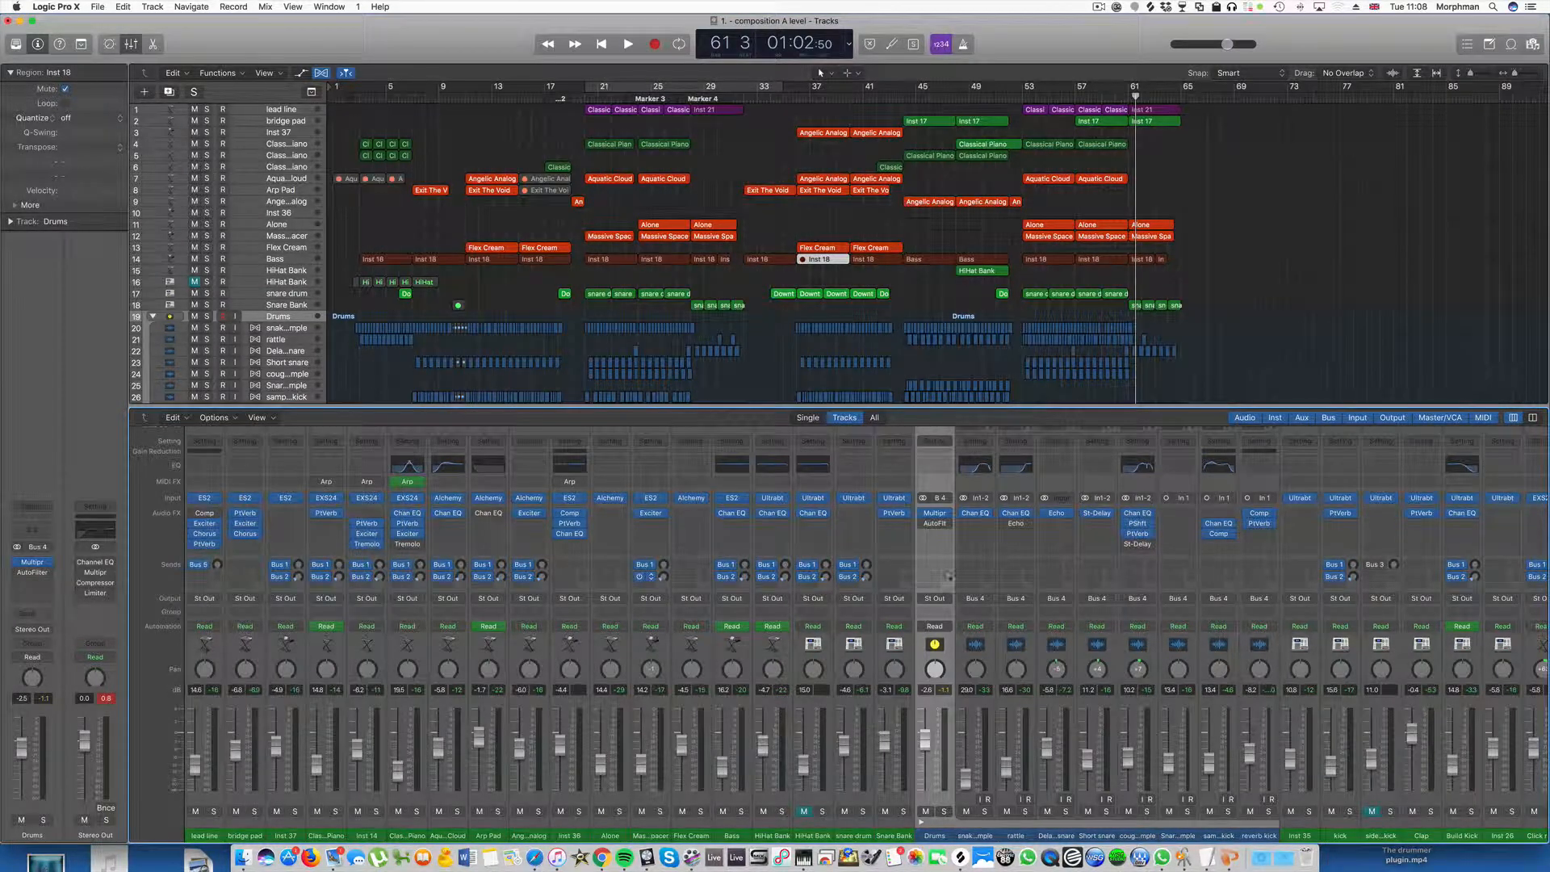
Insert the Space Designer reverb on the aux channel fed by Bus 5.
scroll(947, 578, right, 15)
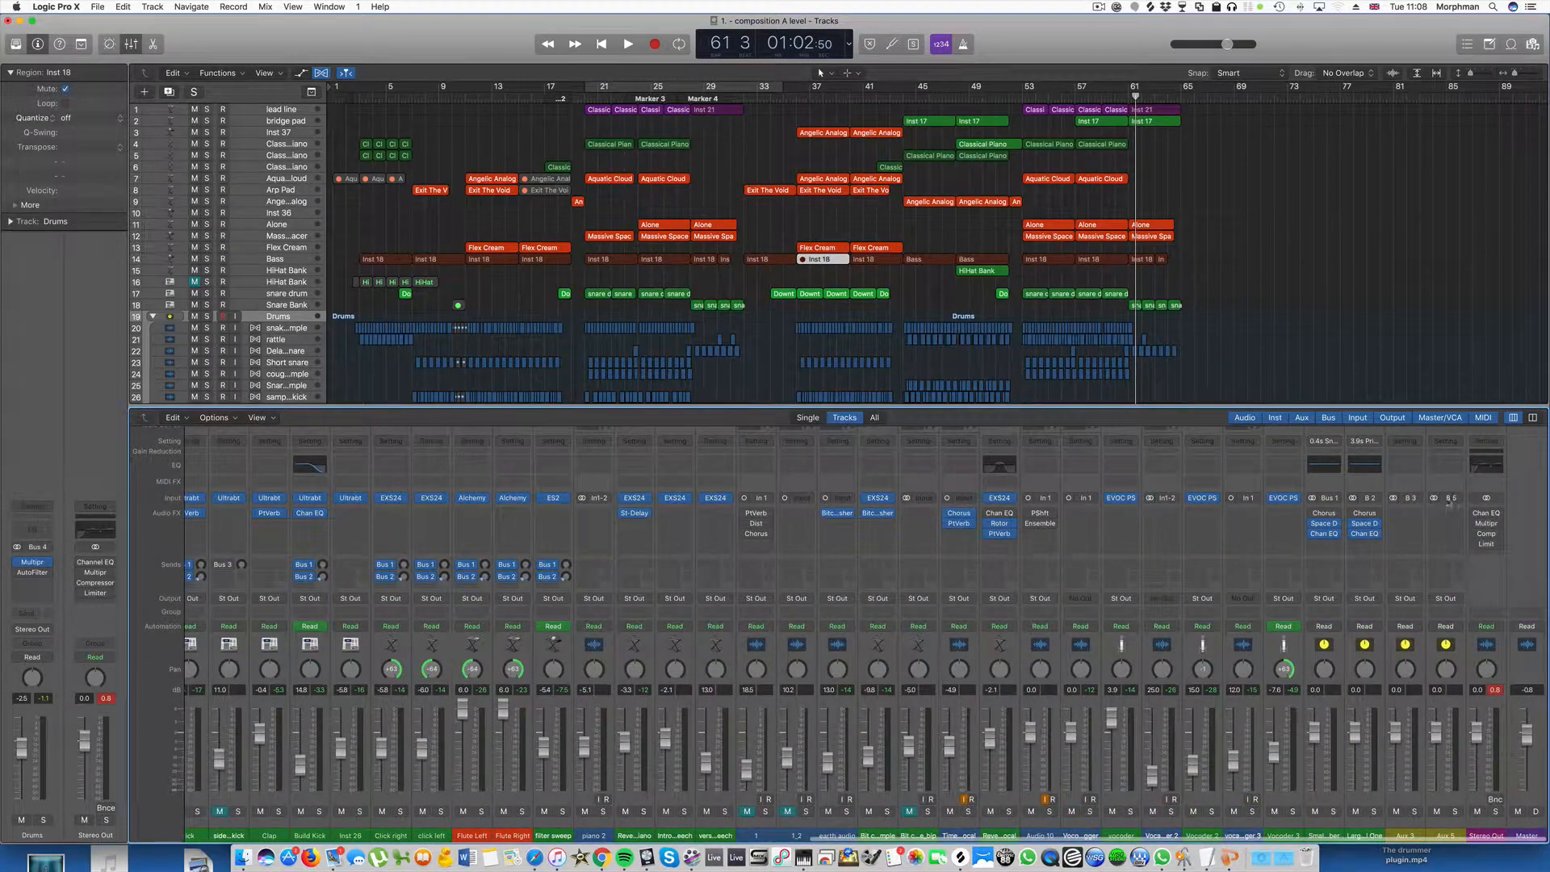
click(1455, 512)
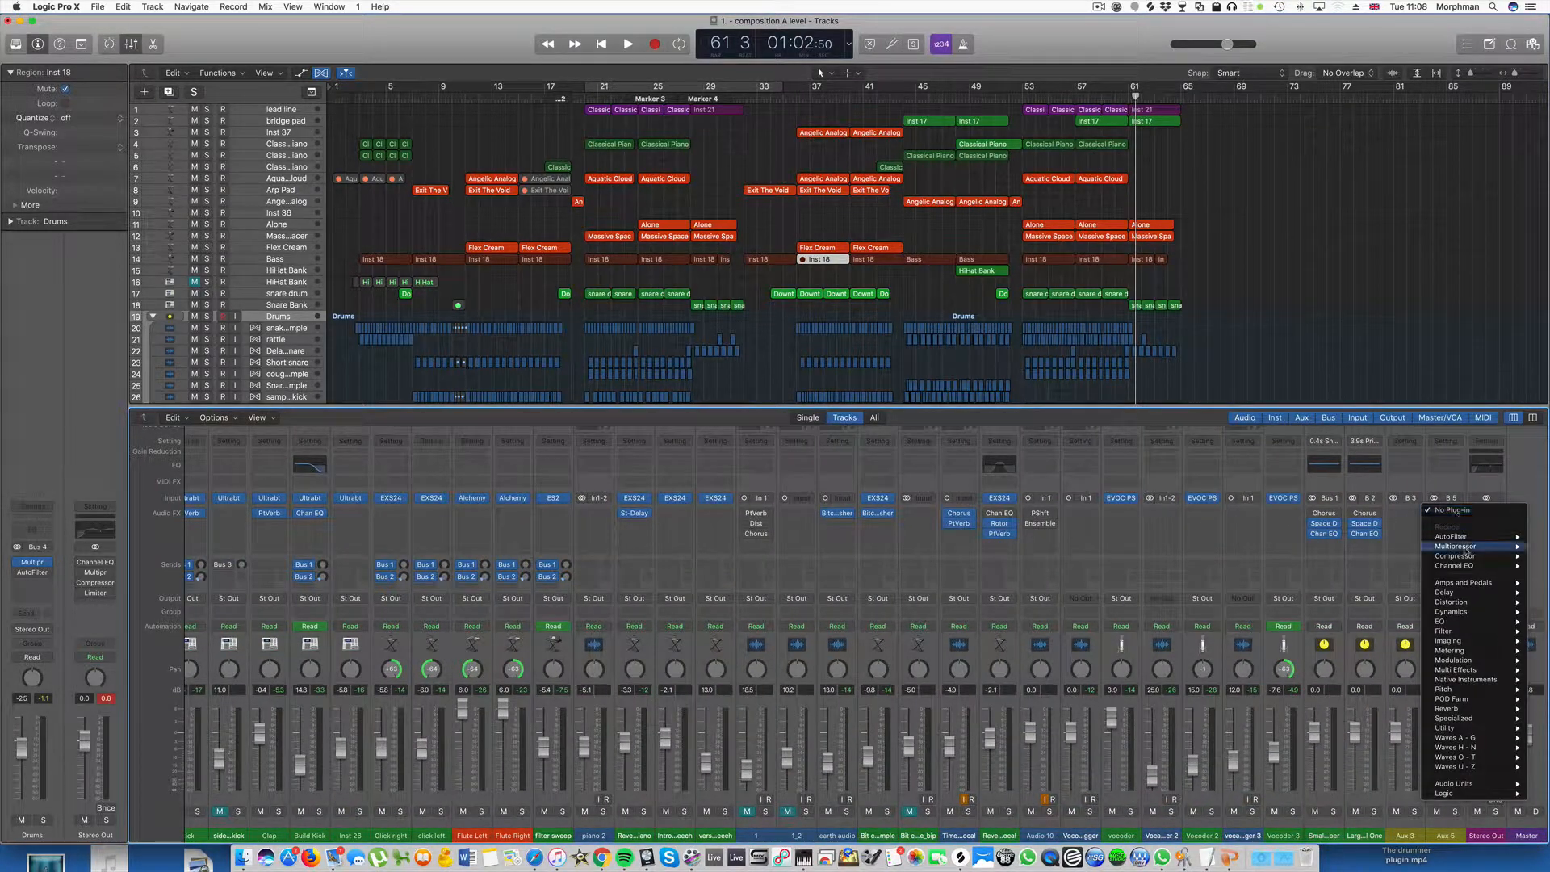
mouse_move(1471, 621)
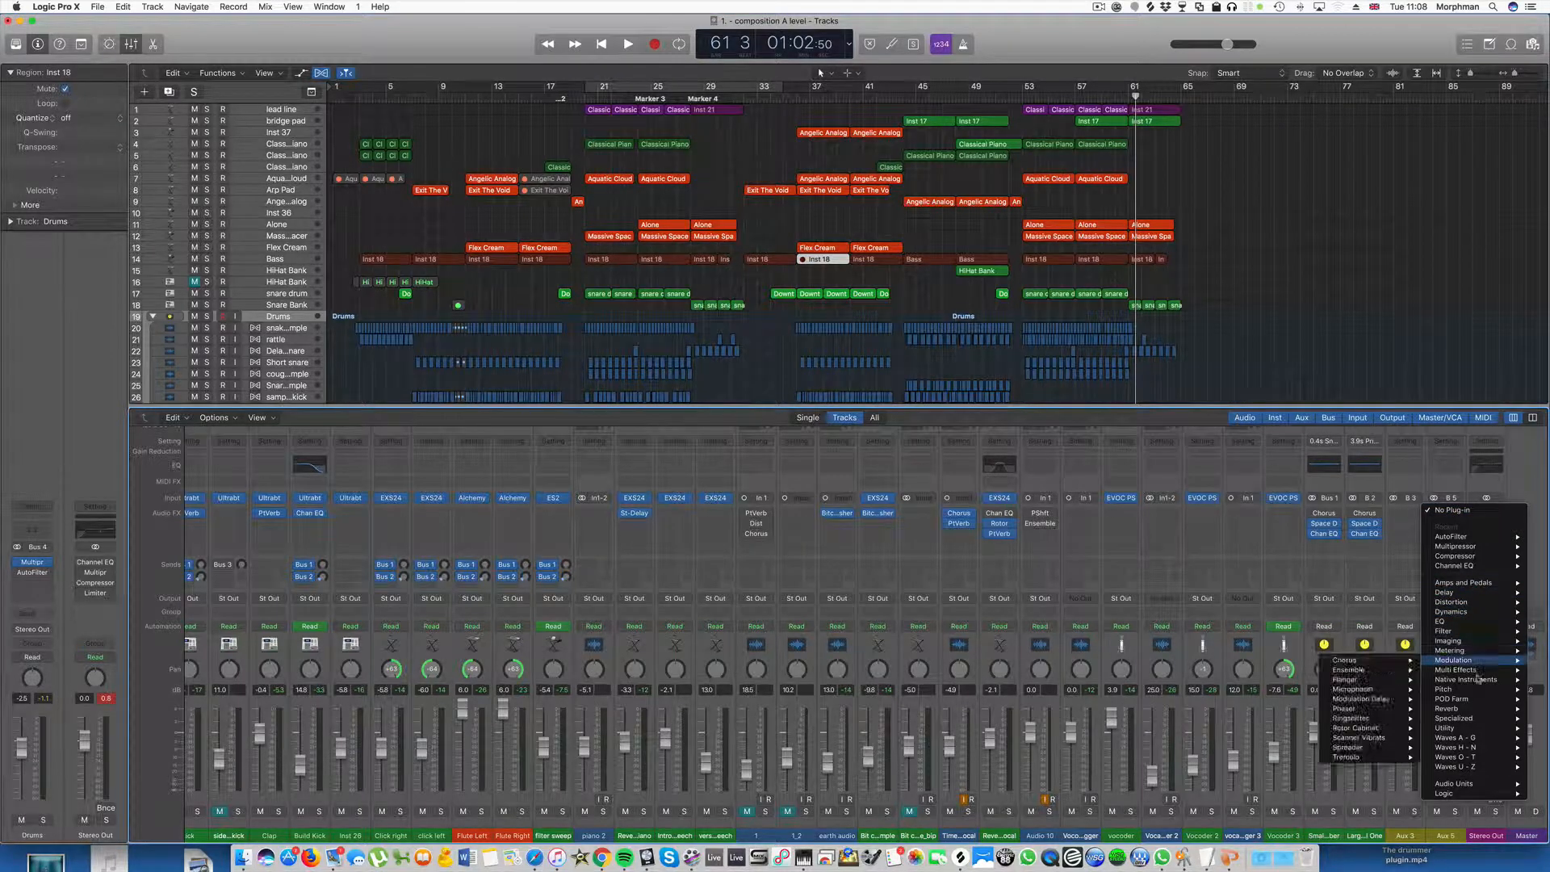
mouse_move(1480, 725)
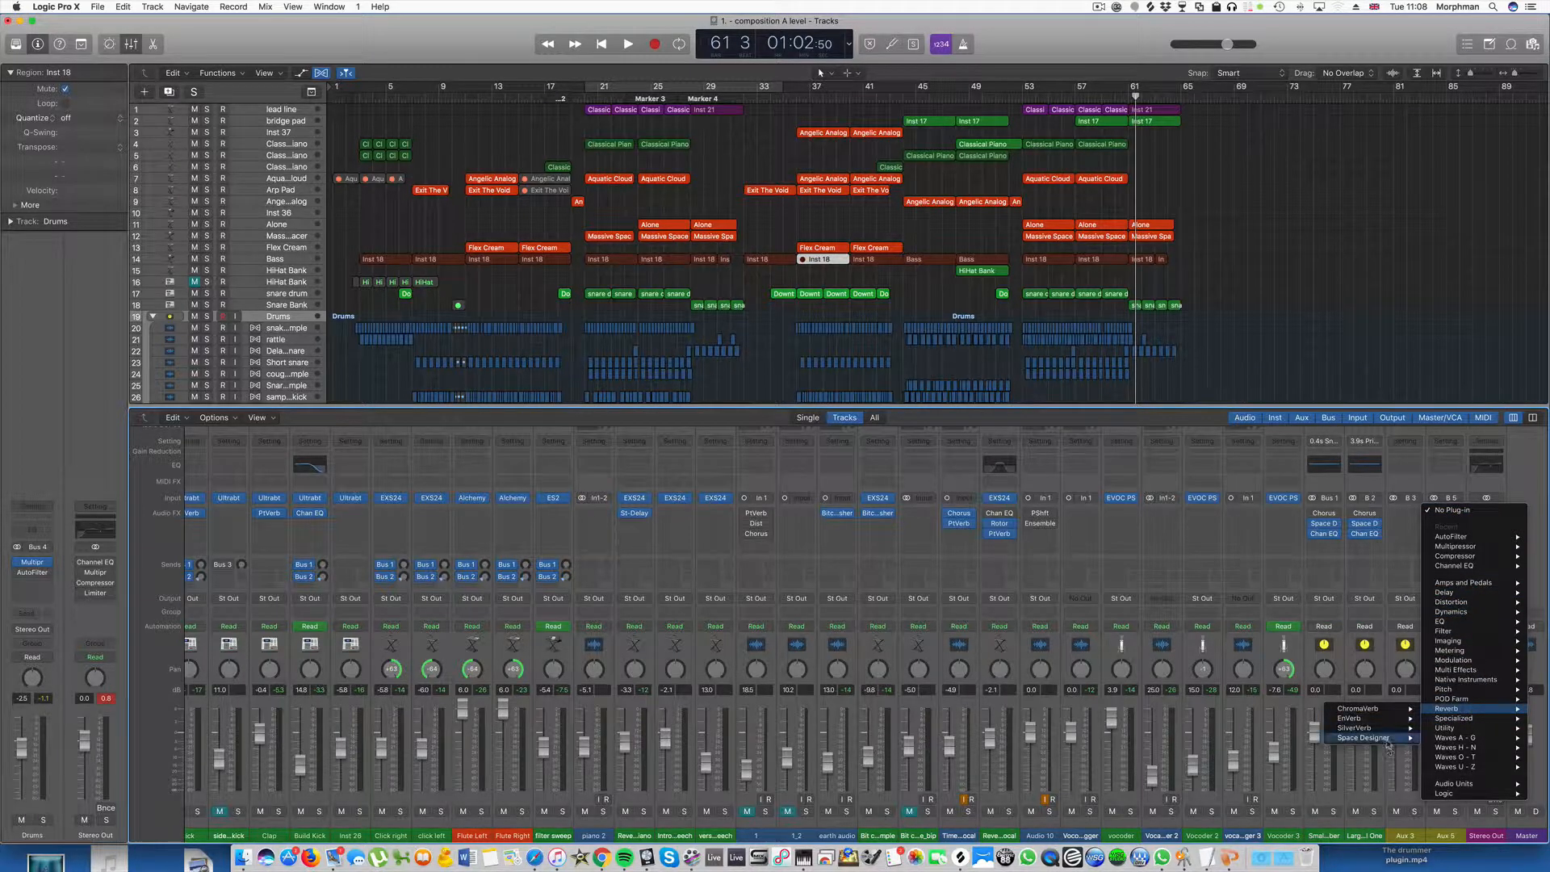
mouse_move(1373, 738)
click(1293, 738)
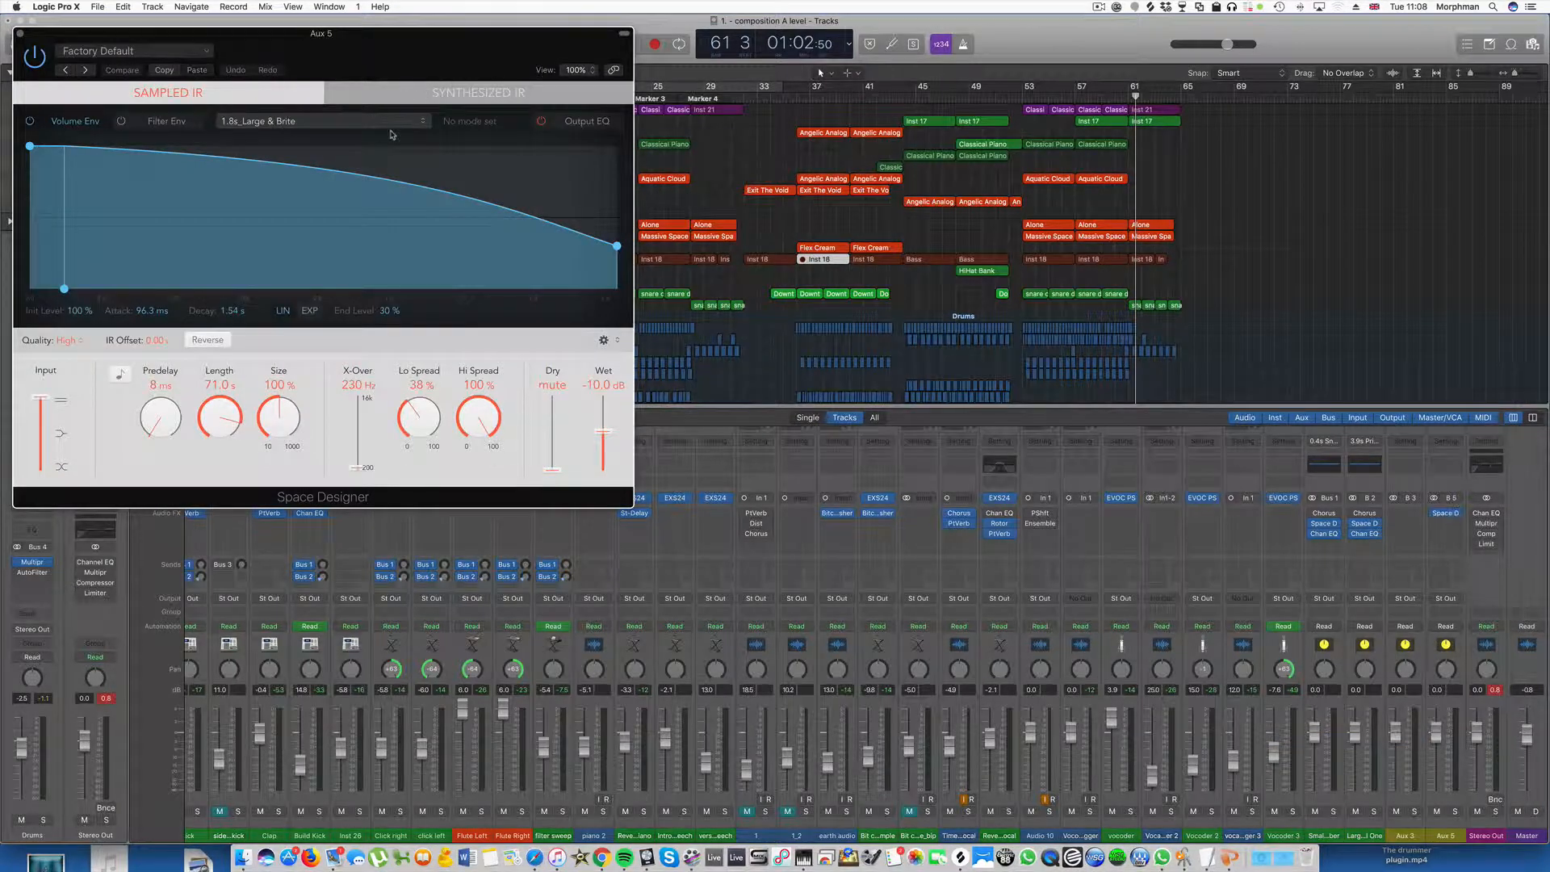
Load the 03.1s Midnight Plate preset from the large plate reverbs into Space Designer and close the plug-in window.
click(198, 52)
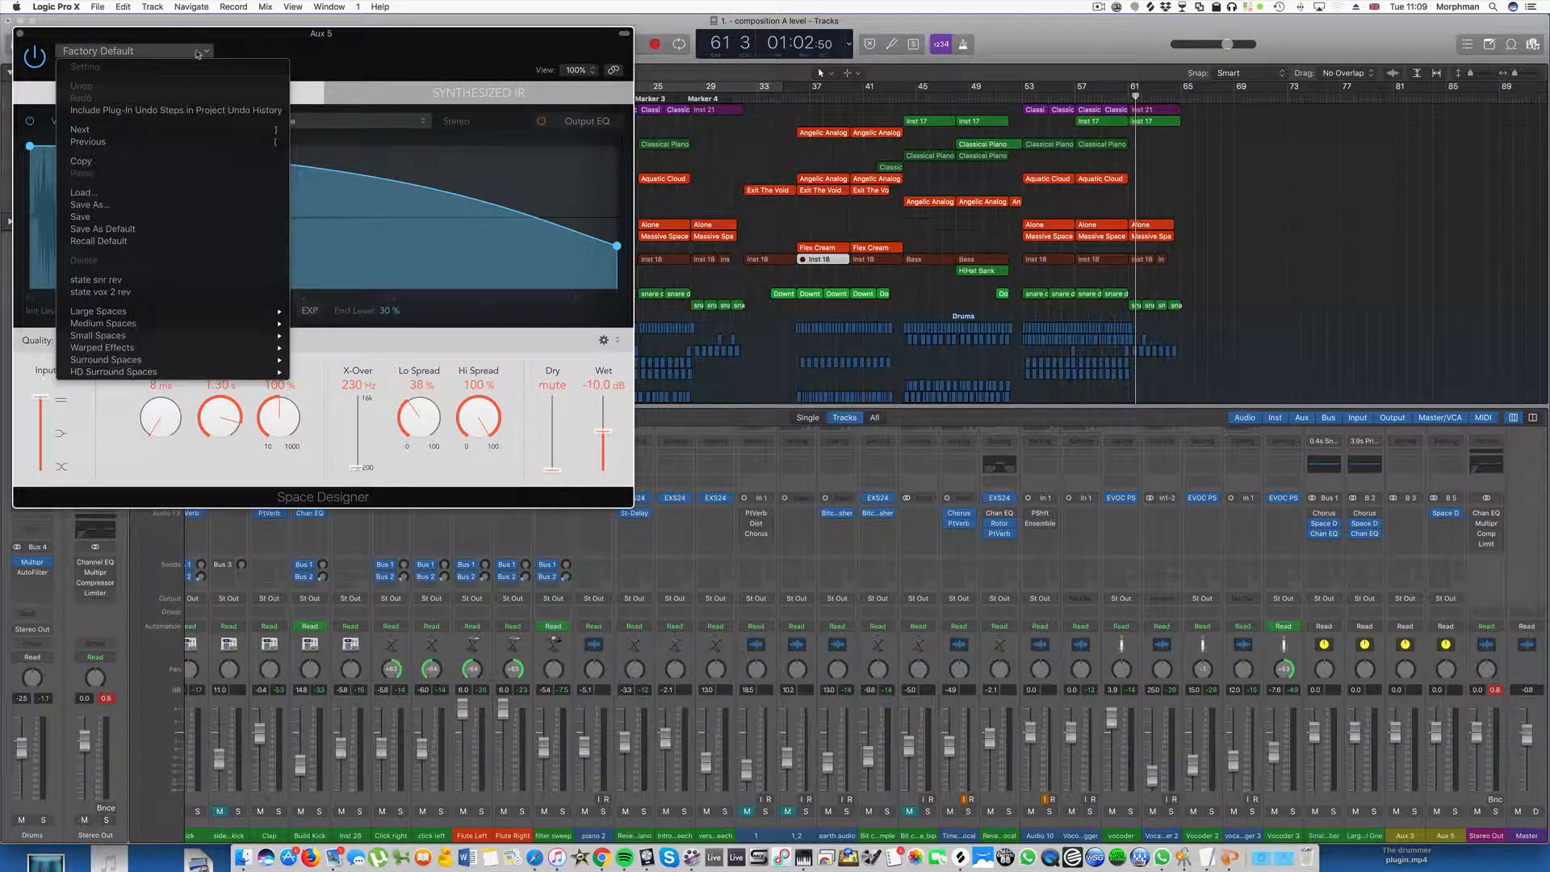
mouse_move(194, 317)
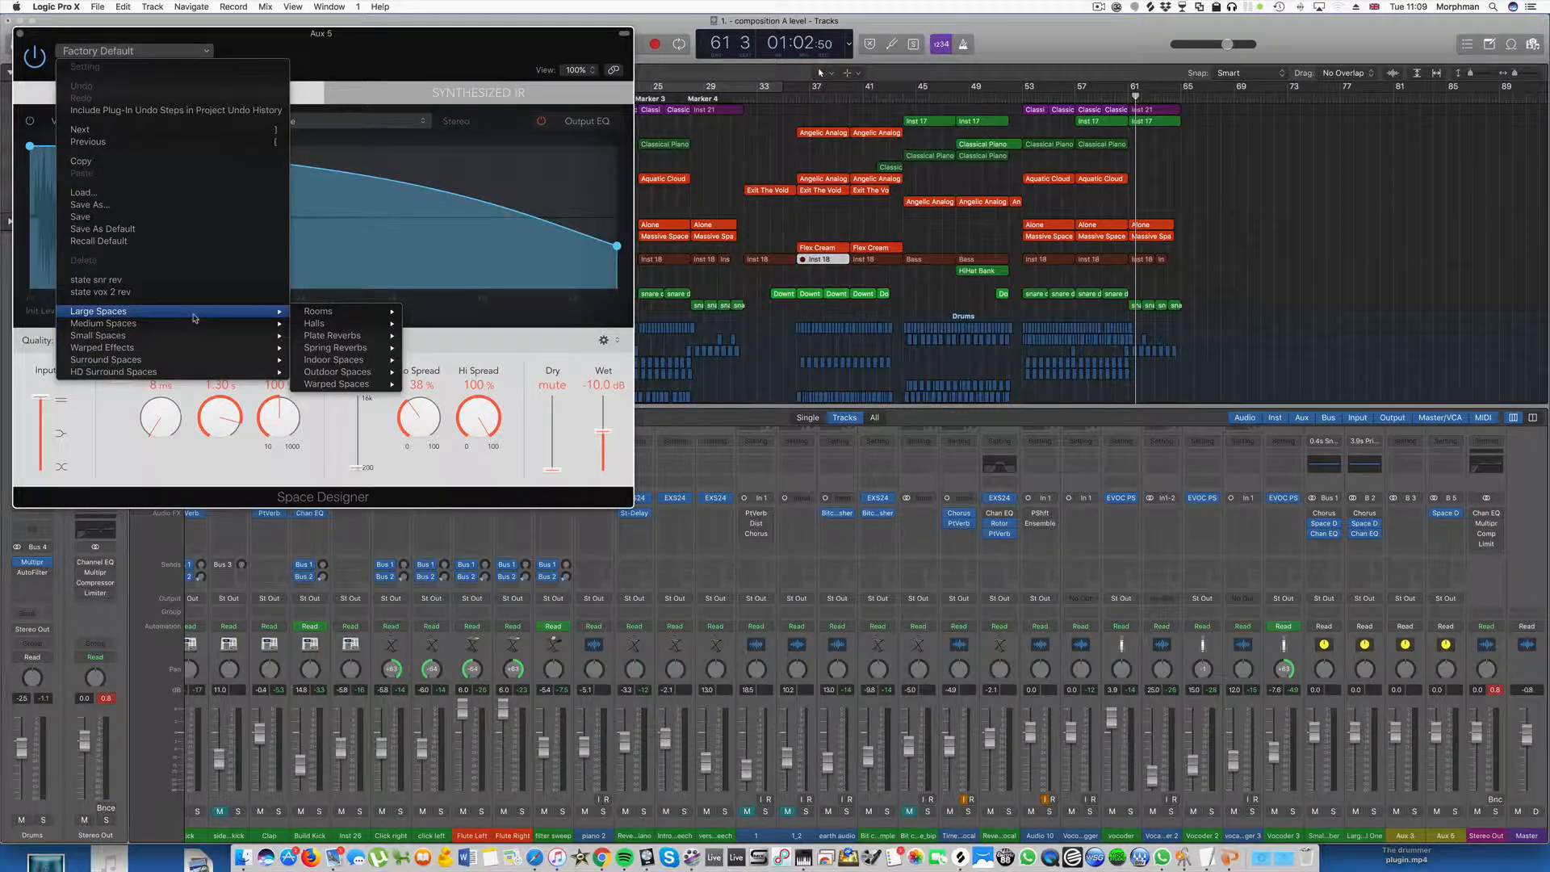
mouse_move(324, 337)
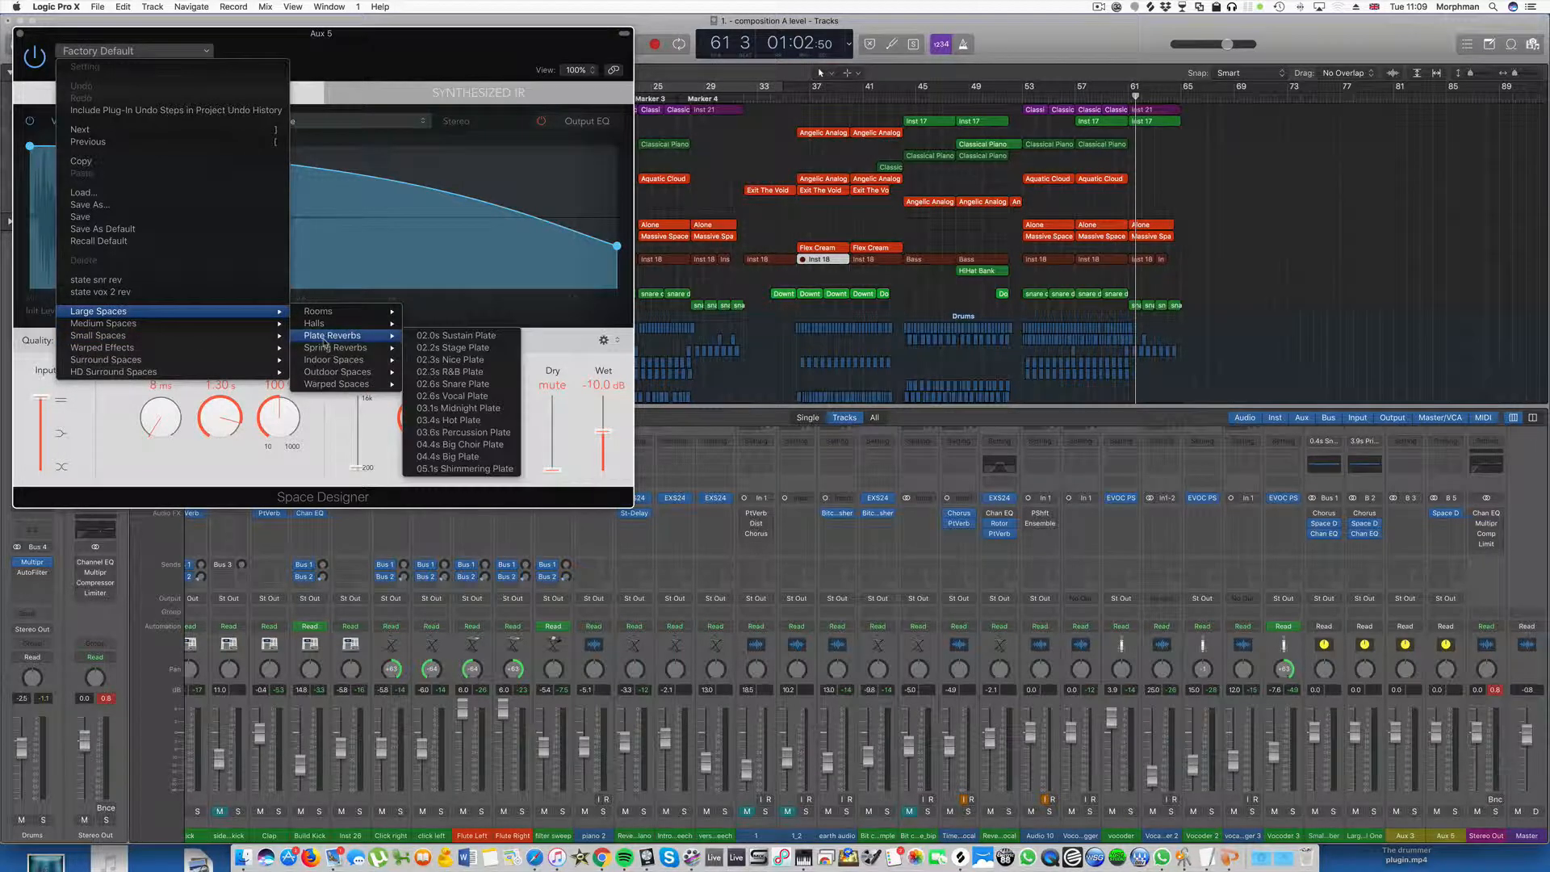
click(485, 409)
drag(64, 38, 360, 56)
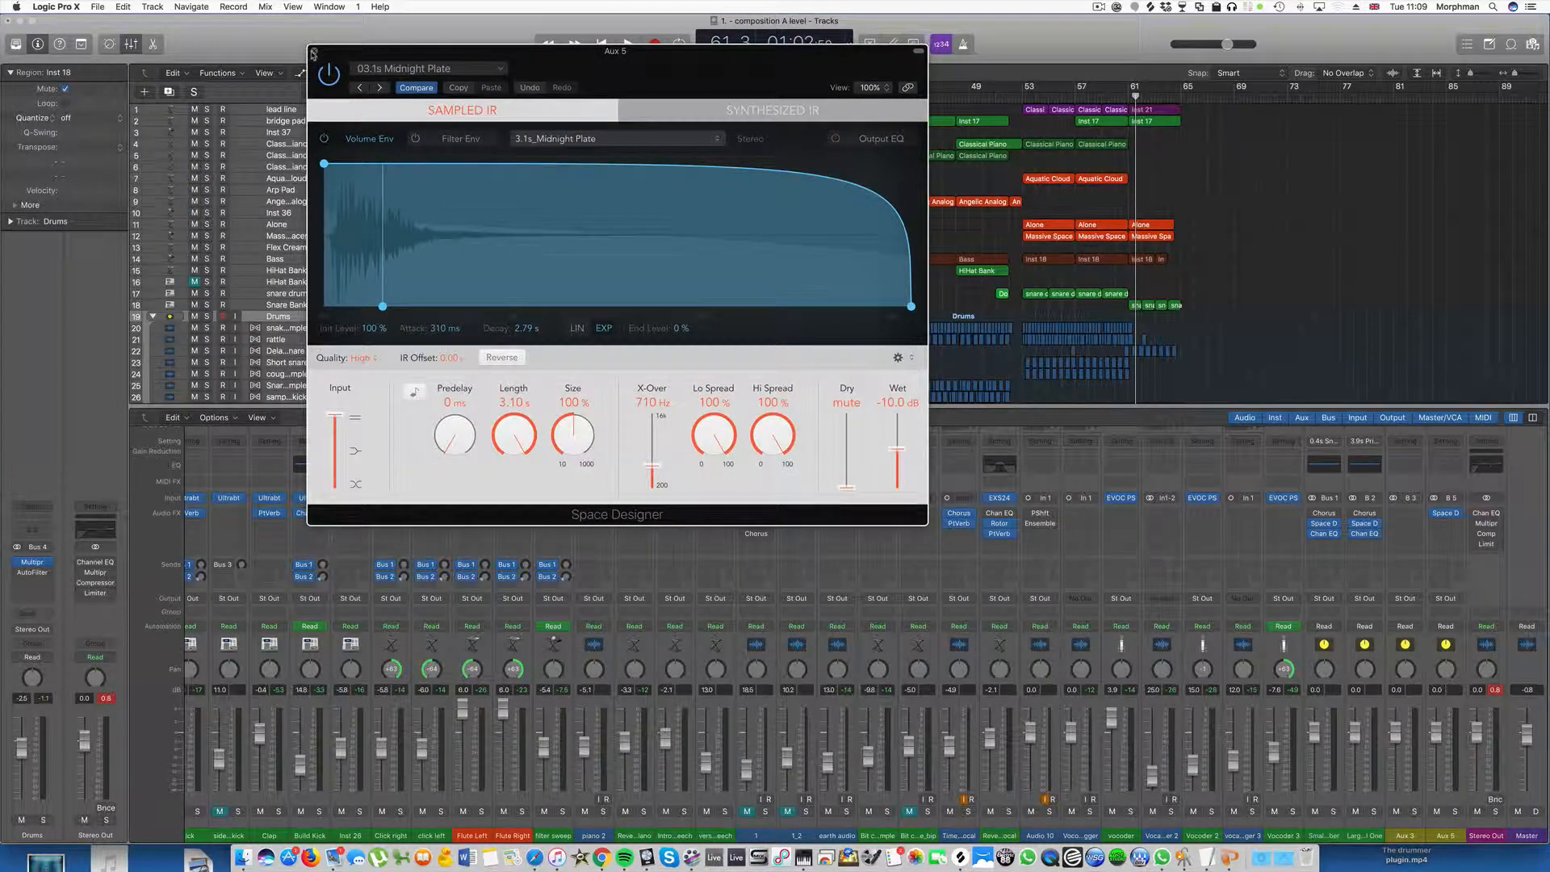
click(314, 51)
Solo the lead line channel and set a cycle range from about bar 54 to bar 68.
scroll(256, 507, left, 15)
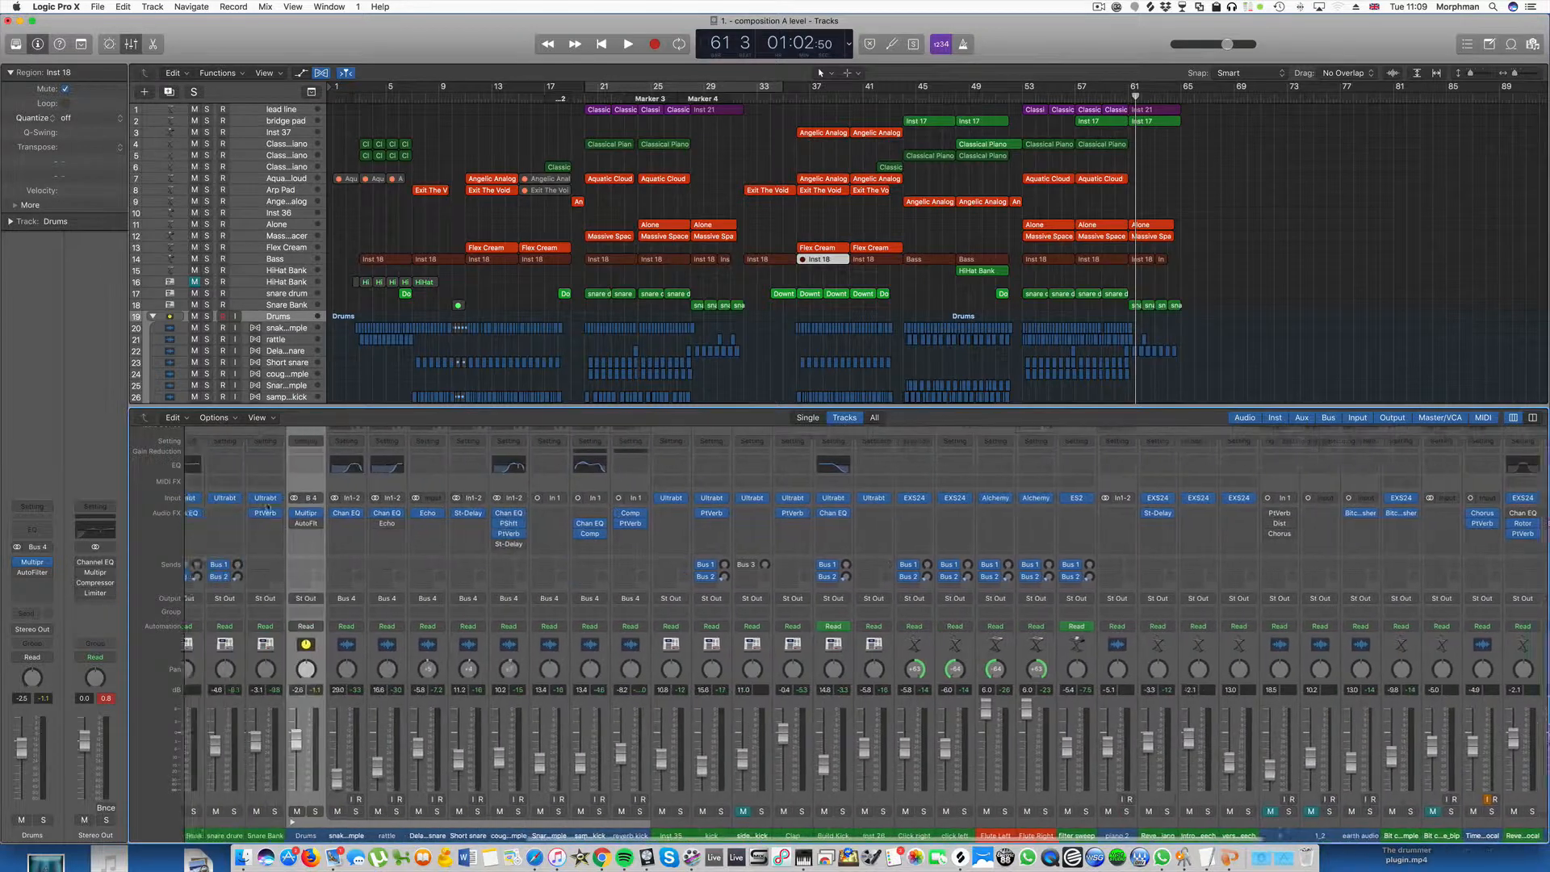
scroll(256, 508, left, 5)
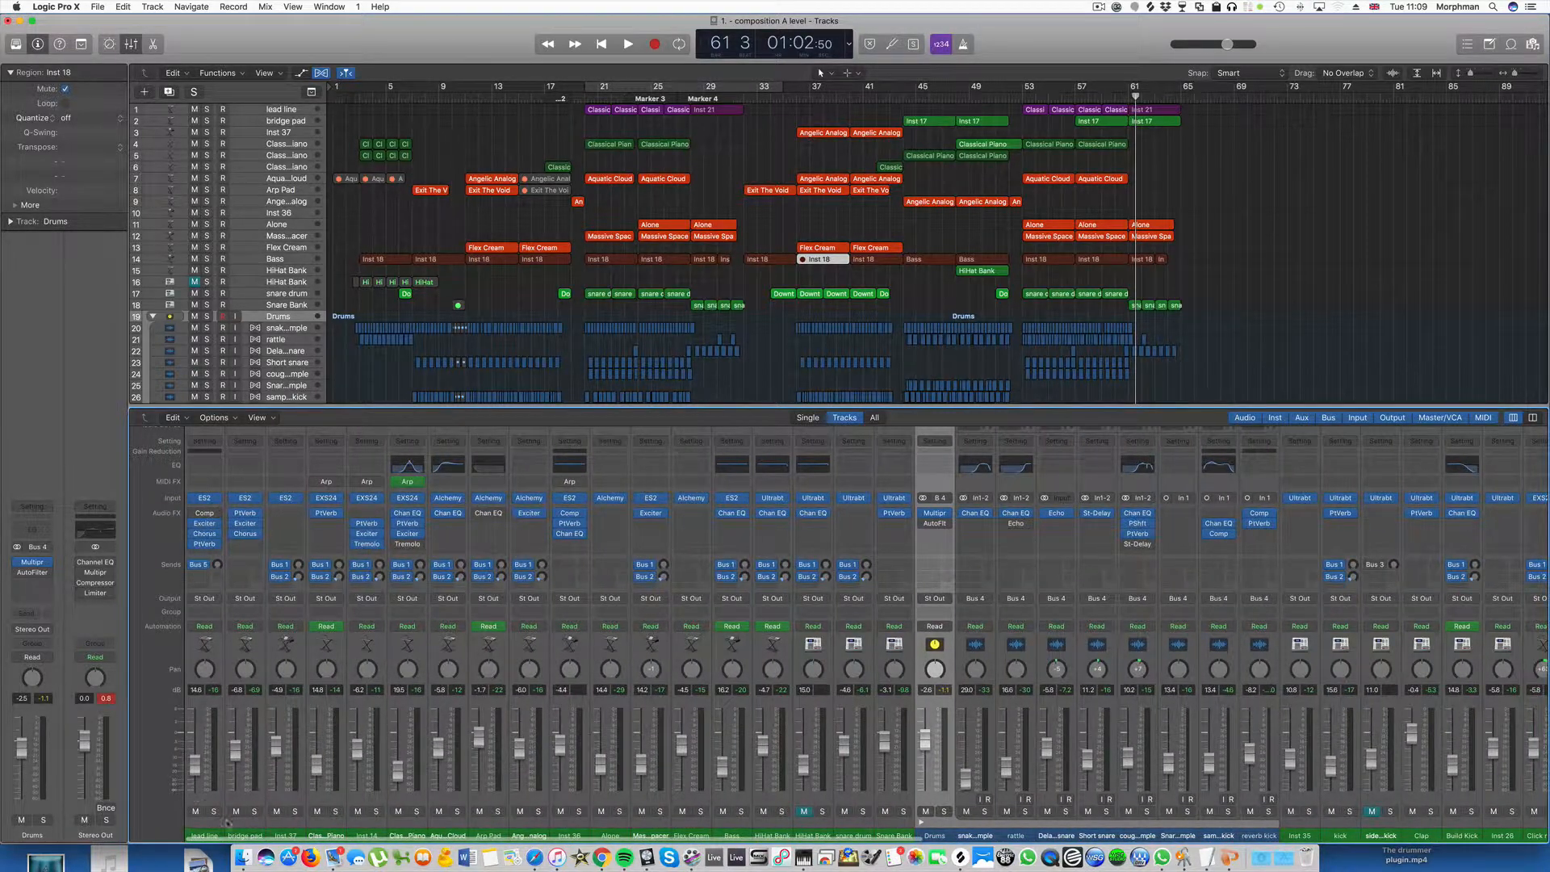
click(214, 812)
drag(1037, 86, 1223, 100)
Play the soloed lead line and raise its Bus 5 send level while listening, then stop playback.
key(space)
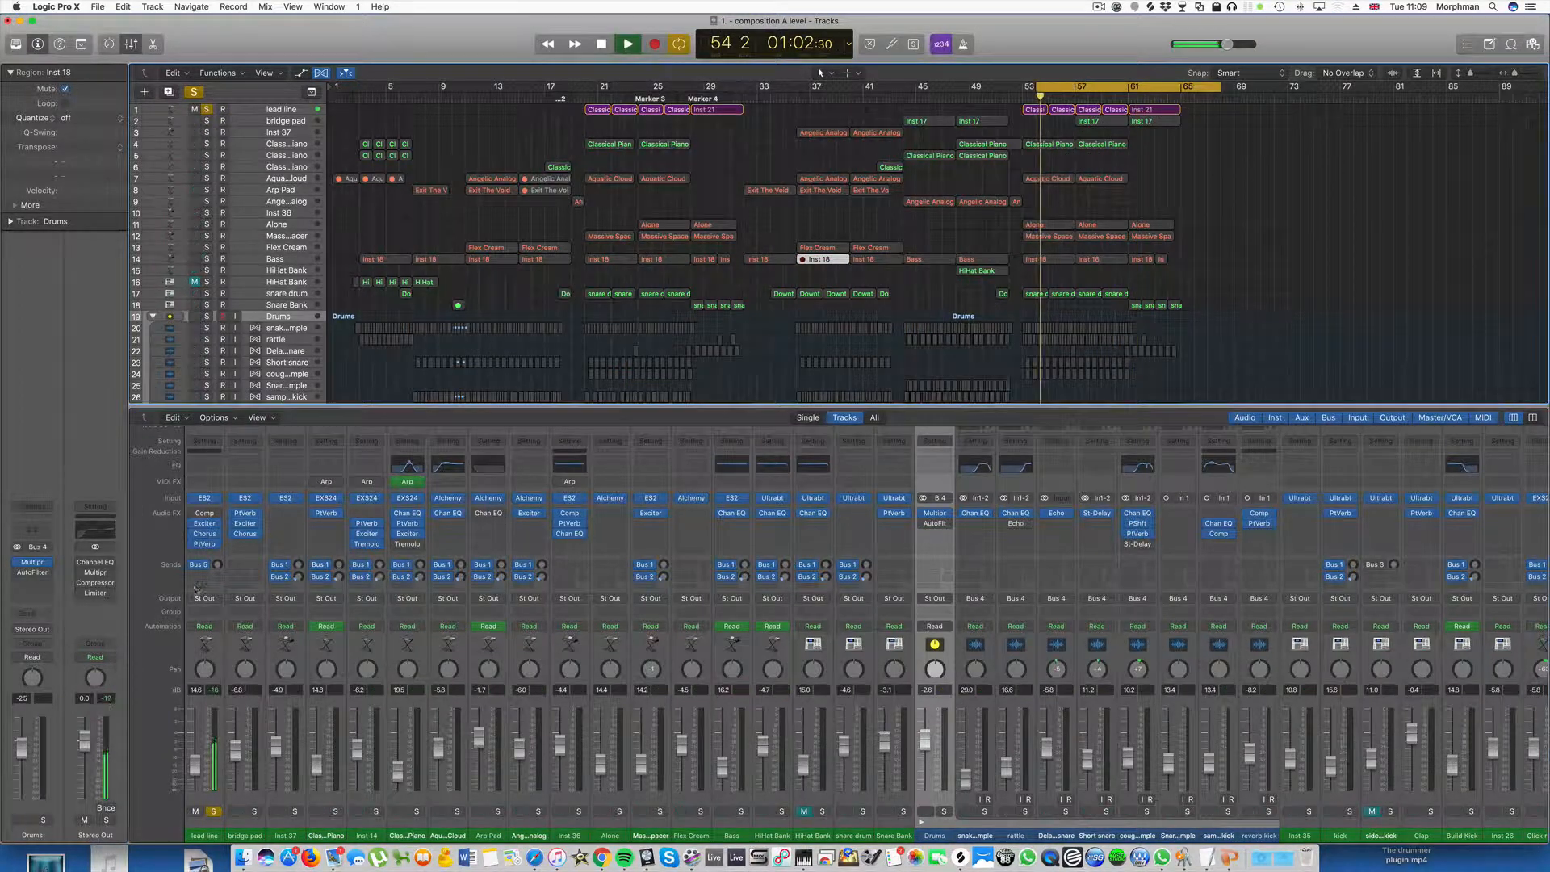
drag(218, 566, 218, 521)
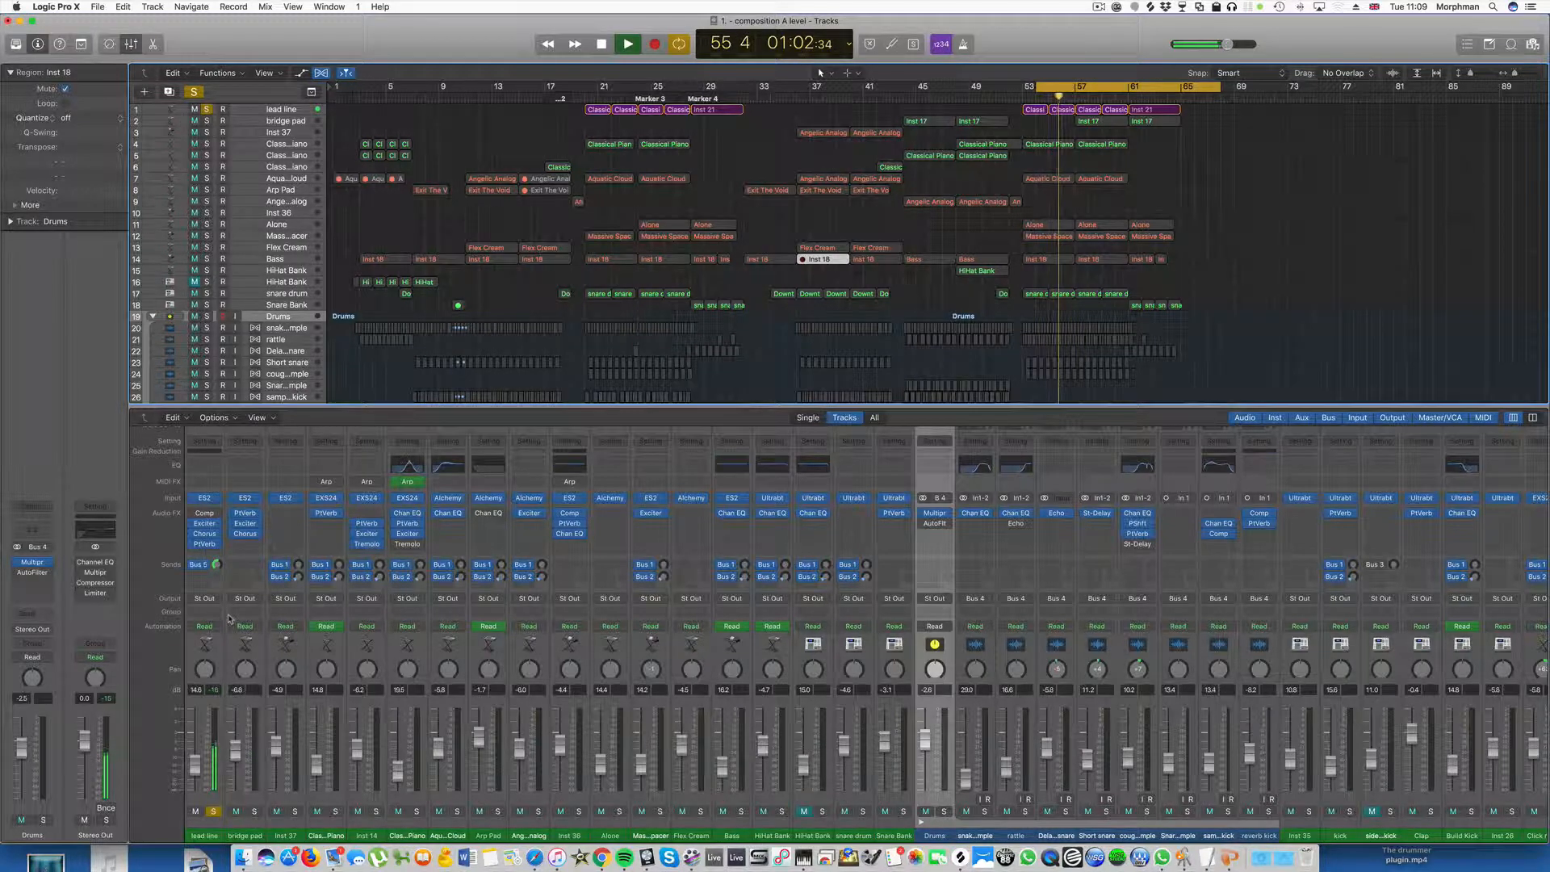
key(space)
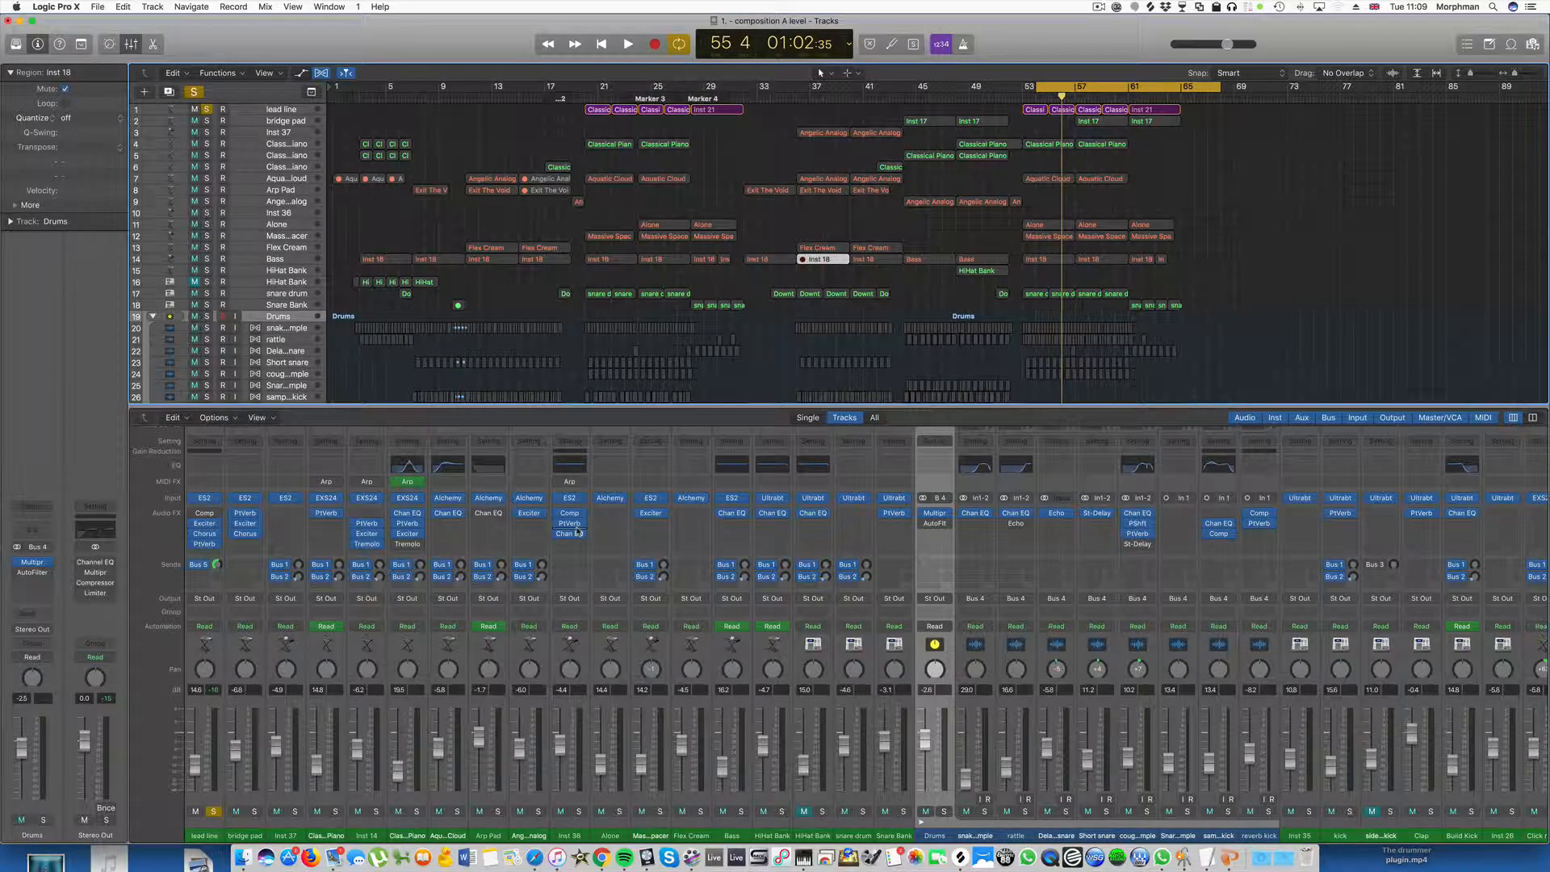
Clear the solo on the lead line, hide the mixer and turn off the cycle range.
click(207, 110)
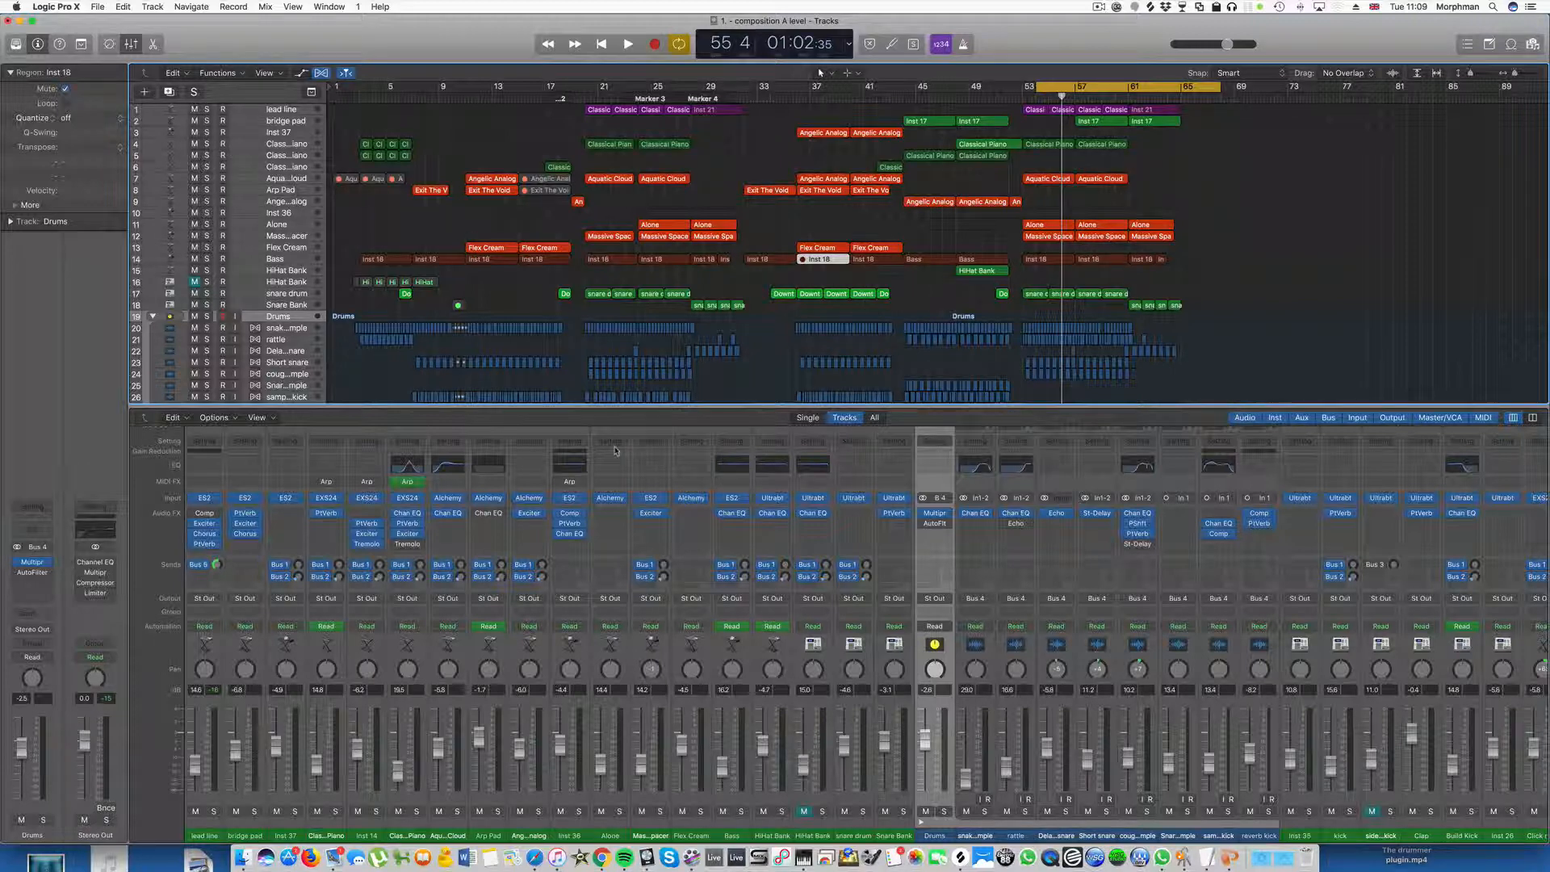
key(x)
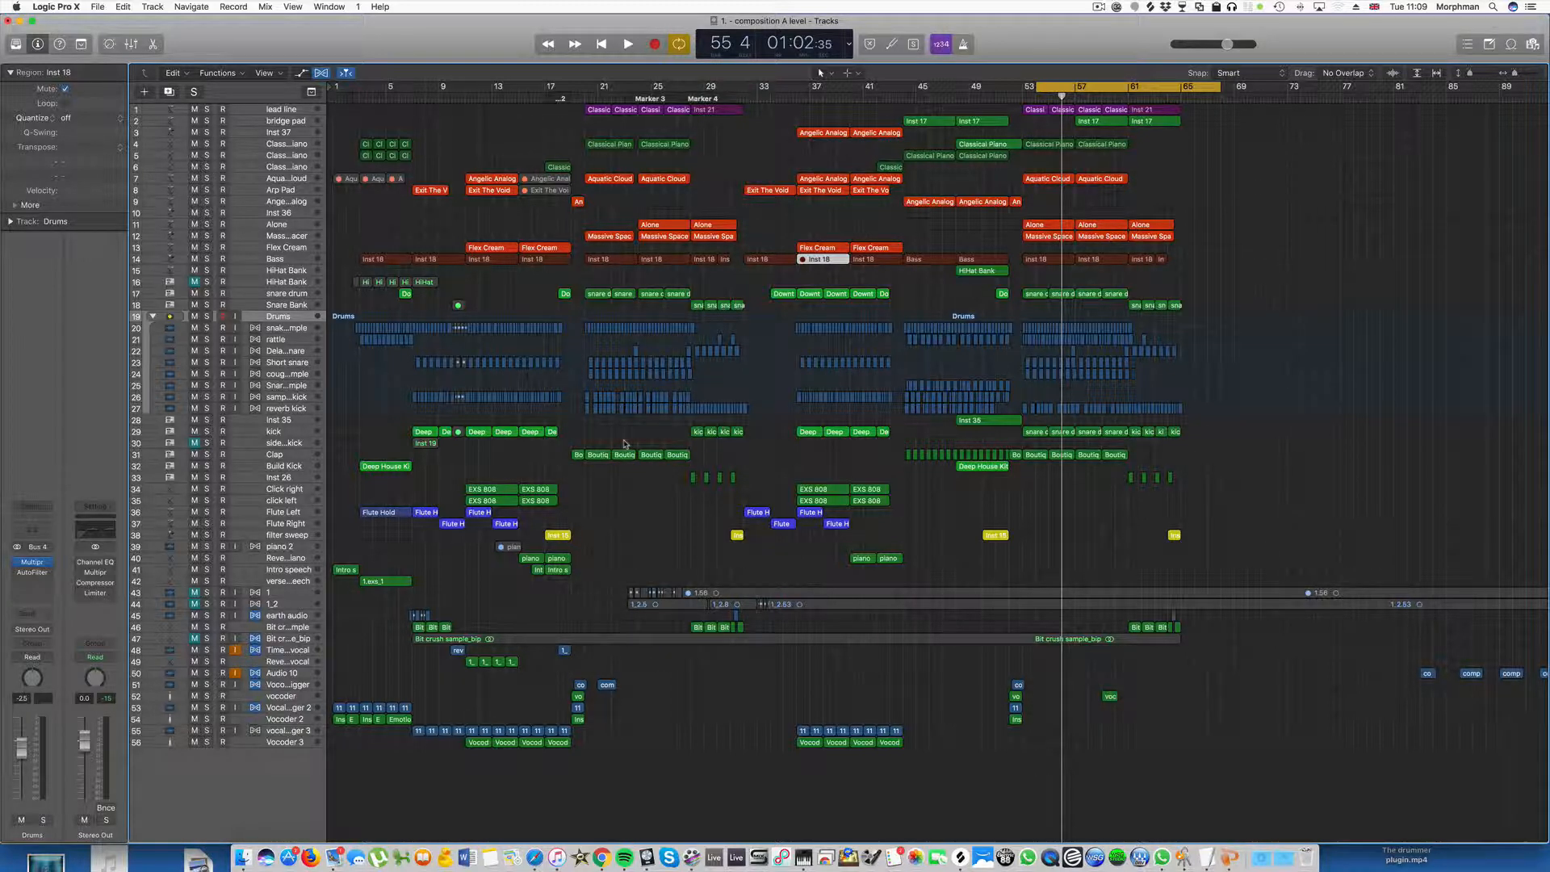
click(1083, 92)
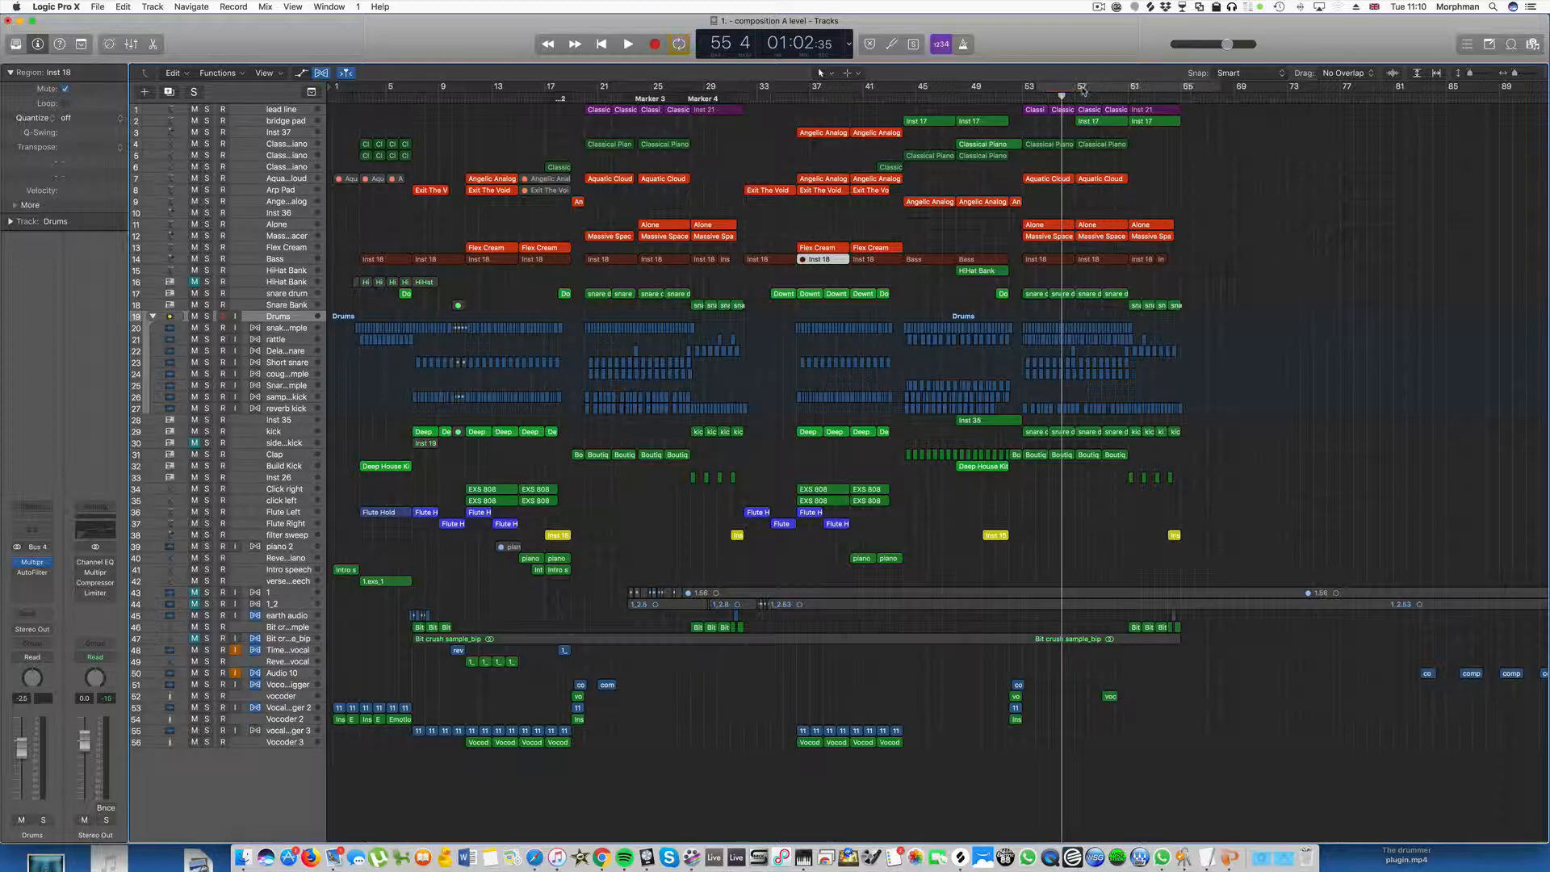